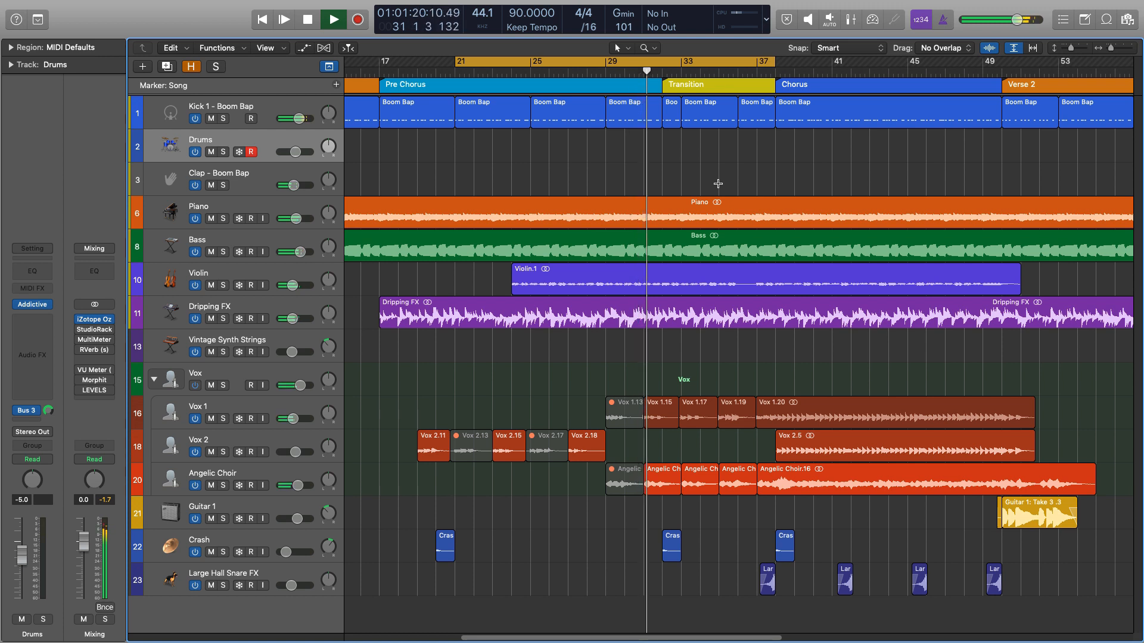
Stop playback and examine the kick and clap notes of the Kick 1 - Boom Bap track in the Piano Roll.
{"action": "key", "text": "space"}
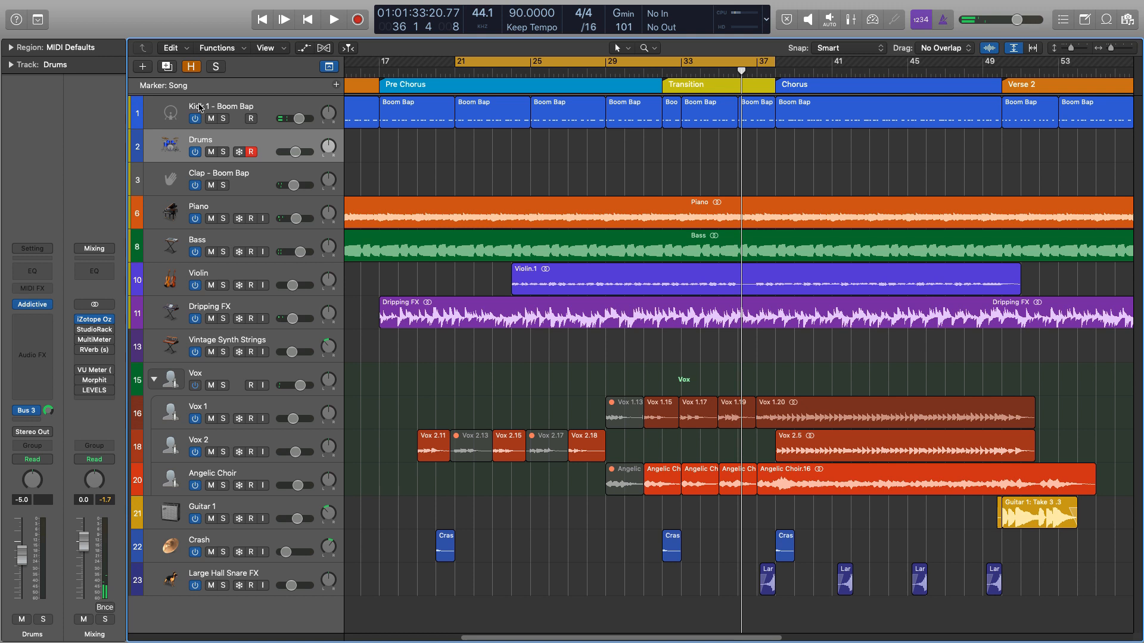
{"action": "left_click", "coordinate": [287, 123]}
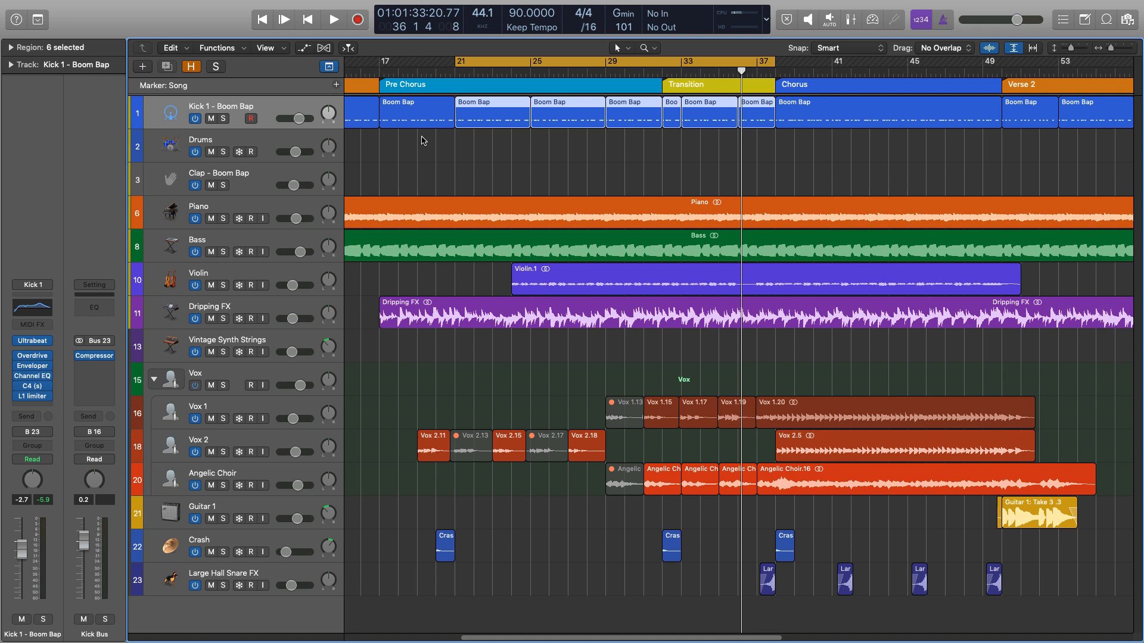
{"action": "scroll", "coordinate": [445, 149], "scroll_direction": "up", "scroll_amount": 3}
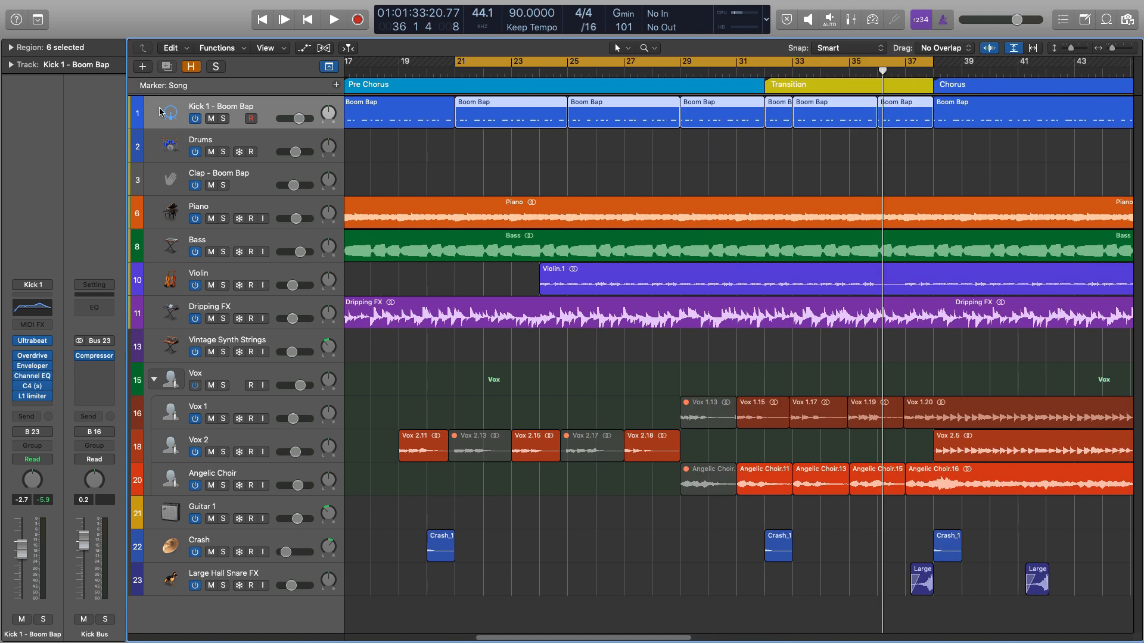
{"action": "key", "text": "p"}
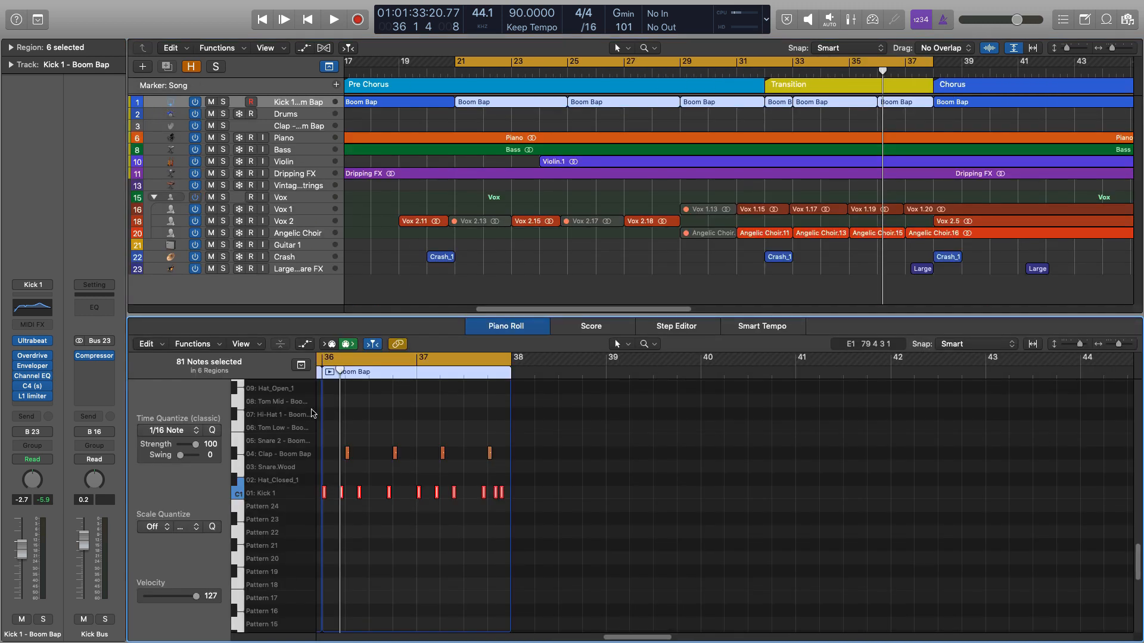
{"action": "left_click", "coordinate": [296, 493]}
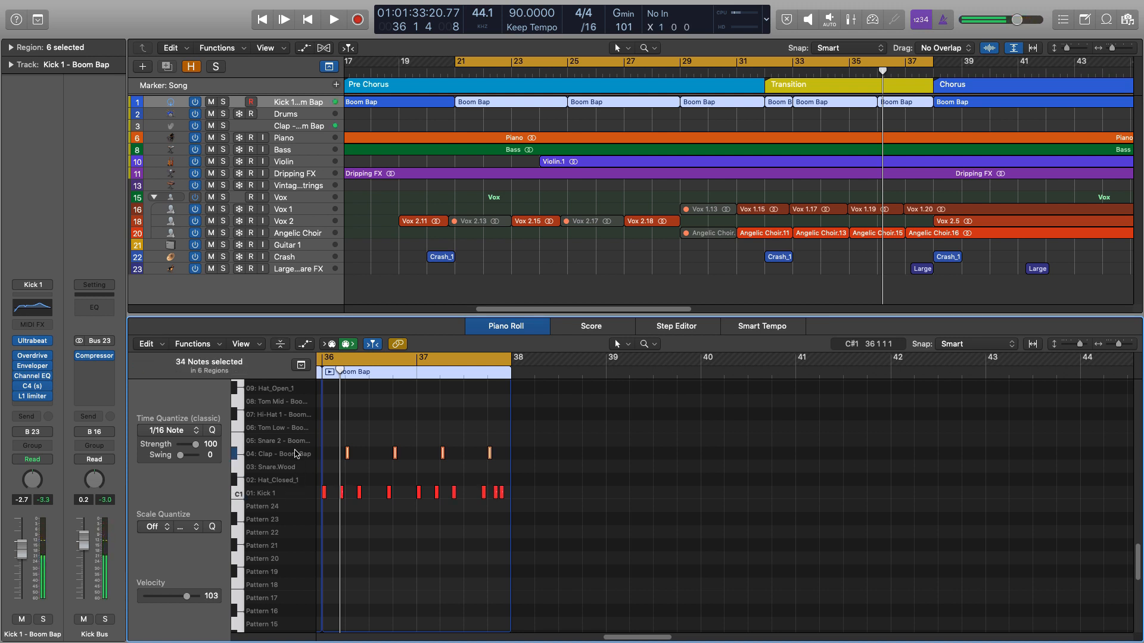
{"action": "key", "text": "p"}
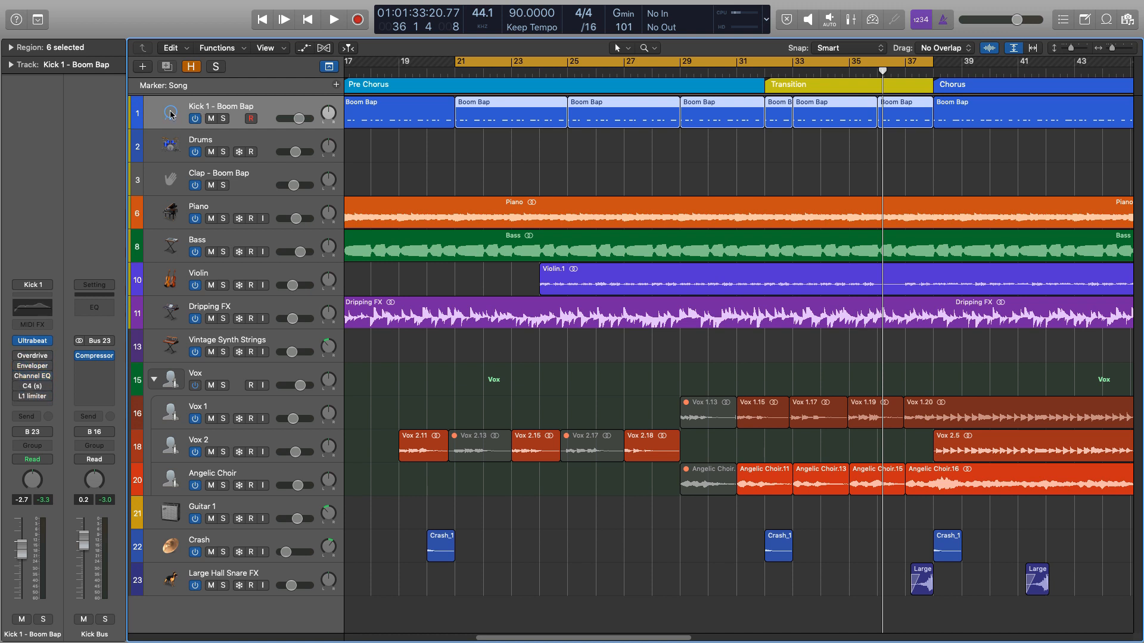
Reselect the Kick 1 - Boom Bap track and play it in solo.
{"action": "left_click", "coordinate": [396, 145]}
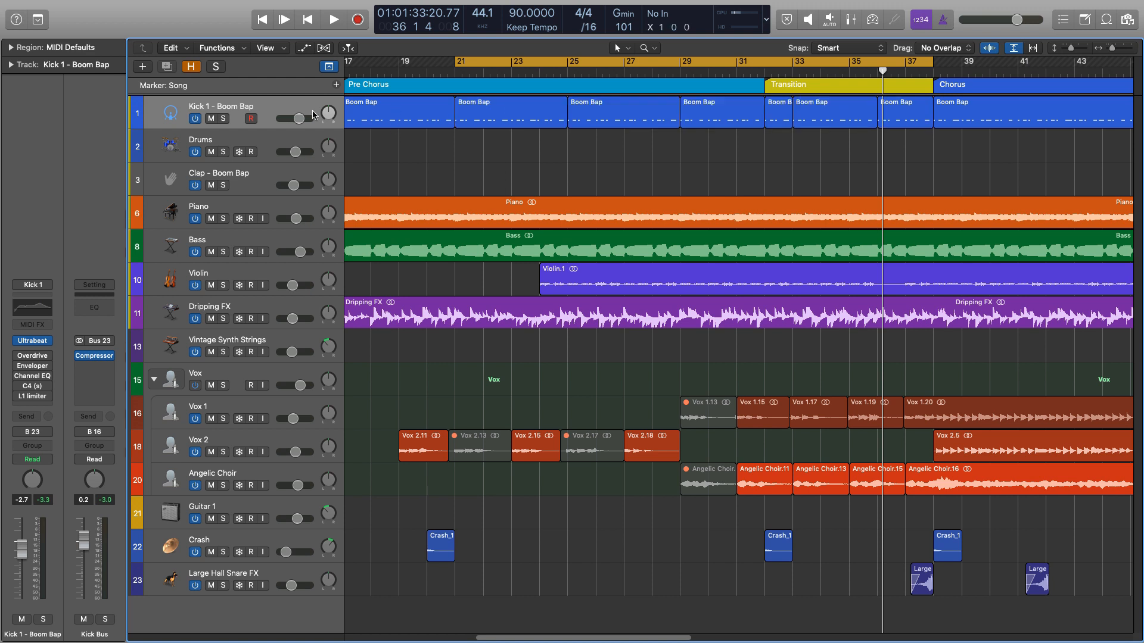
{"action": "left_click", "coordinate": [178, 110]}
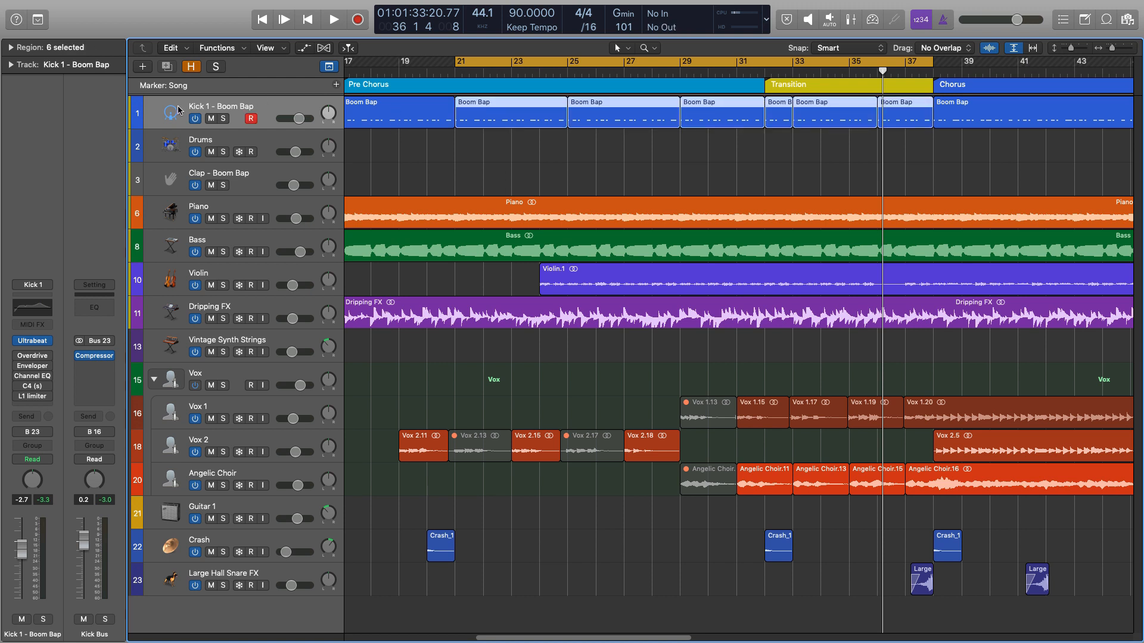
{"action": "key", "text": "space"}
{"action": "key", "text": "s"}
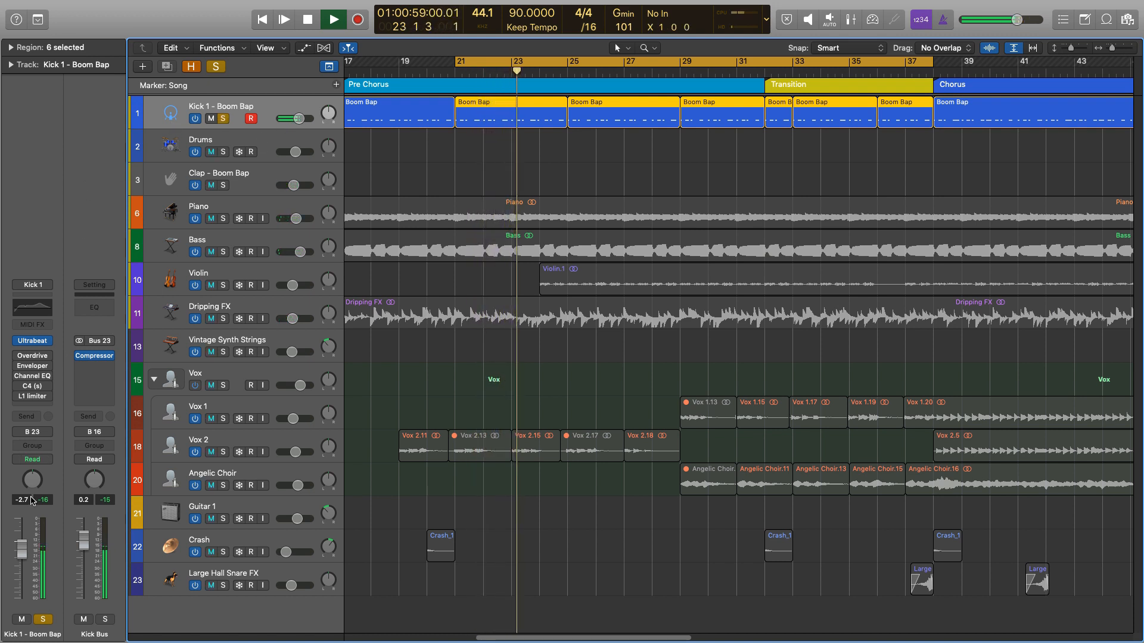
Enable the Overdrive and Enveloper plug-ins on the soloed kick track and review their settings.
{"action": "left_click", "coordinate": [34, 357]}
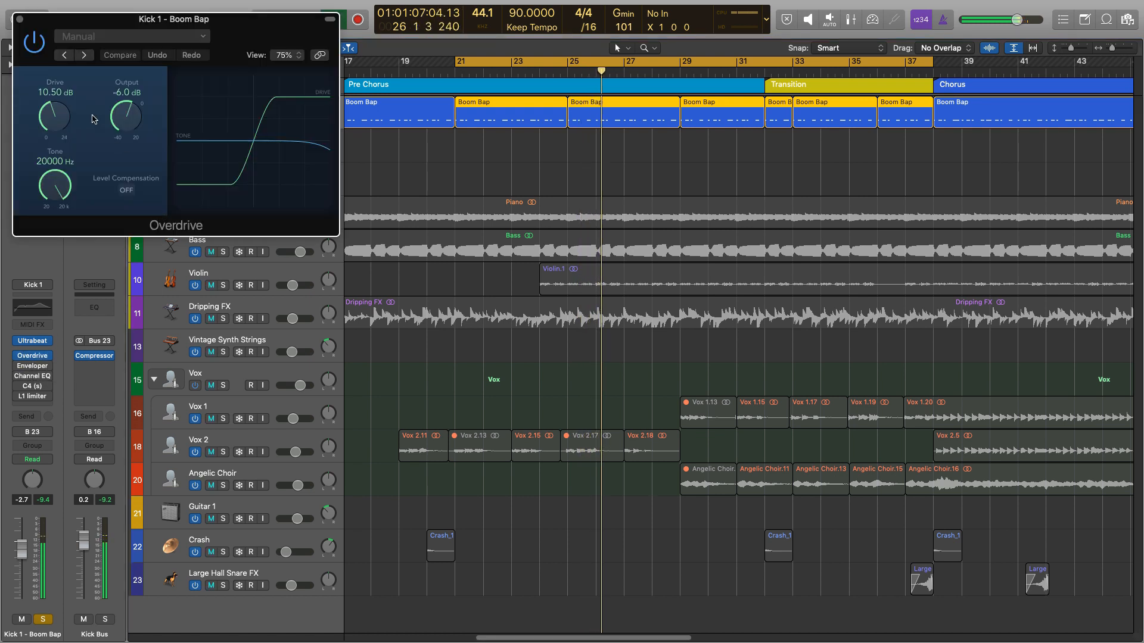
{"action": "left_click", "coordinate": [20, 19]}
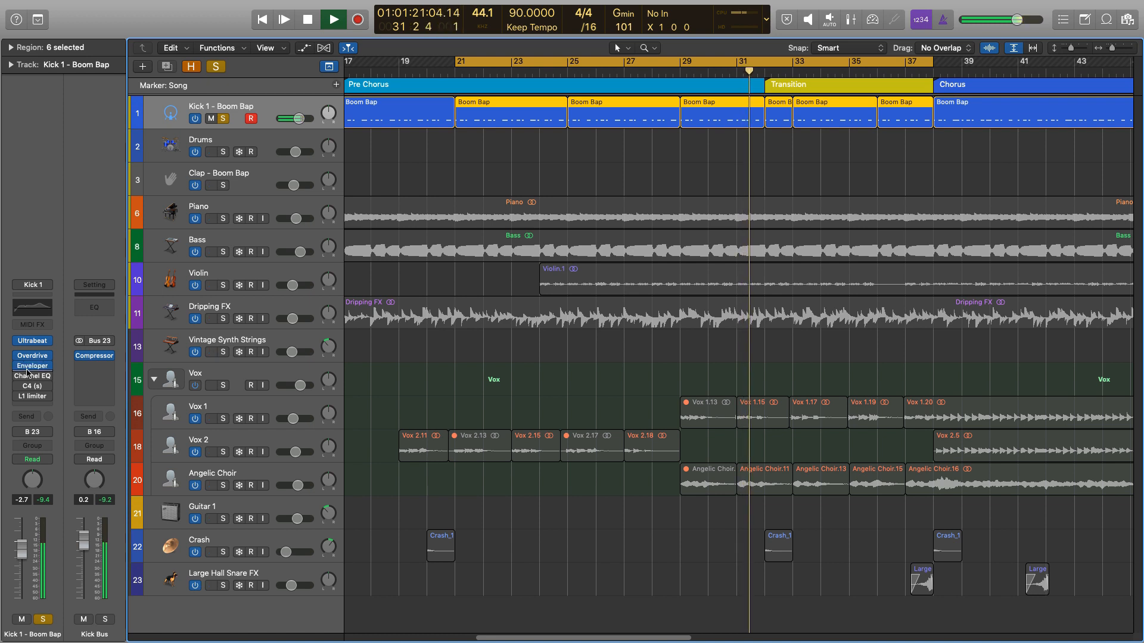
{"action": "left_click", "coordinate": [29, 367]}
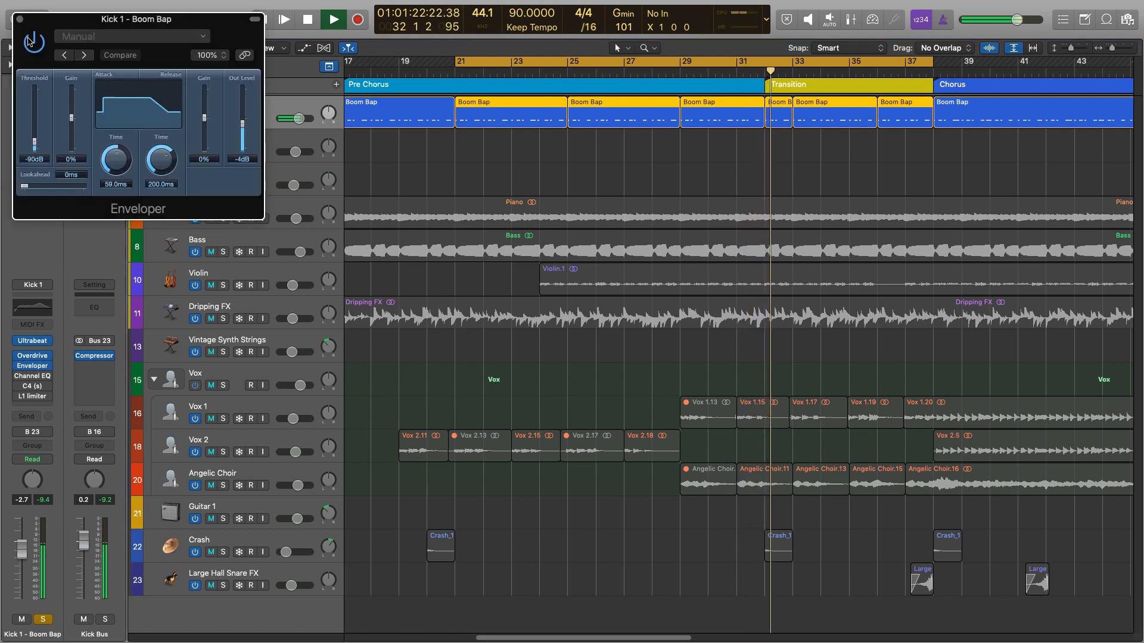
{"action": "left_click", "coordinate": [20, 19]}
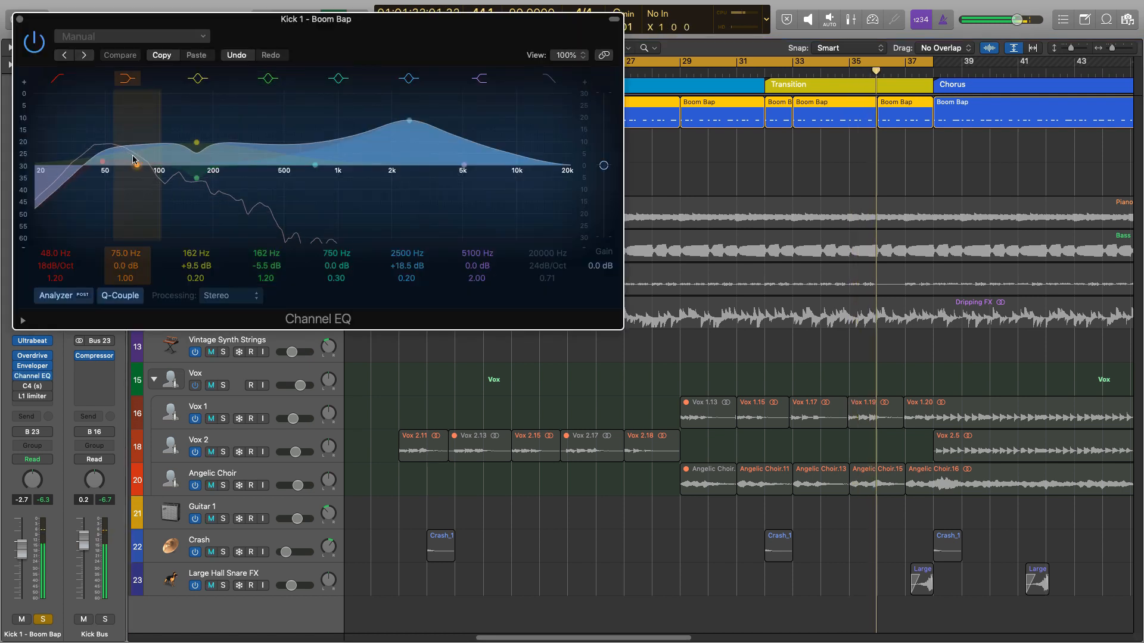
Switch off the kick Channel EQ's 2500 Hz band and take the track out of solo to hear the full mix.
{"action": "left_click", "coordinate": [409, 80]}
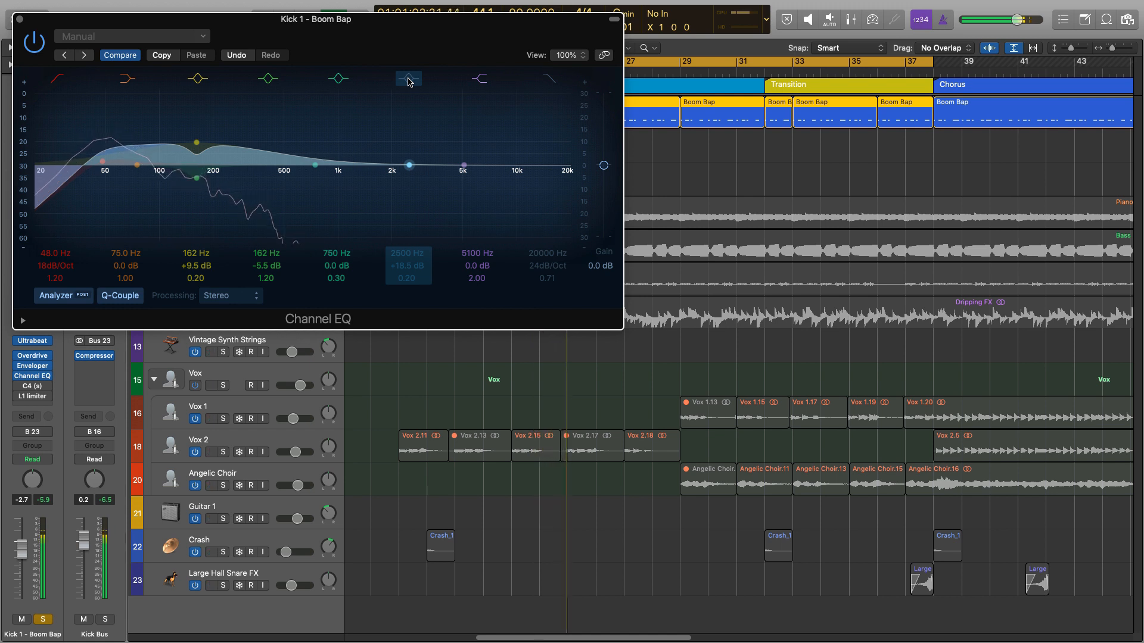
{"action": "left_click_drag", "start_coordinate": [377, 24], "coordinate": [429, 153]}
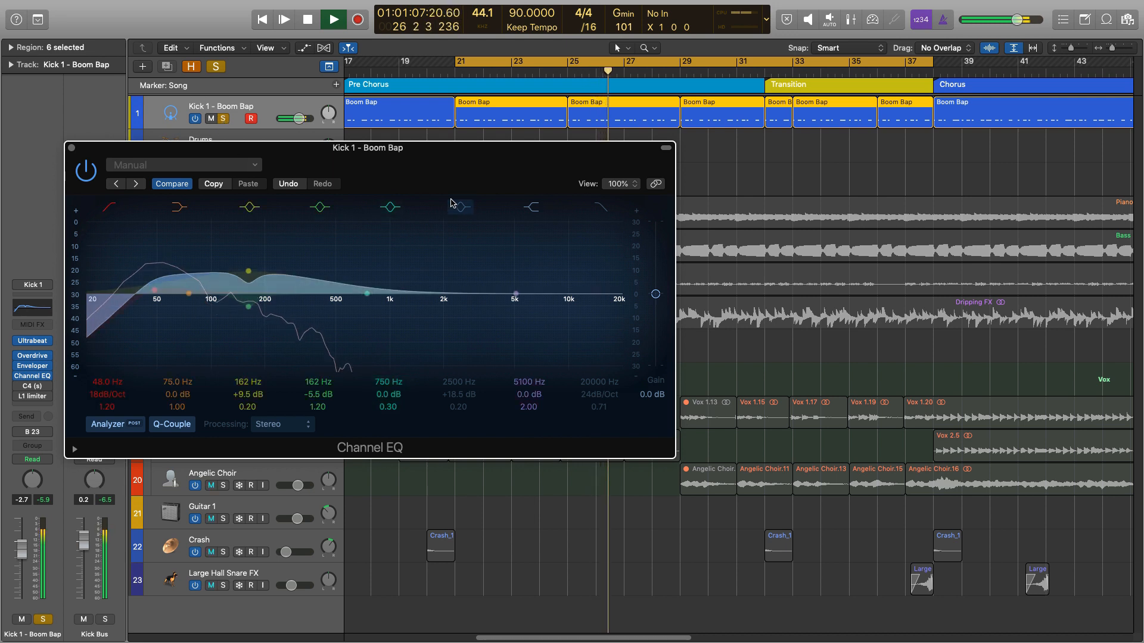
{"action": "key", "text": "s"}
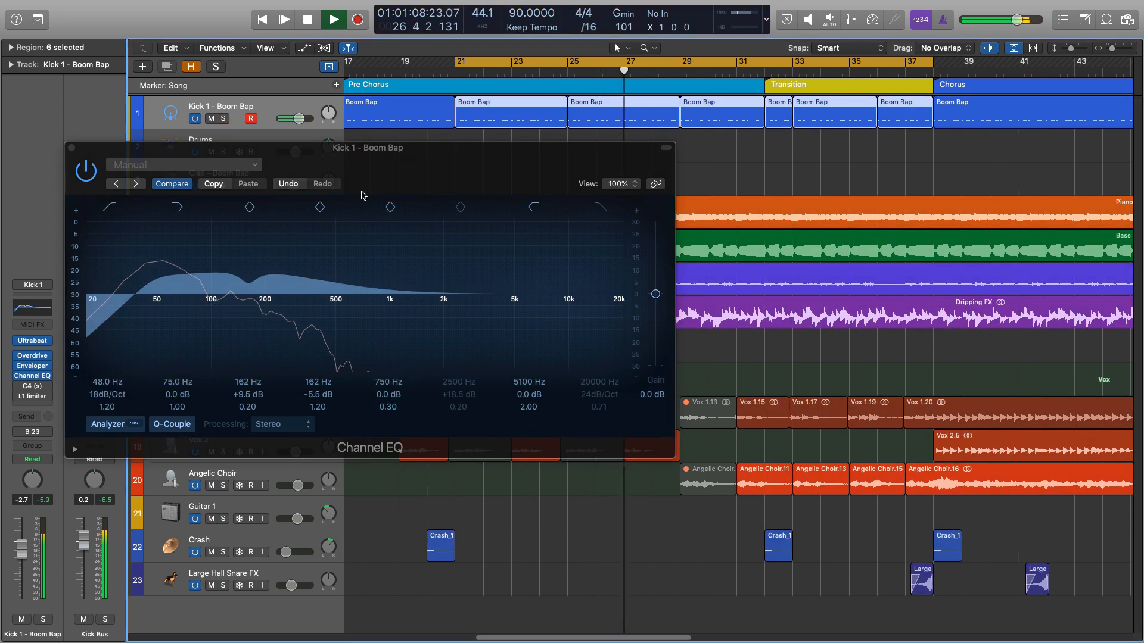
Compare the kick in the mix with the 2500 Hz band and the whole Channel EQ off and on, leaving both on.
{"action": "left_click", "coordinate": [467, 210]}
{"action": "left_click", "coordinate": [467, 211]}
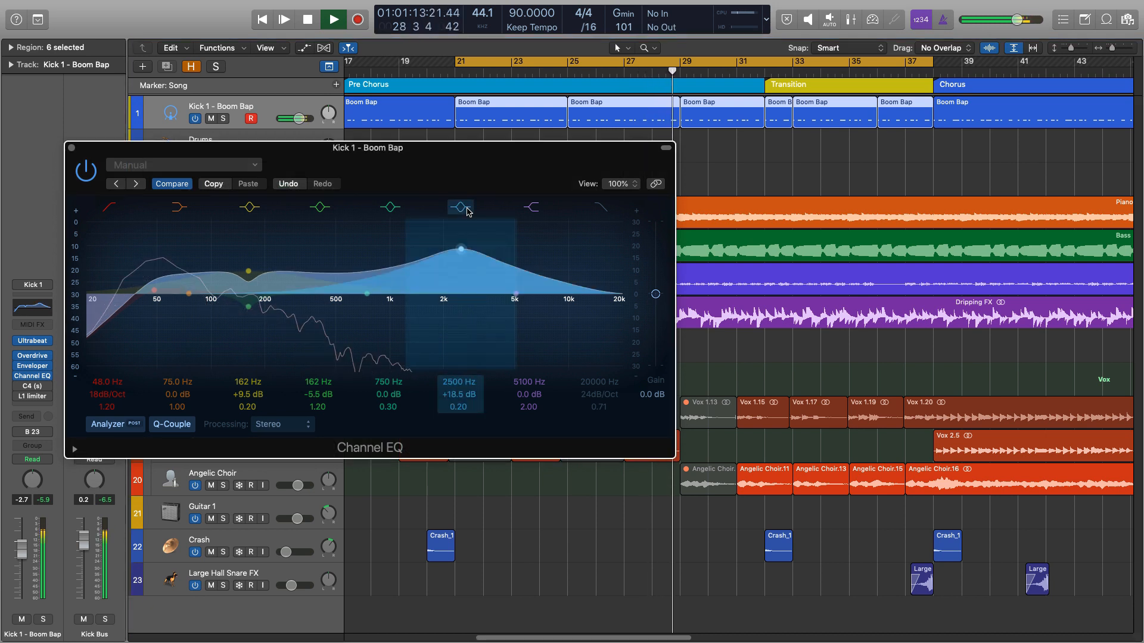
{"action": "left_click", "coordinate": [467, 211]}
{"action": "left_click", "coordinate": [467, 211]}
{"action": "left_click", "coordinate": [86, 173]}
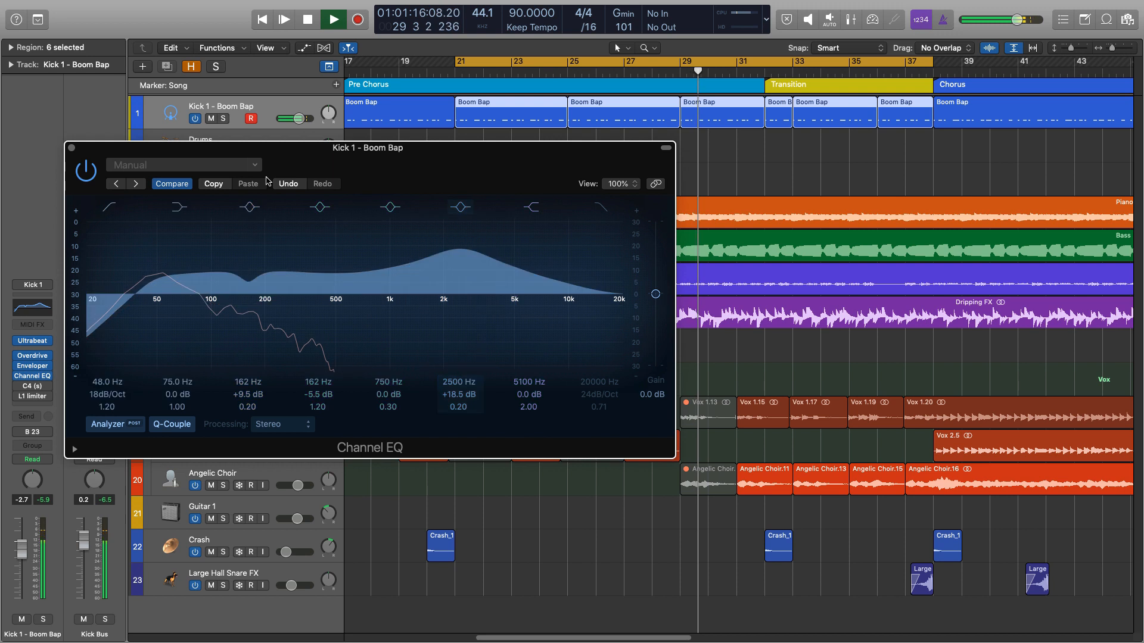
{"action": "left_click", "coordinate": [85, 173]}
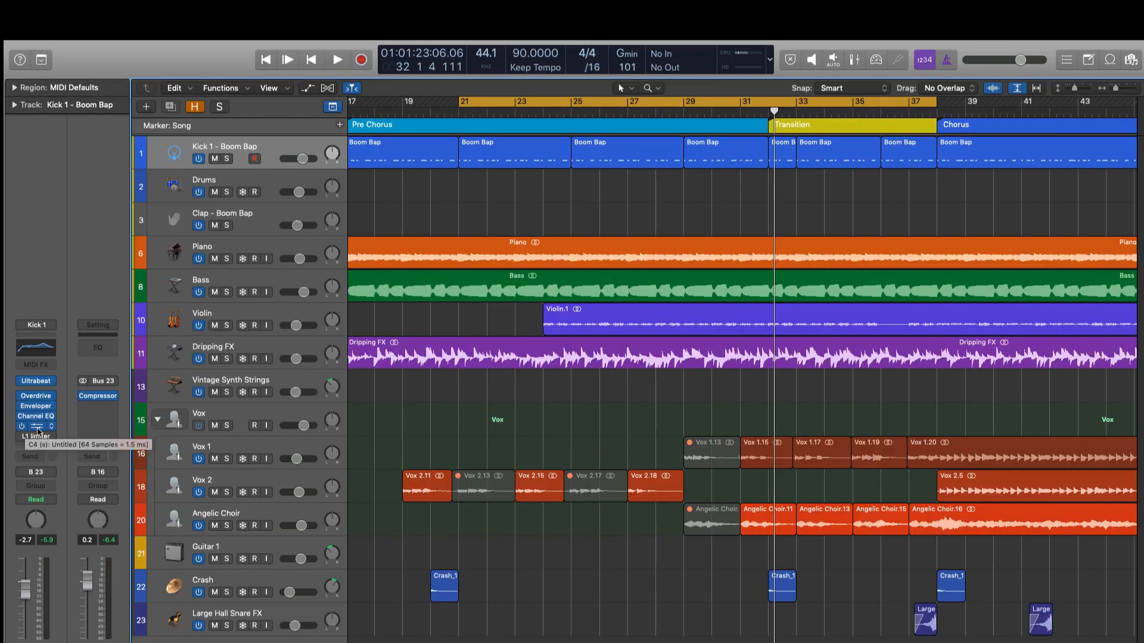
Enable the C4 multiband processor on the kick and compare playback with it bypassed and active, leaving it on.
{"action": "left_click", "coordinate": [33, 384]}
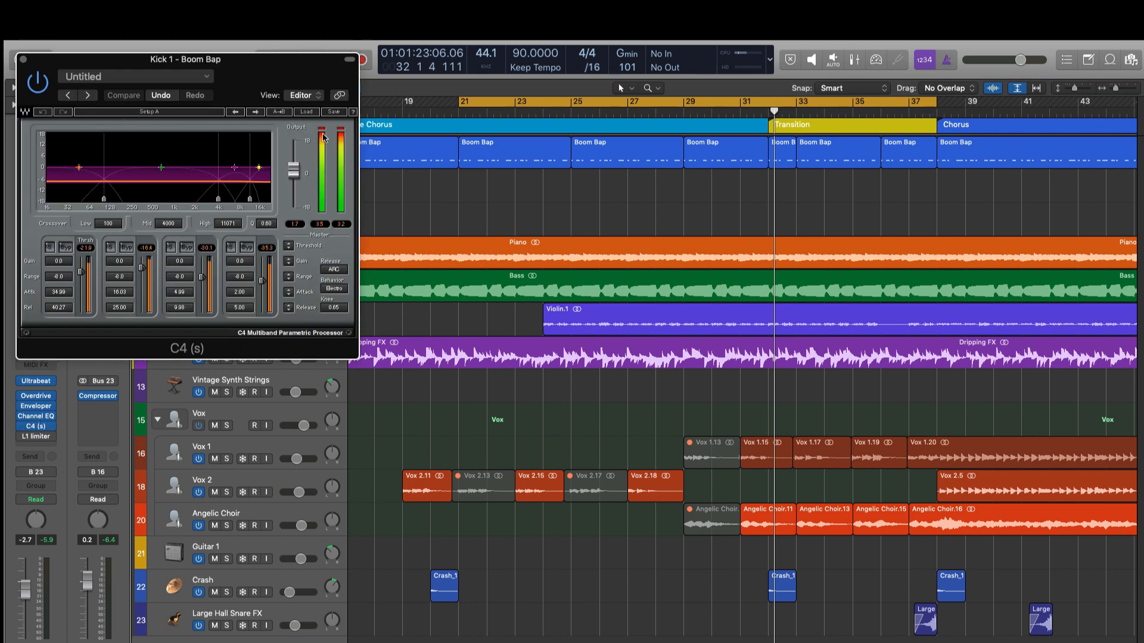
{"action": "left_click_drag", "start_coordinate": [259, 66], "coordinate": [595, 185]}
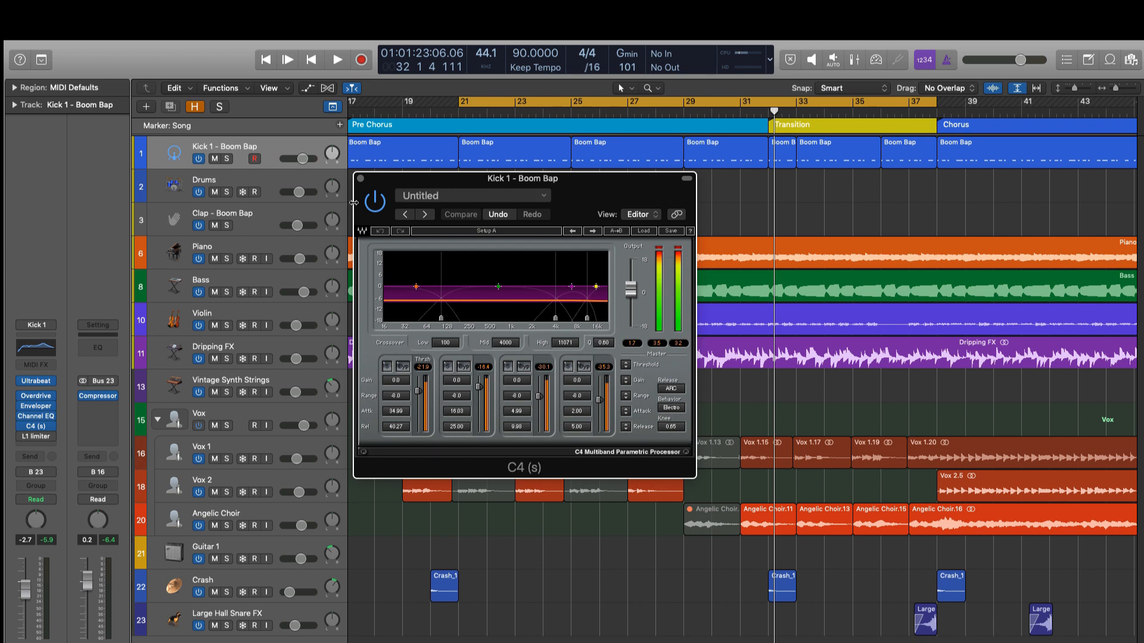
{"action": "left_click", "coordinate": [374, 203]}
{"action": "key", "text": "space"}
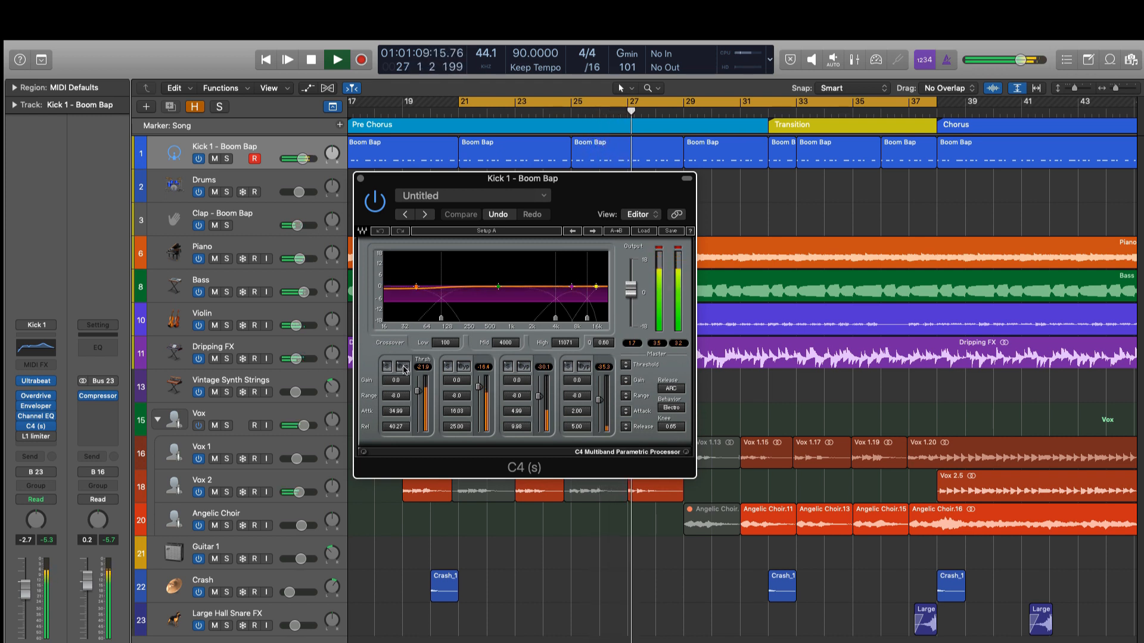
{"action": "left_click", "coordinate": [371, 201]}
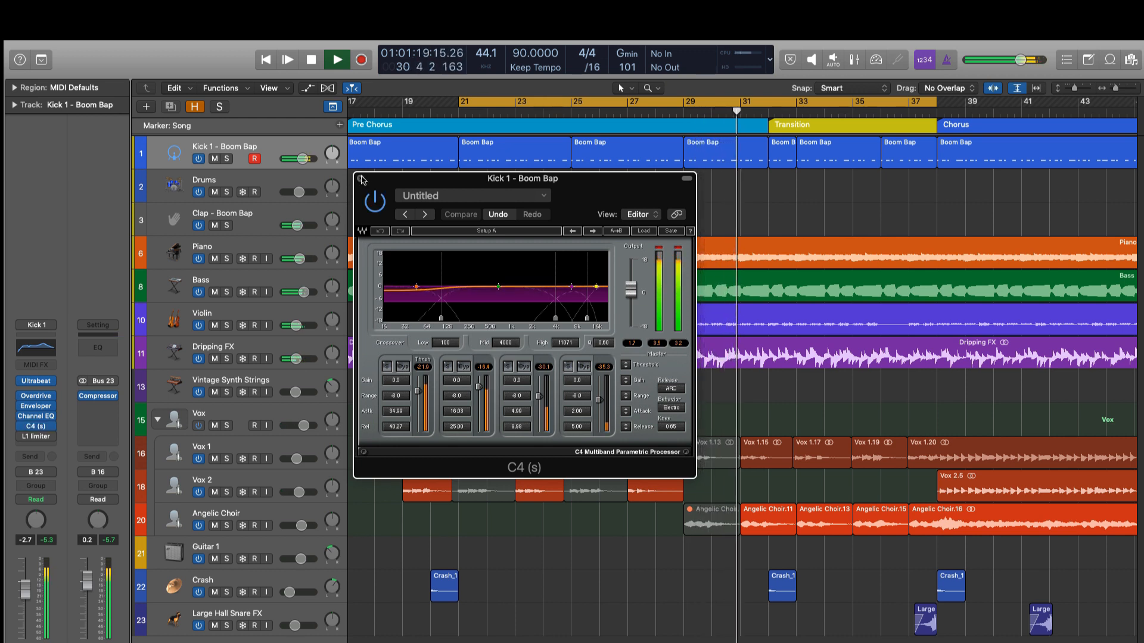
{"action": "left_click", "coordinate": [361, 179]}
{"action": "key", "text": "space"}
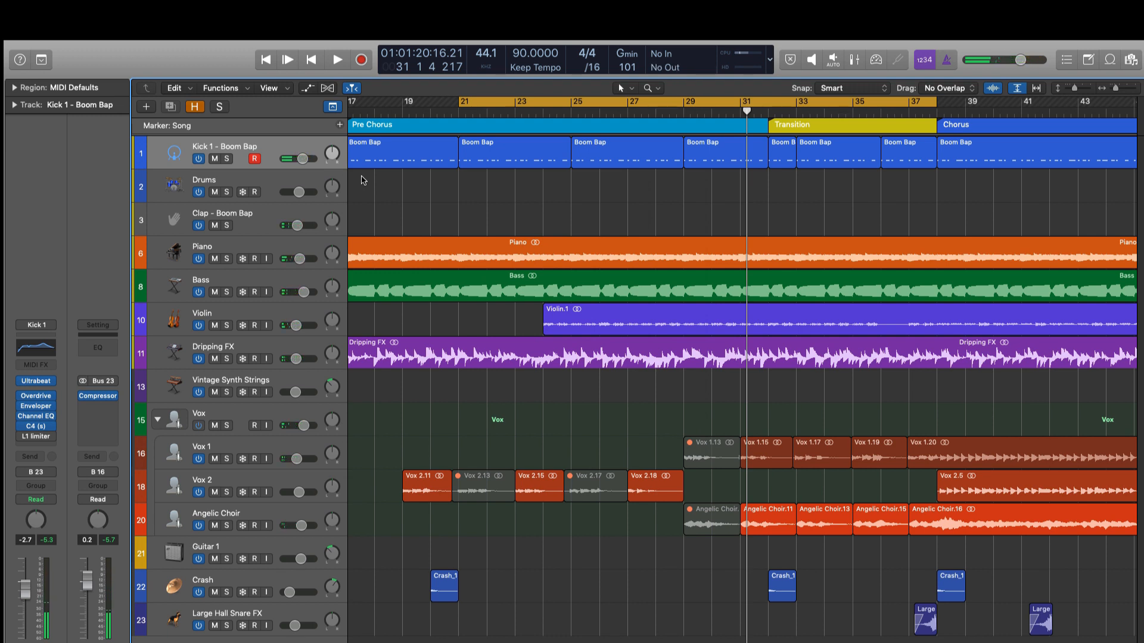
Enable the L1 limiter on the Kick 1 - Boom Bap track.
{"action": "left_click", "coordinate": [182, 191]}
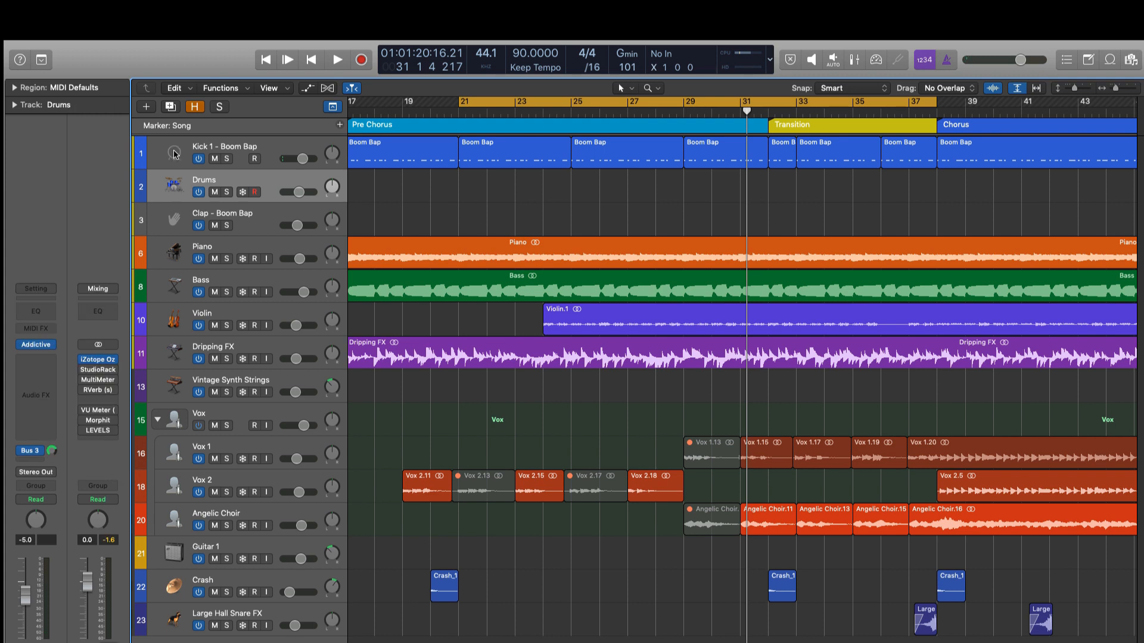
{"action": "left_click", "coordinate": [174, 154]}
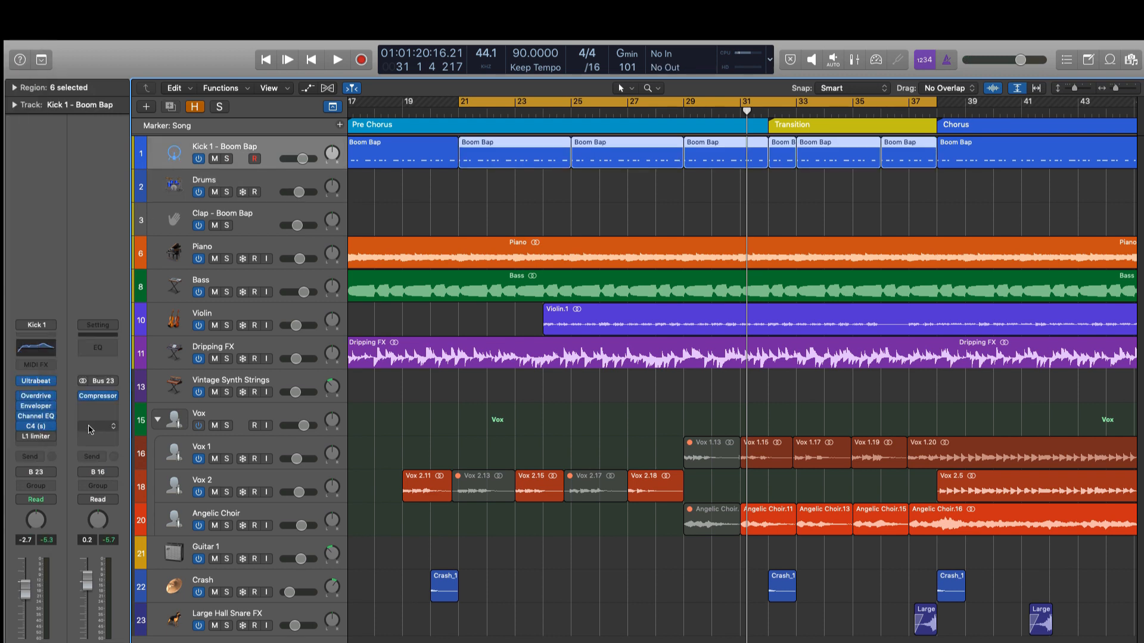
{"action": "left_click", "coordinate": [42, 438]}
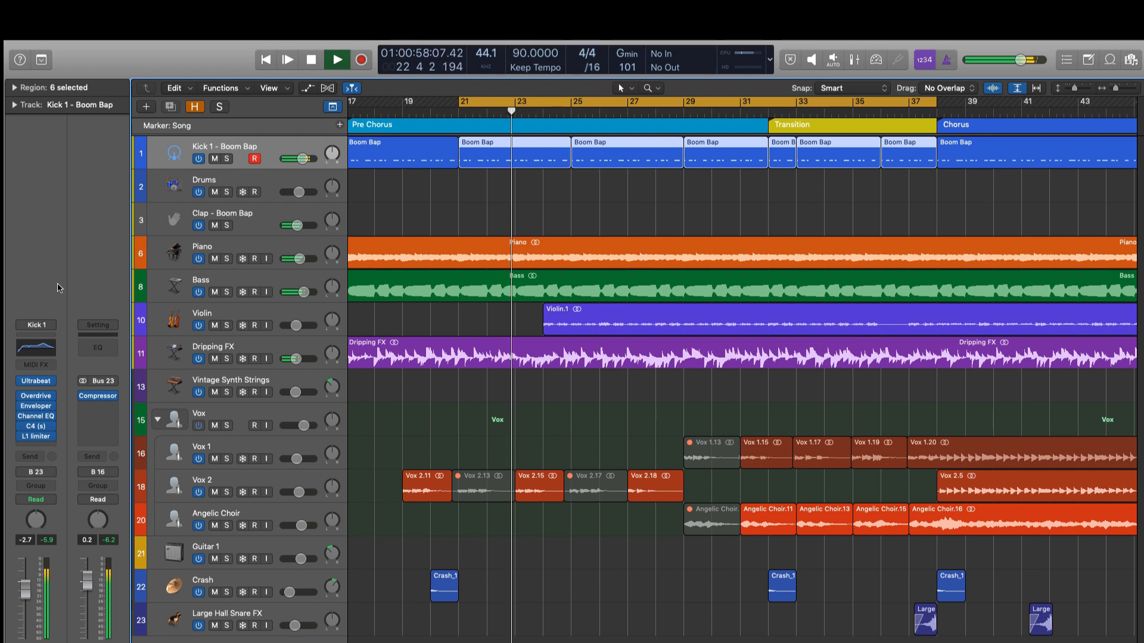
Stop playback and open the Drums track's four Drums.2 regions in Chorus2 in the Piano Roll.
{"action": "left_click", "coordinate": [212, 196]}
{"action": "scroll", "coordinate": [557, 197], "scroll_direction": "down", "scroll_amount": 5}
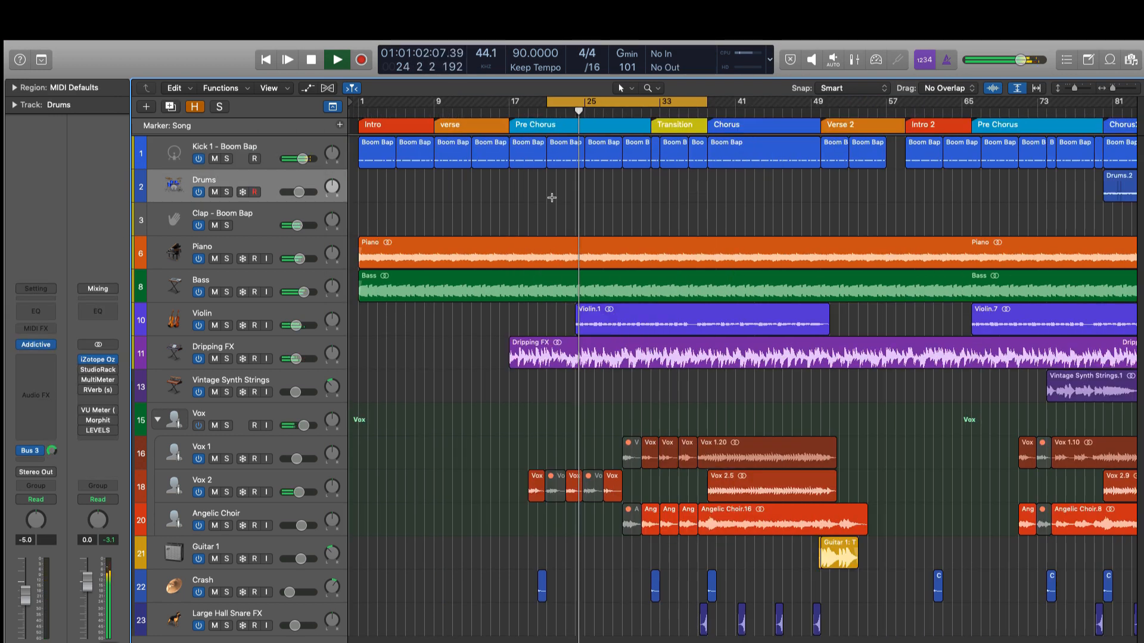
{"action": "scroll", "coordinate": [551, 198], "scroll_direction": "down", "scroll_amount": 3}
{"action": "key", "text": "space"}
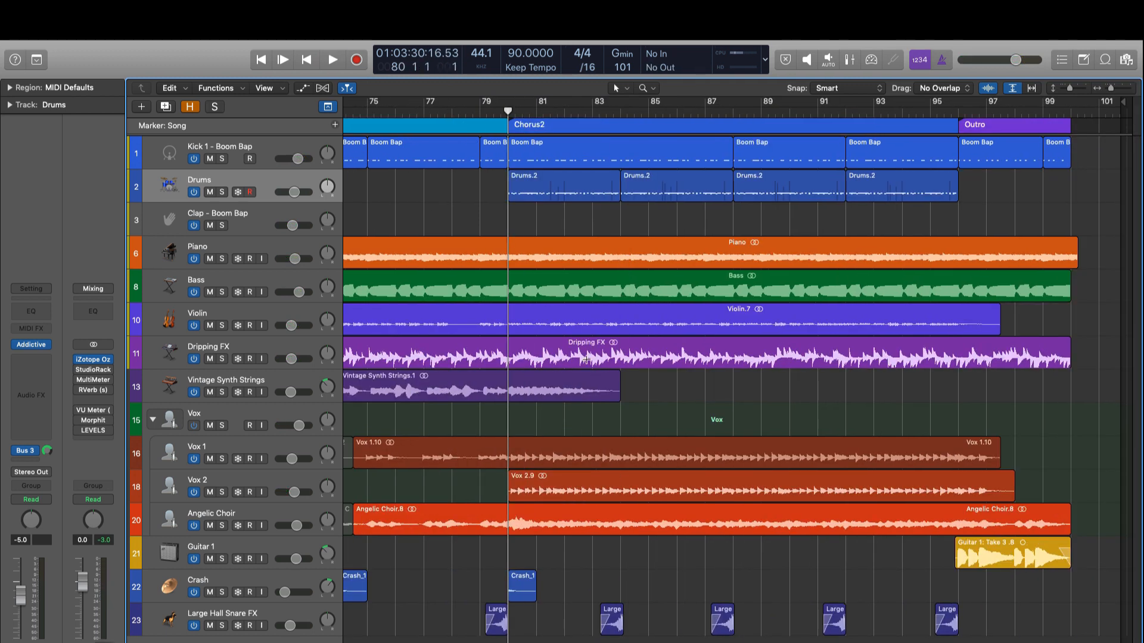
{"action": "left_click", "coordinate": [226, 174]}
{"action": "key", "text": "p"}
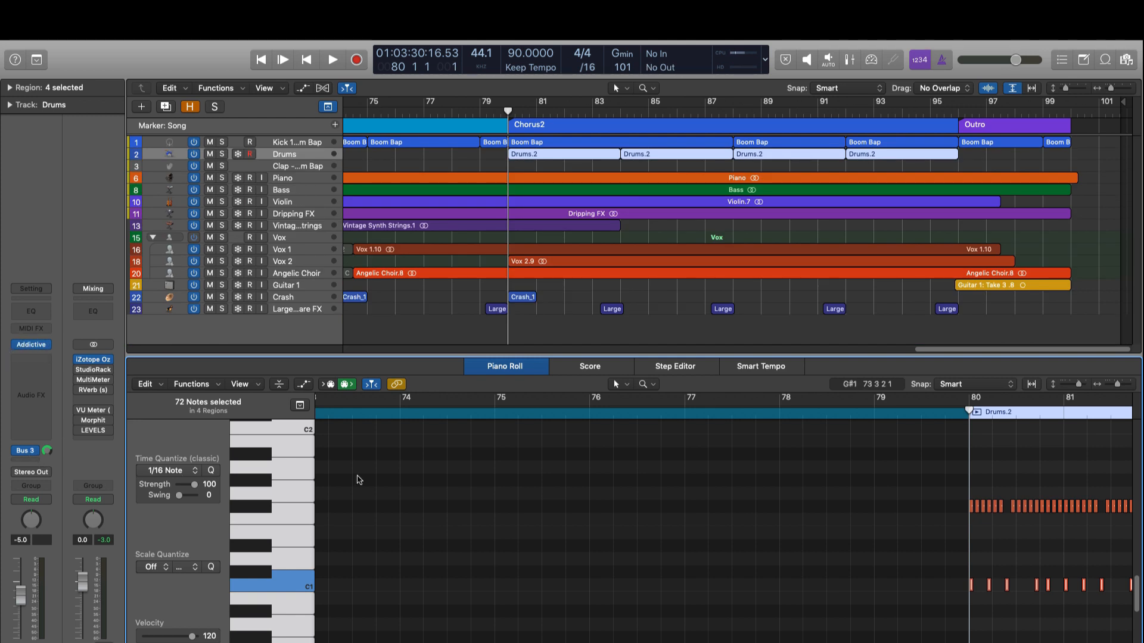
{"action": "left_click", "coordinate": [828, 530]}
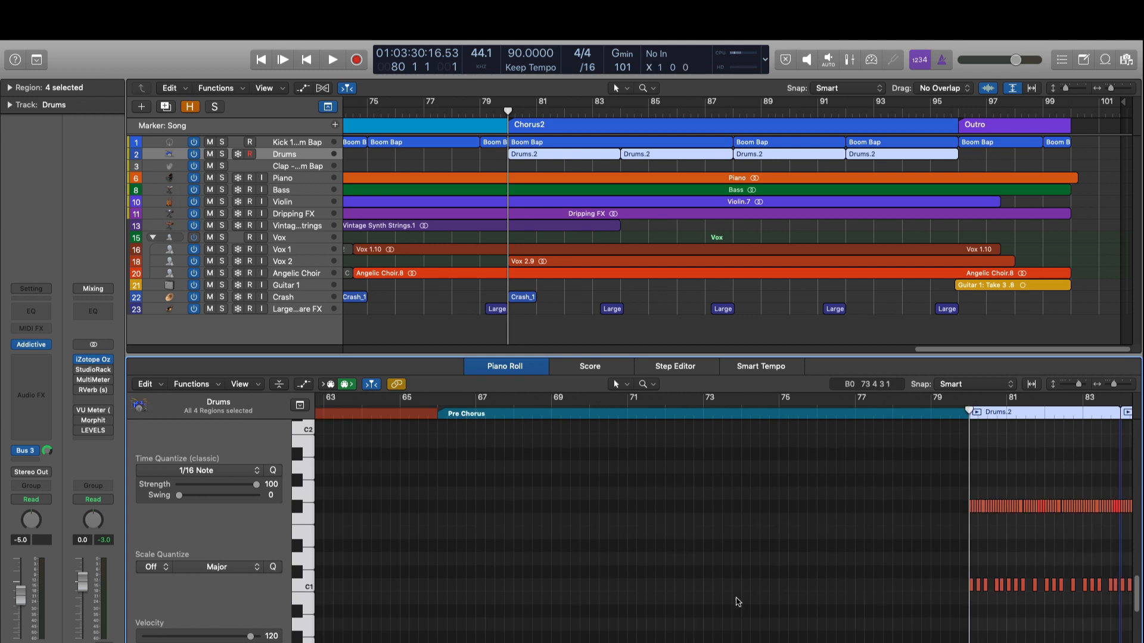
{"action": "scroll", "coordinate": [775, 528], "scroll_direction": "right", "scroll_amount": 10}
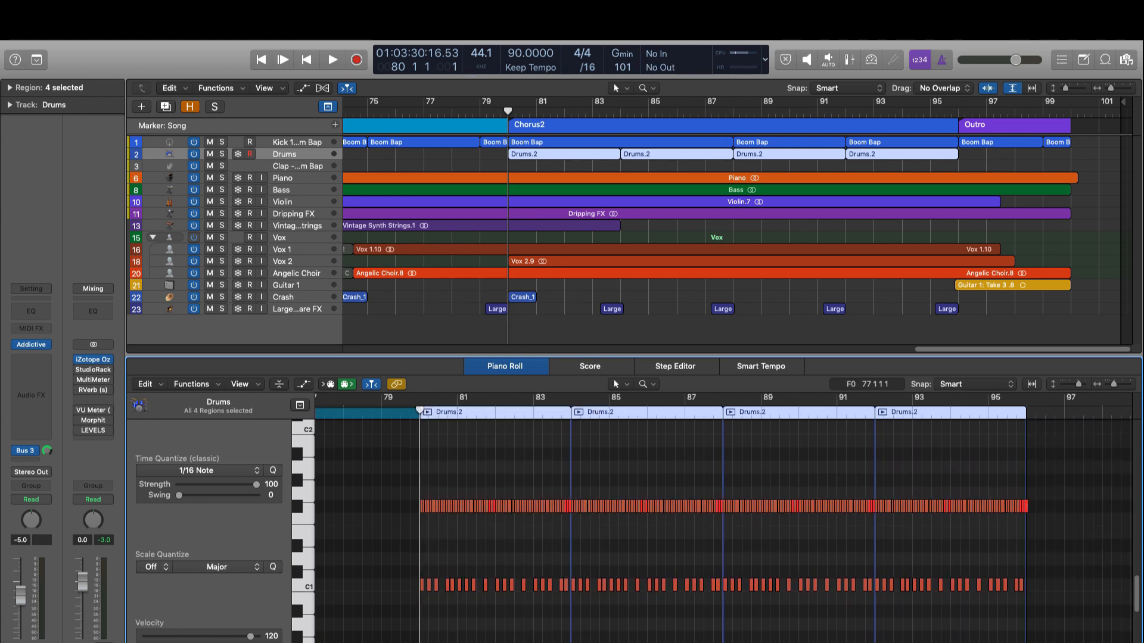
Select and audition the dense upper row of notes and the C1 notes across the four Drums.2 regions.
{"action": "left_click", "coordinate": [301, 507]}
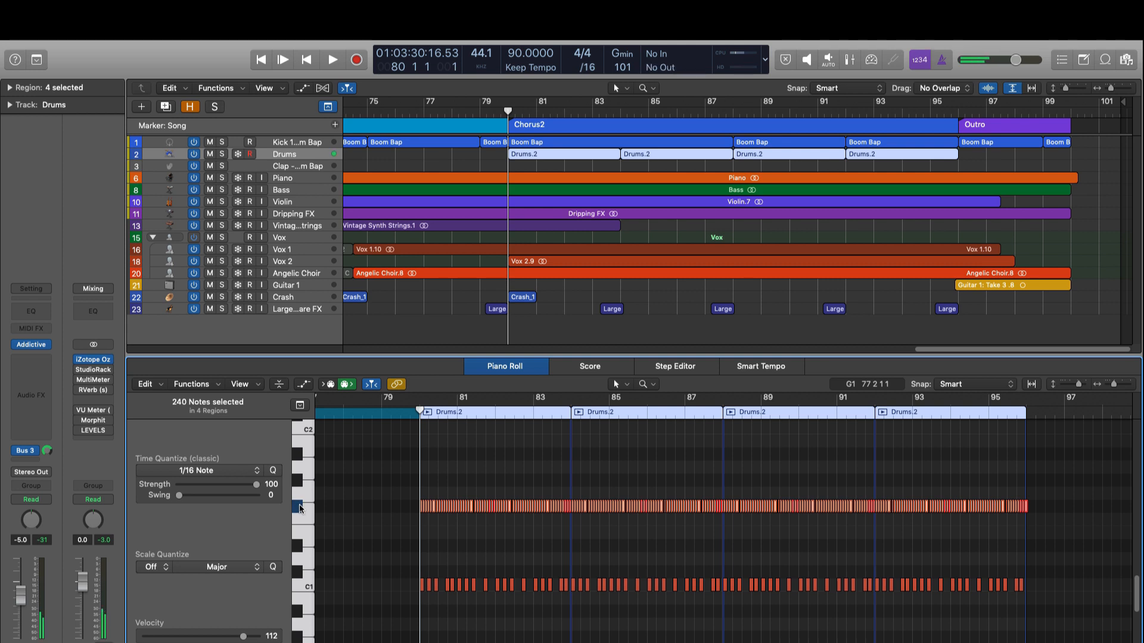
{"action": "left_click_drag", "start_coordinate": [386, 480], "coordinate": [1037, 534]}
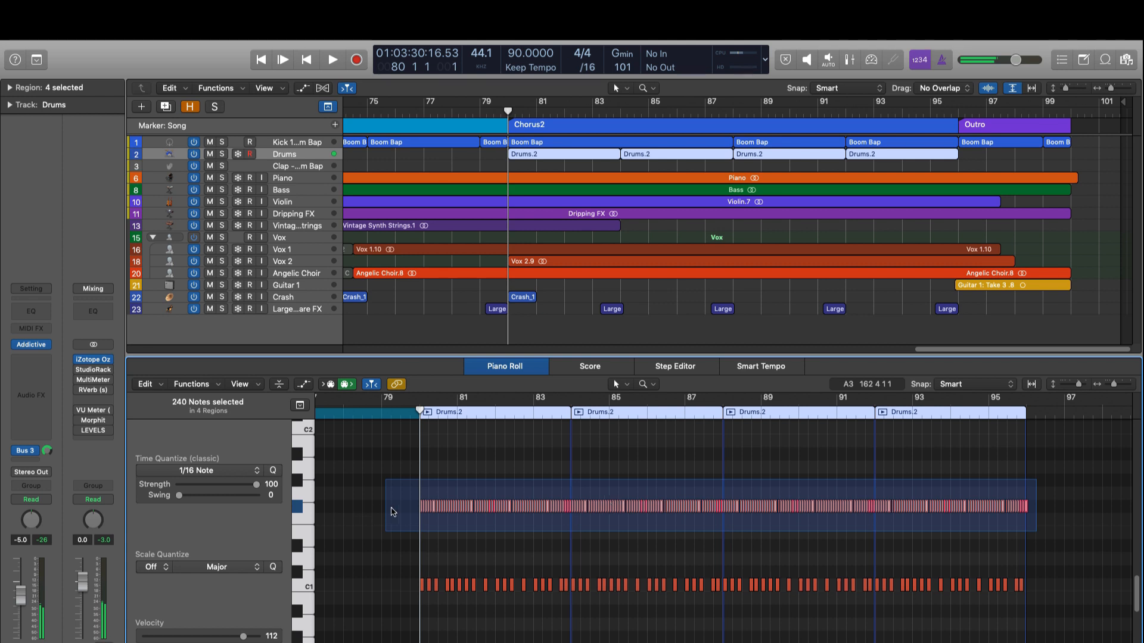
{"action": "left_click", "coordinate": [306, 587]}
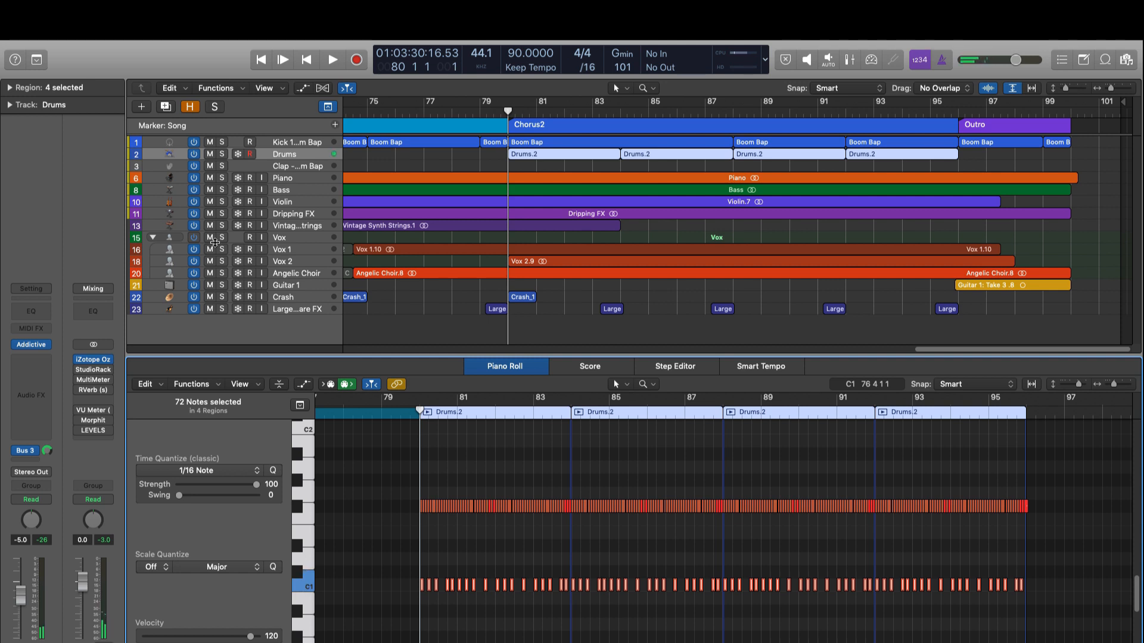
Mute the Drums track, solo the Kick 1 - Boom Bap track and play it from the song's beginning.
{"action": "left_click", "coordinate": [211, 154]}
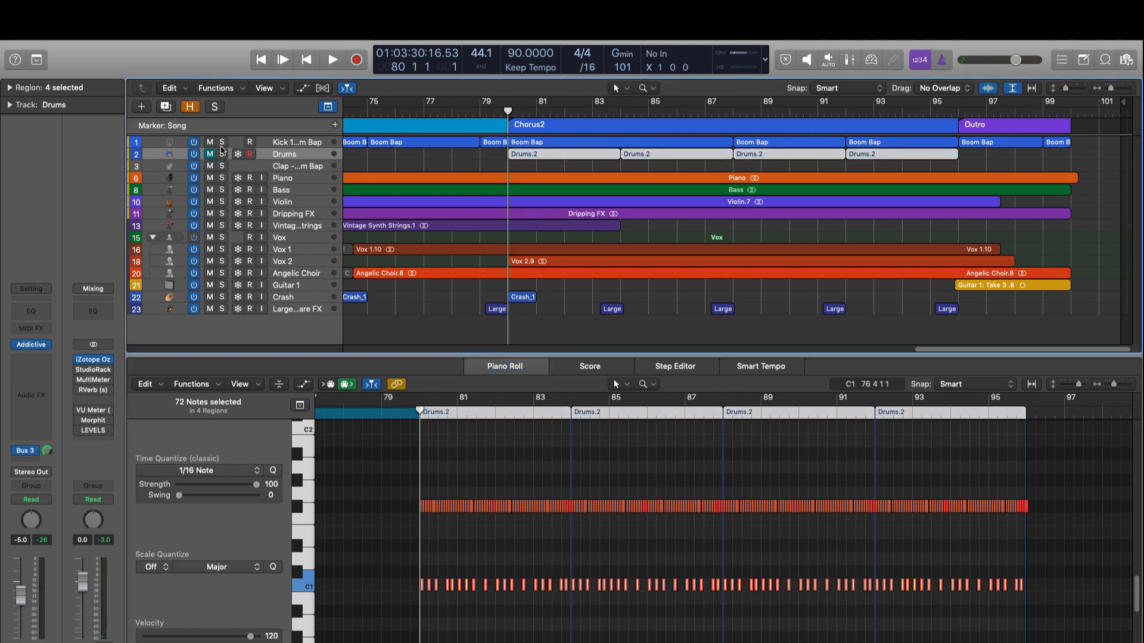
{"action": "left_click", "coordinate": [221, 143]}
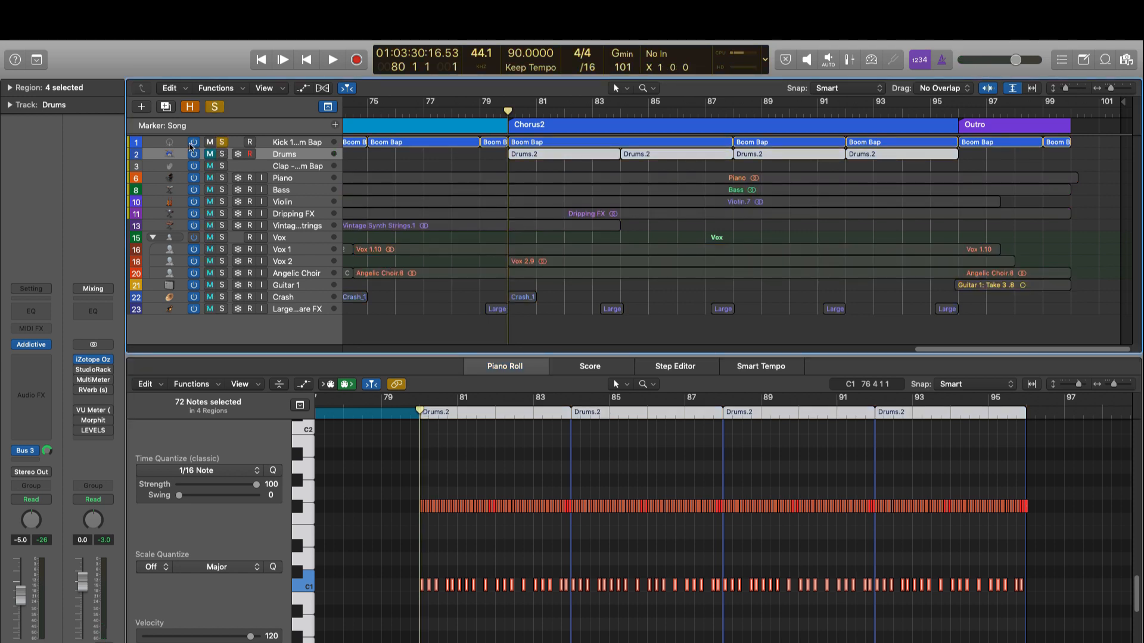
{"action": "left_click", "coordinate": [226, 147]}
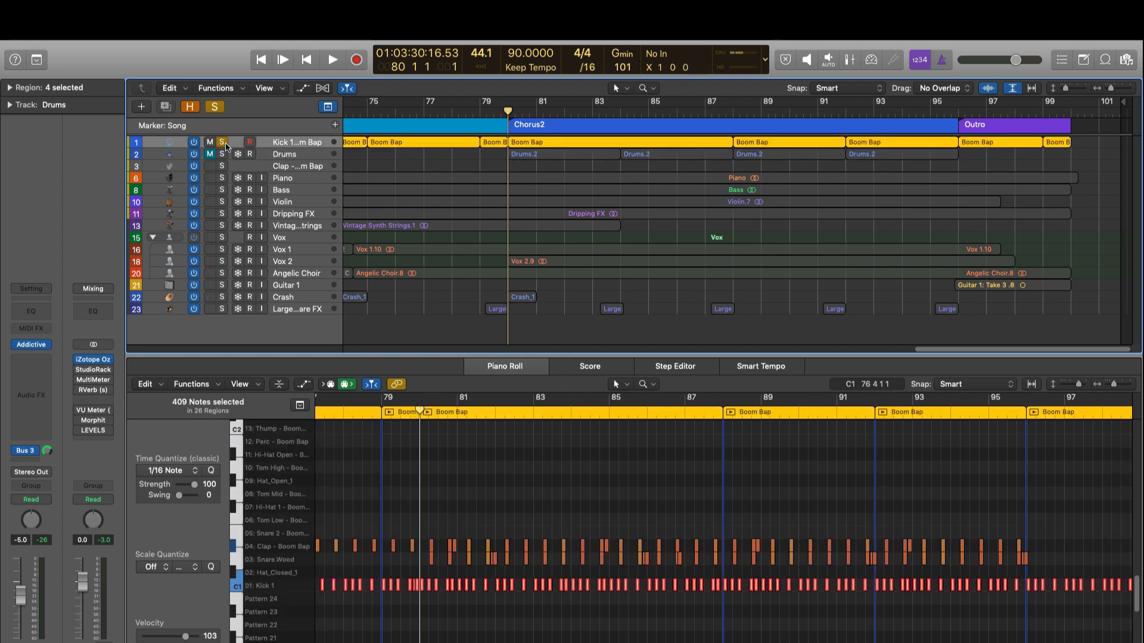
{"action": "key", "text": "Down"}
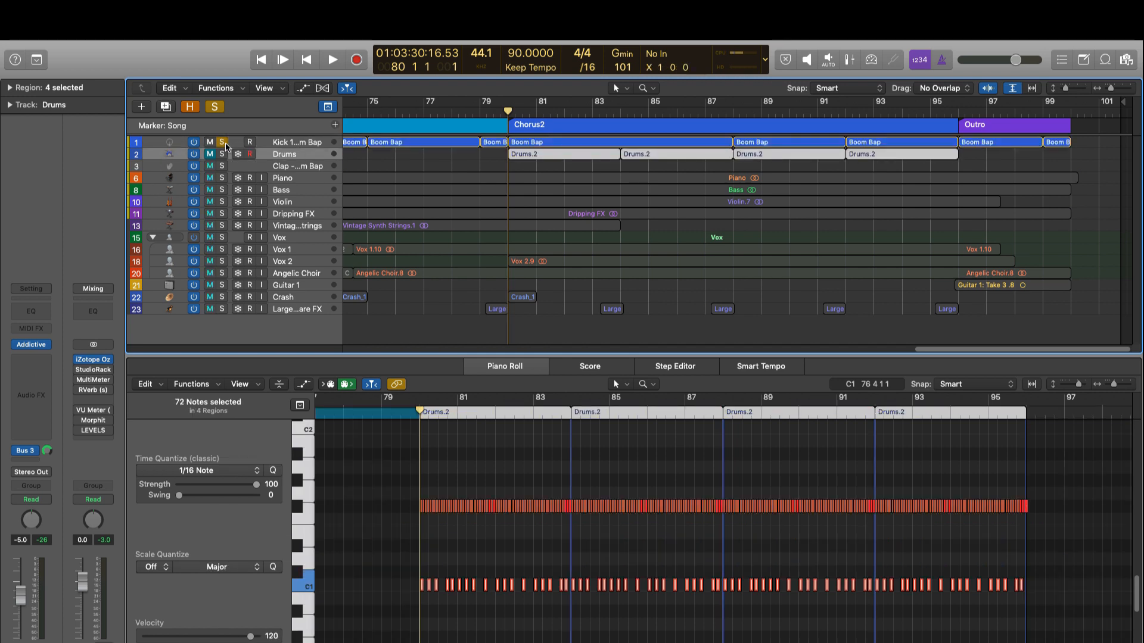
{"action": "key", "text": "Up"}
{"action": "key", "text": "Return"}
{"action": "key", "text": "space"}
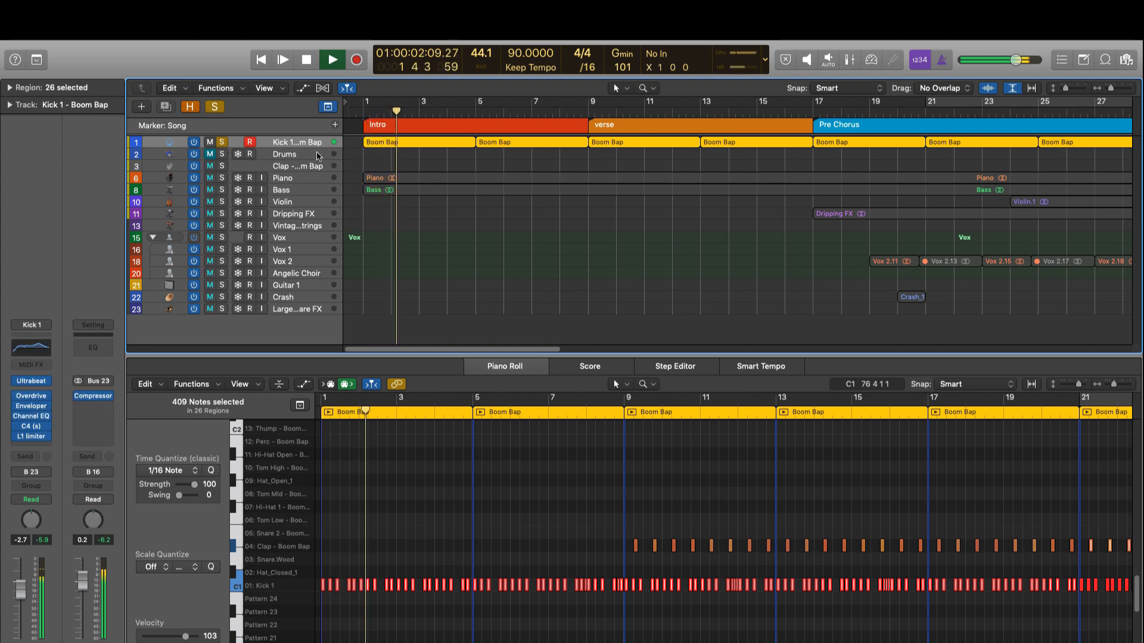
Play the soloed kick from the start of Chorus2, then add the Drums track to the solo.
{"action": "key", "text": "Down"}
{"action": "key", "text": "space"}
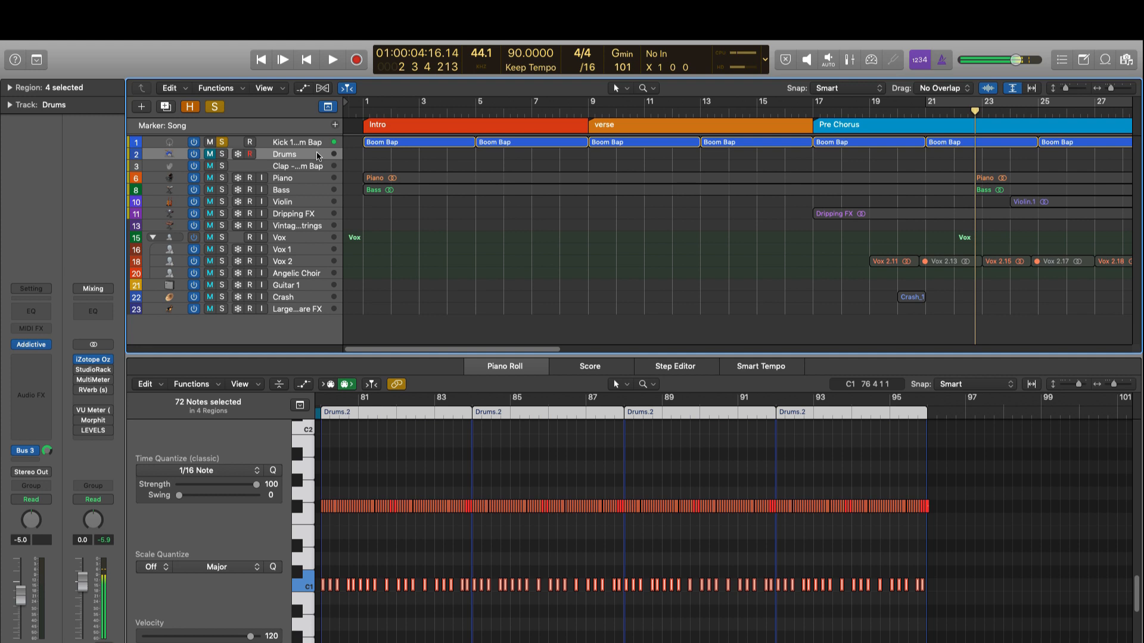
{"action": "key", "text": "space"}
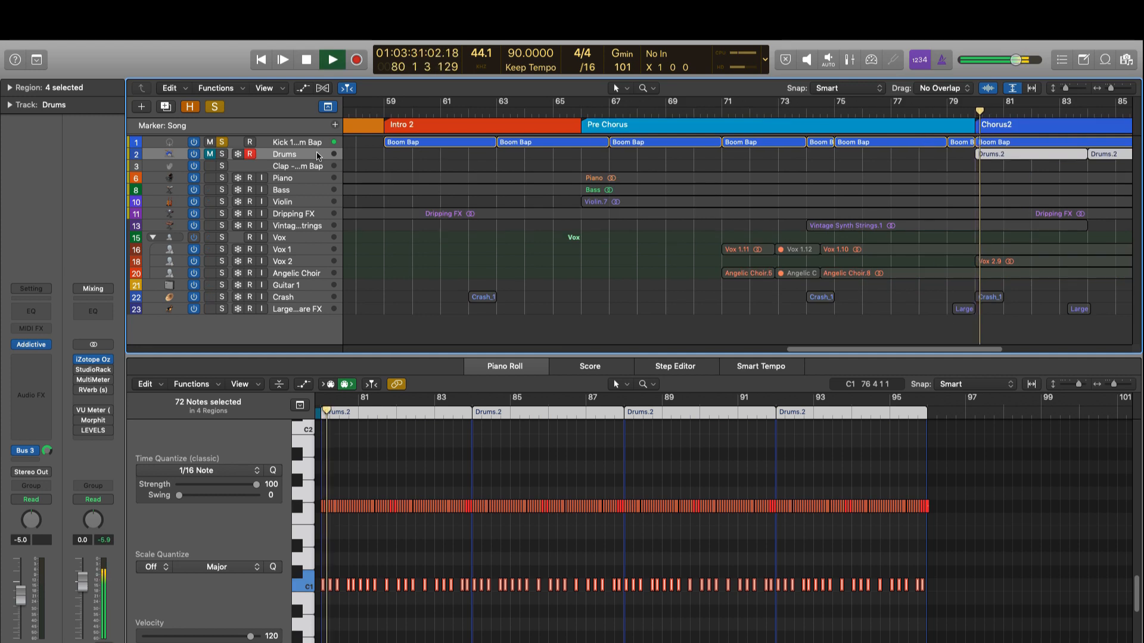
{"action": "left_click", "coordinate": [221, 155]}
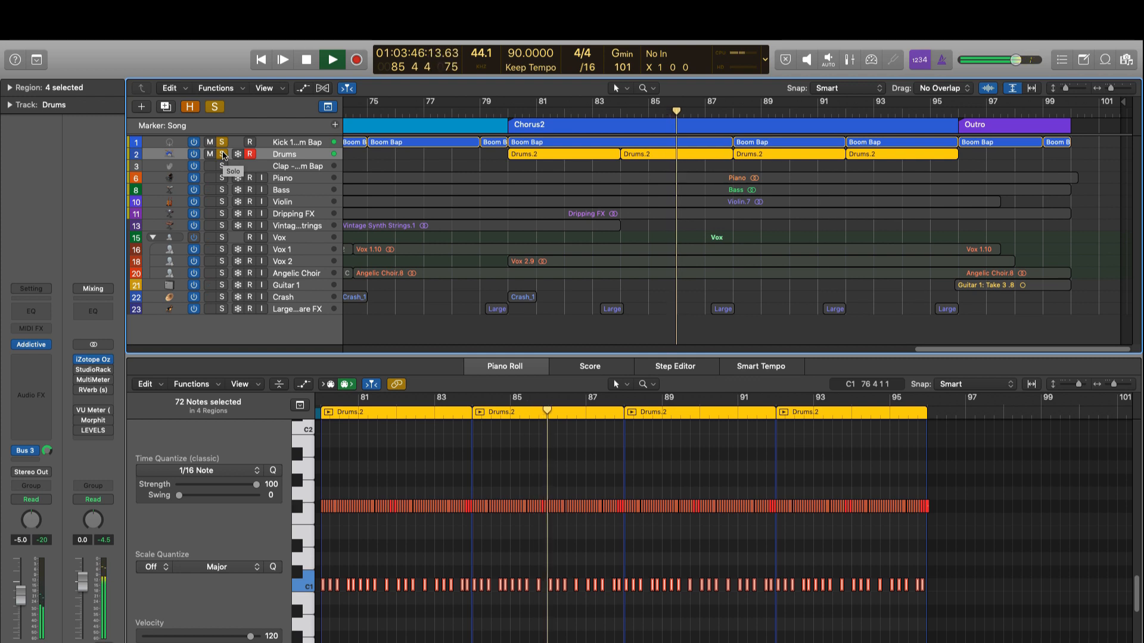
Take the Drums and Kick 1 - Boom Bap tracks out of solo, play the full mix and stop playback.
{"action": "key", "text": "ctrl+m"}
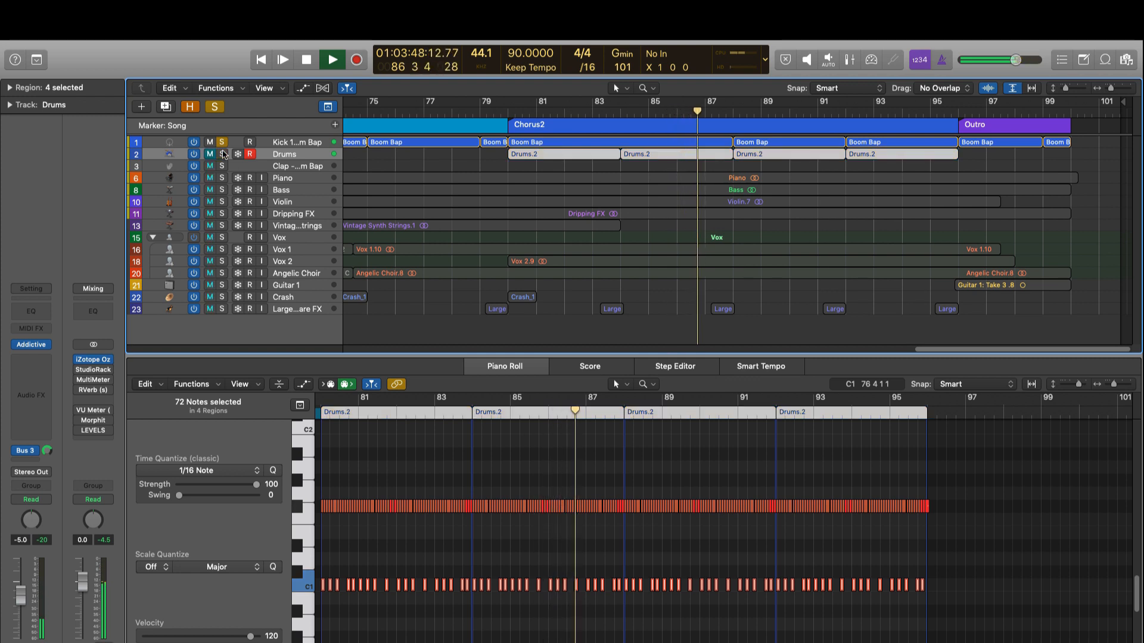
{"action": "left_click", "coordinate": [221, 142]}
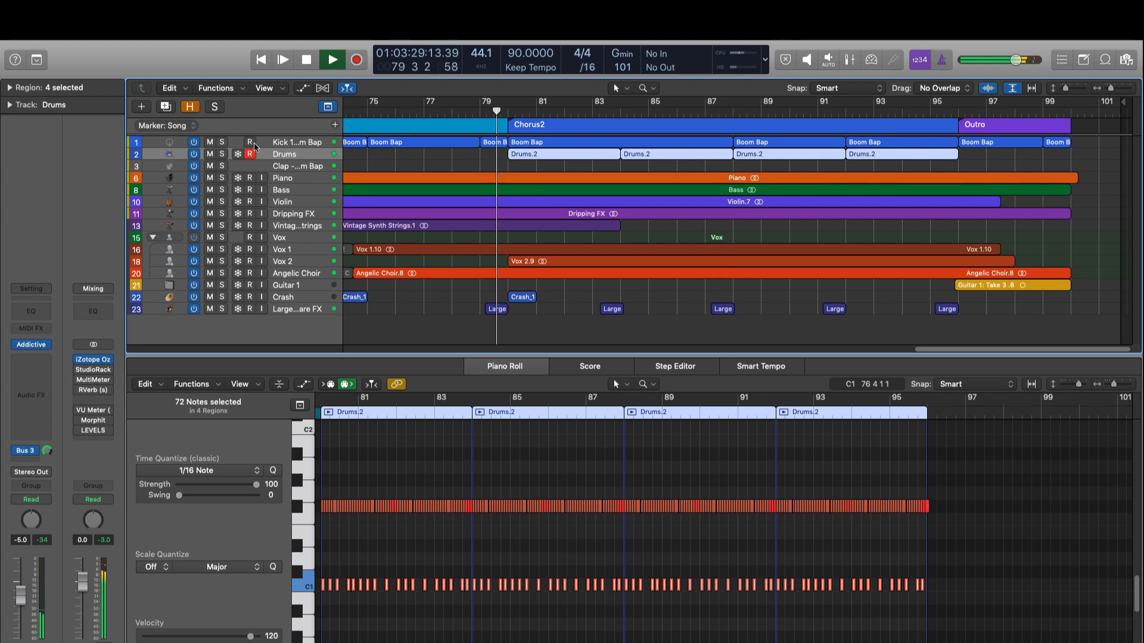
{"action": "key", "text": "space"}
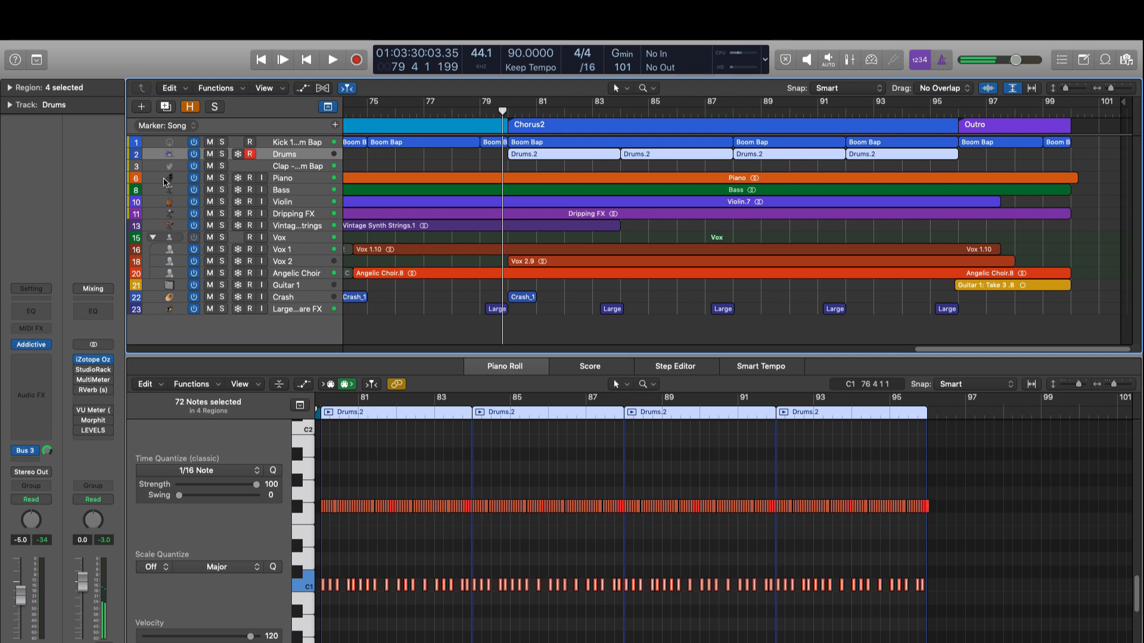
Close the Piano Roll, solo the Piano track and play it from the beginning with the whole arrangement in view.
{"action": "key", "text": "p"}
{"action": "key", "text": "Down"}
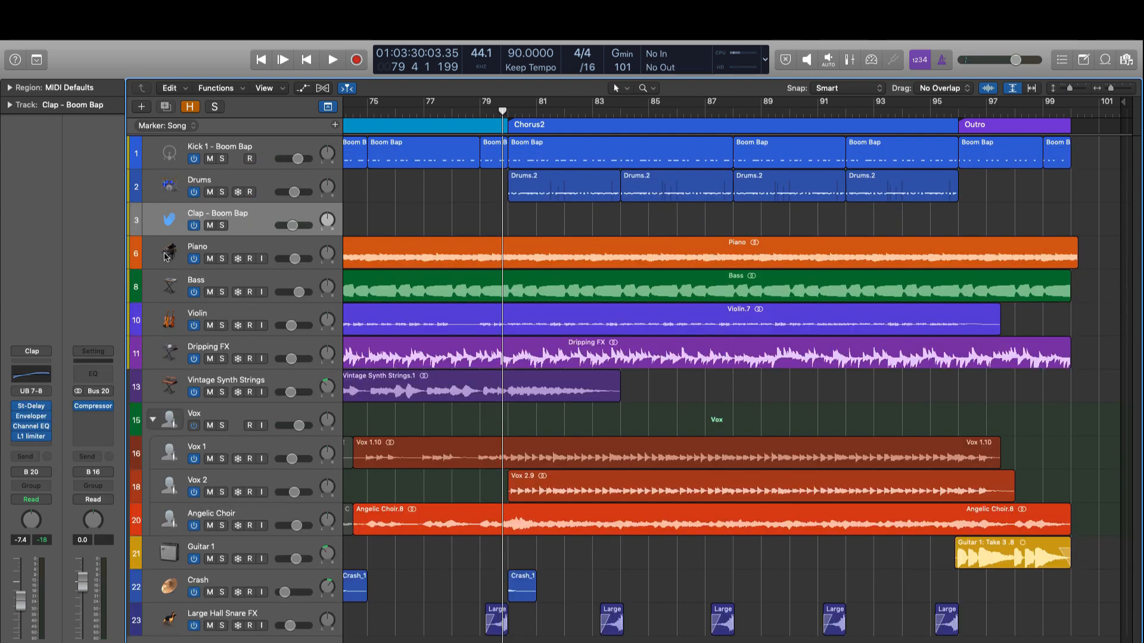
{"action": "key", "text": "Down"}
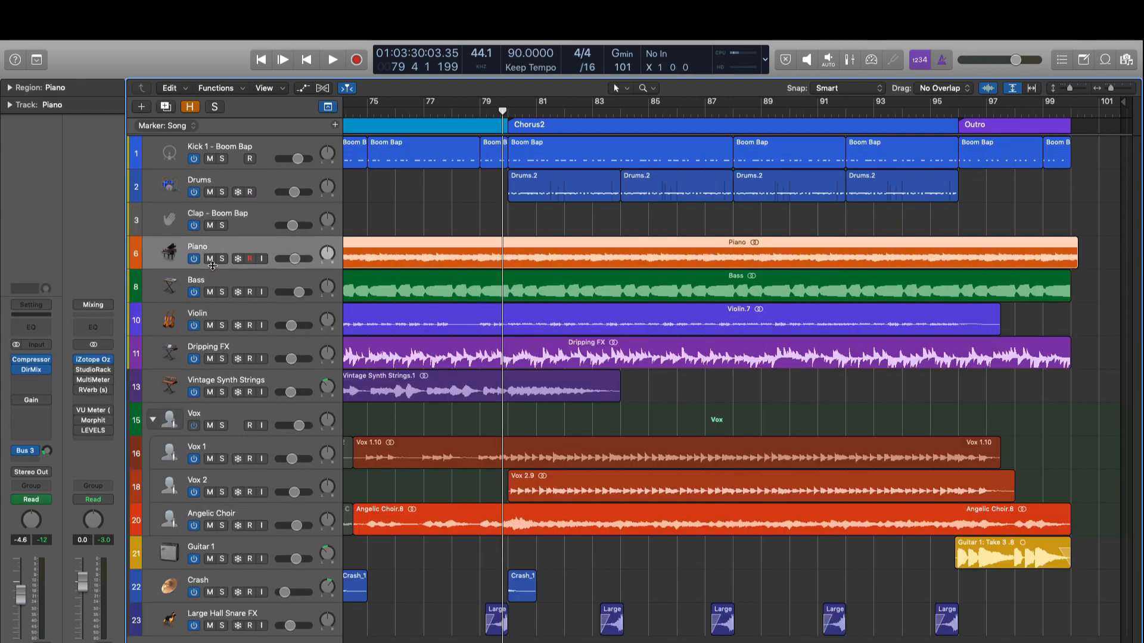
{"action": "left_click", "coordinate": [221, 259]}
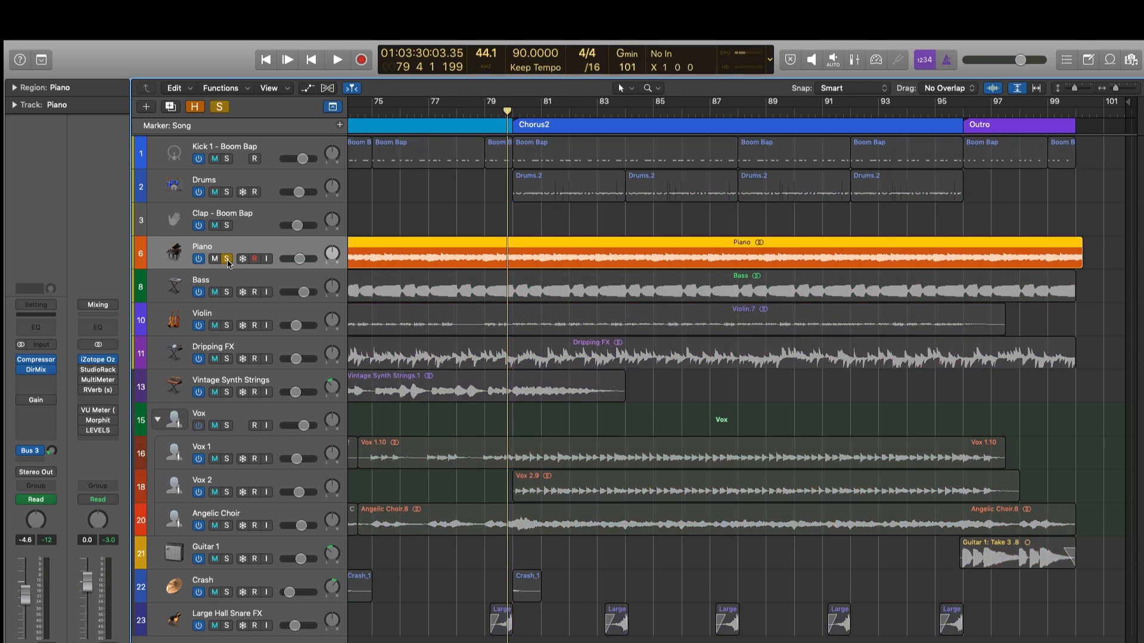
{"action": "key", "text": "Return"}
{"action": "key", "text": "space"}
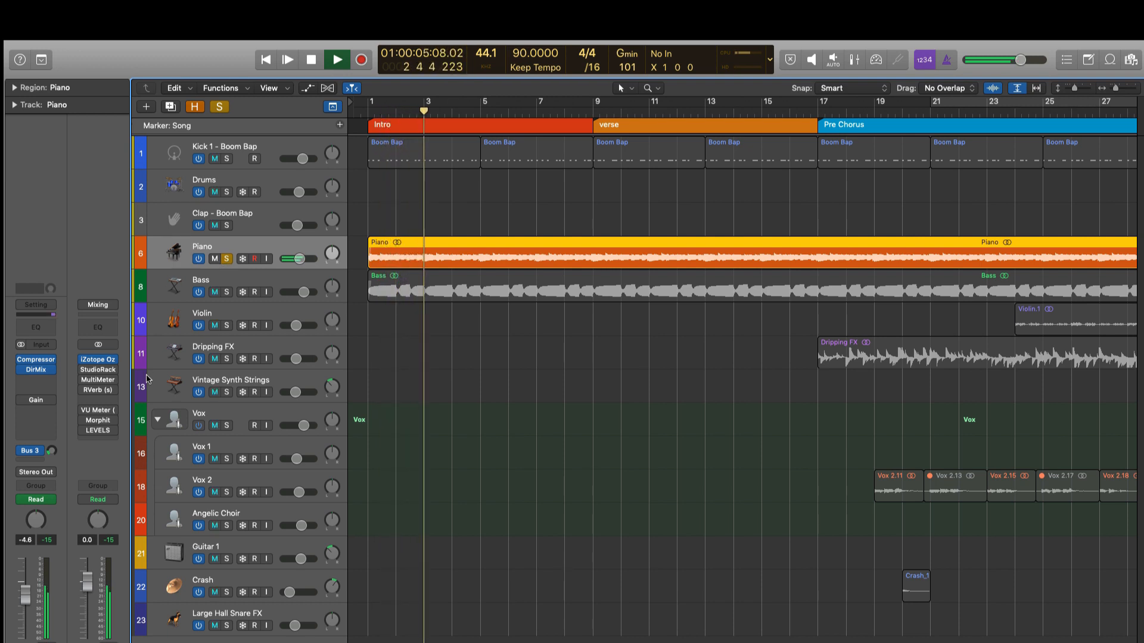
{"action": "key", "text": "super+Left"}
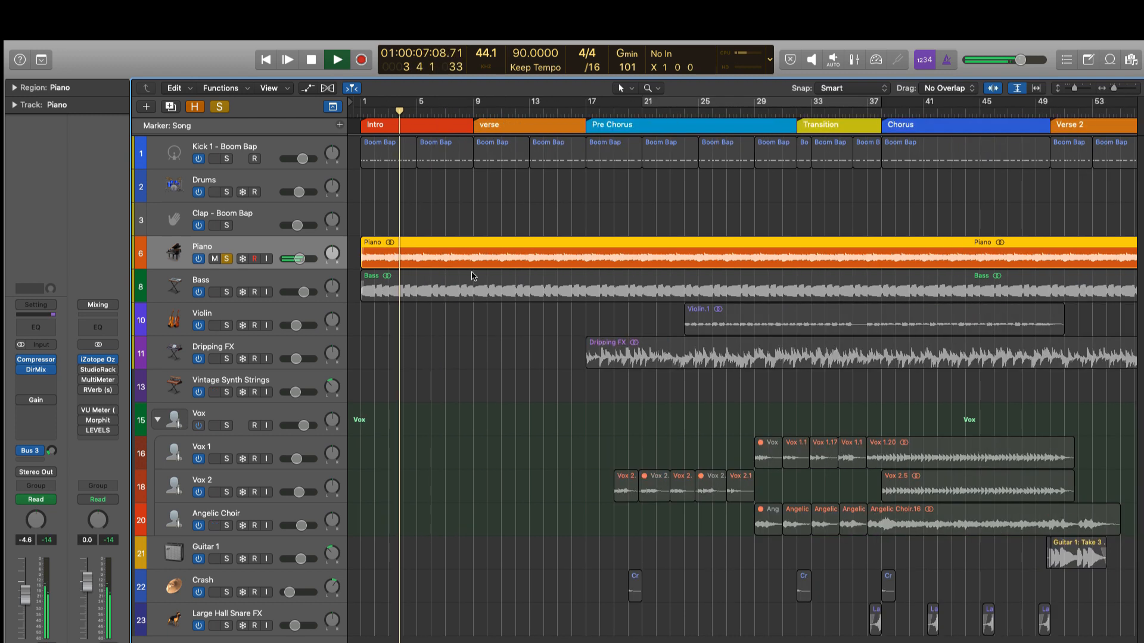
{"action": "key", "text": "super+Left"}
{"action": "key", "text": "super+Left"}
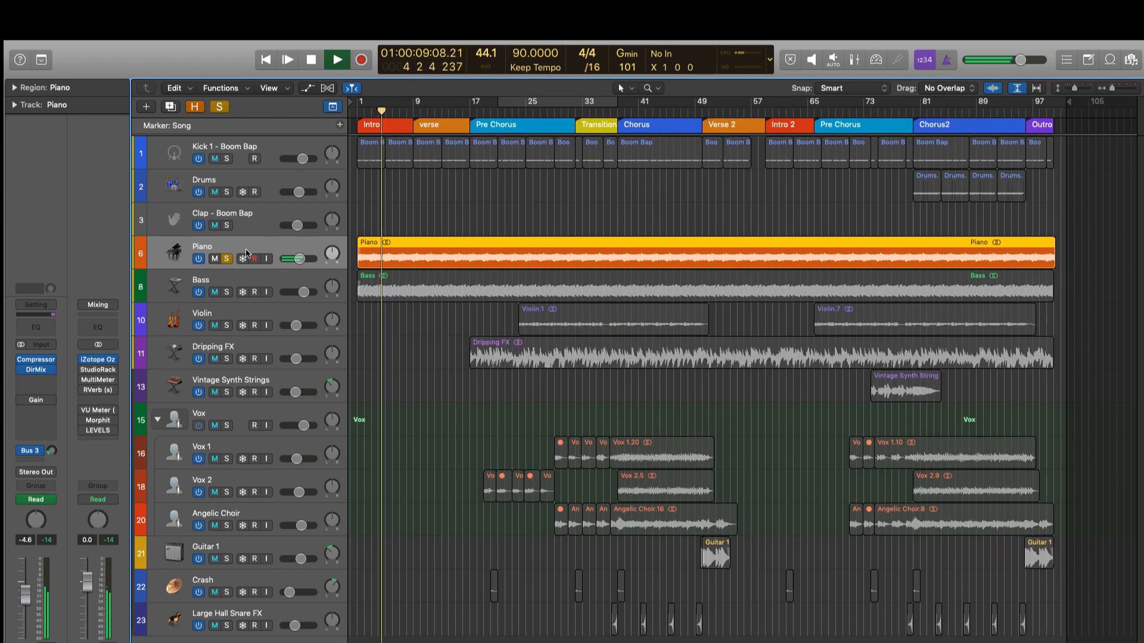
Switch the solo from the Piano track to the Bass track, listen to it and select the Bass track.
{"action": "left_click", "coordinate": [226, 259]}
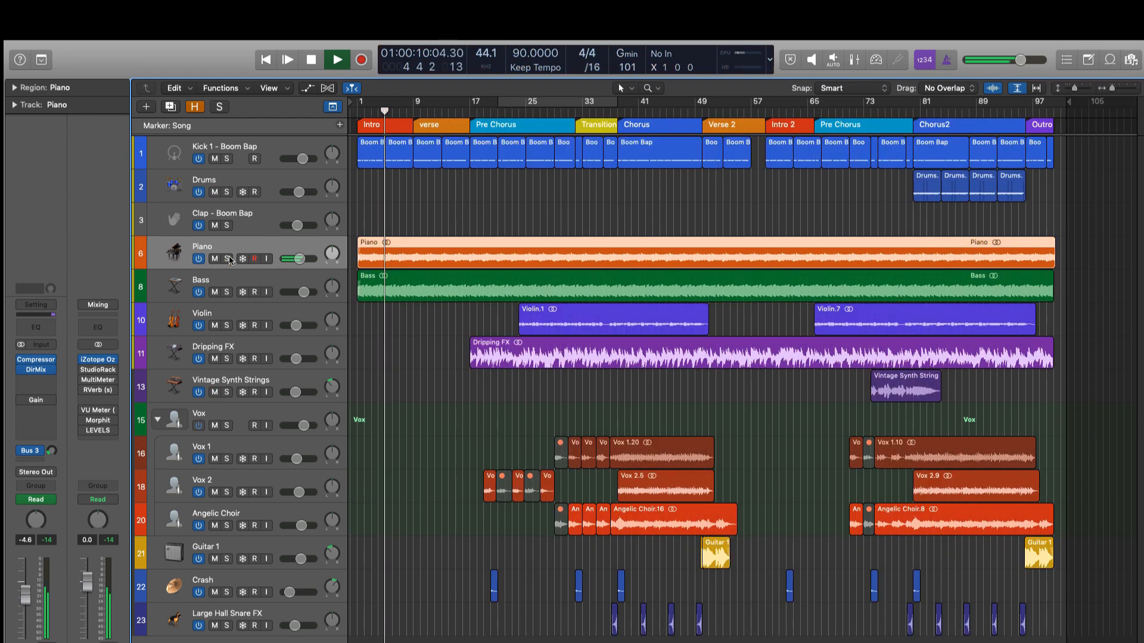
{"action": "left_click", "coordinate": [227, 291]}
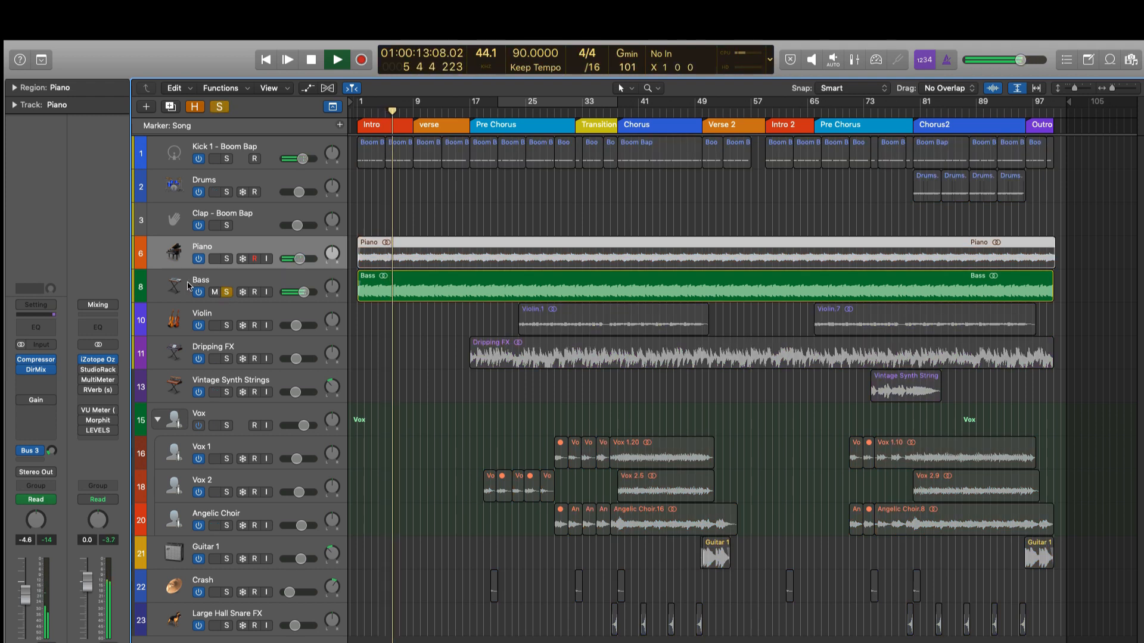
{"action": "left_click", "coordinate": [184, 288]}
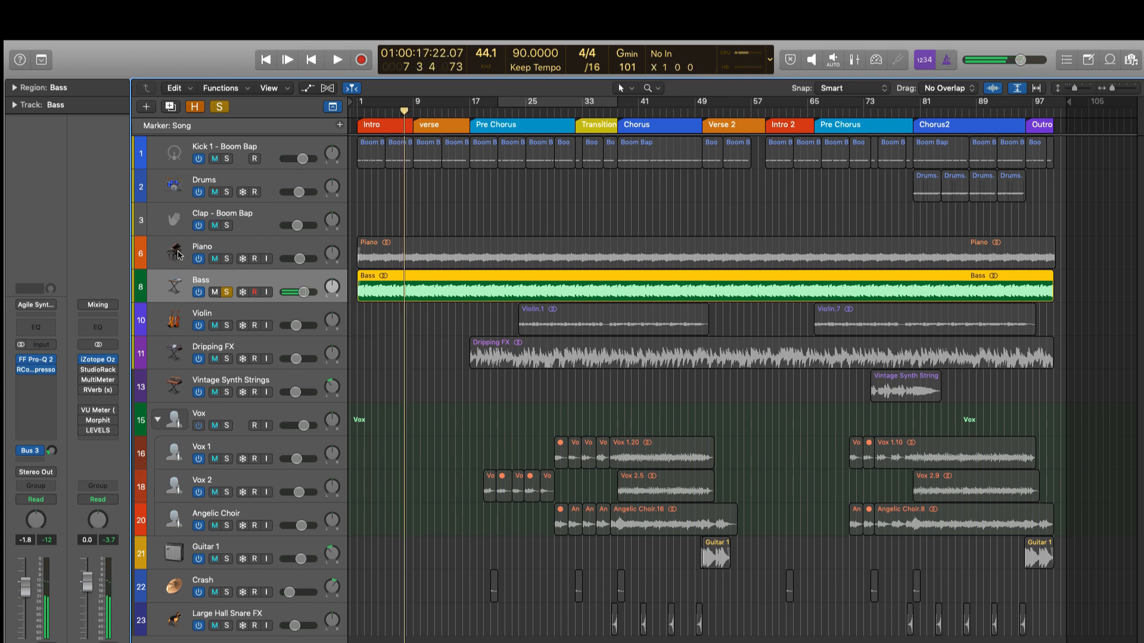
Select the Piano and Bass tracks together, deselect their regions and move the playhead to bar 55.
{"action": "left_click", "coordinate": [178, 254]}
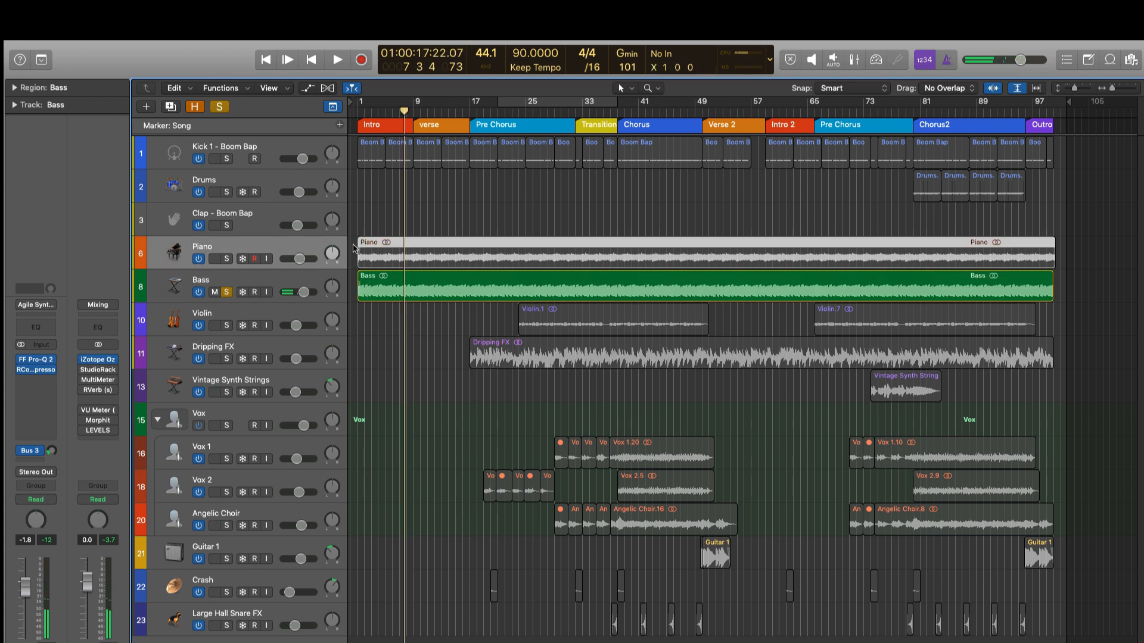
{"action": "left_click", "coordinate": [157, 278], "text": "shift"}
{"action": "left_click", "coordinate": [436, 218]}
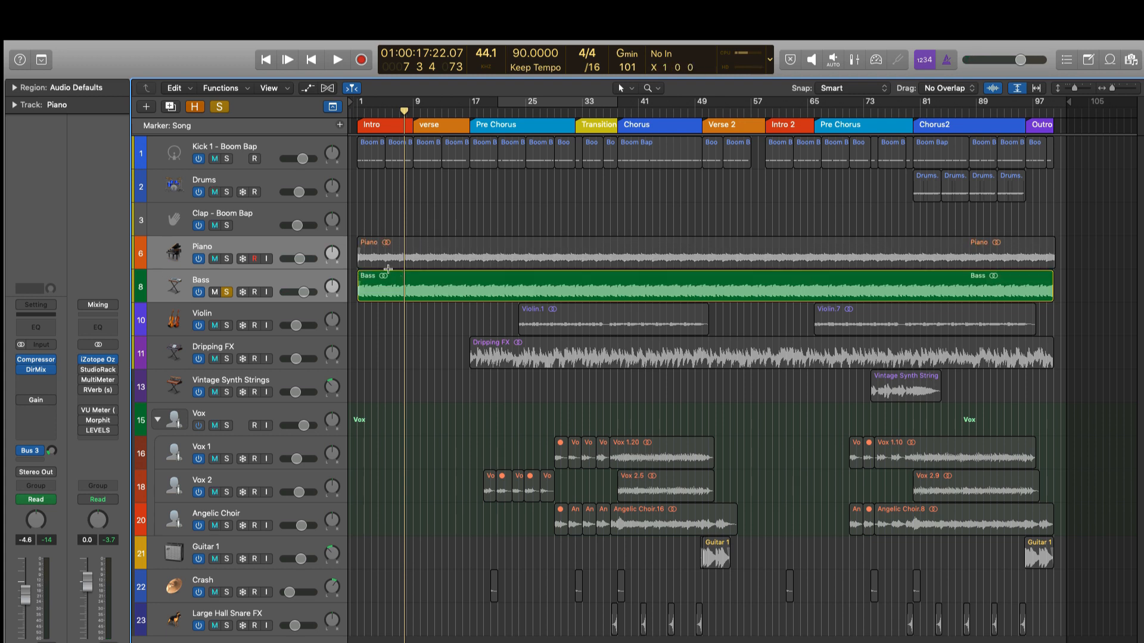
{"action": "left_click_drag", "start_coordinate": [403, 114], "coordinate": [737, 185]}
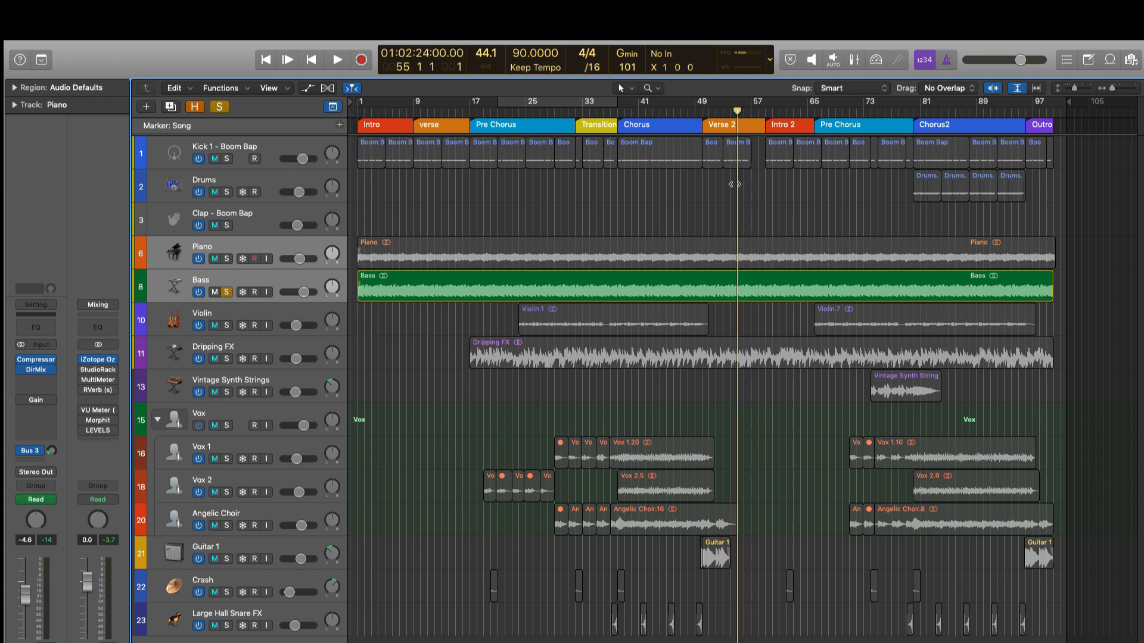
Open the Piano track's Compressor and examine its Studio FET settings.
{"action": "left_click", "coordinate": [177, 254]}
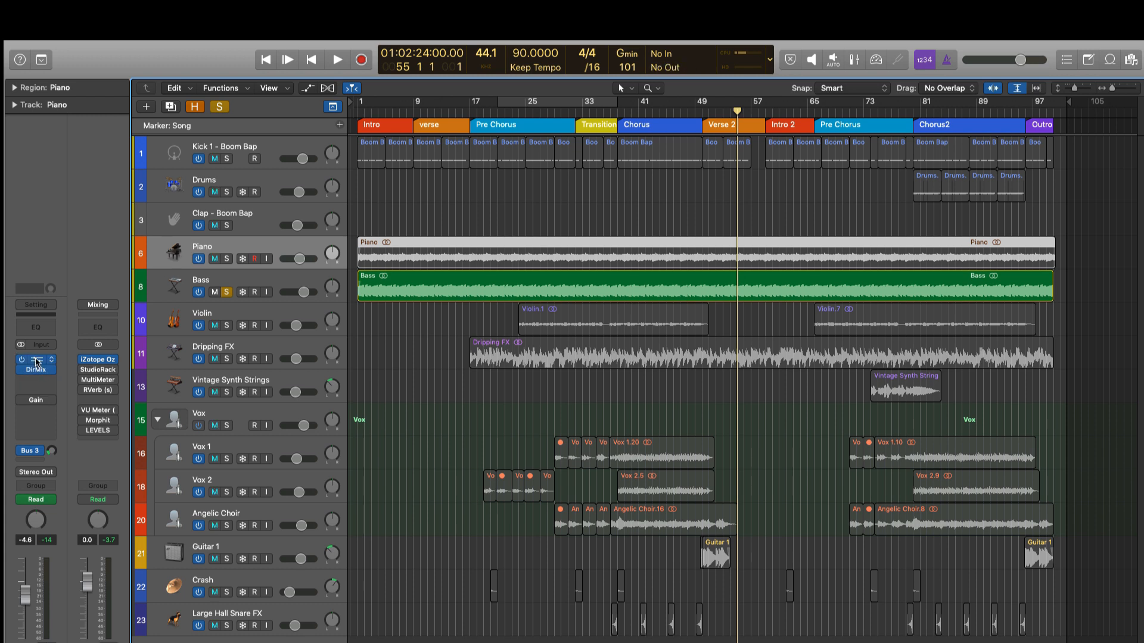
{"action": "key", "text": "v"}
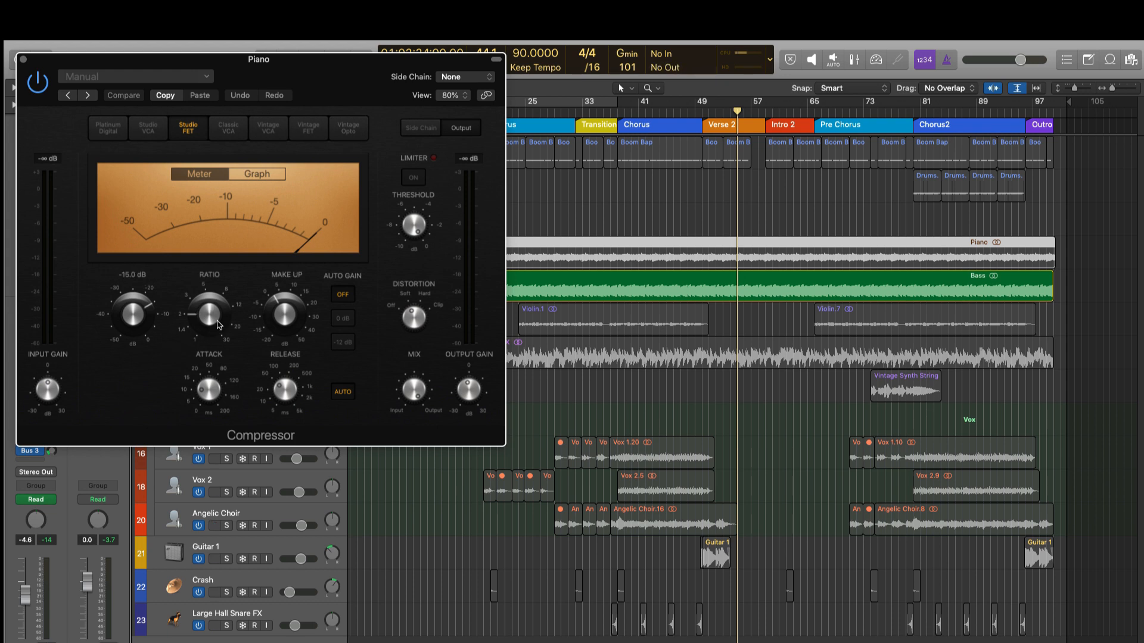
{"action": "mouse_move", "coordinate": [213, 390]}
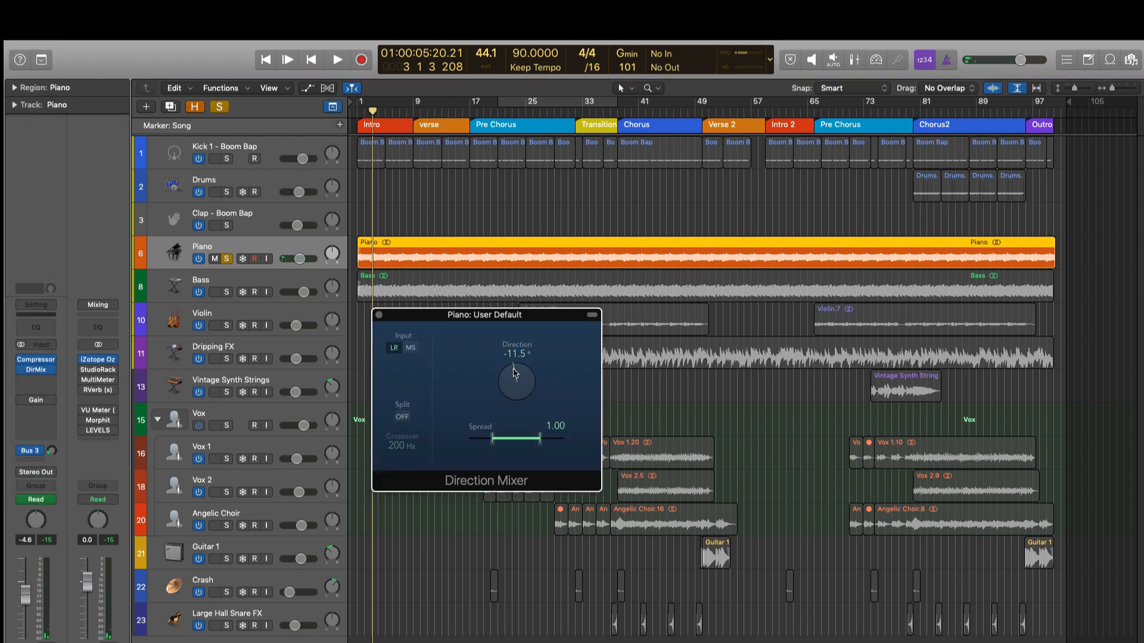
Compare direction settings in the Piano's Direction Mixer while playing from the beginning, set Direction to -19.0° and close the plug-in.
{"action": "left_click_drag", "start_coordinate": [514, 372], "coordinate": [520, 394]}
{"action": "key", "text": "Return"}
{"action": "key", "text": "space"}
{"action": "left_click_drag", "start_coordinate": [520, 391], "coordinate": [515, 373]}
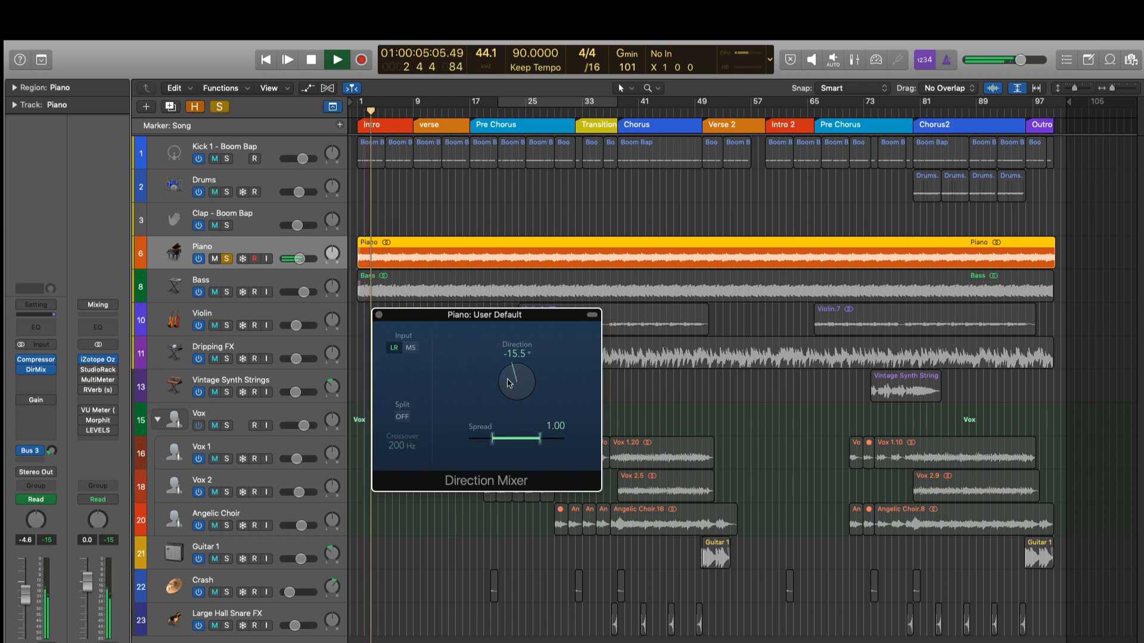
{"action": "left_click_drag", "start_coordinate": [509, 382], "coordinate": [509, 387]}
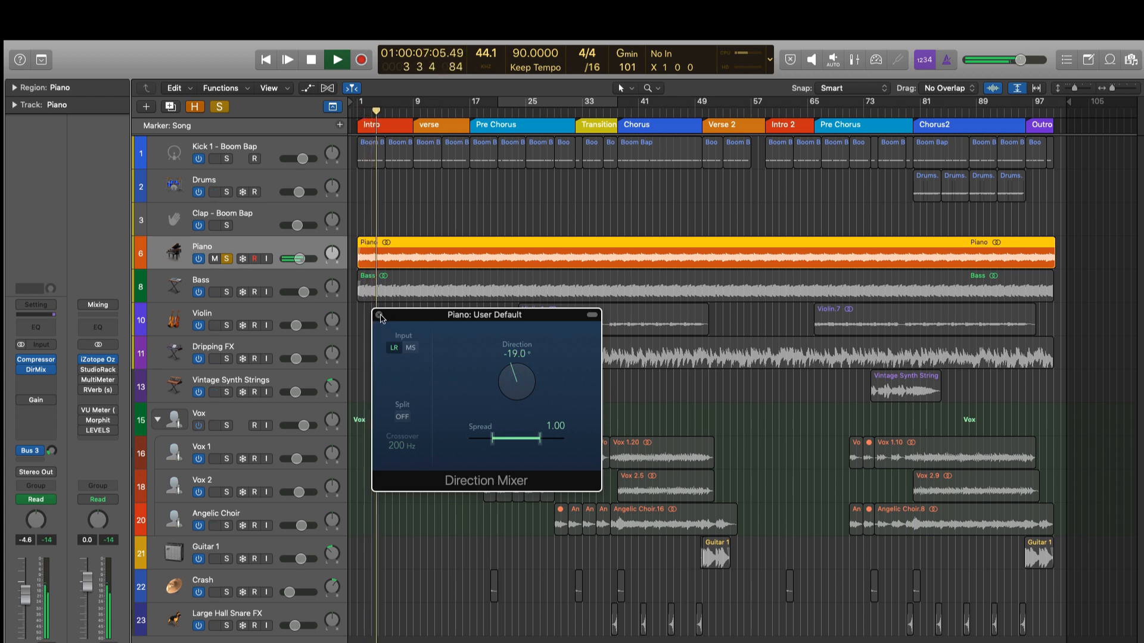
{"action": "left_click", "coordinate": [379, 316]}
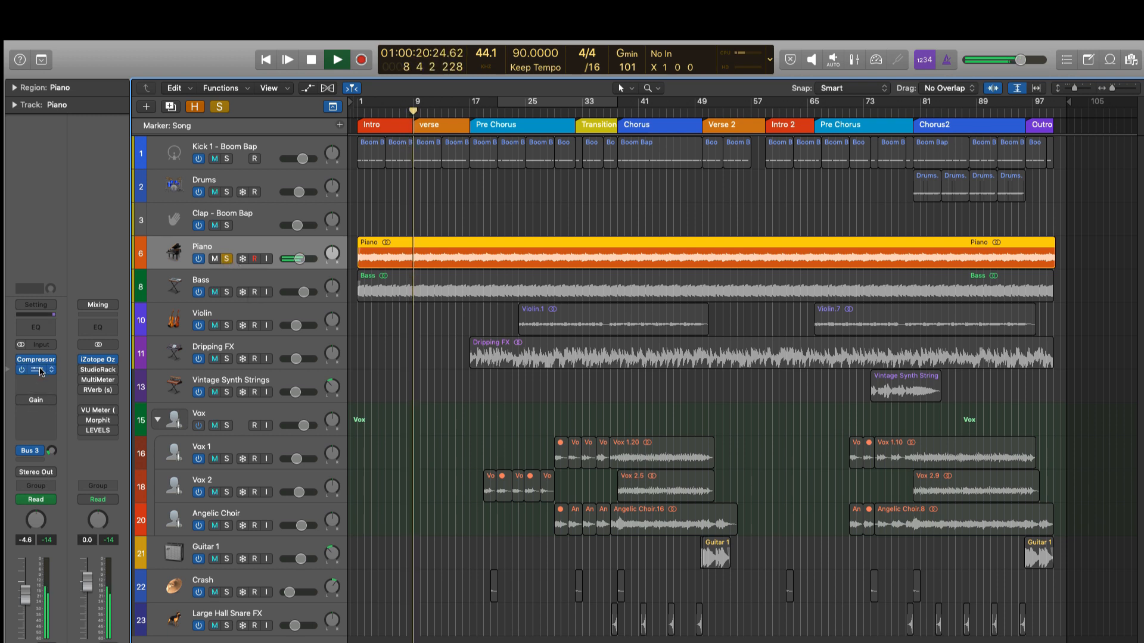
{"action": "left_click", "coordinate": [36, 369]}
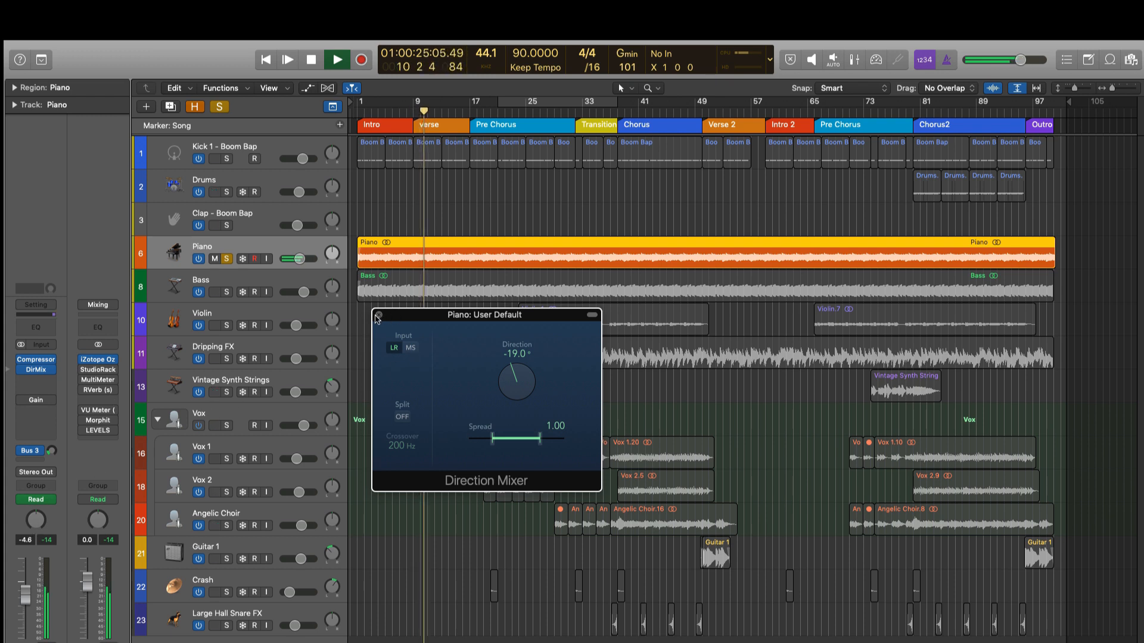
{"action": "left_click", "coordinate": [378, 316]}
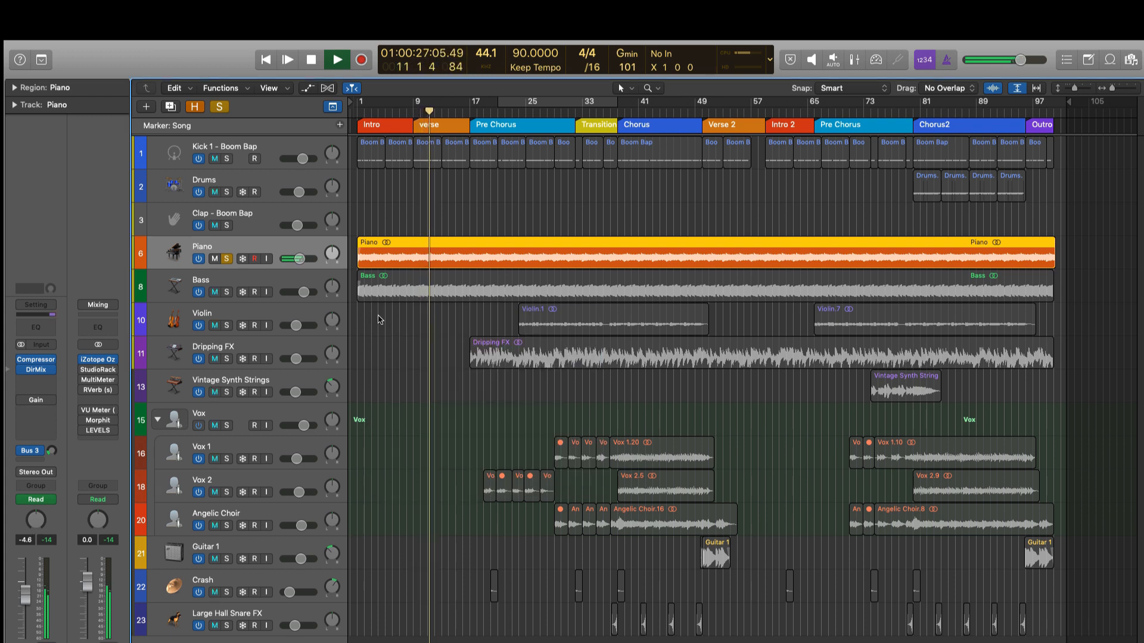
Take the Piano track out of solo, stop playback and solo the Bass track.
{"action": "left_click", "coordinate": [226, 258]}
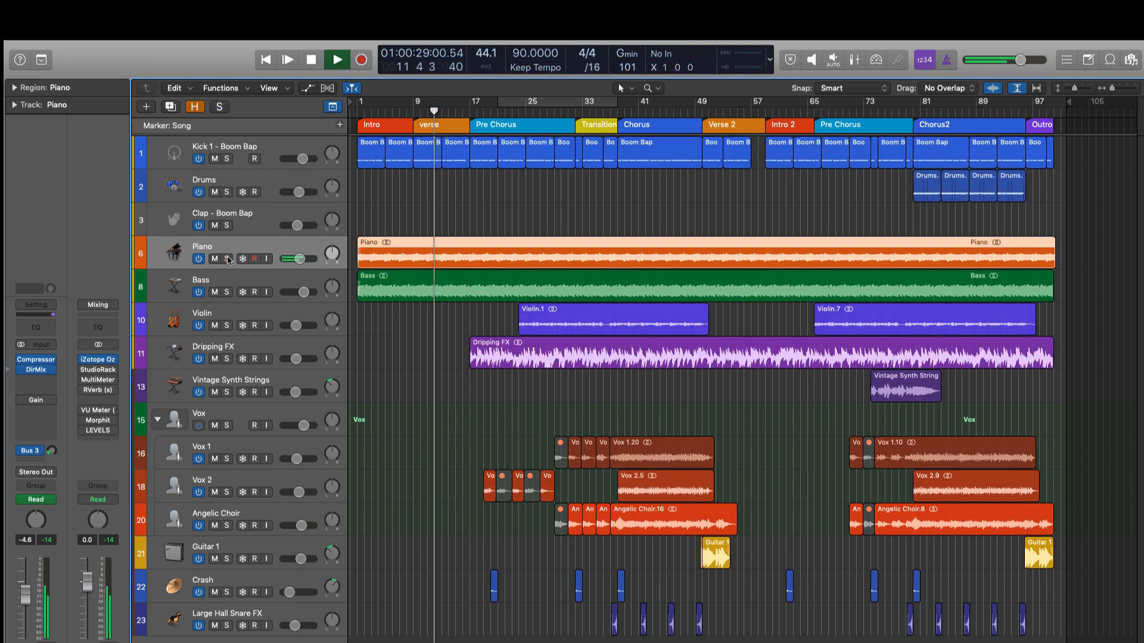
{"action": "key", "text": "space"}
{"action": "left_click", "coordinate": [227, 292]}
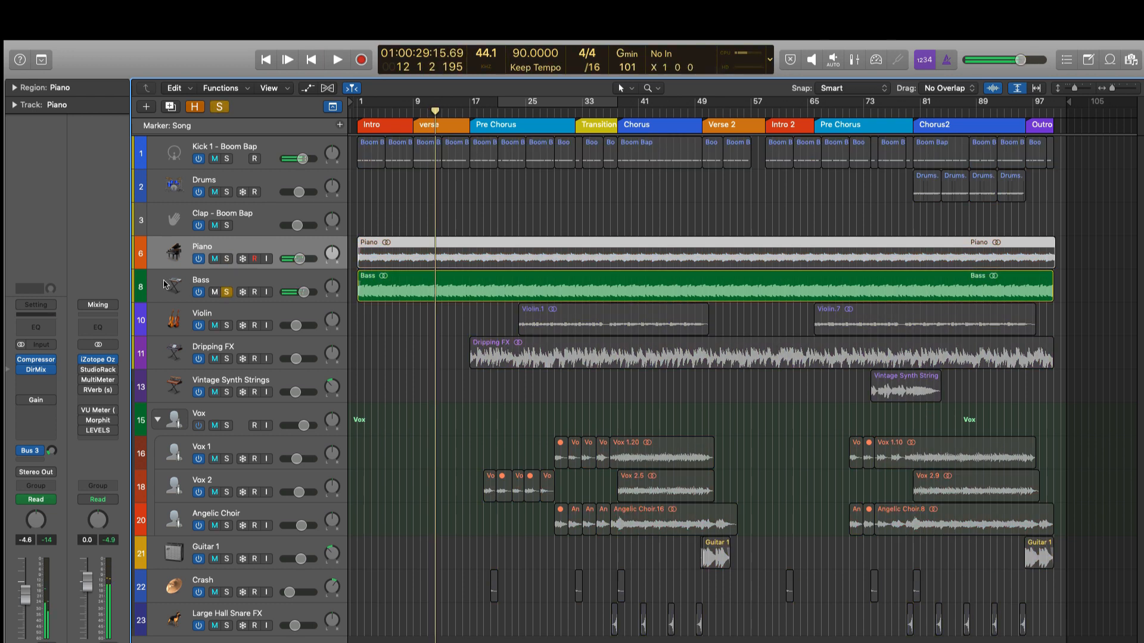
Select the Bass track, open its FF Pro-Q 2 equalizer and move the plug-in window over the arrangement.
{"action": "left_click", "coordinate": [165, 284]}
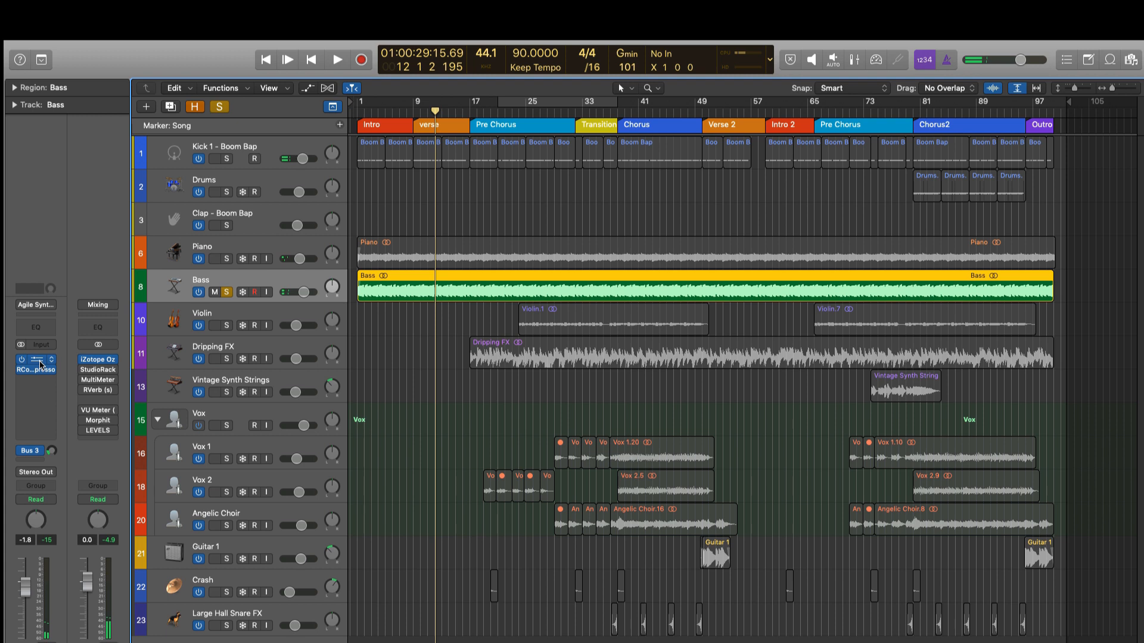
{"action": "left_click", "coordinate": [40, 361]}
{"action": "left_click_drag", "start_coordinate": [182, 60], "coordinate": [451, 152]}
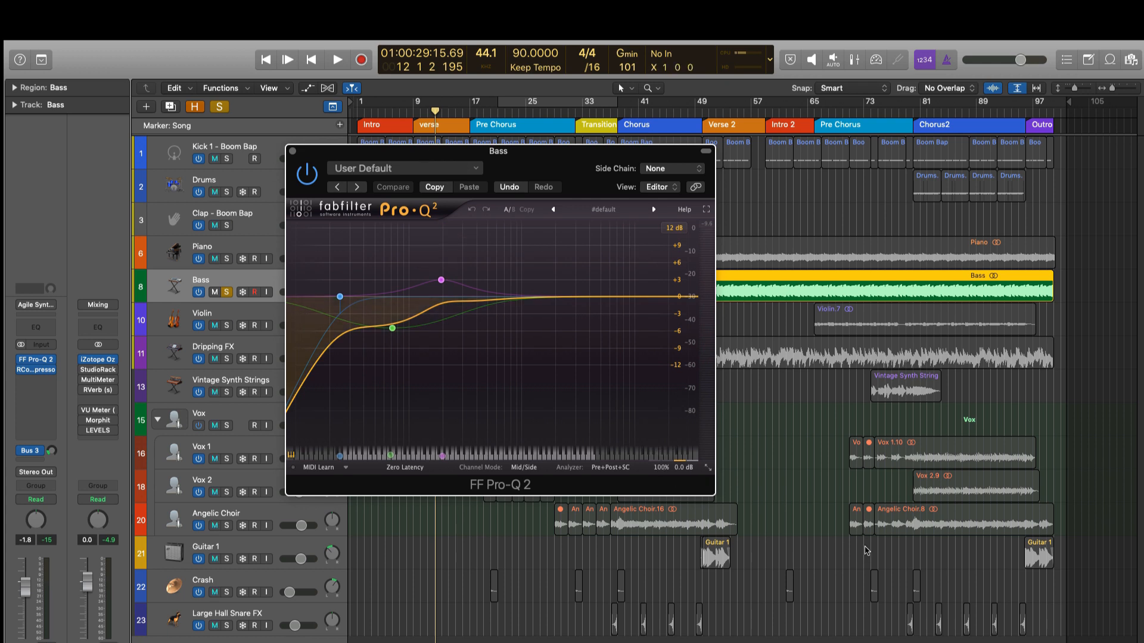
Play the soloed Bass track from the beginning and compare its FF Pro-Q 2 equalizer bypassed and active.
{"action": "left_click_drag", "start_coordinate": [563, 155], "coordinate": [768, 212]}
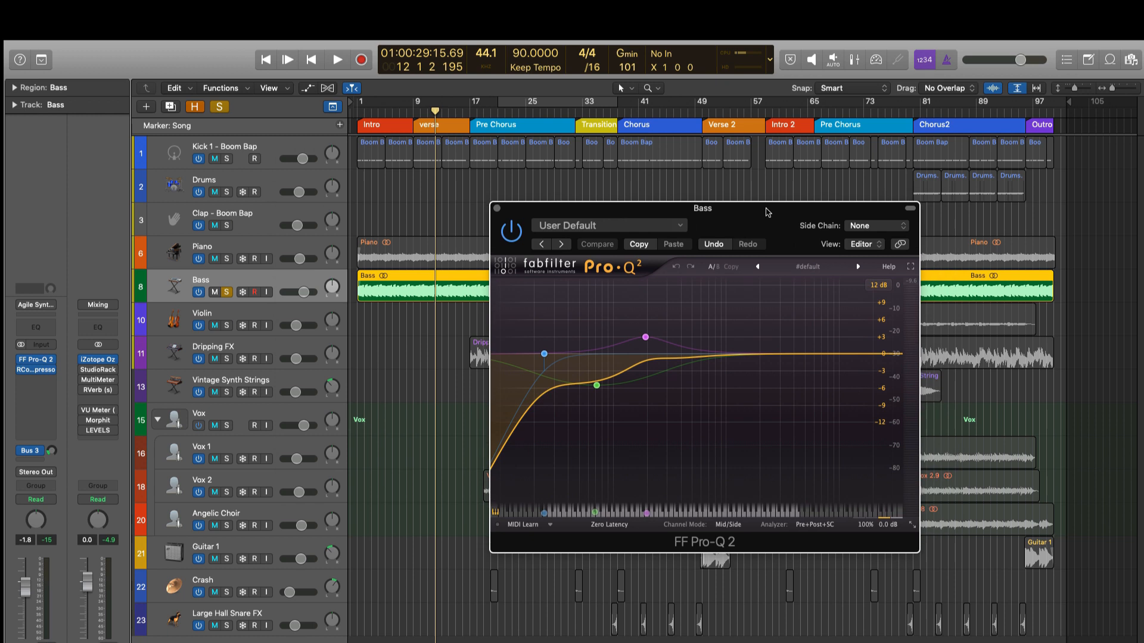
{"action": "mouse_move", "coordinate": [597, 386]}
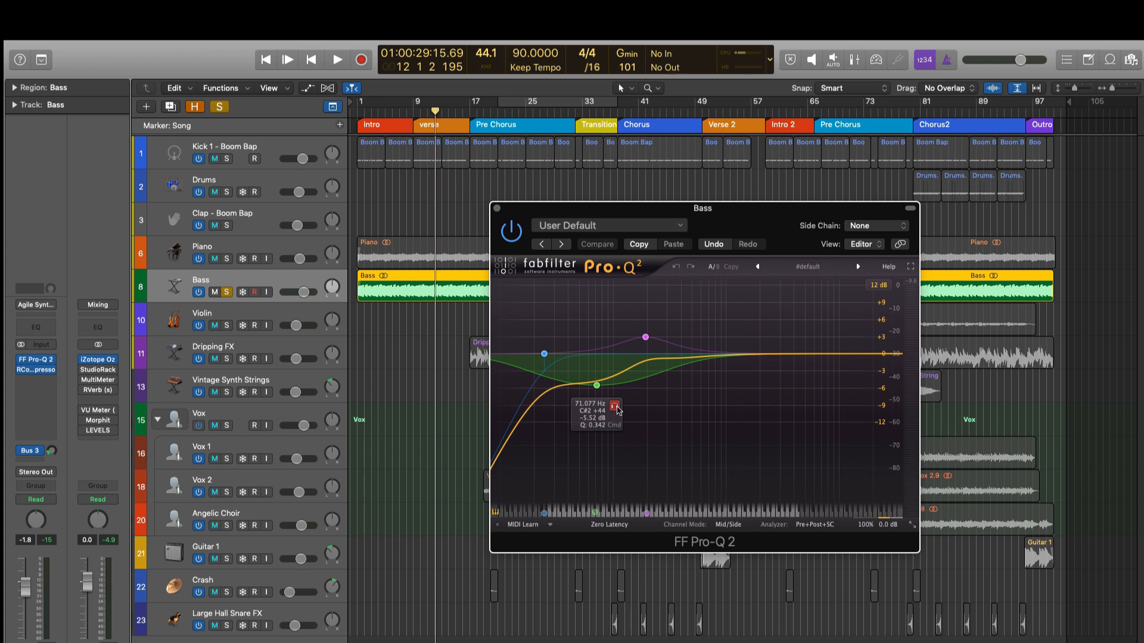
{"action": "key", "text": "Return"}
{"action": "key", "text": "space"}
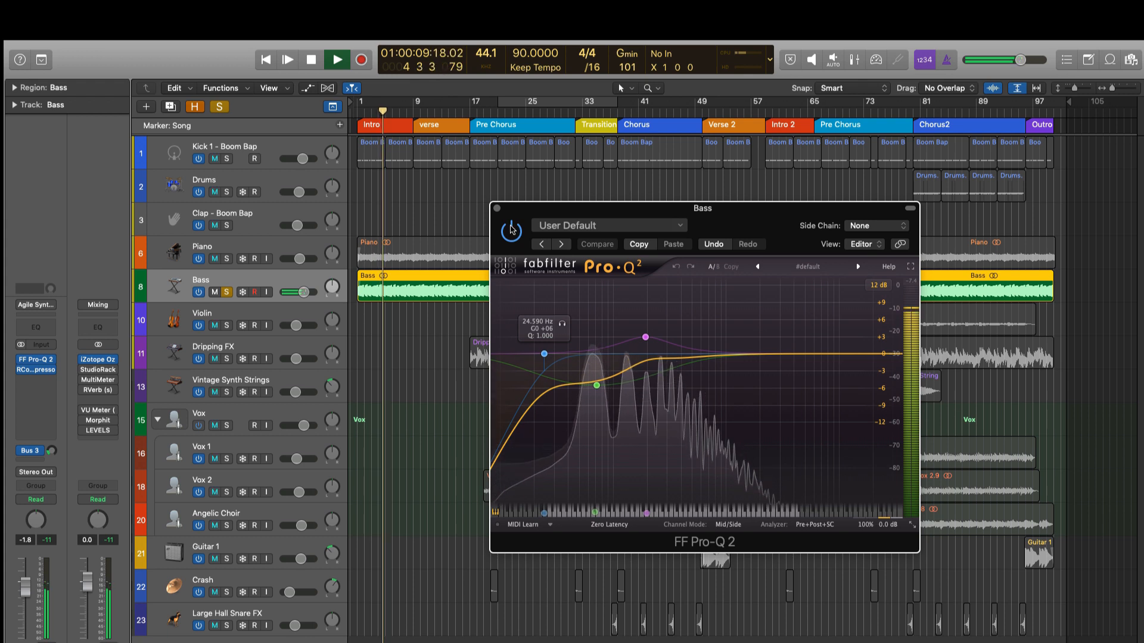
{"action": "mouse_move", "coordinate": [872, 518]}
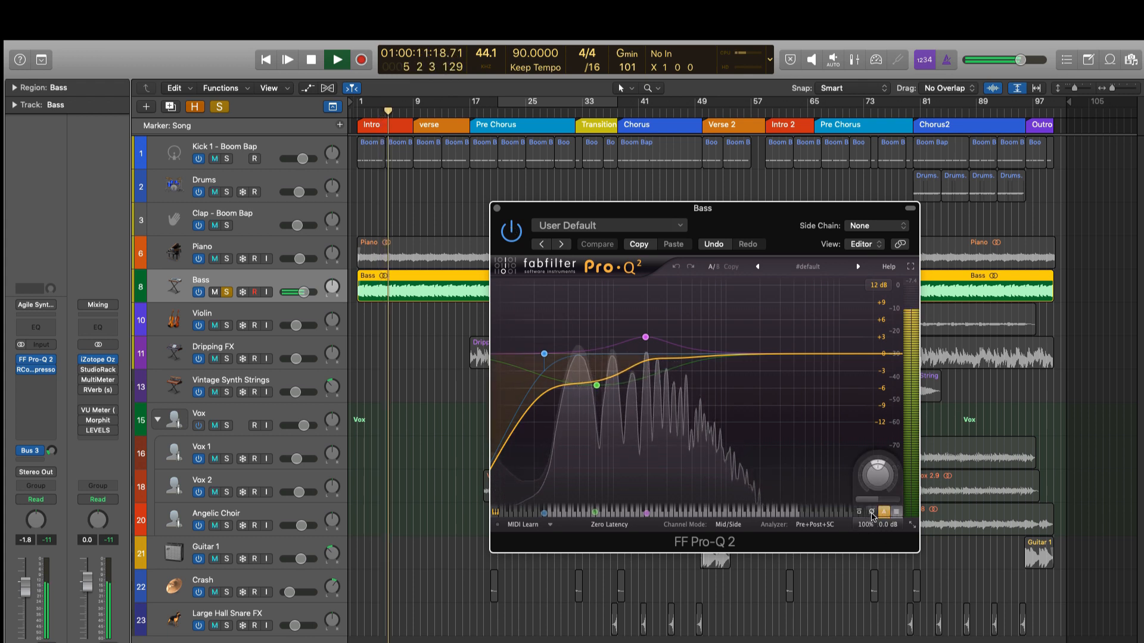
{"action": "left_click", "coordinate": [860, 512]}
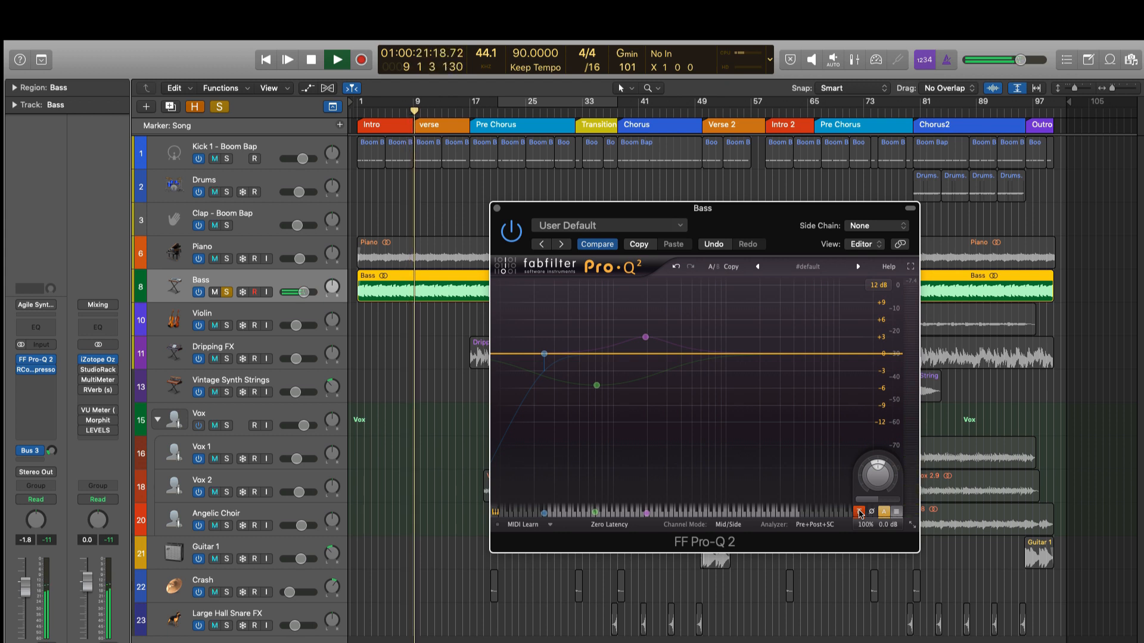
{"action": "left_click", "coordinate": [859, 512]}
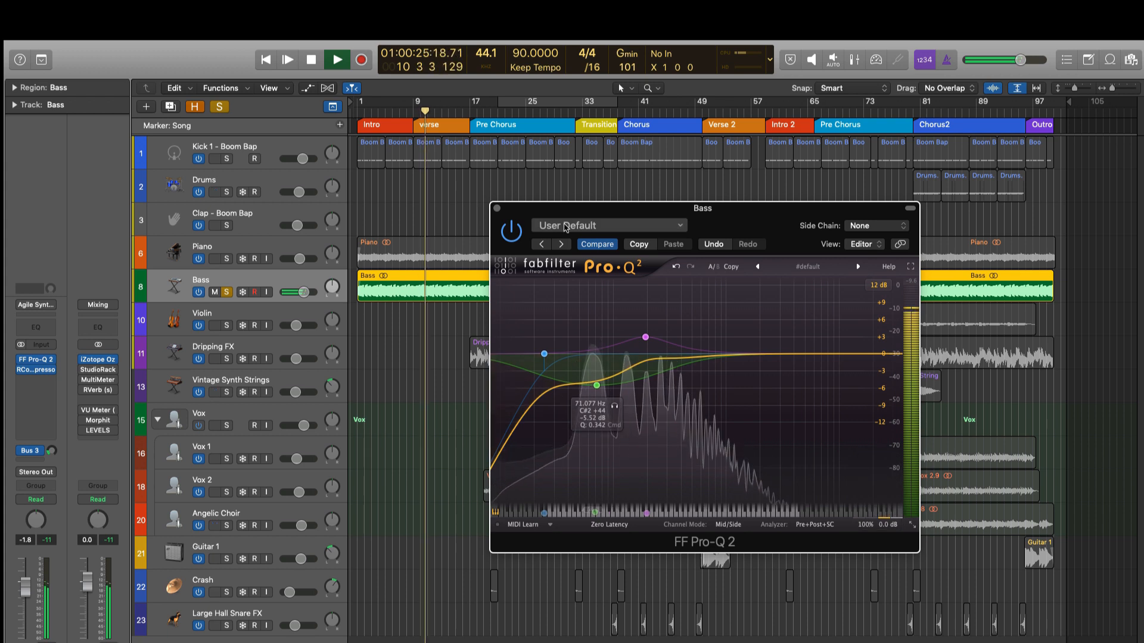
Take the Bass track out of solo, compare its equalizer bypassed and active within the full mix, and close the plug-in.
{"action": "left_click", "coordinate": [227, 292]}
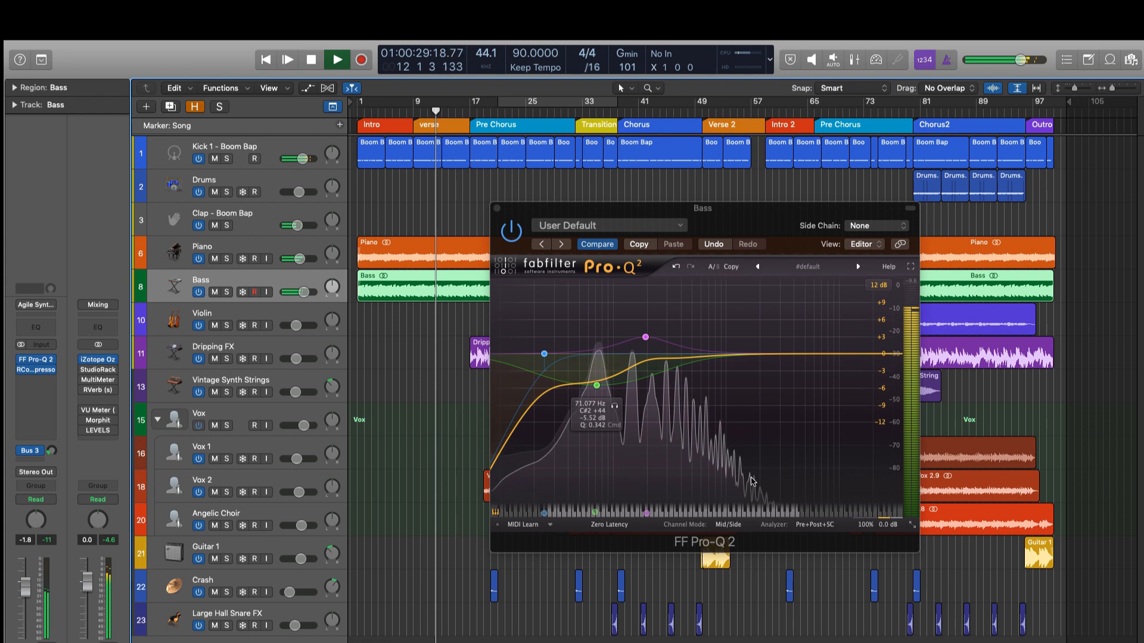
{"action": "mouse_move", "coordinate": [861, 516]}
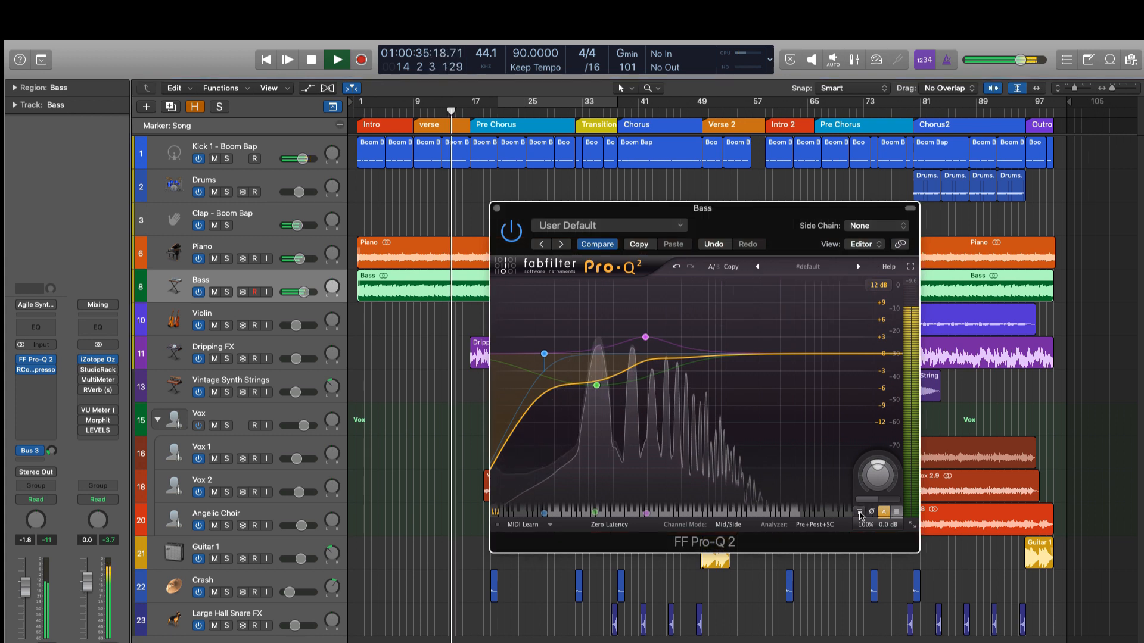
{"action": "left_click", "coordinate": [859, 513]}
{"action": "left_click", "coordinate": [860, 513]}
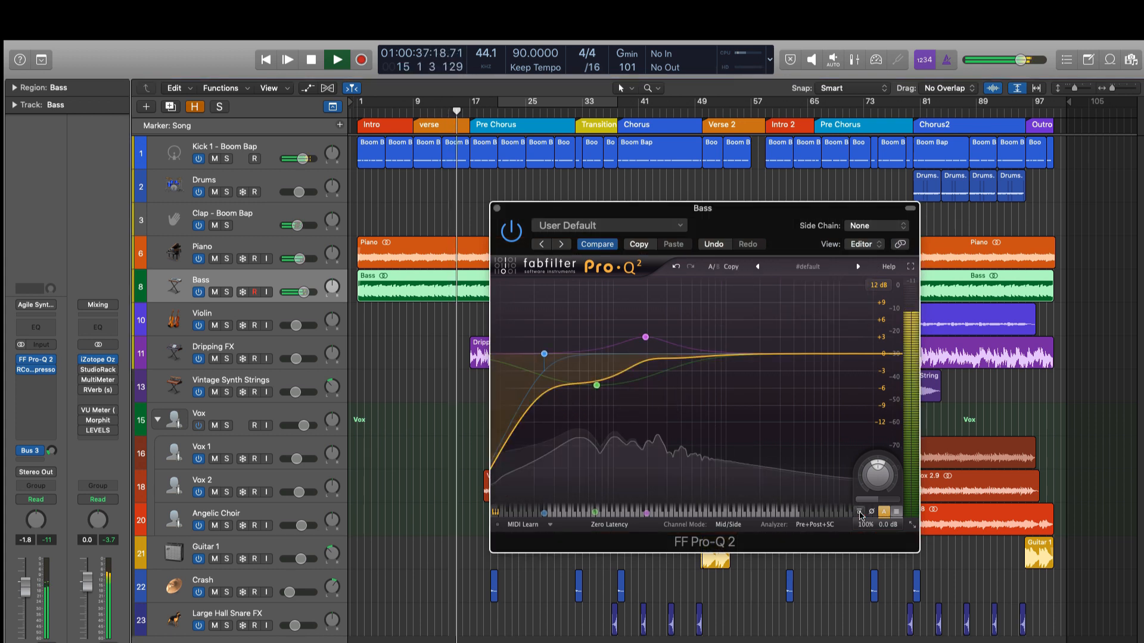
{"action": "left_click", "coordinate": [497, 209]}
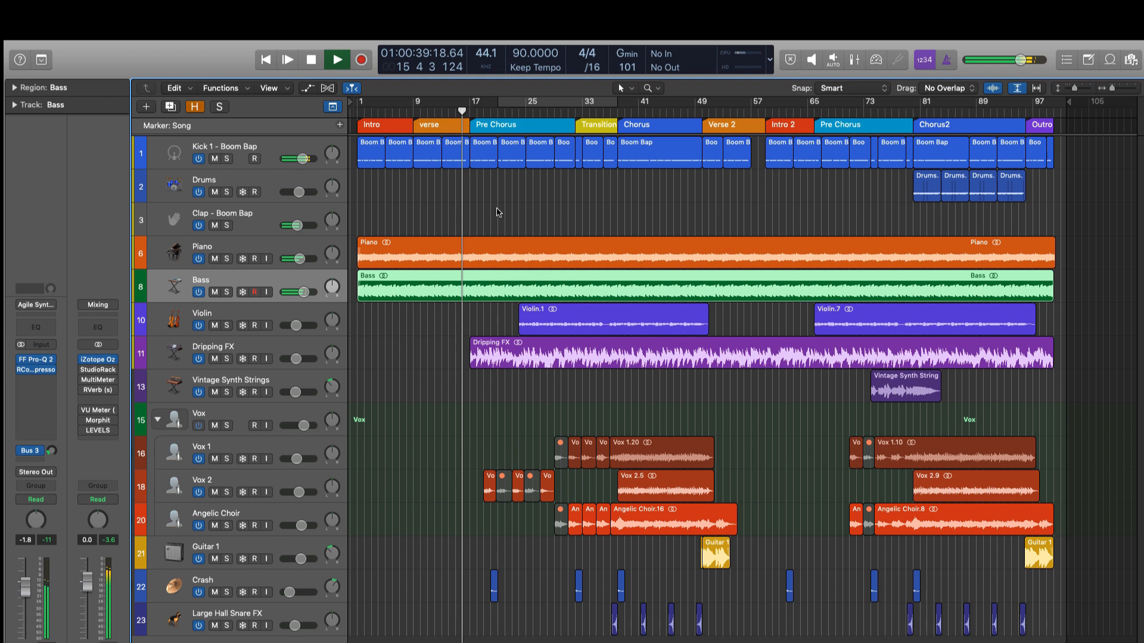
Stop playback, clear the region selection and select the Kick 1 - Boom Bap track to review its channel strip.
{"action": "key", "text": "space"}
{"action": "left_click", "coordinate": [479, 200]}
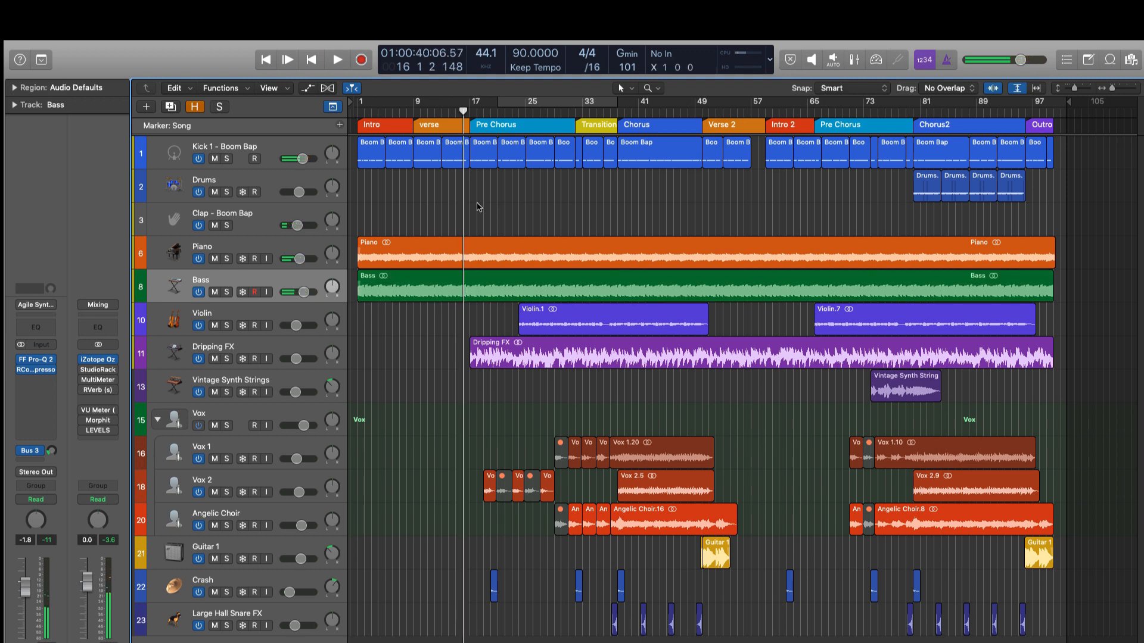
{"action": "left_click", "coordinate": [200, 148]}
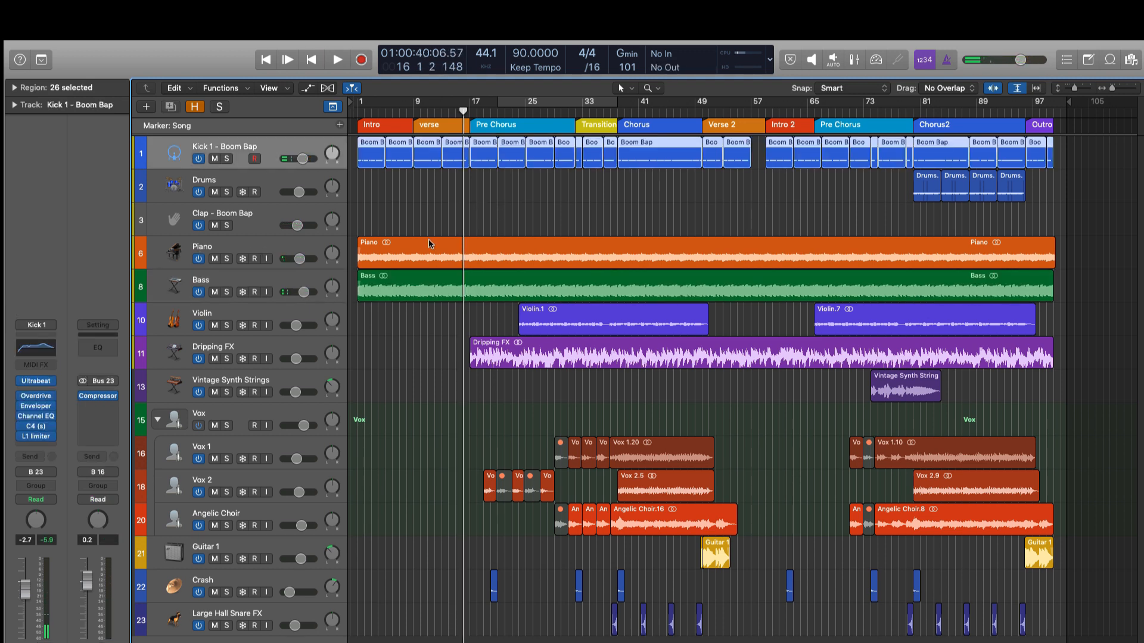
{"action": "left_click", "coordinate": [422, 184]}
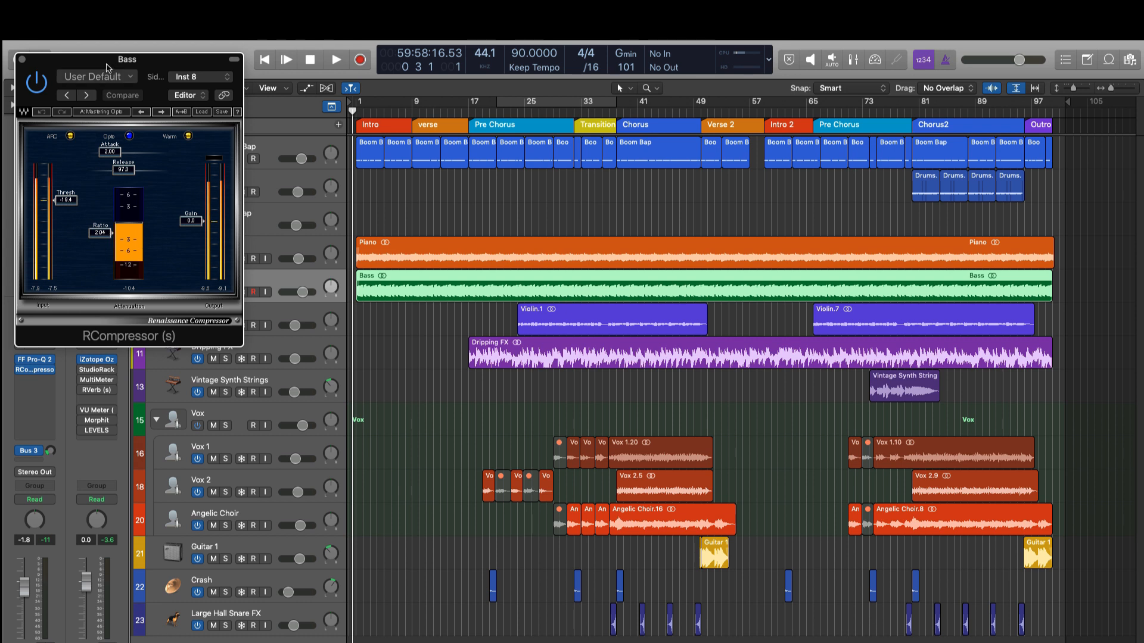
Play the song with the Bass track's RCompressor open, solo Bass and move the plug-in window over the arrangement.
{"action": "key", "text": "space"}
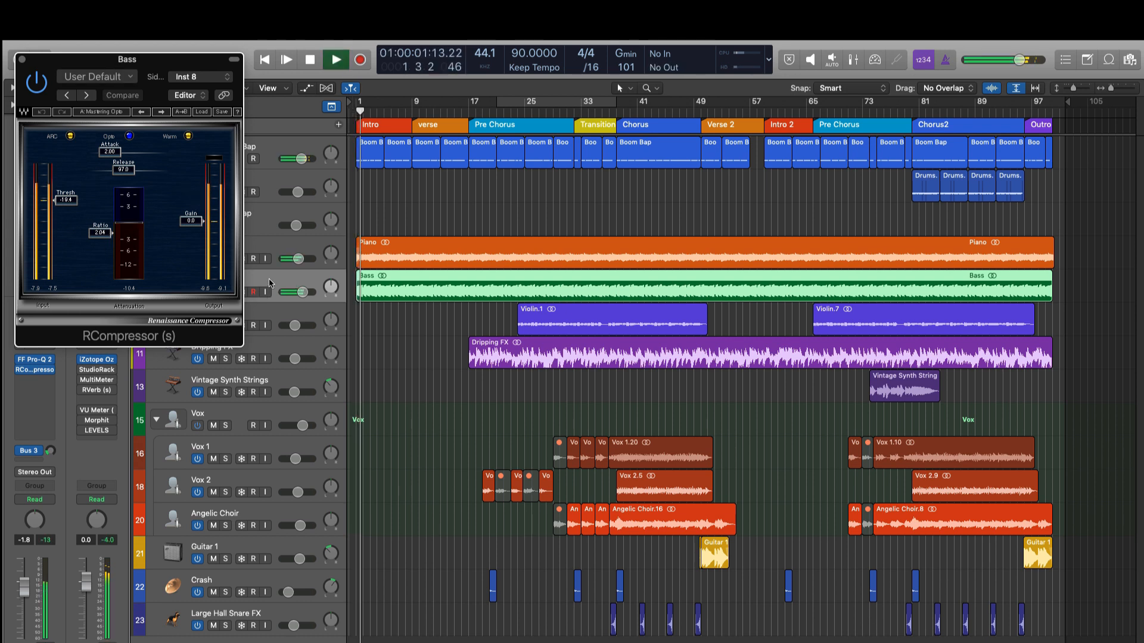
{"action": "key", "text": "s"}
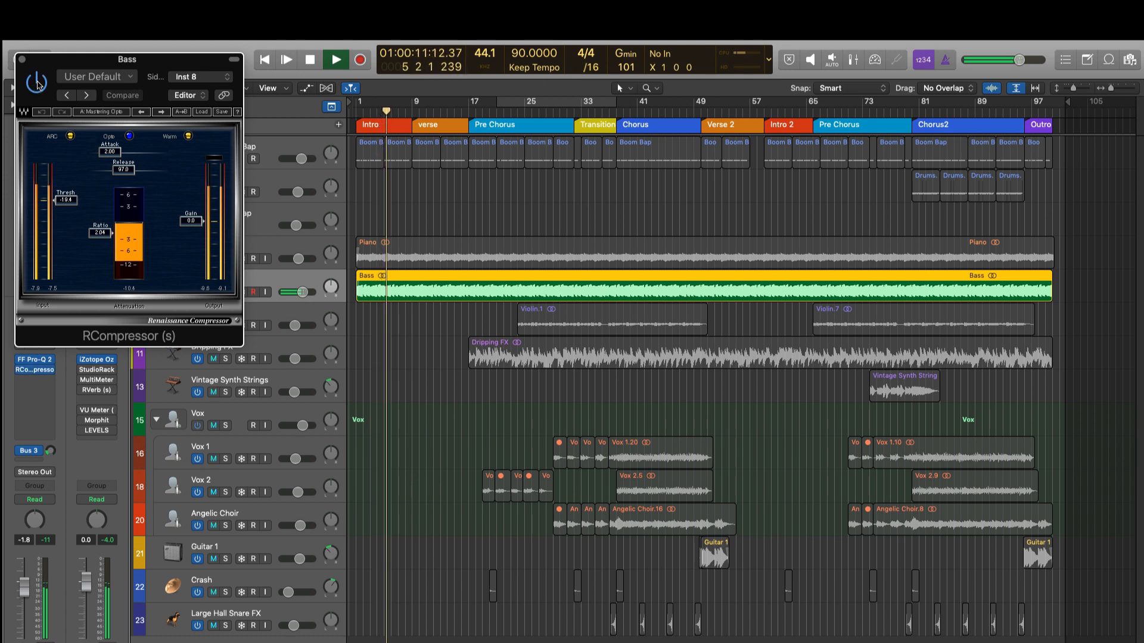
{"action": "left_click_drag", "start_coordinate": [44, 64], "coordinate": [504, 184]}
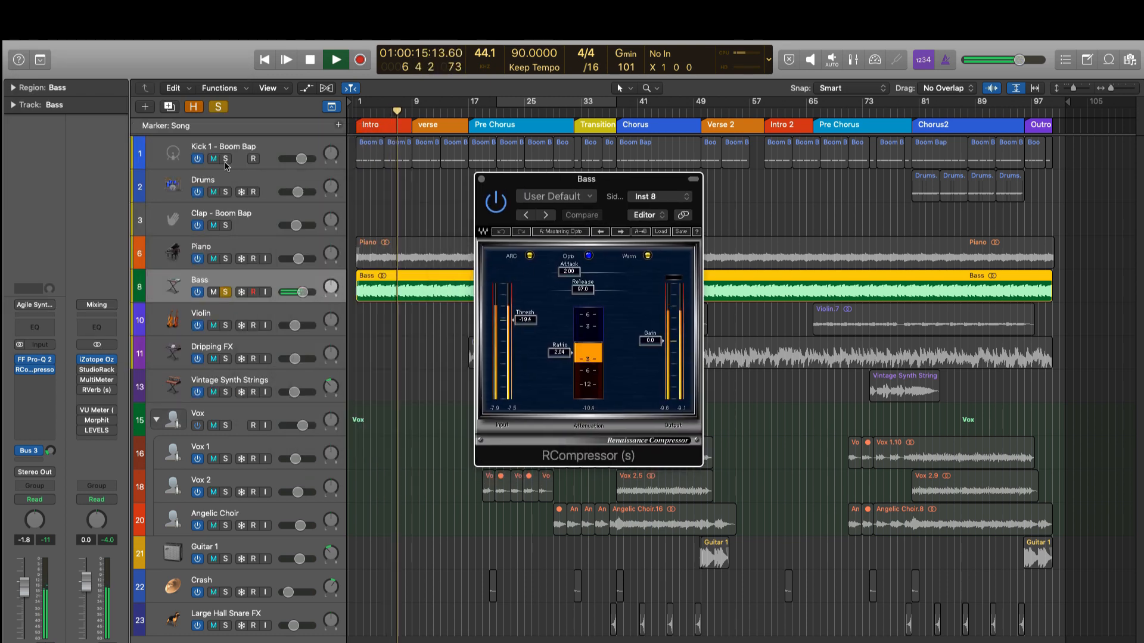
Review the RCompressor's side-chain source choices and solo the Kick 1 - Boom Bap track together with Bass.
{"action": "left_click", "coordinate": [680, 196]}
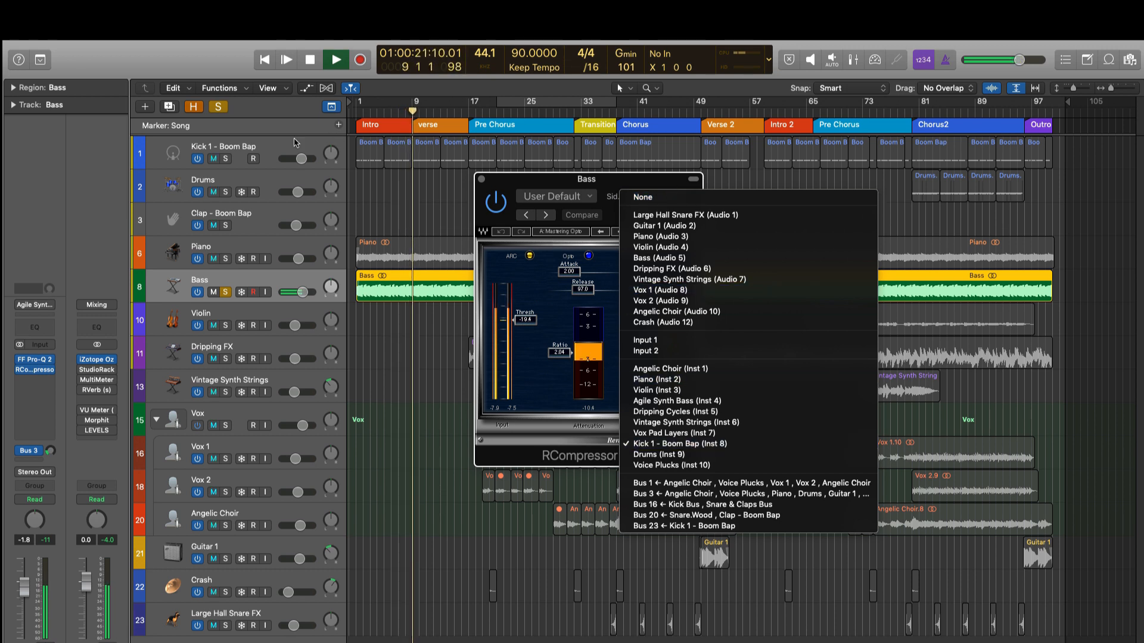
{"action": "left_click", "coordinate": [253, 148]}
{"action": "left_click", "coordinate": [226, 158]}
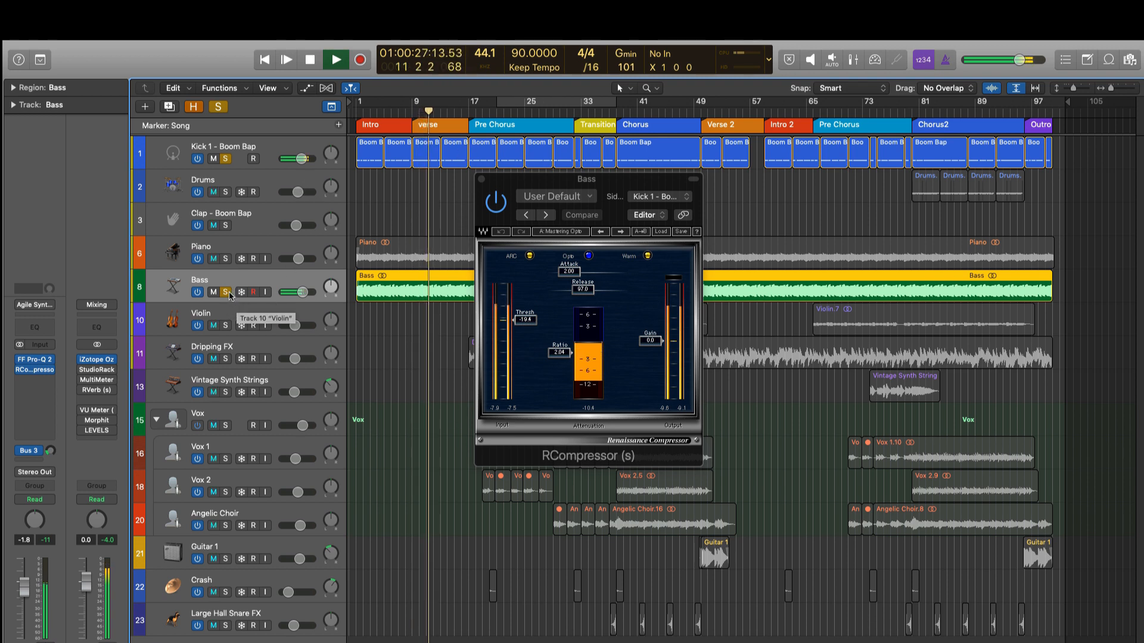
{"action": "left_click", "coordinate": [504, 207]}
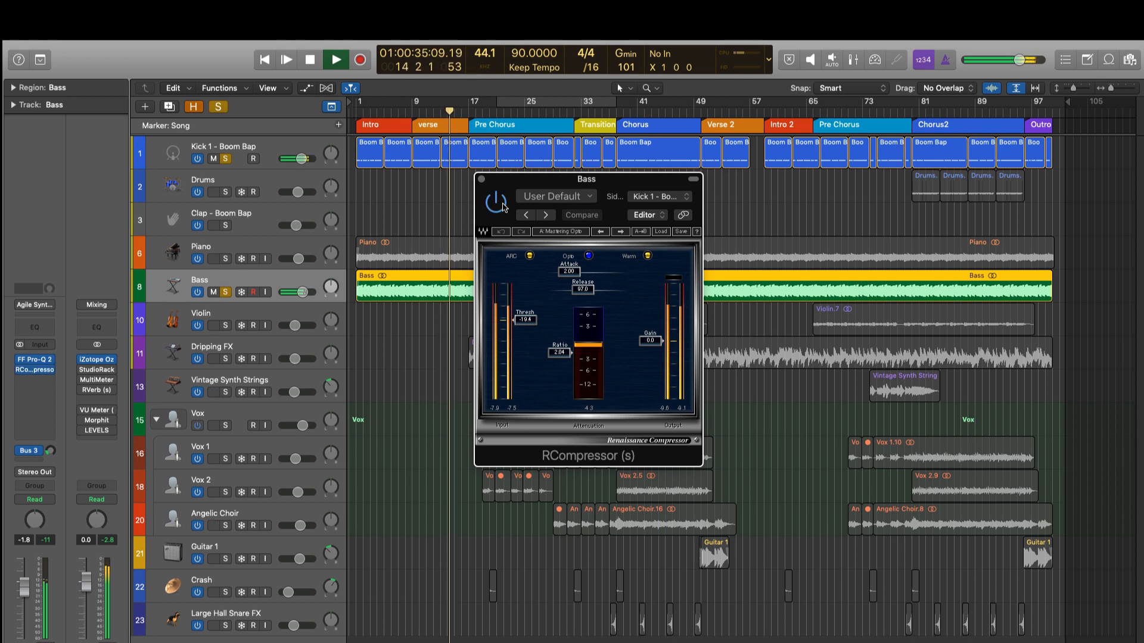
Stop playback, close the RCompressor and take the kick and Bass tracks out of solo.
{"action": "key", "text": "space"}
{"action": "left_click", "coordinate": [482, 180]}
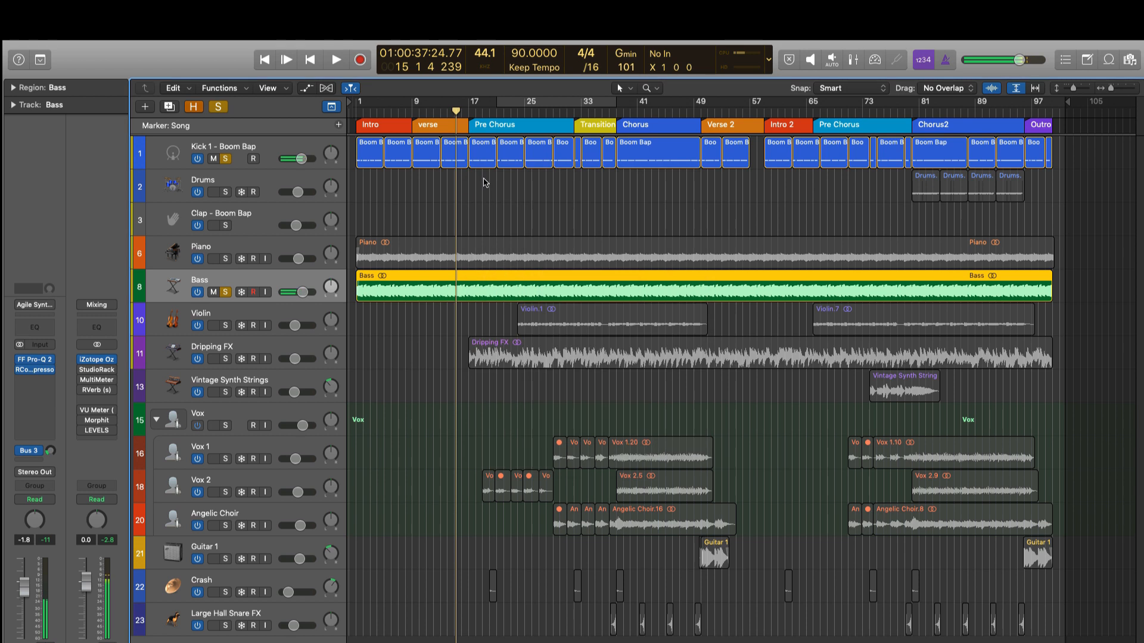
{"action": "left_click", "coordinate": [485, 220]}
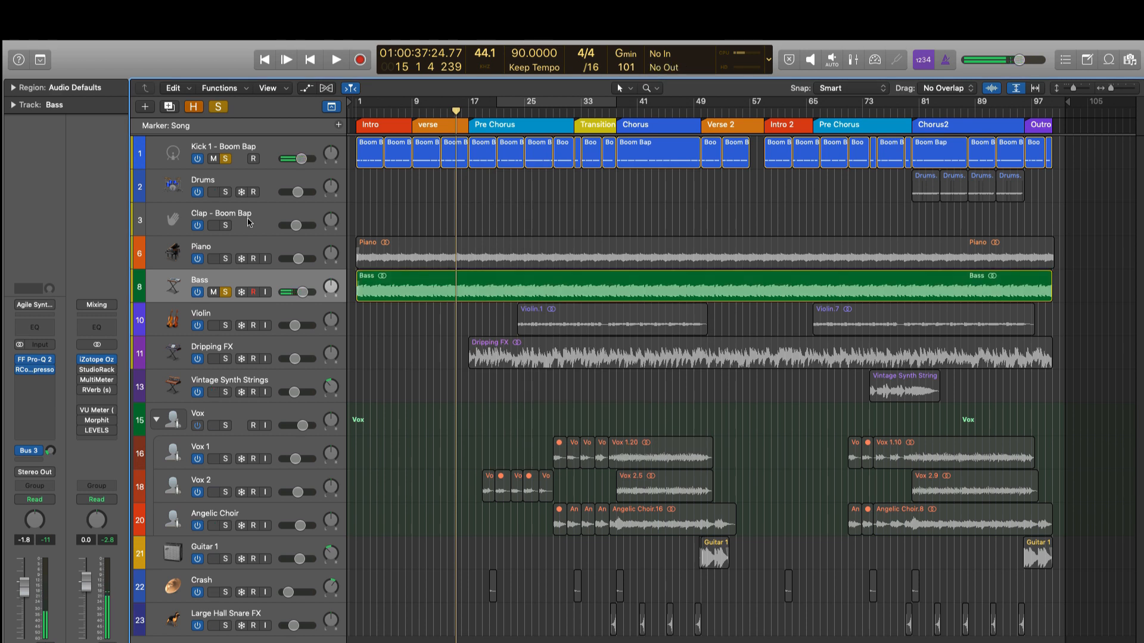
{"action": "left_click", "coordinate": [225, 110]}
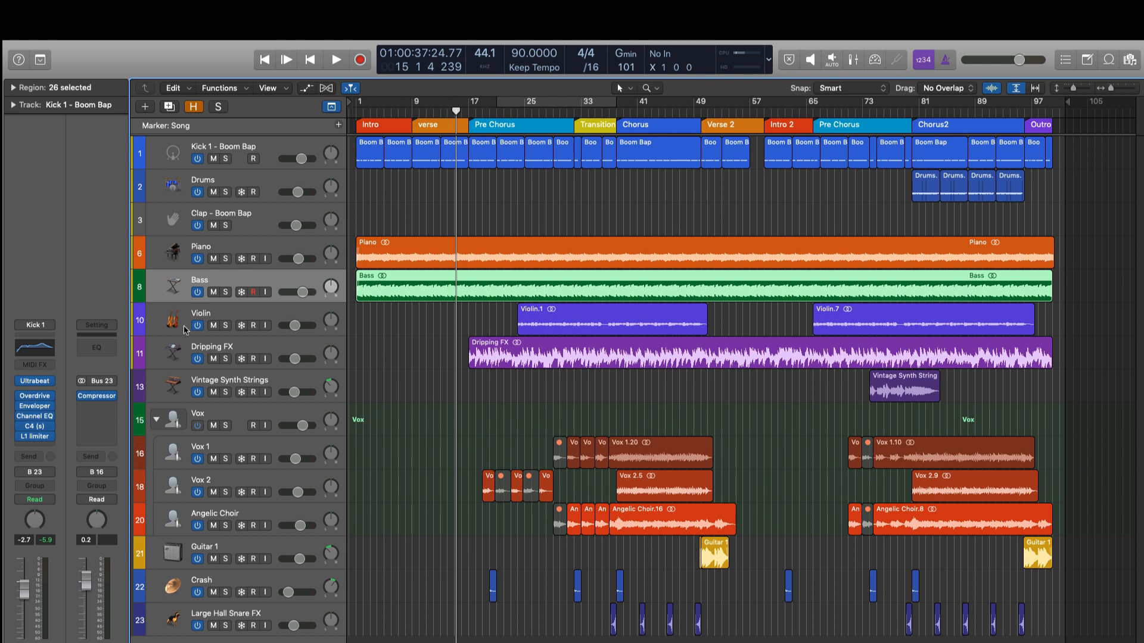
Select the Violin track and solo it.
{"action": "left_click", "coordinate": [173, 289]}
{"action": "mouse_move", "coordinate": [3, 329]}
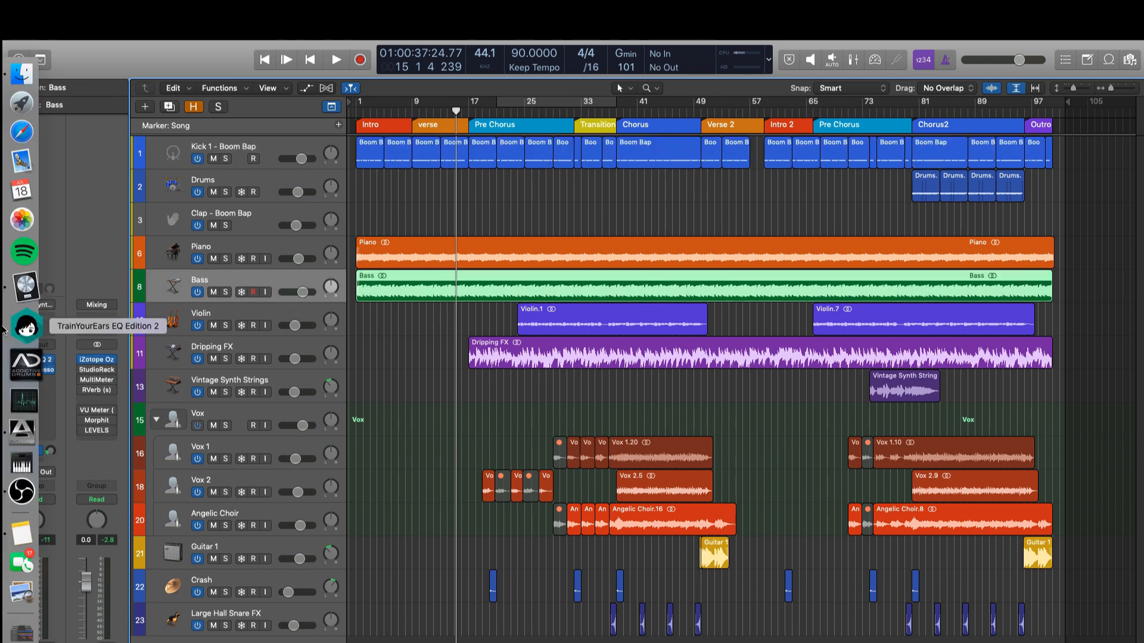
{"action": "left_click", "coordinate": [220, 310]}
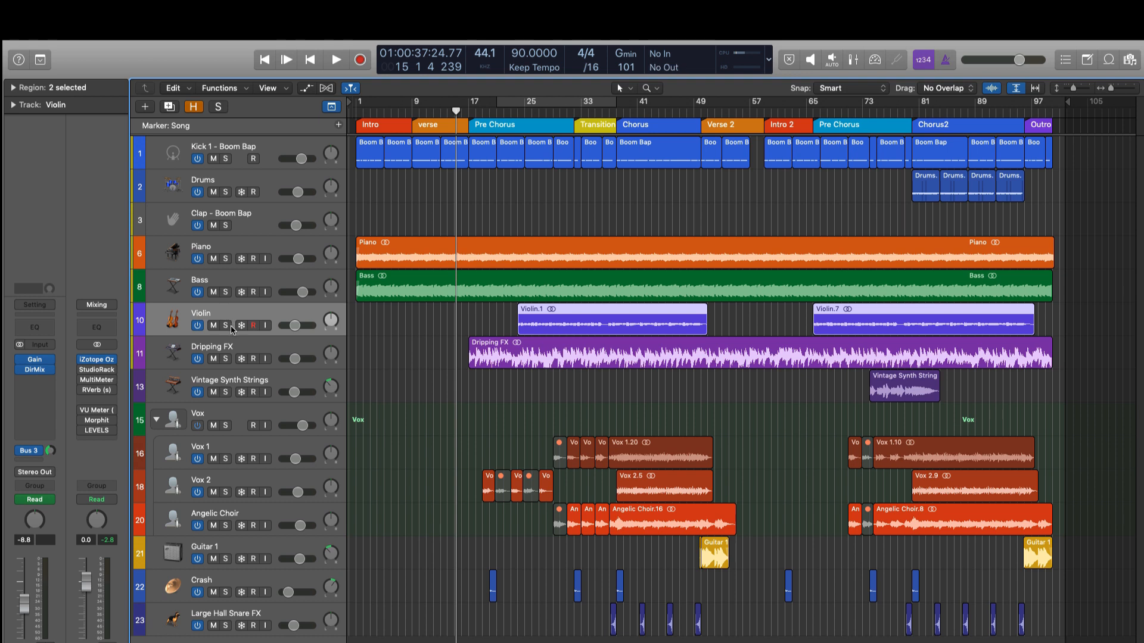
{"action": "left_click", "coordinate": [227, 325]}
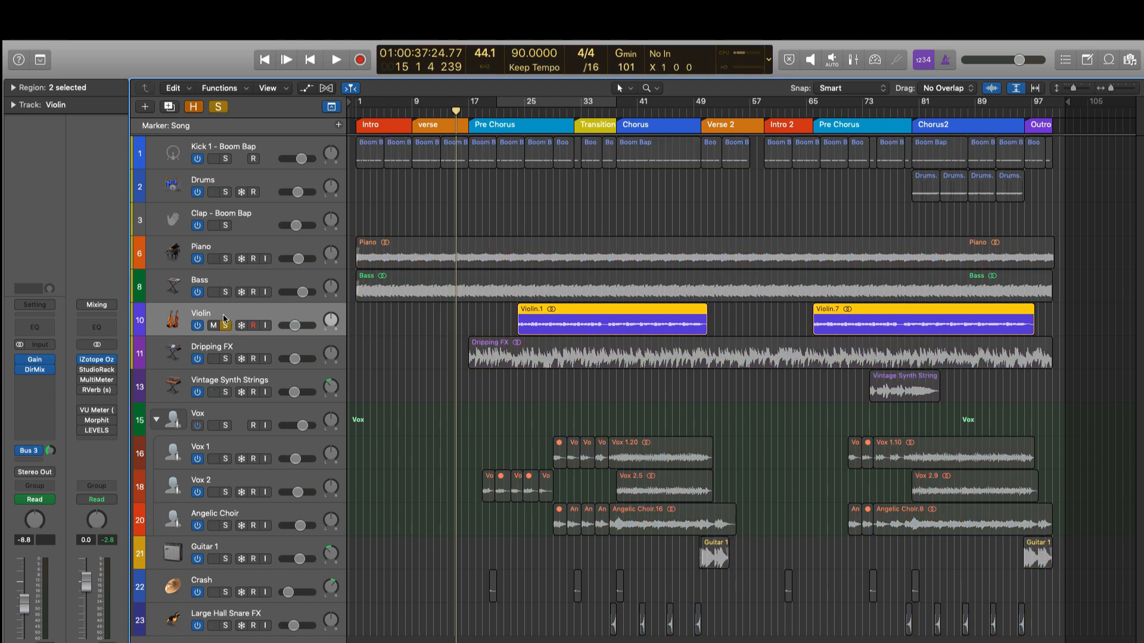
Open the Violin track's Direction Mixer, move it over the arrangement and compare its Direction control with the channel's pan knob.
{"action": "left_click", "coordinate": [32, 370]}
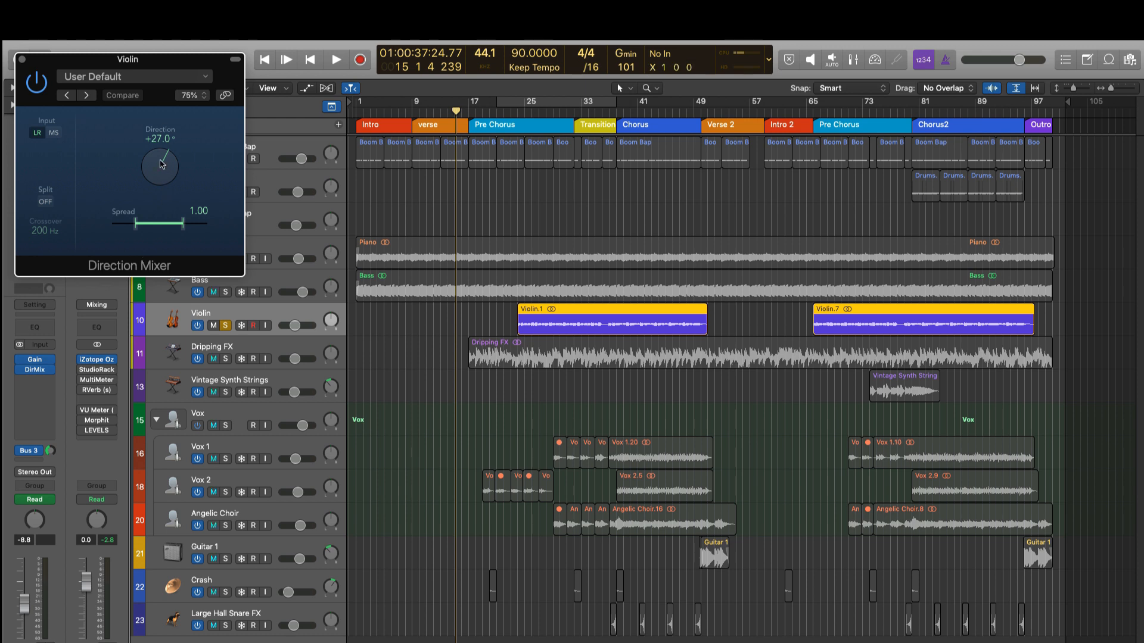
{"action": "left_click_drag", "start_coordinate": [140, 63], "coordinate": [355, 227]}
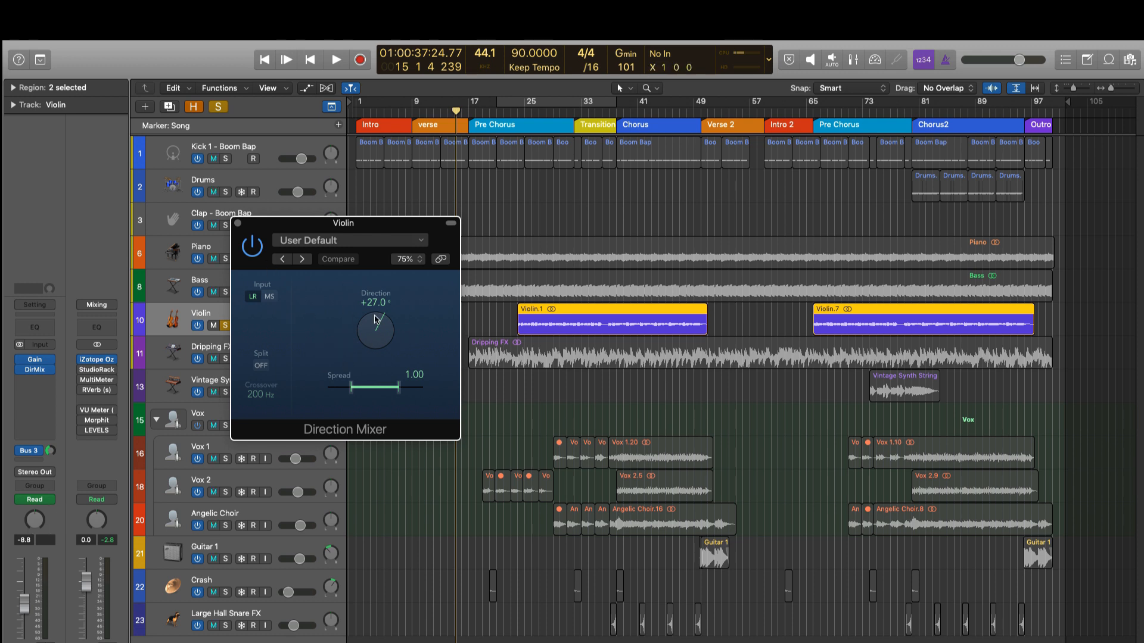
{"action": "left_click_drag", "start_coordinate": [37, 517], "coordinate": [38, 523]}
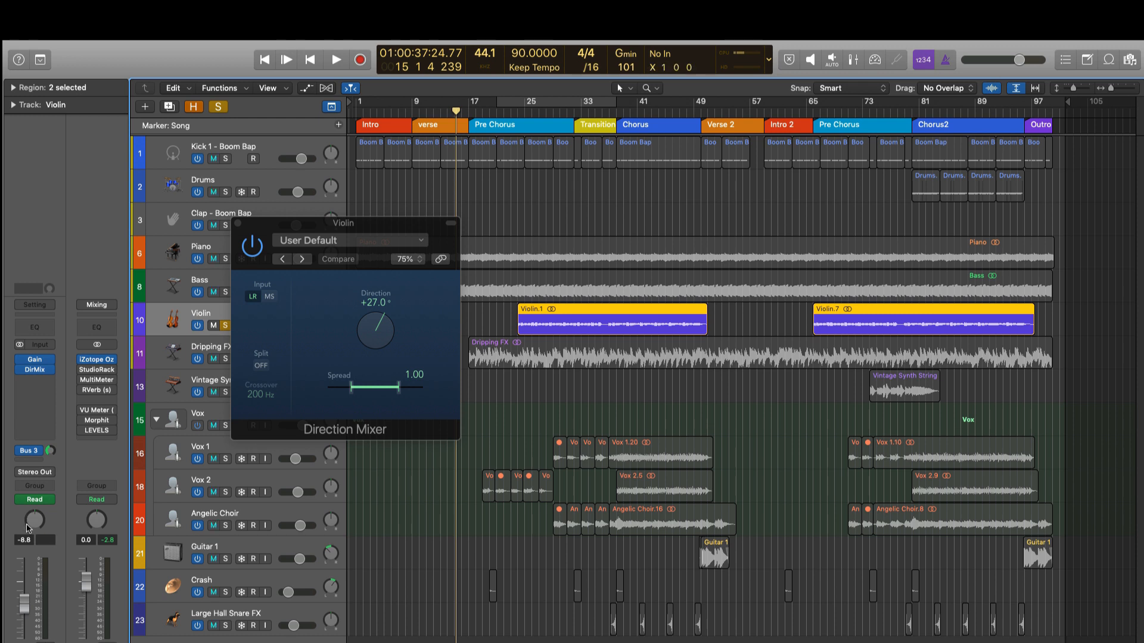
{"action": "left_click_drag", "start_coordinate": [31, 524], "coordinate": [30, 506]}
{"action": "left_click_drag", "start_coordinate": [38, 524], "coordinate": [39, 531]}
{"action": "mouse_move", "coordinate": [39, 531]}
{"action": "left_mouse_down"}
{"action": "mouse_move", "coordinate": [39, 496]}
{"action": "mouse_move", "coordinate": [39, 522]}
{"action": "left_mouse_up"}
Collapse the Violin's Direction Mixer header, move the window clear of the track, examine its Direction setting and close the plug-in.
{"action": "left_click", "coordinate": [369, 225]}
{"action": "left_click_drag", "start_coordinate": [368, 225], "coordinate": [465, 382]}
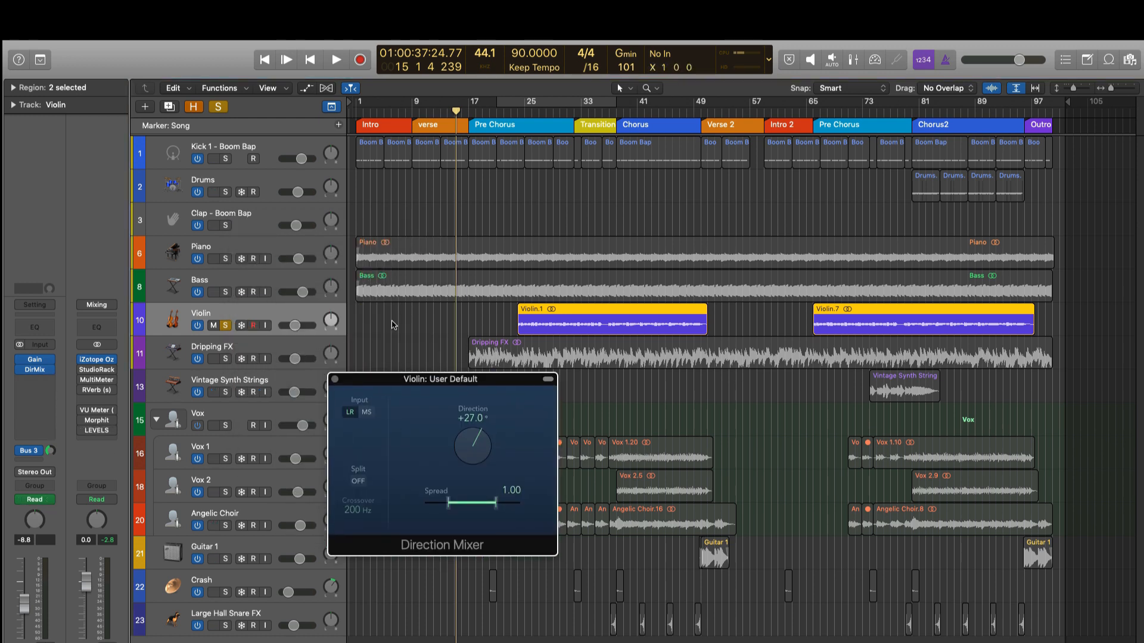
{"action": "left_click", "coordinate": [255, 312]}
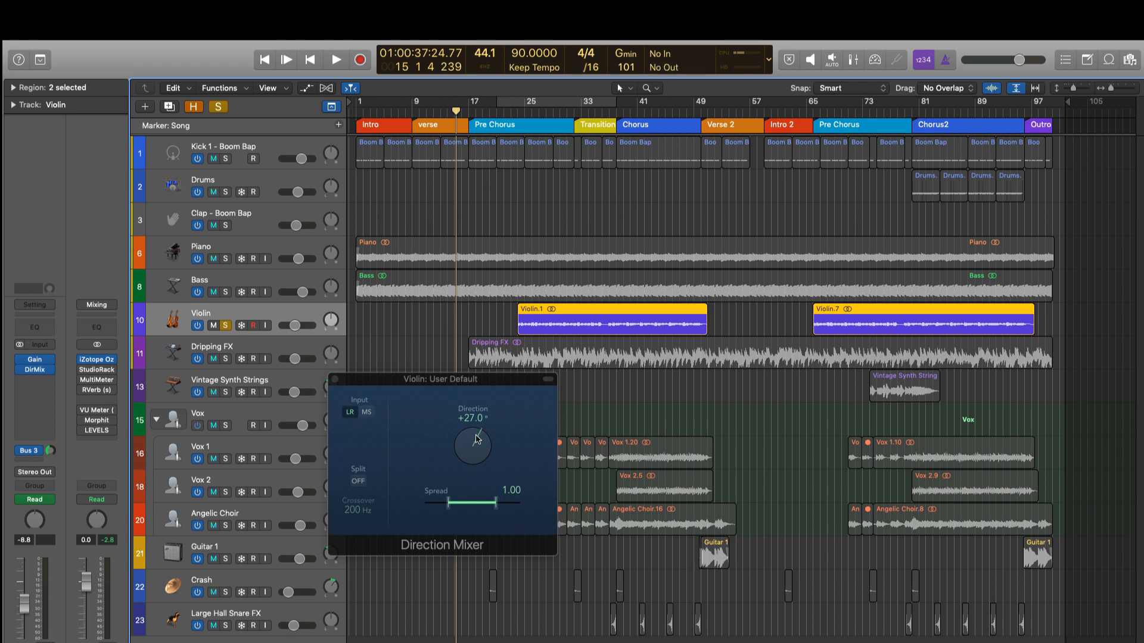
{"action": "left_click_drag", "start_coordinate": [477, 441], "coordinate": [476, 441]}
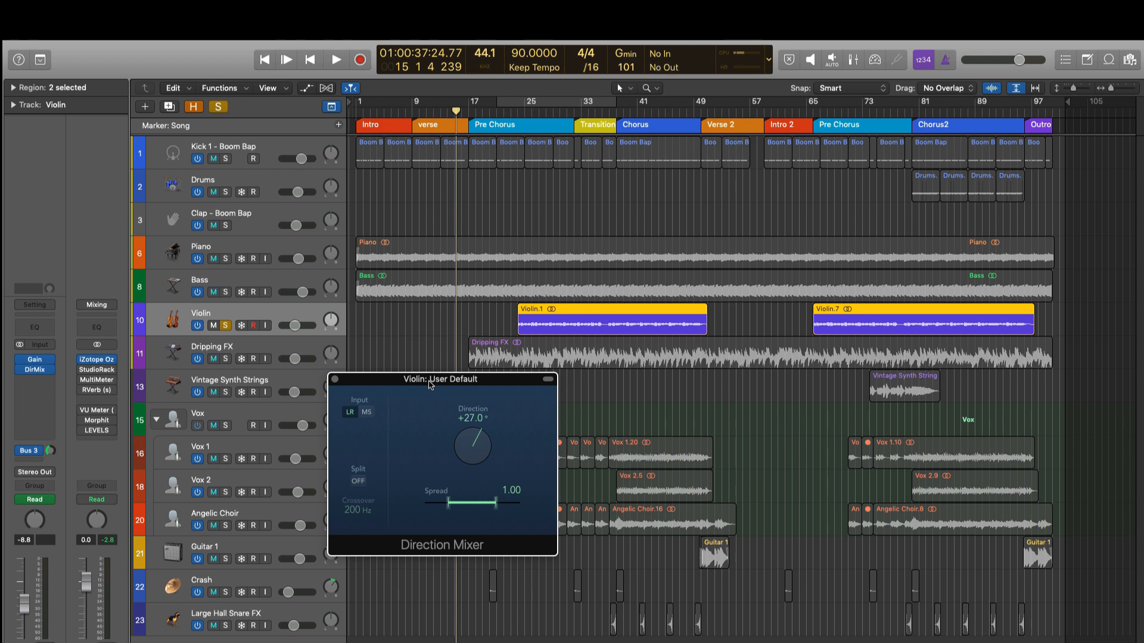
{"action": "double_click", "coordinate": [429, 385]}
{"action": "left_click", "coordinate": [335, 379]}
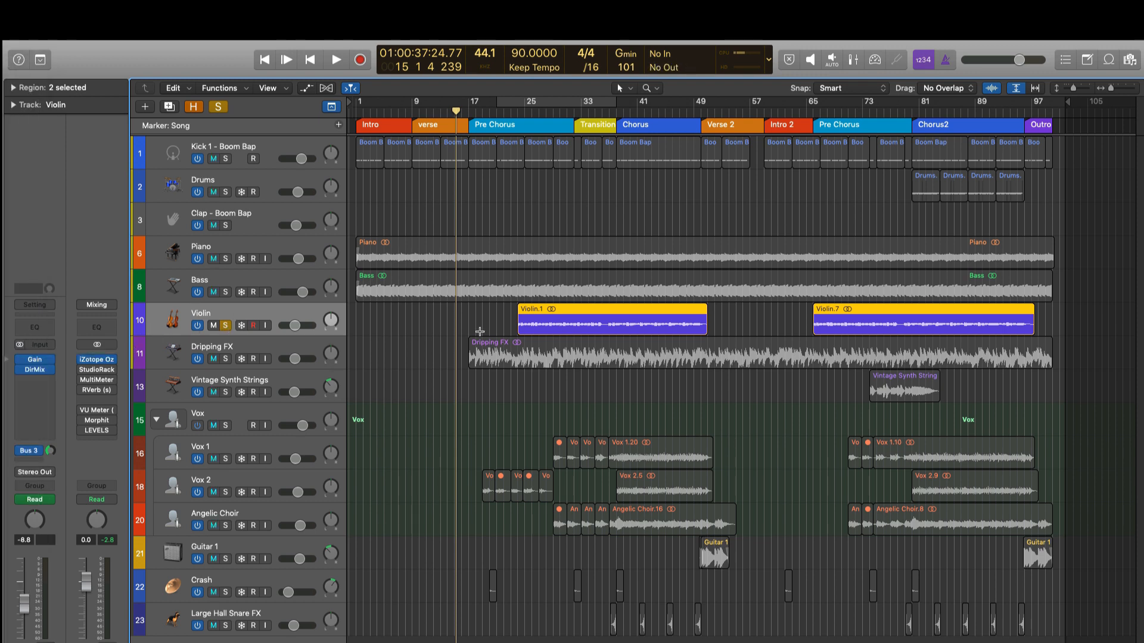
Listen to a passage of the soloed Violin, stop playback and open the track's Gain plug-in.
{"action": "key", "text": "space"}
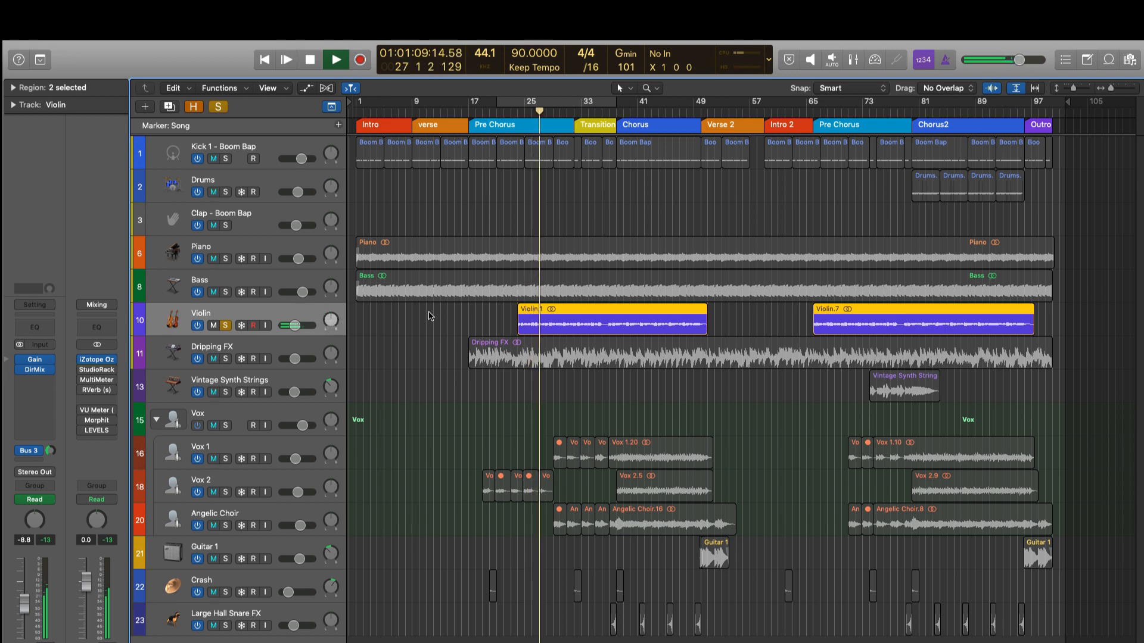
{"action": "key", "text": "space"}
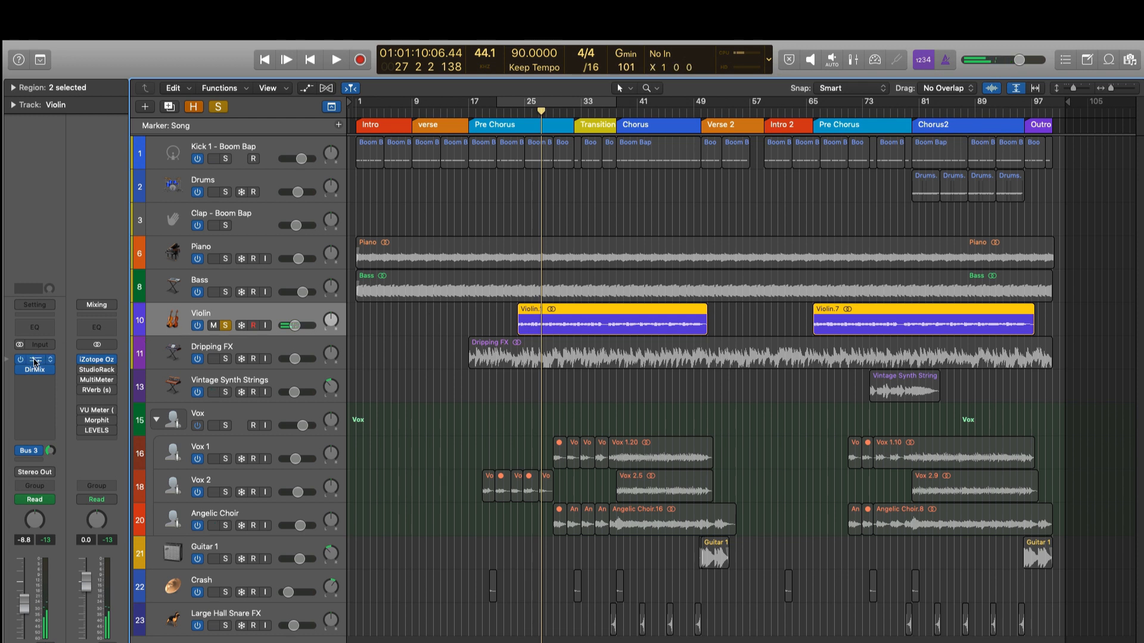
{"action": "left_click", "coordinate": [34, 359]}
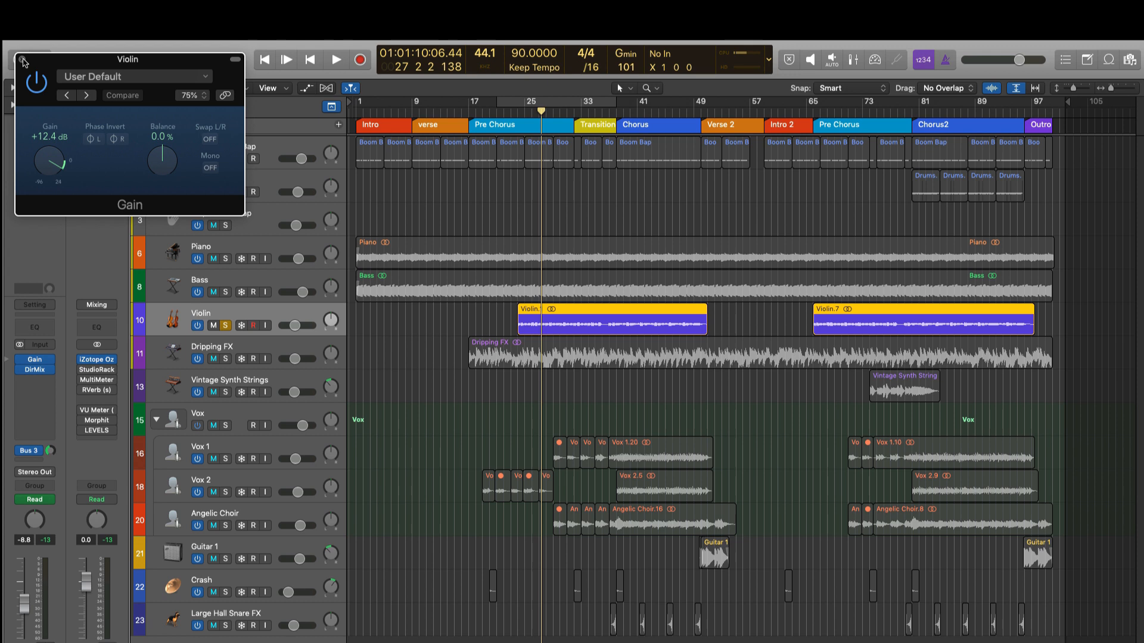
Close the Violin's Gain plug-in, deselect its regions and take the track out of solo.
{"action": "left_click", "coordinate": [22, 60]}
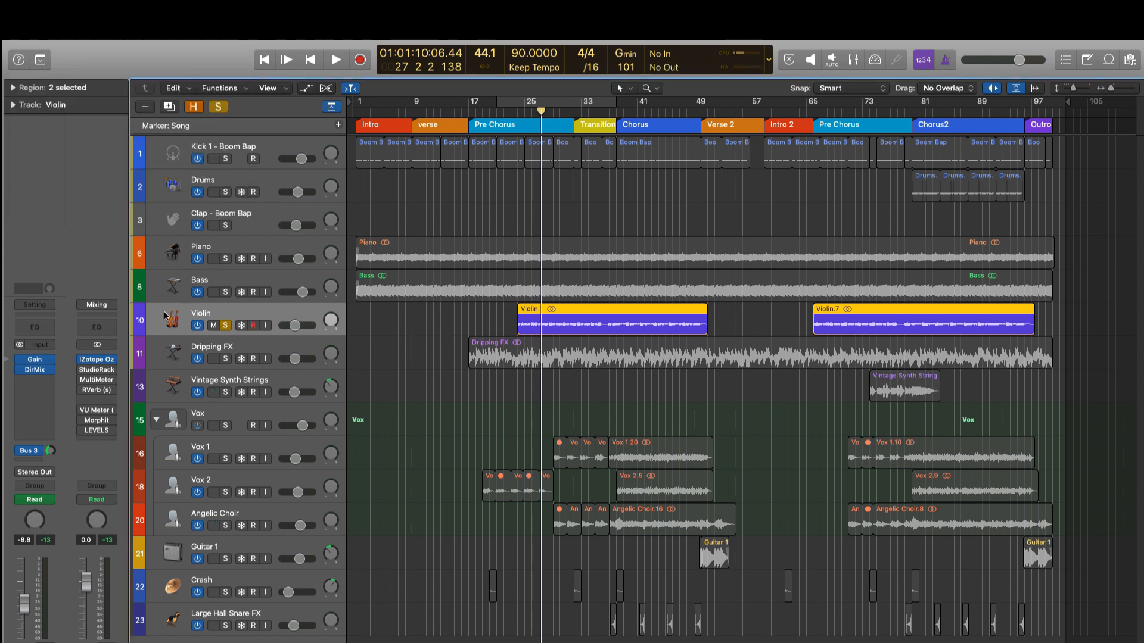
{"action": "left_click", "coordinate": [400, 320]}
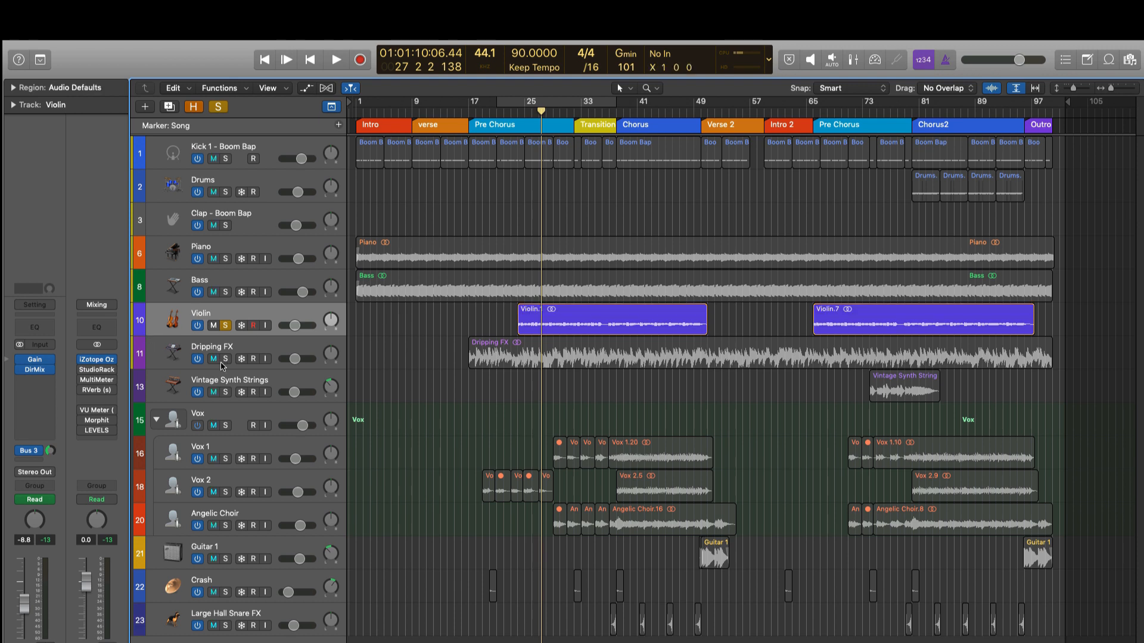
{"action": "left_click", "coordinate": [226, 326]}
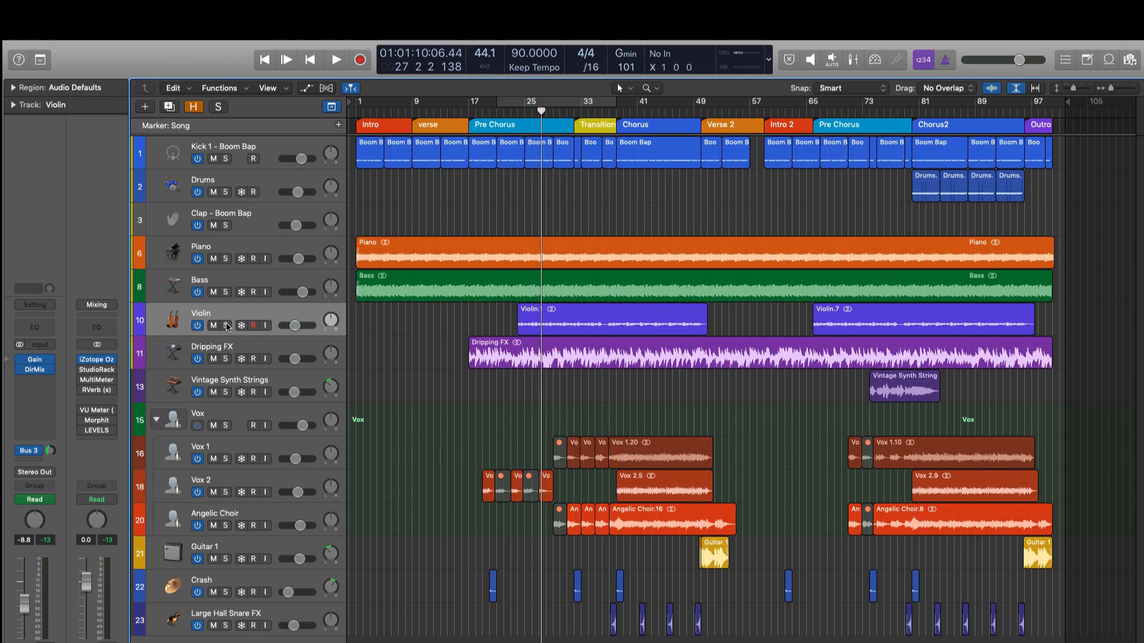
Select the tracks from Piano through Violin, clear the region selection and reveal the hidden tracks.
{"action": "left_click", "coordinate": [176, 258]}
{"action": "left_click", "coordinate": [173, 323], "text": "shift"}
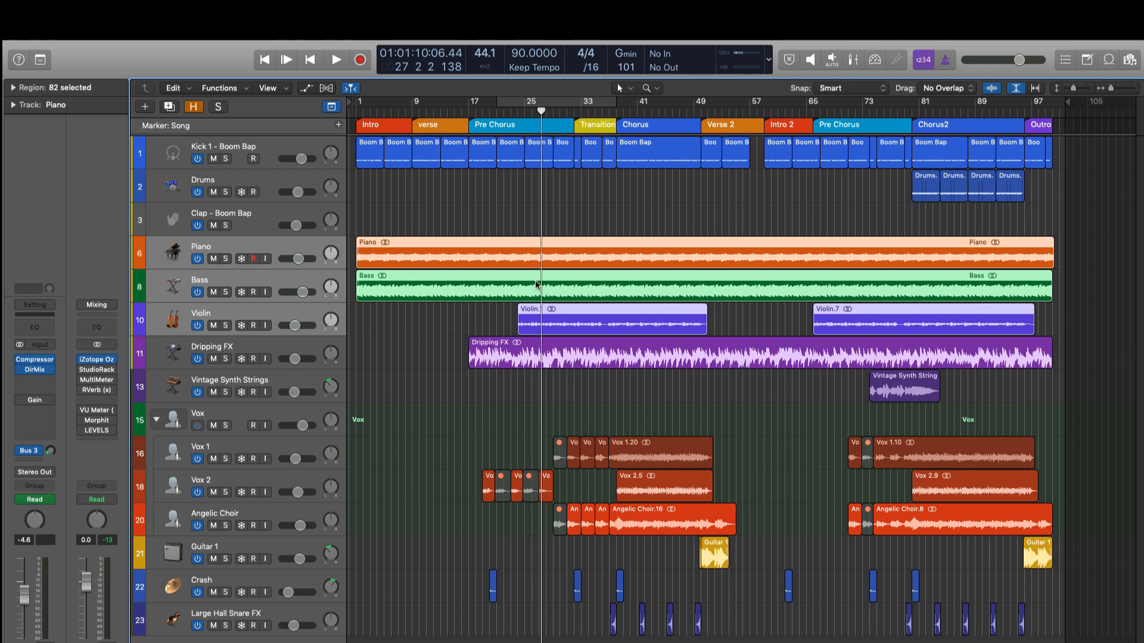
{"action": "left_click", "coordinate": [393, 321]}
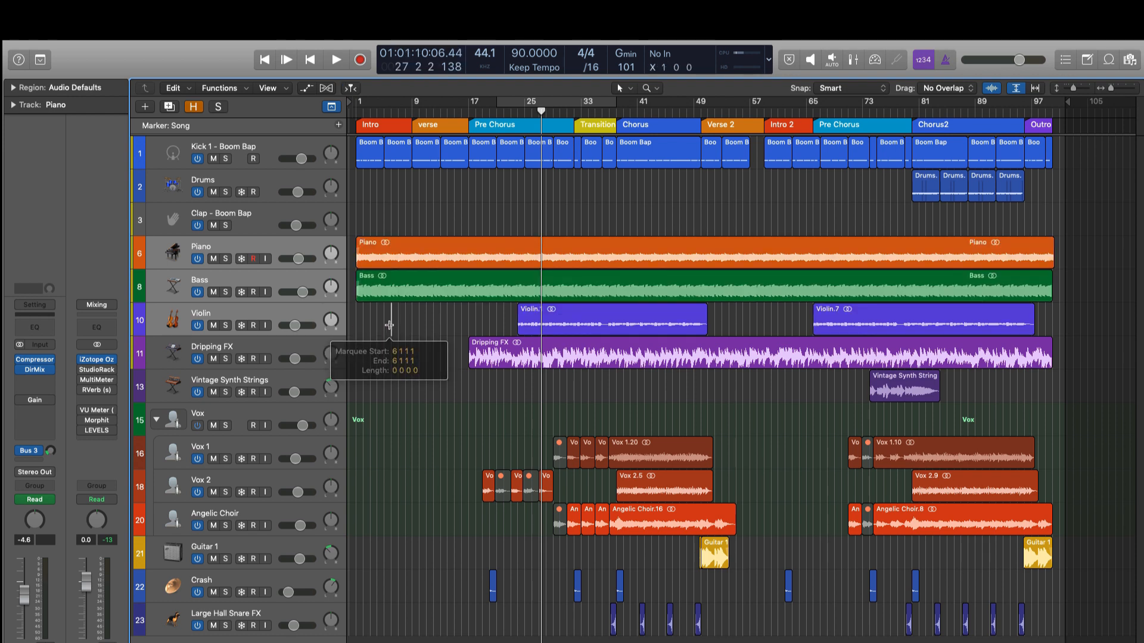
{"action": "key", "text": "h"}
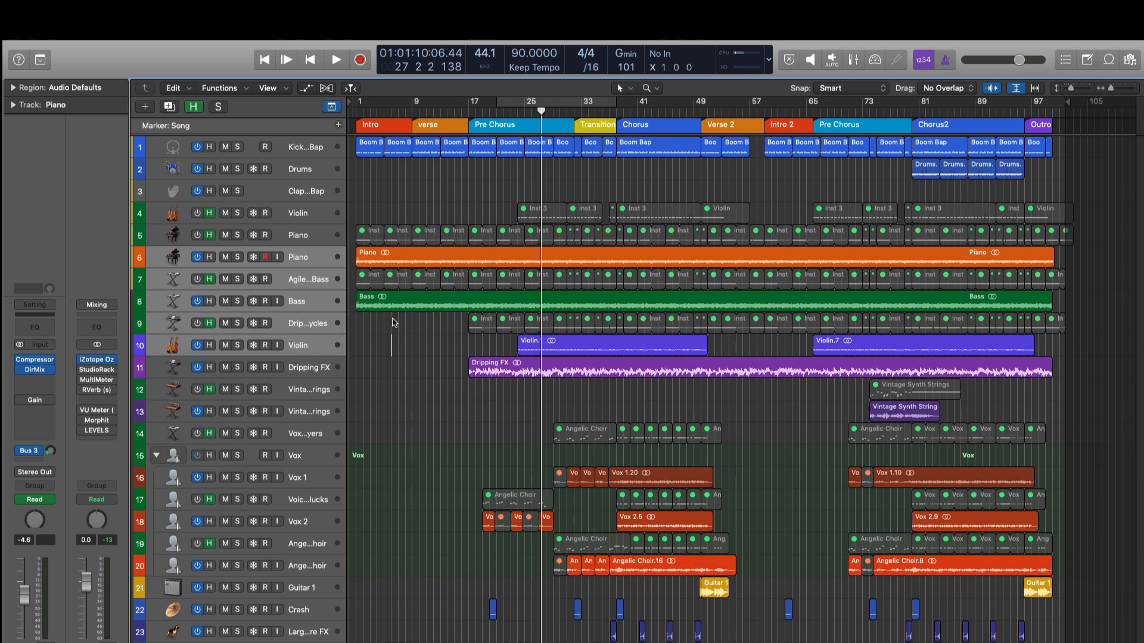
{"action": "left_click", "coordinate": [166, 324]}
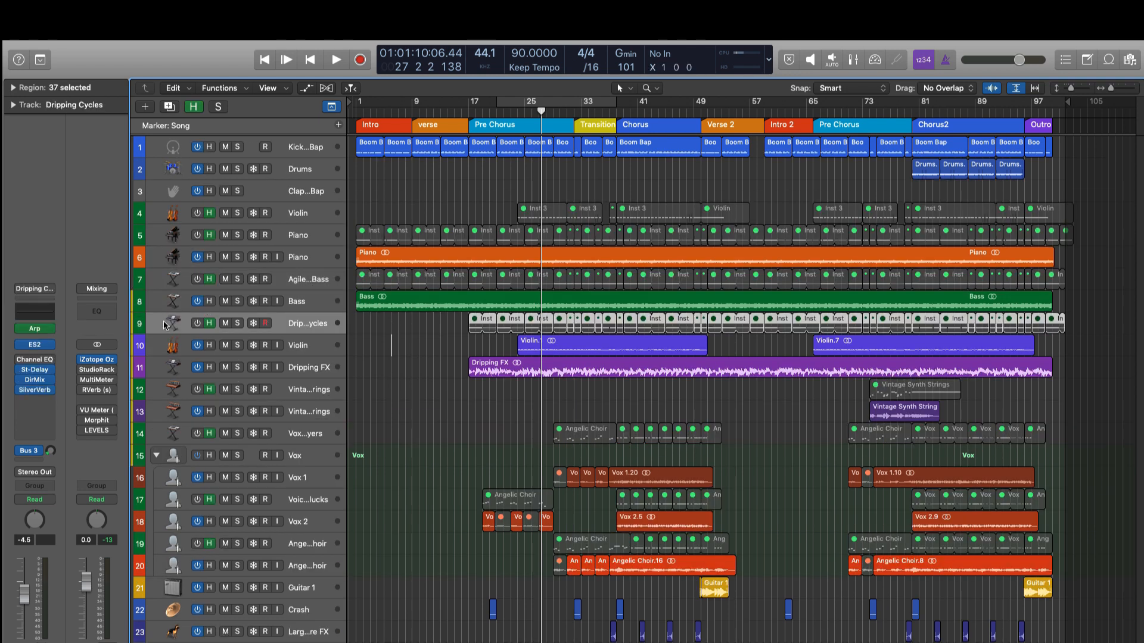
{"action": "left_click", "coordinate": [169, 278]}
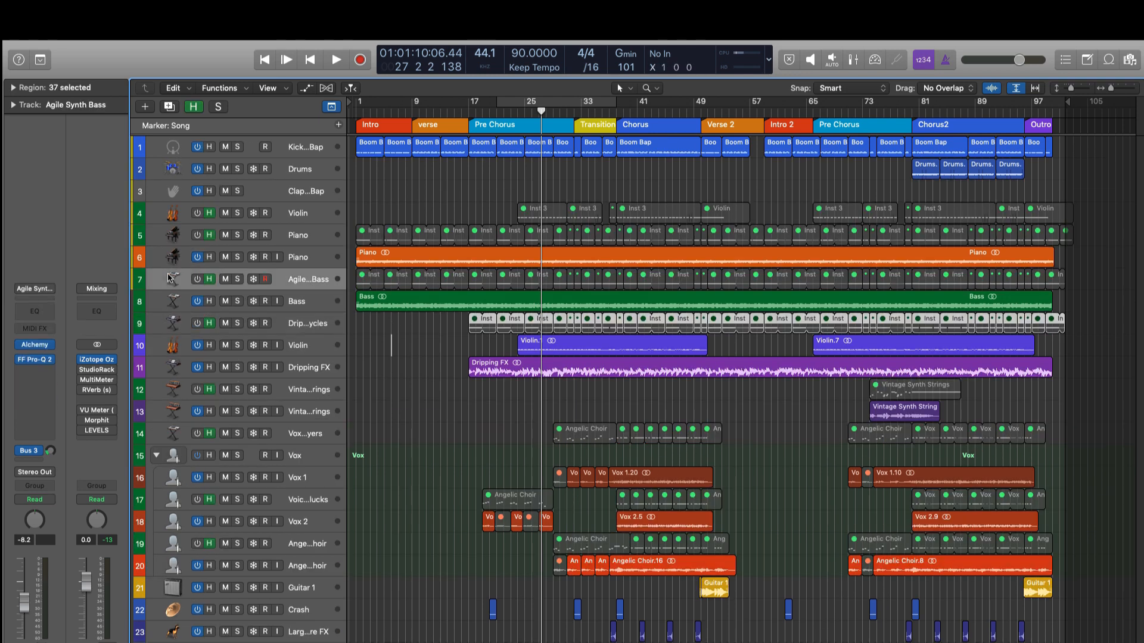
{"action": "left_click", "coordinate": [177, 236]}
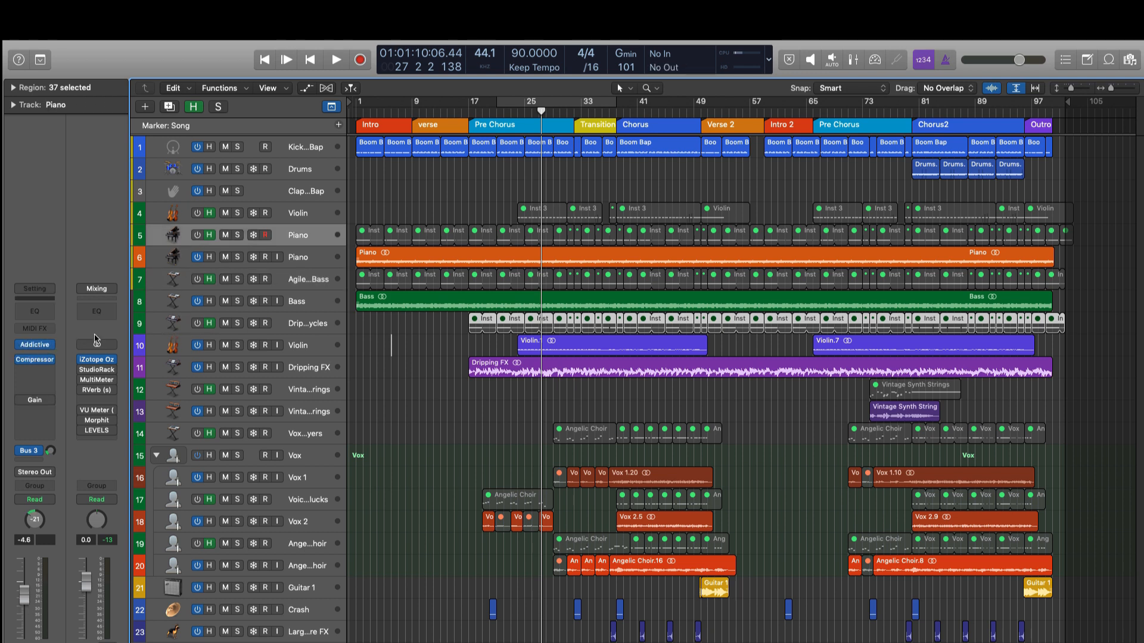
{"action": "left_click", "coordinate": [171, 261]}
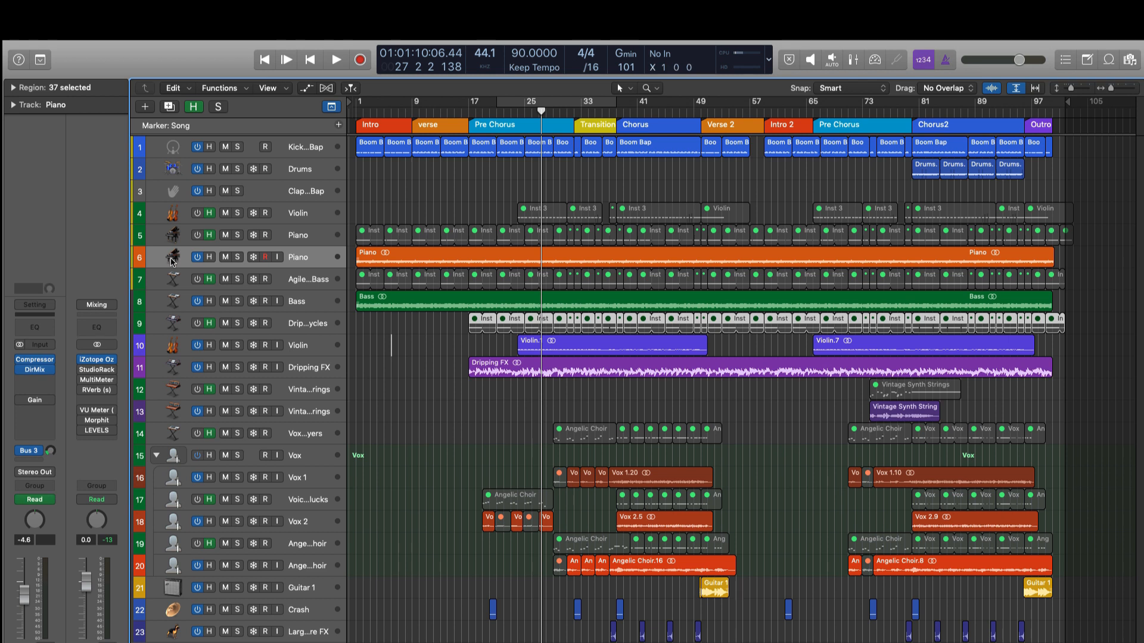
{"action": "left_click", "coordinate": [174, 235]}
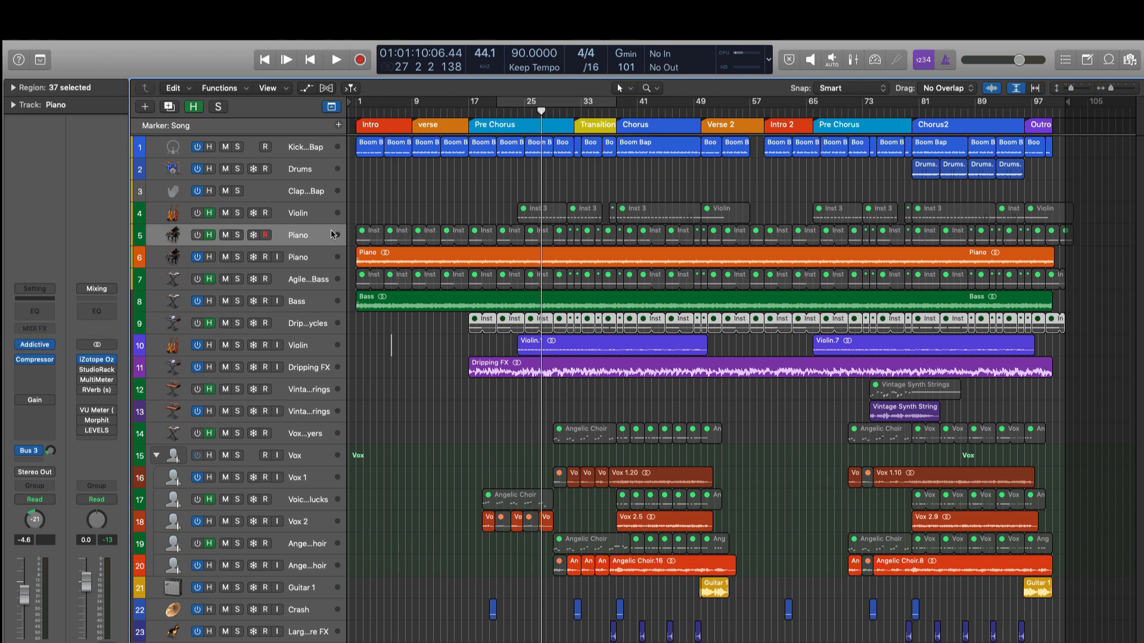
Look up the Bounce In Place command for the Piano instrument track's first region and dismiss it without running it.
{"action": "right_click", "coordinate": [362, 236]}
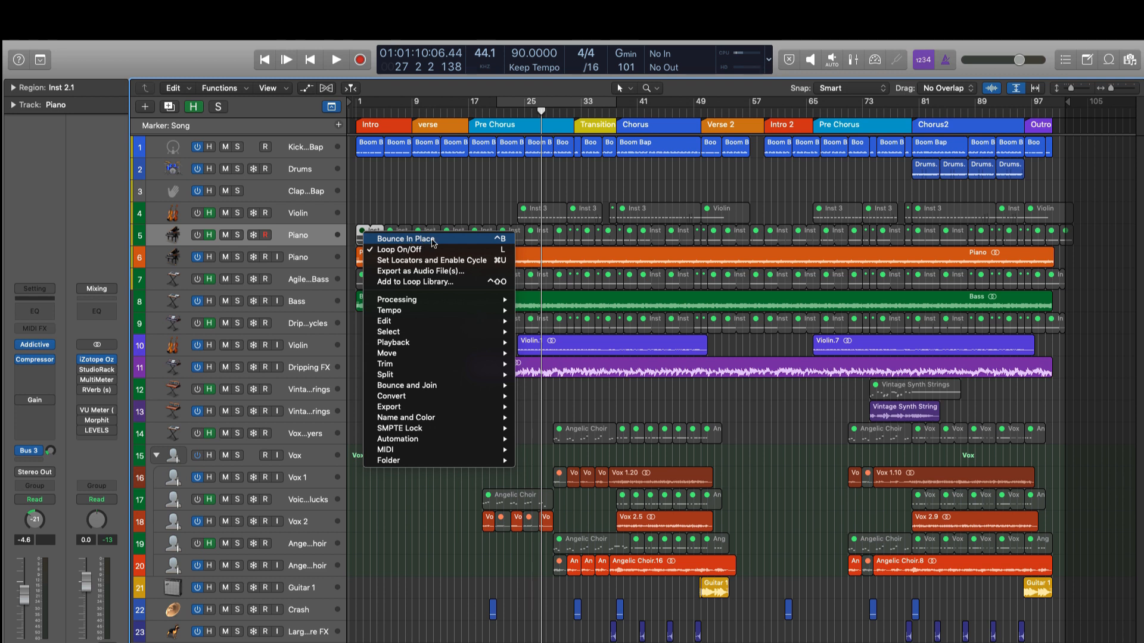
{"action": "left_click", "coordinate": [327, 236]}
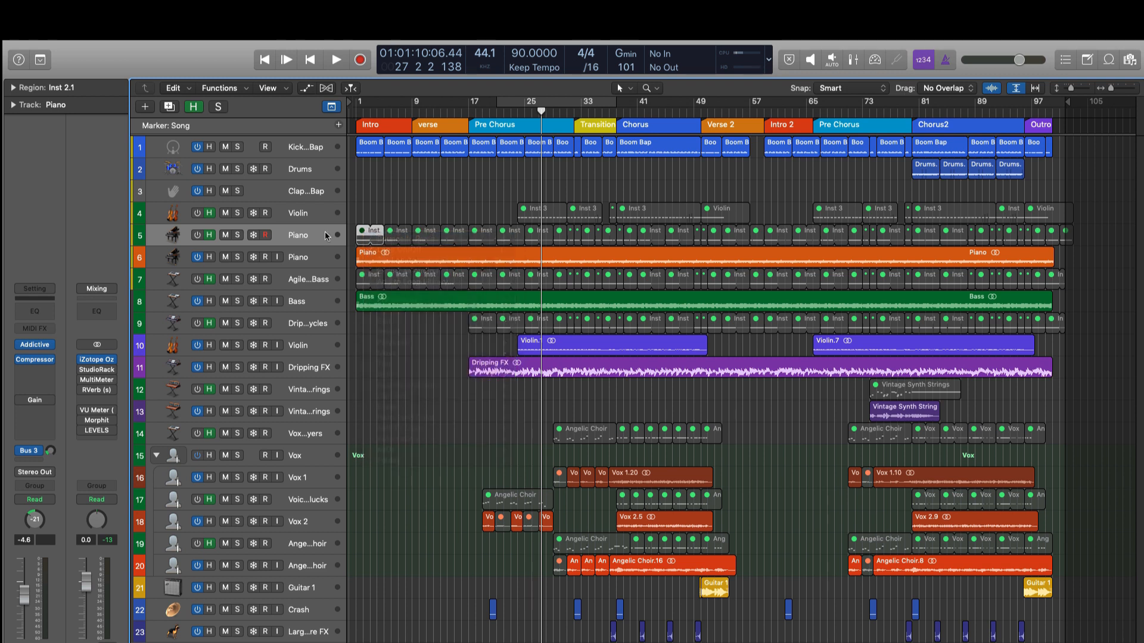
{"action": "left_click", "coordinate": [328, 267]}
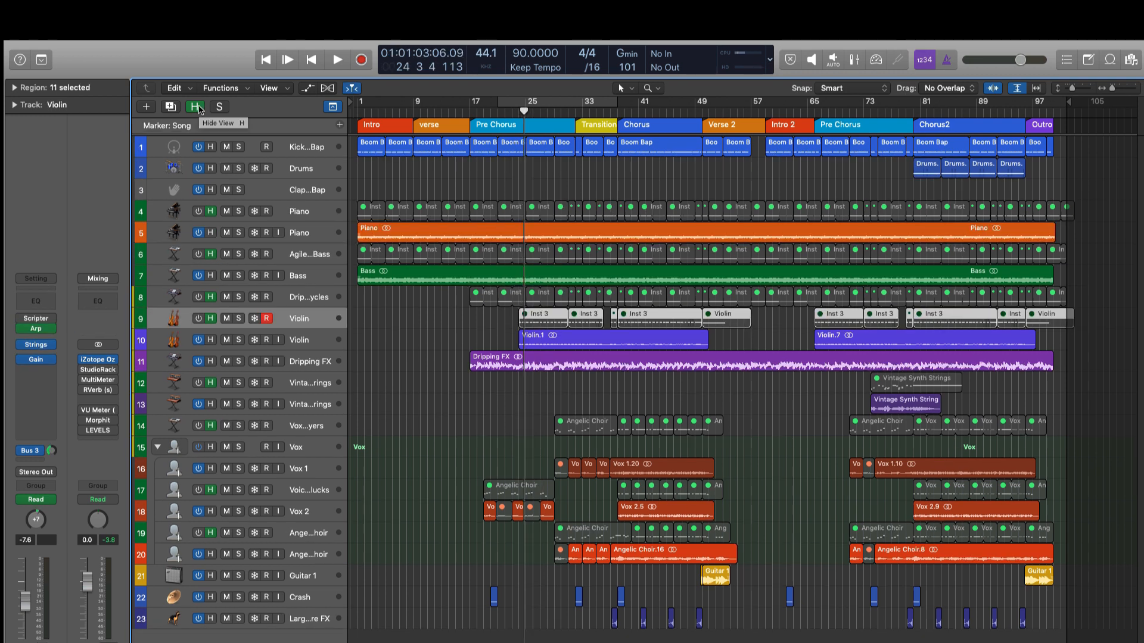
Hide the source instrument tracks again and deselect the Violin regions.
{"action": "left_click", "coordinate": [196, 108]}
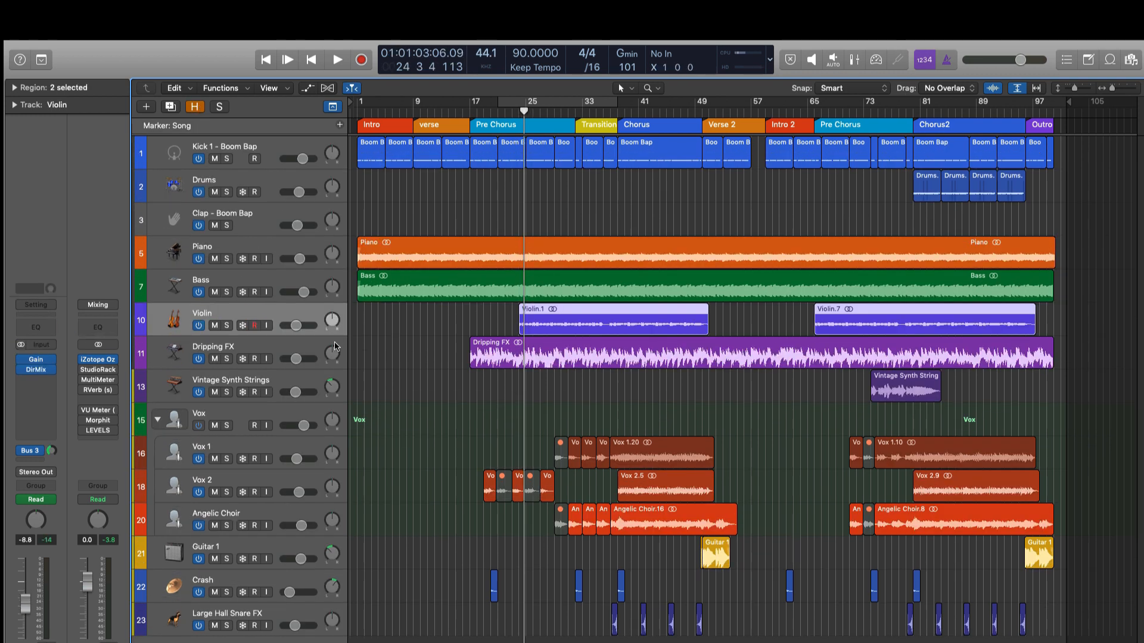
{"action": "left_click", "coordinate": [440, 320]}
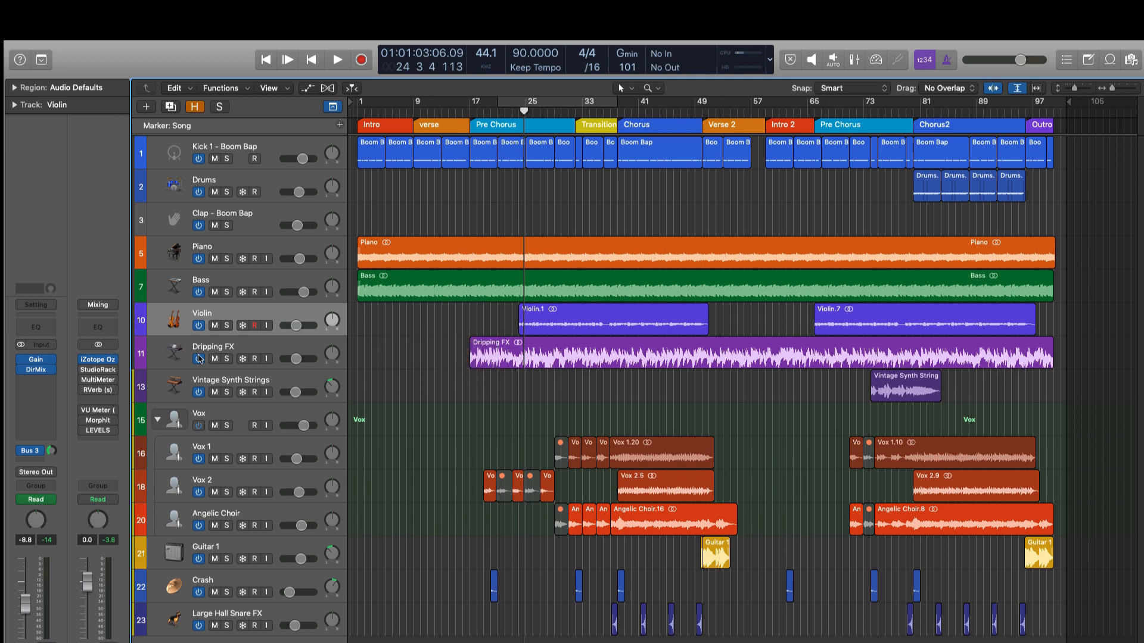
Solo the Dripping FX track and play it from the Pre Chorus.
{"action": "left_click", "coordinate": [172, 356]}
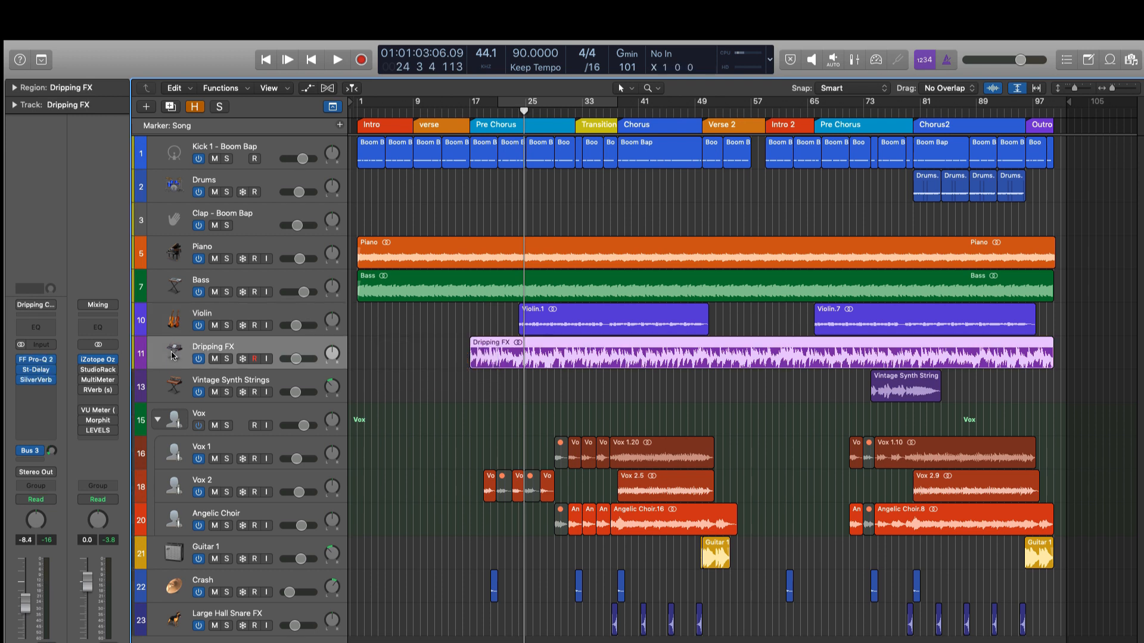
{"action": "left_click", "coordinate": [227, 359]}
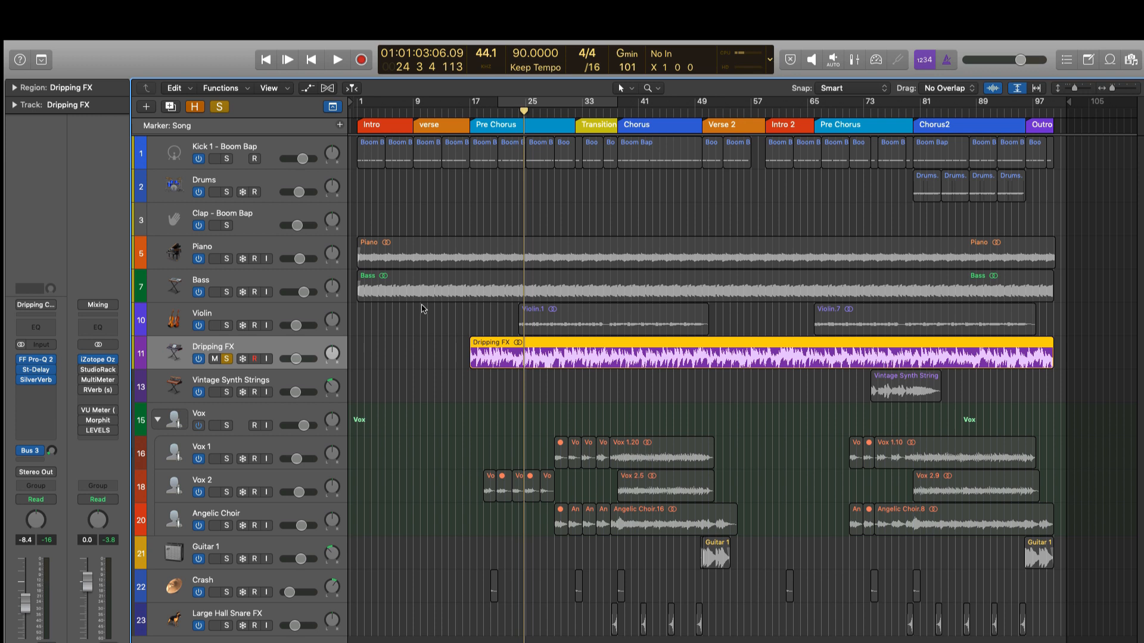
{"action": "left_click", "coordinate": [487, 309]}
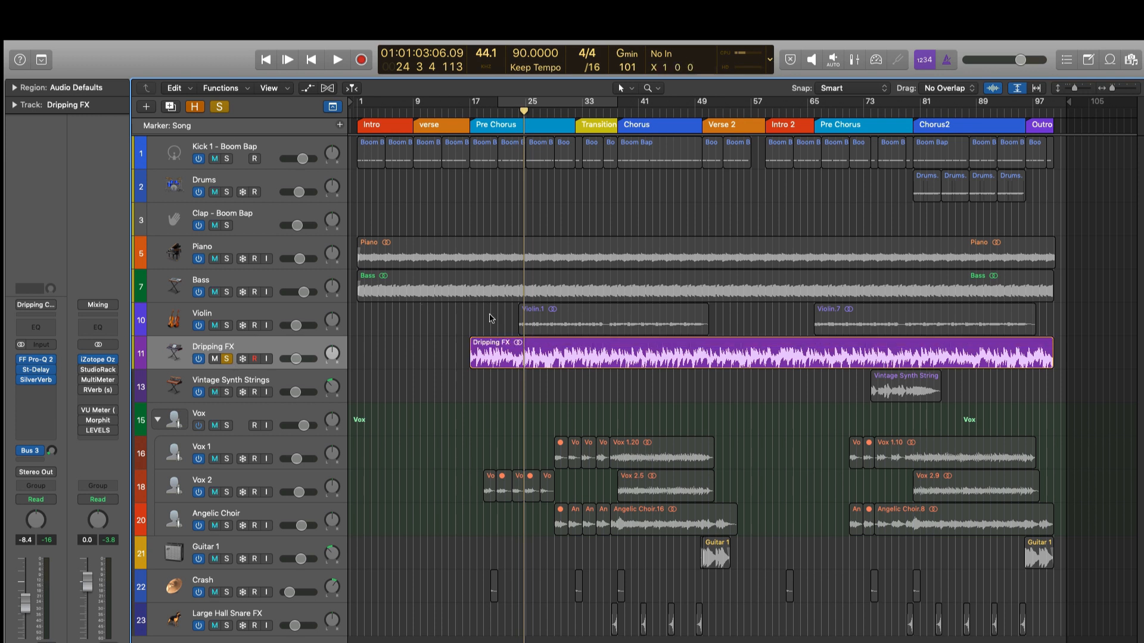
{"action": "key", "text": "space"}
{"action": "left_click", "coordinate": [170, 359]}
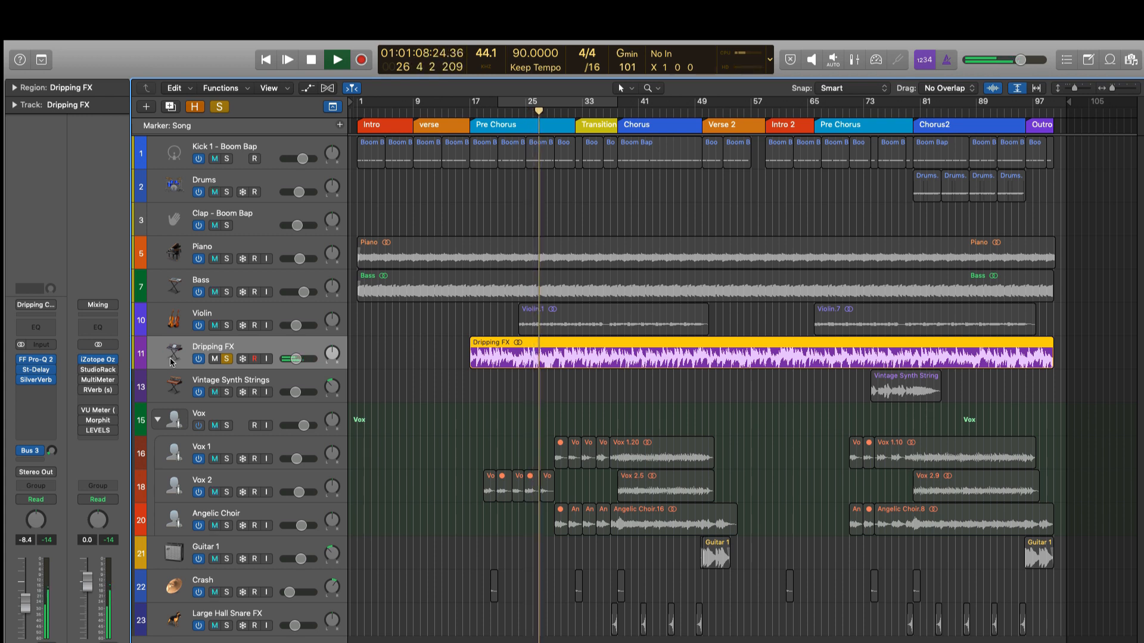
Open the Dripping FX's FabFilter Pro-Q 2, audition its 101 Hz low-cut band and close the equalizer.
{"action": "left_click", "coordinate": [37, 360]}
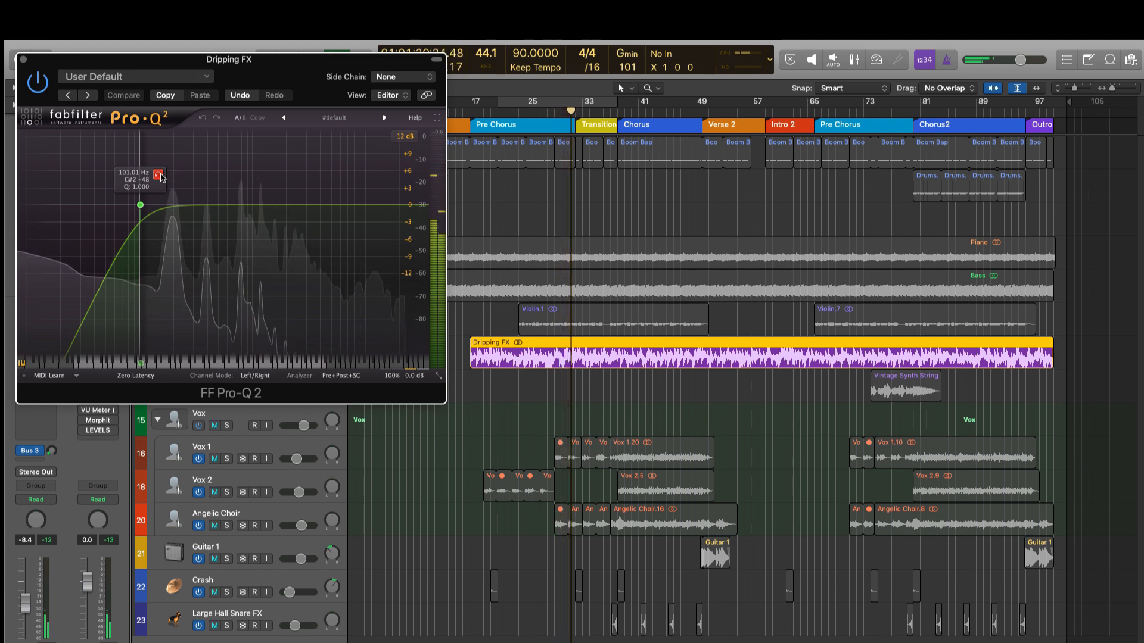
{"action": "left_click", "coordinate": [159, 175]}
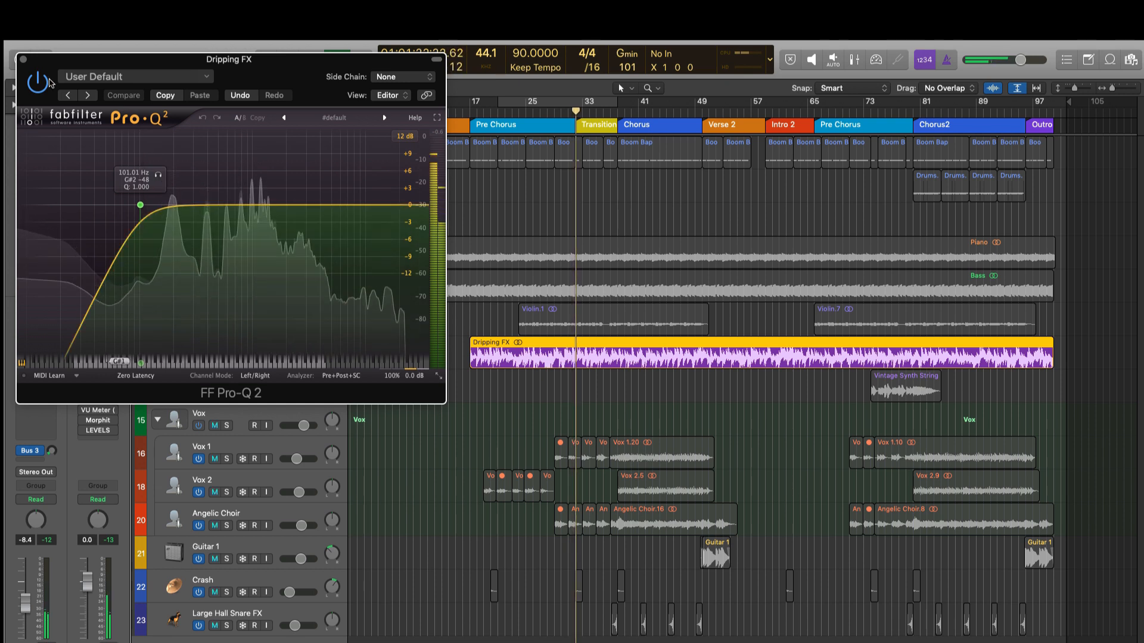
{"action": "left_click", "coordinate": [23, 59]}
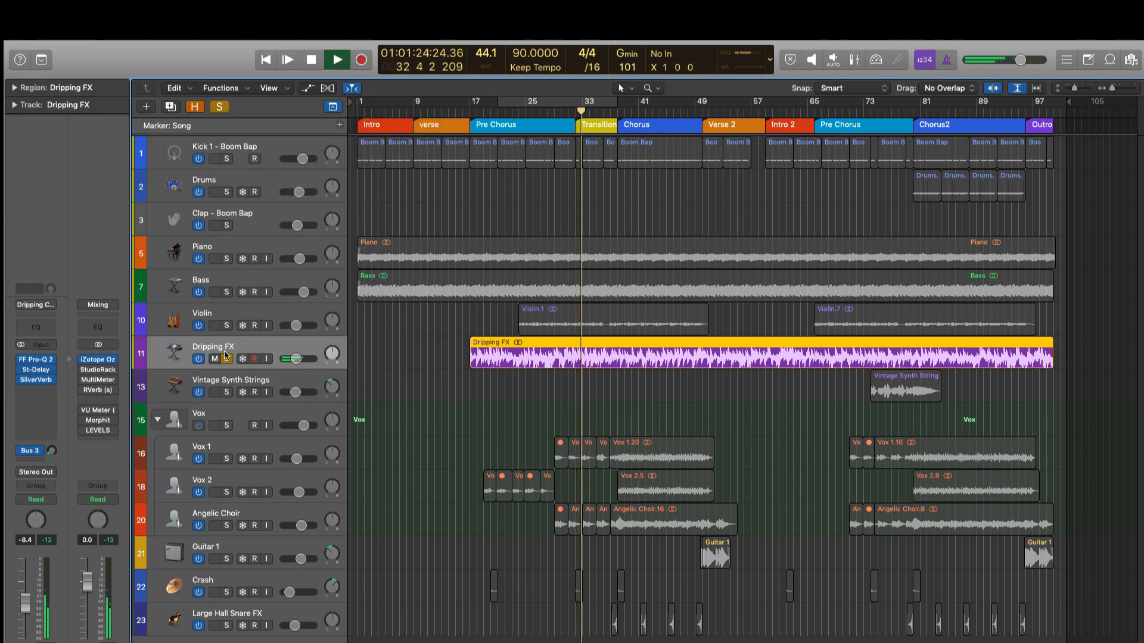
Review the Dripping FX's Stereo Delay, bypass it to hear the dry sound, switch it back on and close it.
{"action": "left_click", "coordinate": [36, 369]}
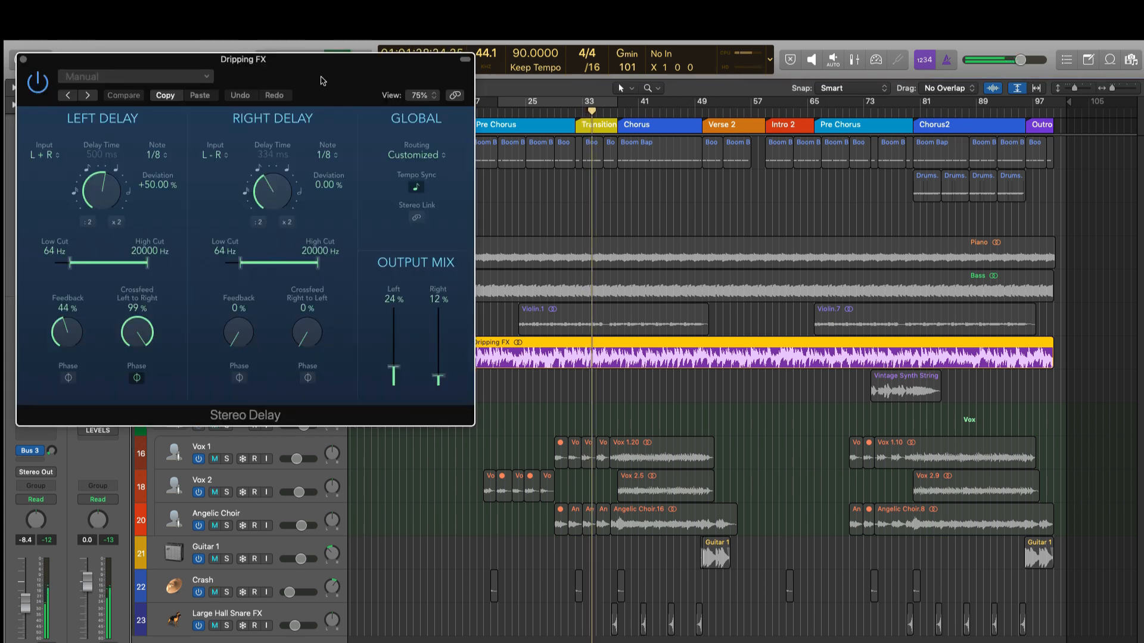
{"action": "left_click", "coordinate": [33, 87]}
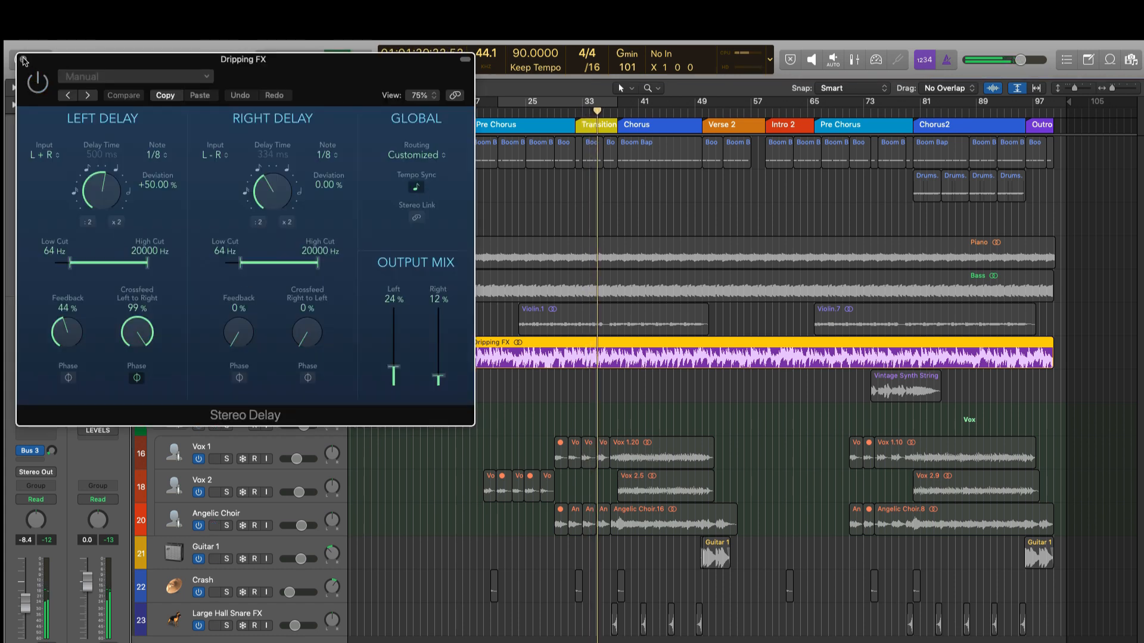
{"action": "left_click", "coordinate": [23, 59]}
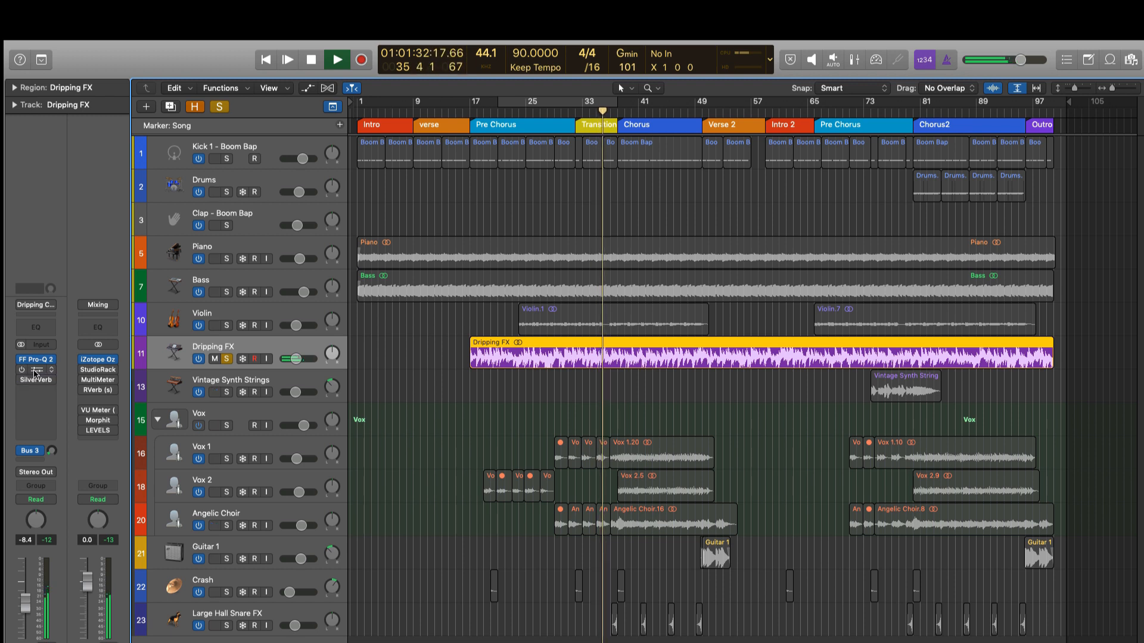
{"action": "left_click", "coordinate": [36, 369]}
{"action": "left_click", "coordinate": [37, 85]}
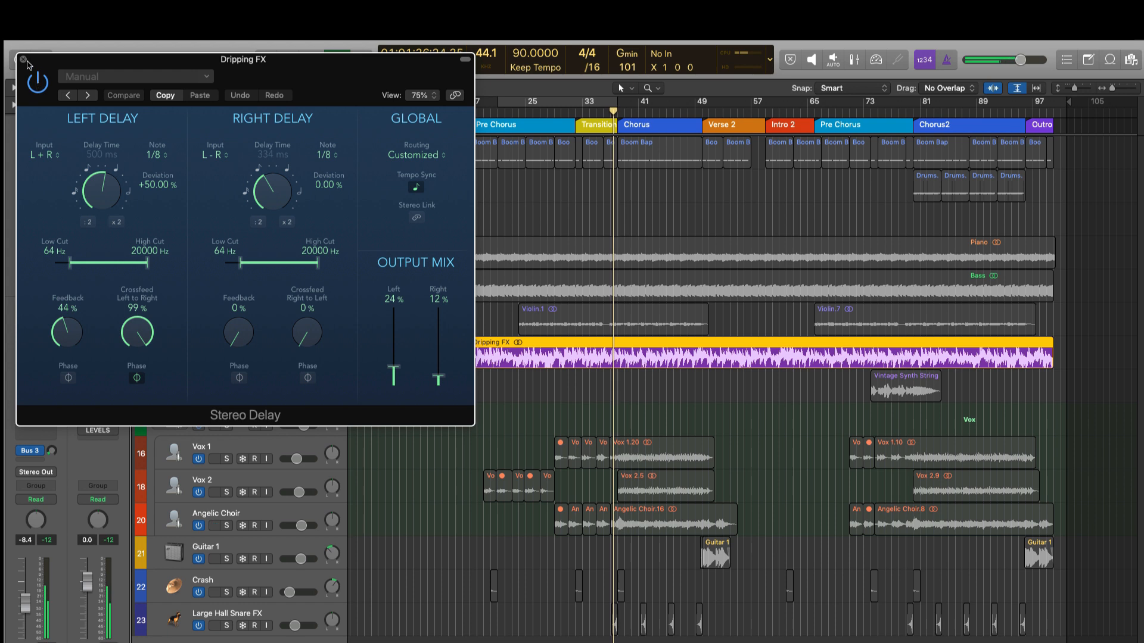
{"action": "left_click", "coordinate": [23, 59]}
Toggle the Dripping FX's SilverVerb to compare the sound with and without the reverb.
{"action": "mouse_move", "coordinate": [23, 380]}
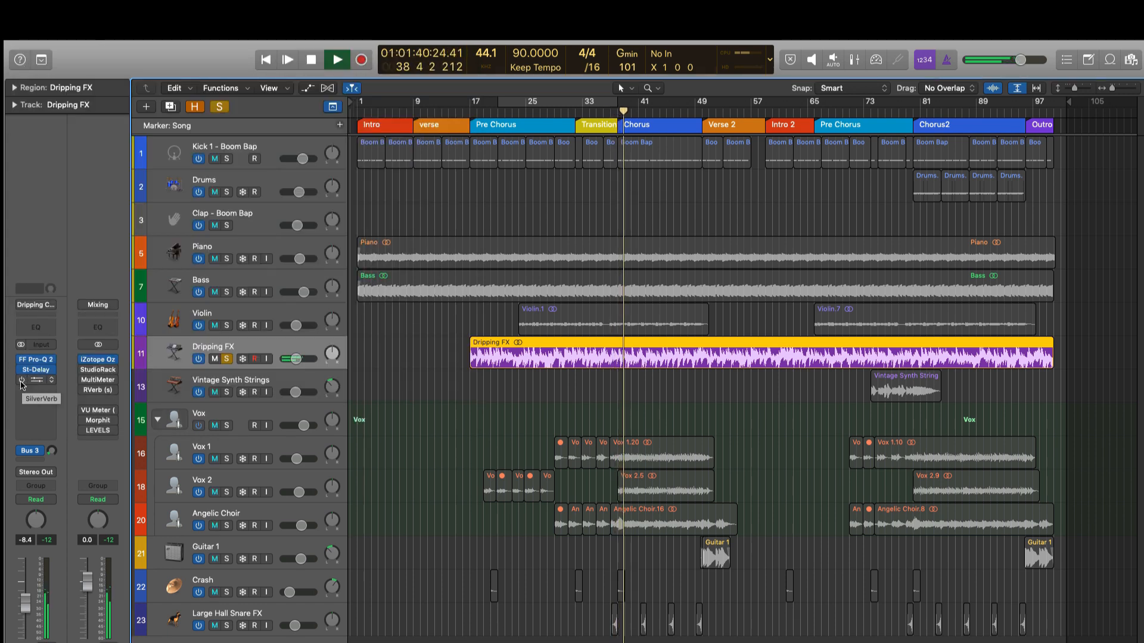
{"action": "left_click", "coordinate": [23, 382]}
{"action": "mouse_move", "coordinate": [36, 381]}
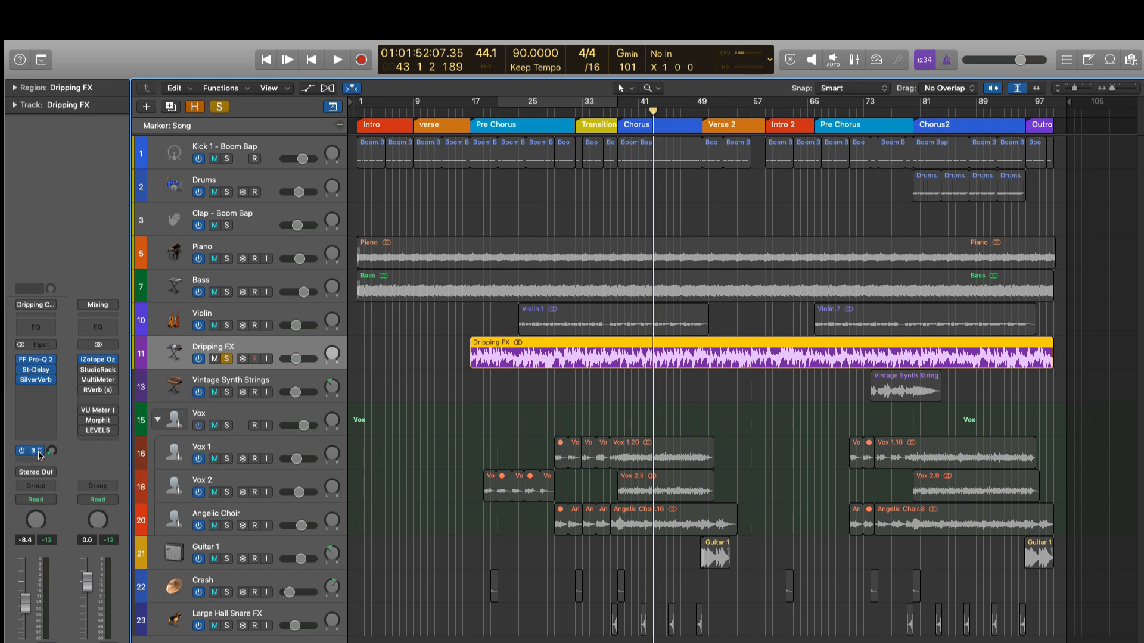
Examine the bus options for the Dripping FX's send and keep it on Bus 3 → Reverb.
{"action": "left_click", "coordinate": [43, 452]}
{"action": "mouse_move", "coordinate": [59, 556]}
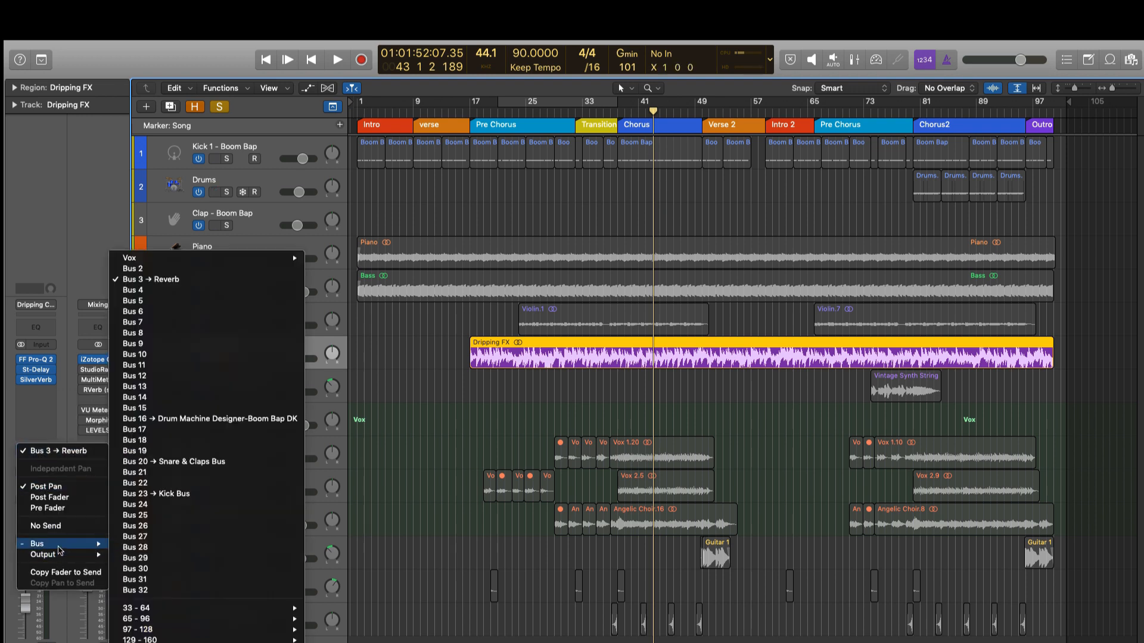
{"action": "left_click", "coordinate": [154, 284]}
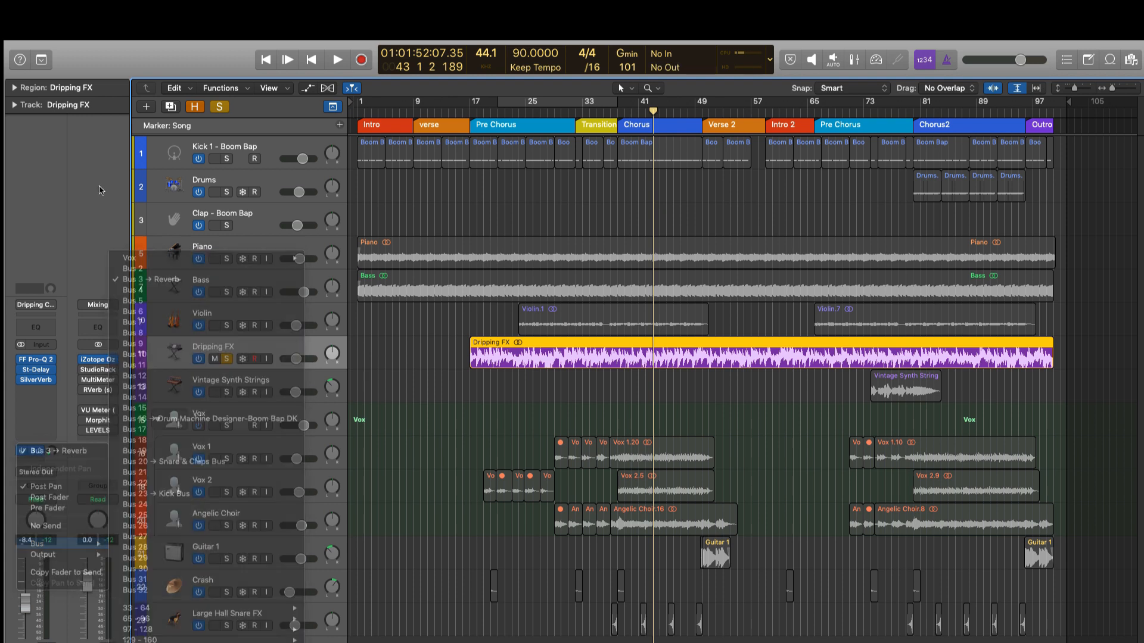
Select all tracks, open the Mixer and examine the channels' sends and outputs.
{"action": "left_click", "coordinate": [173, 150]}
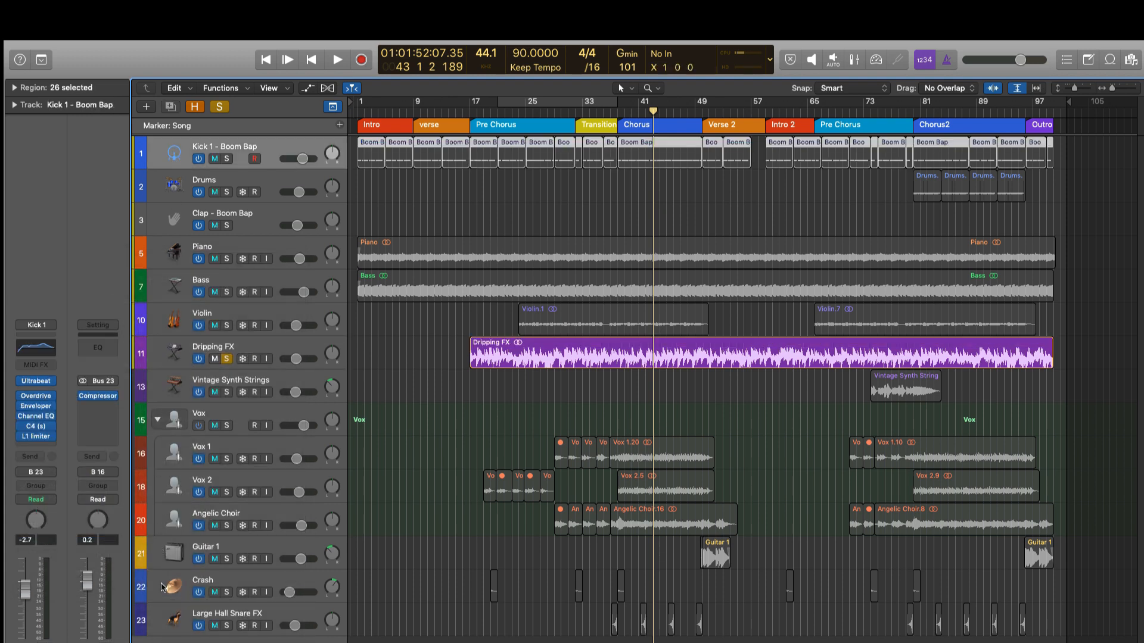
{"action": "key", "text": "super+a"}
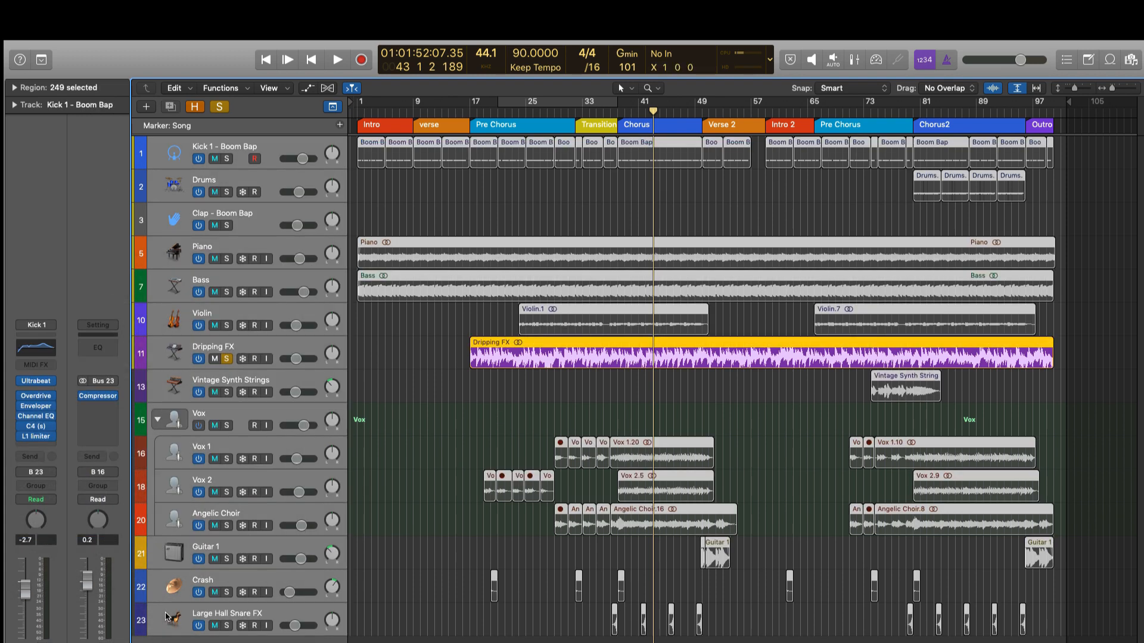
{"action": "key", "text": "x"}
{"action": "scroll", "coordinate": [656, 557], "scroll_direction": "up", "scroll_amount": 5}
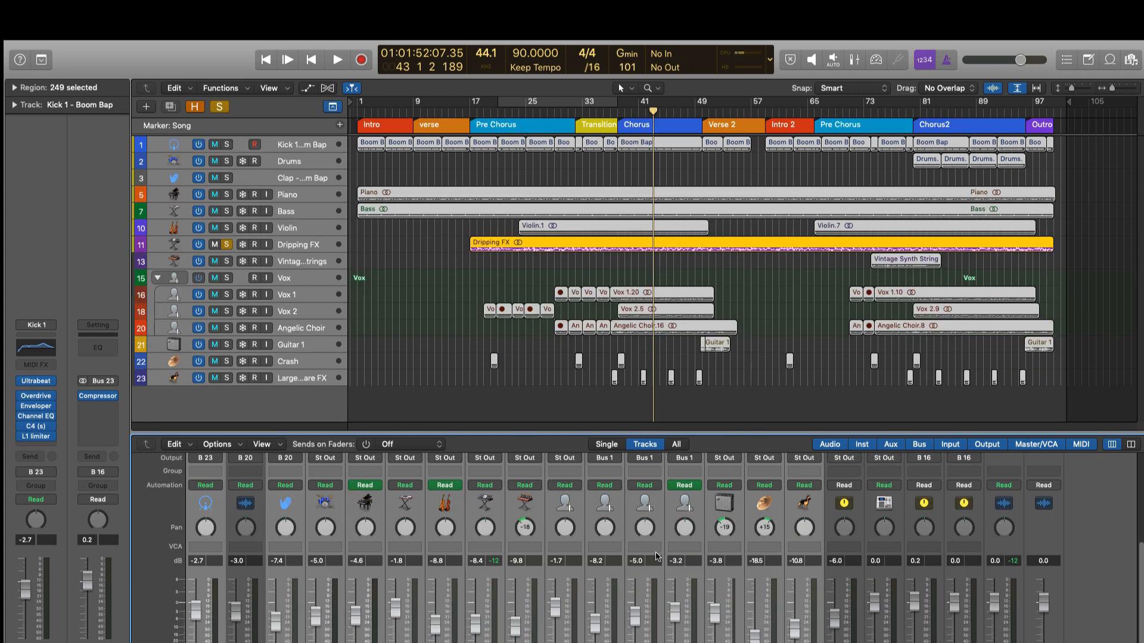
{"action": "scroll", "coordinate": [921, 577], "scroll_direction": "up", "scroll_amount": 5}
{"action": "scroll", "coordinate": [920, 577], "scroll_direction": "down", "scroll_amount": 5}
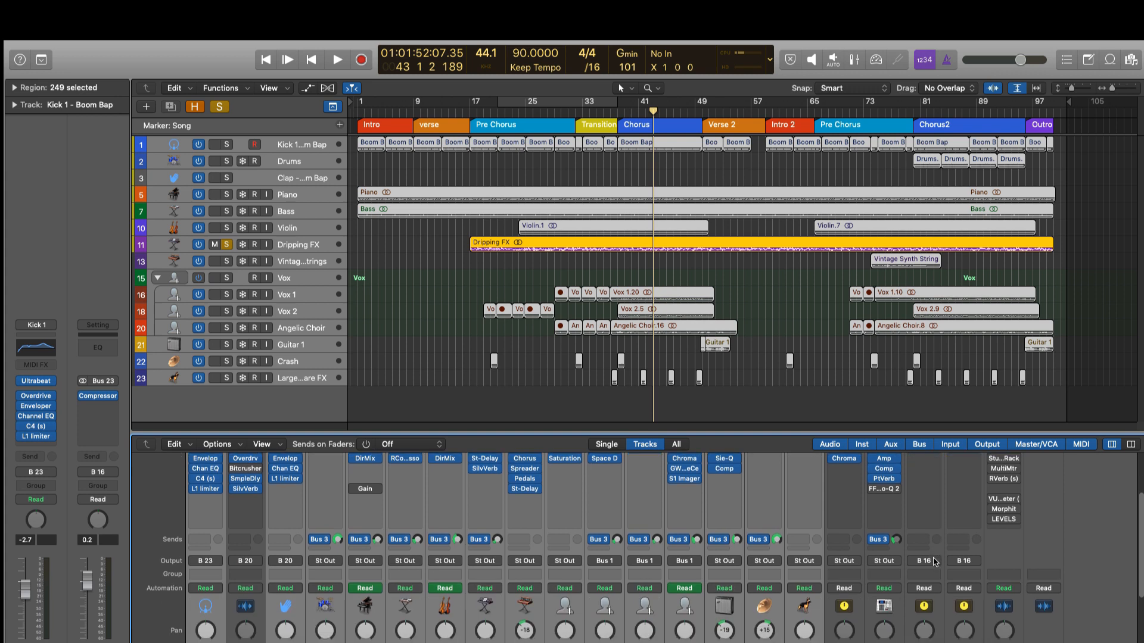
Clear the region selection, solo the Bus 3 reverb aux in the Mixer and unsolo Dripping FX.
{"action": "key", "text": "x"}
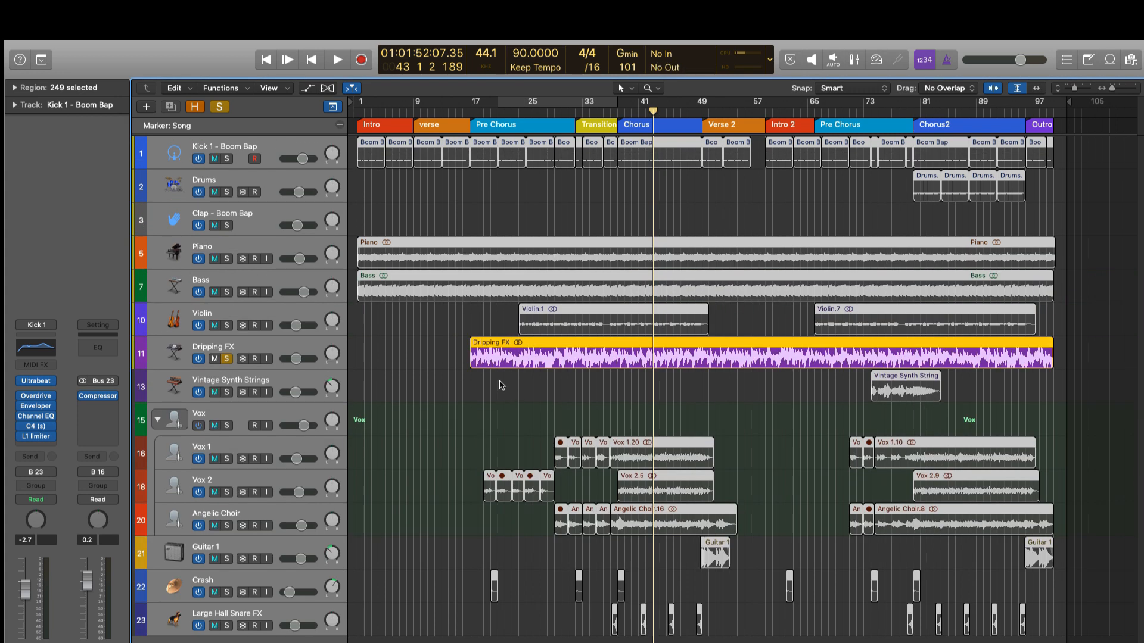
{"action": "left_click", "coordinate": [500, 385]}
{"action": "key", "text": "x"}
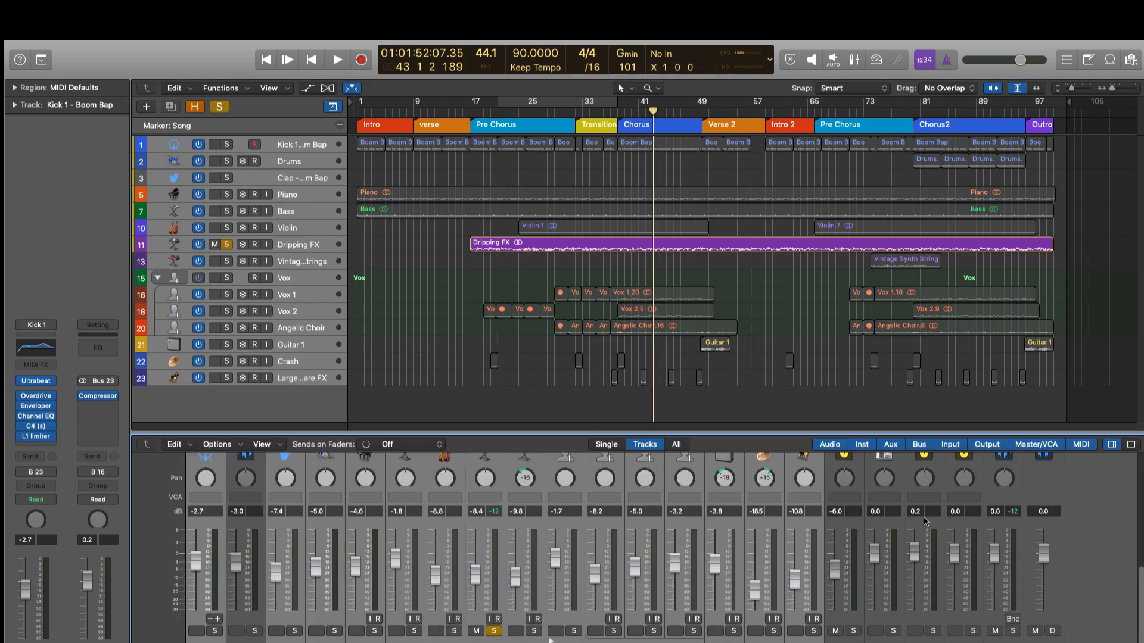
{"action": "scroll", "coordinate": [551, 637], "scroll_direction": "down", "scroll_amount": 2}
{"action": "left_click", "coordinate": [853, 631]}
{"action": "left_click", "coordinate": [492, 633]}
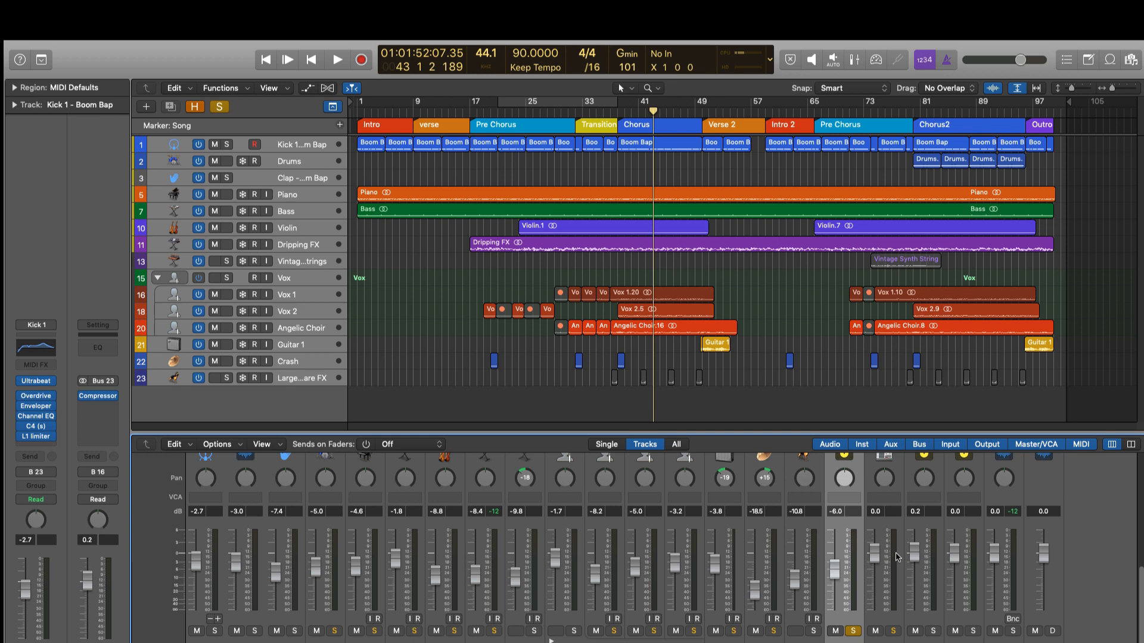
Play the song with only the reverb aux soloed and examine which channels send to Bus 3.
{"action": "scroll", "coordinate": [897, 557], "scroll_direction": "up", "scroll_amount": 5}
{"action": "key", "text": "space"}
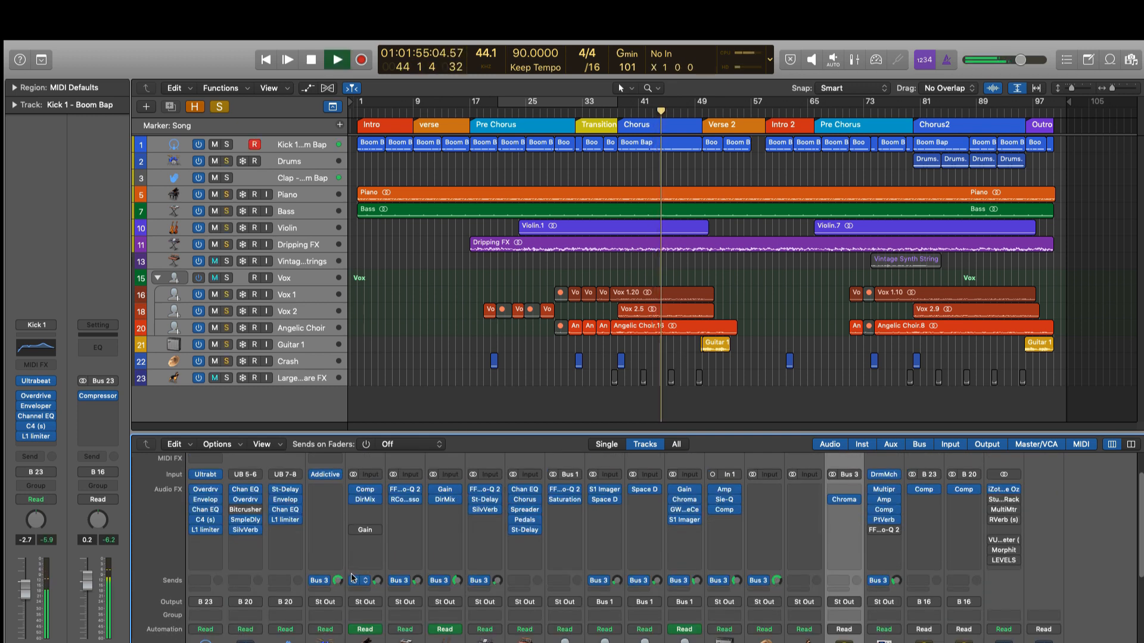
{"action": "scroll", "coordinate": [352, 578], "scroll_direction": "down", "scroll_amount": 3}
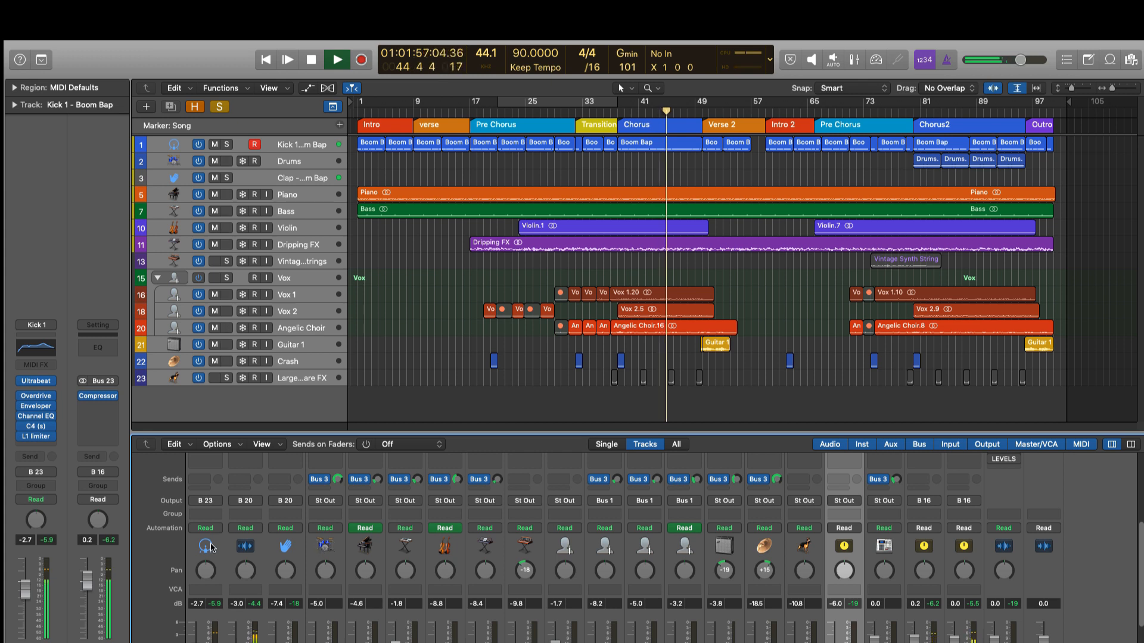
{"action": "left_click", "coordinate": [211, 547]}
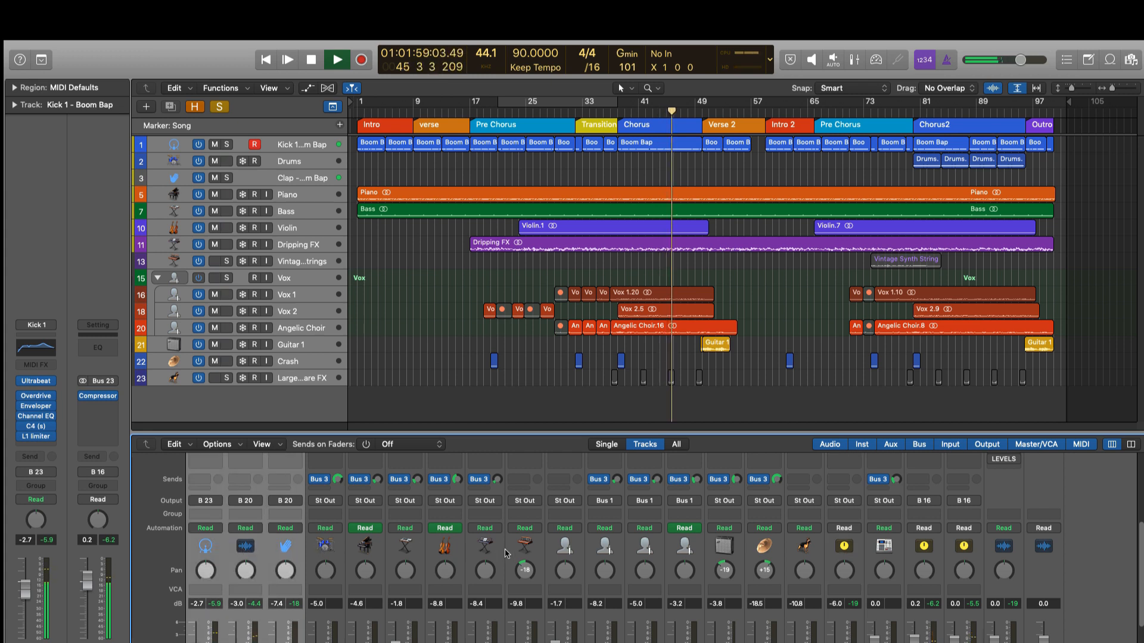
{"action": "left_click_drag", "start_coordinate": [191, 549], "coordinate": [827, 550]}
{"action": "left_click", "coordinate": [827, 550]}
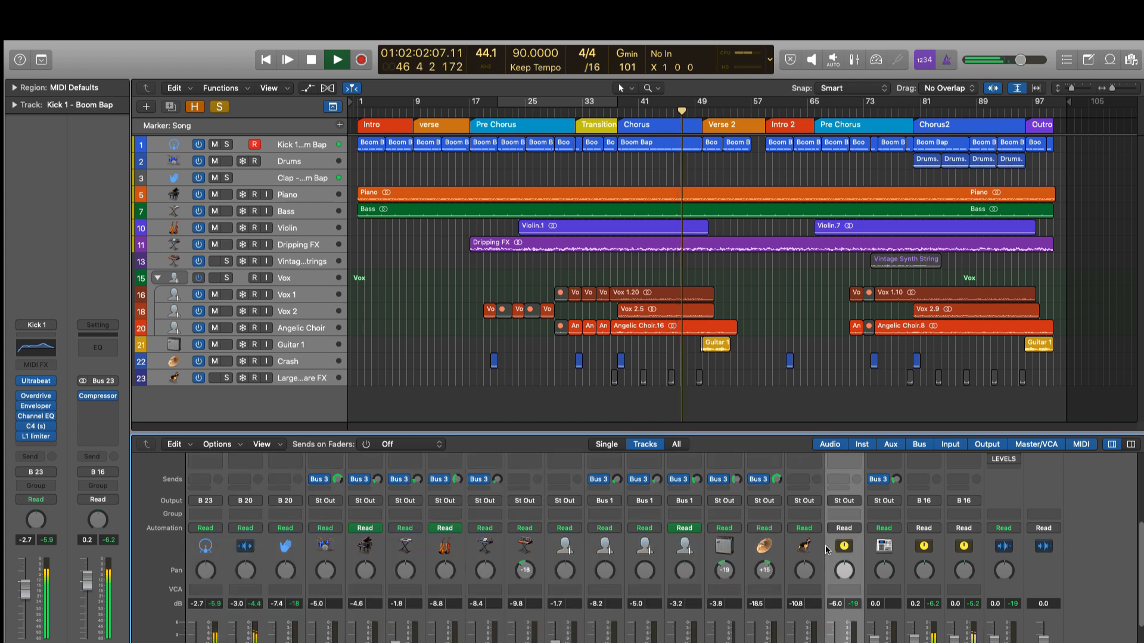
Review the reverb aux's ChromaVerb main and details settings during playback and close the plug-in.
{"action": "key", "text": "super+a"}
{"action": "scroll", "coordinate": [837, 501], "scroll_direction": "up", "scroll_amount": 3}
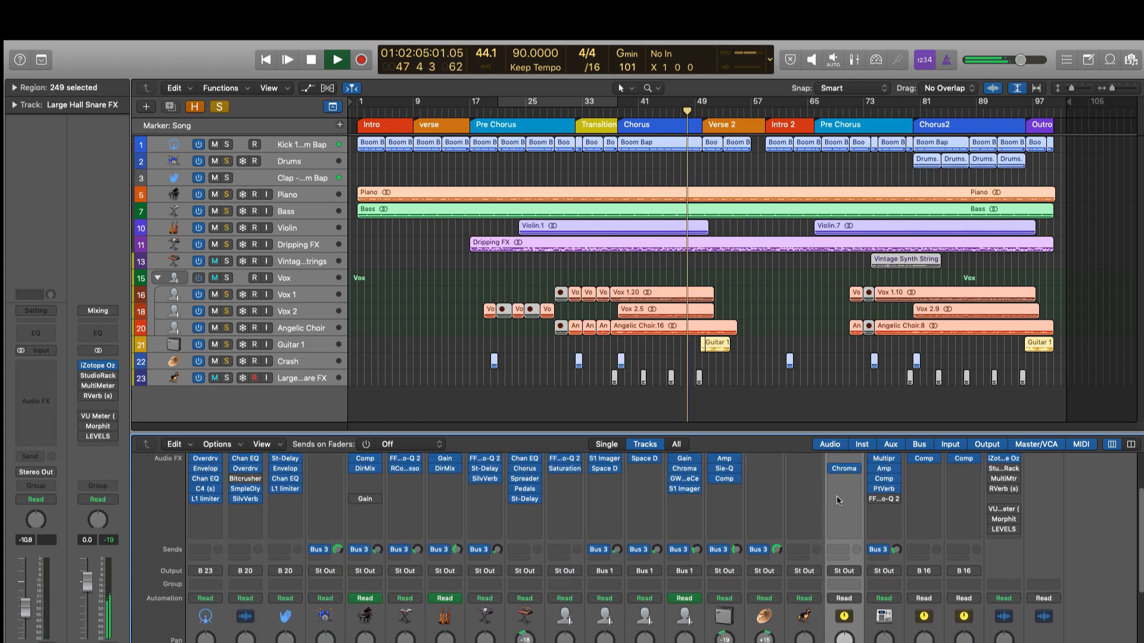
{"action": "left_click", "coordinate": [843, 469]}
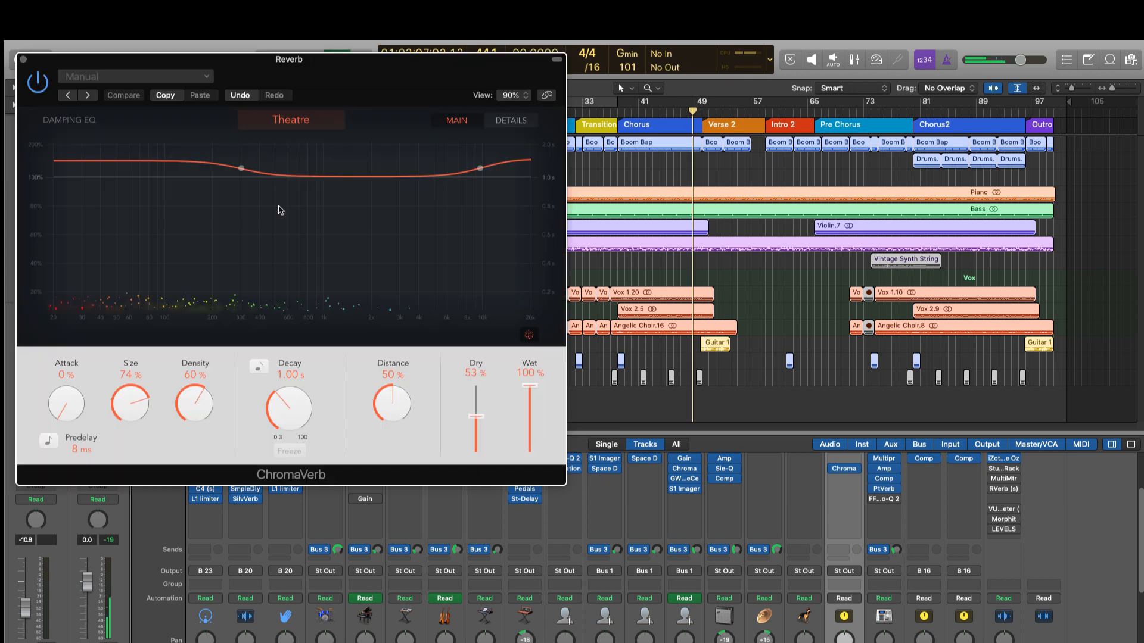
{"action": "mouse_move", "coordinate": [224, 167]}
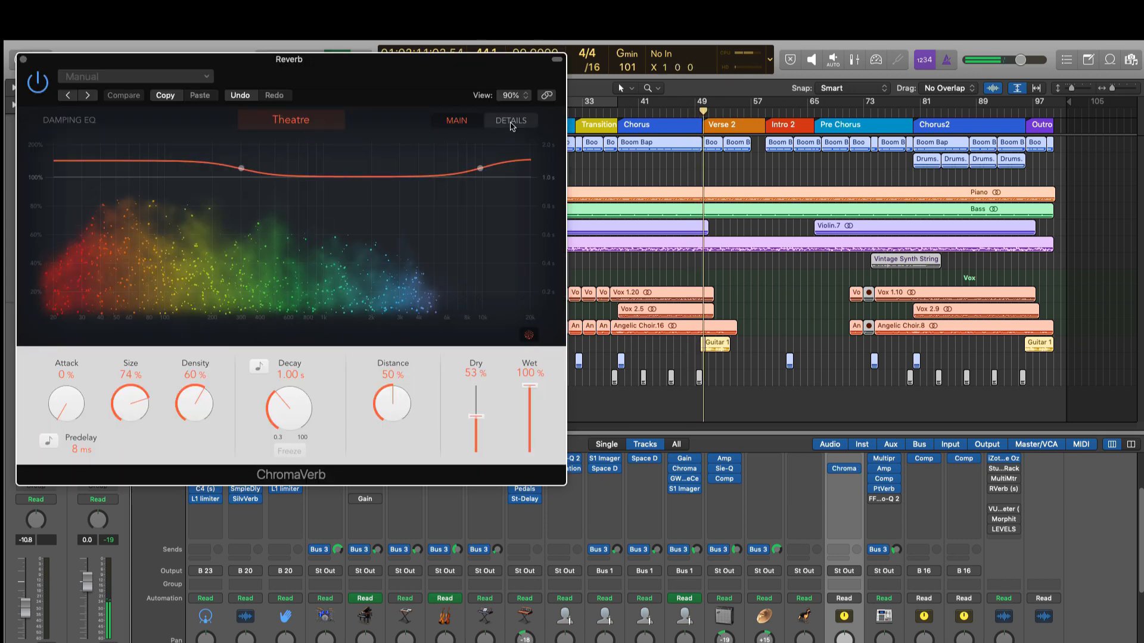
{"action": "left_click", "coordinate": [511, 122]}
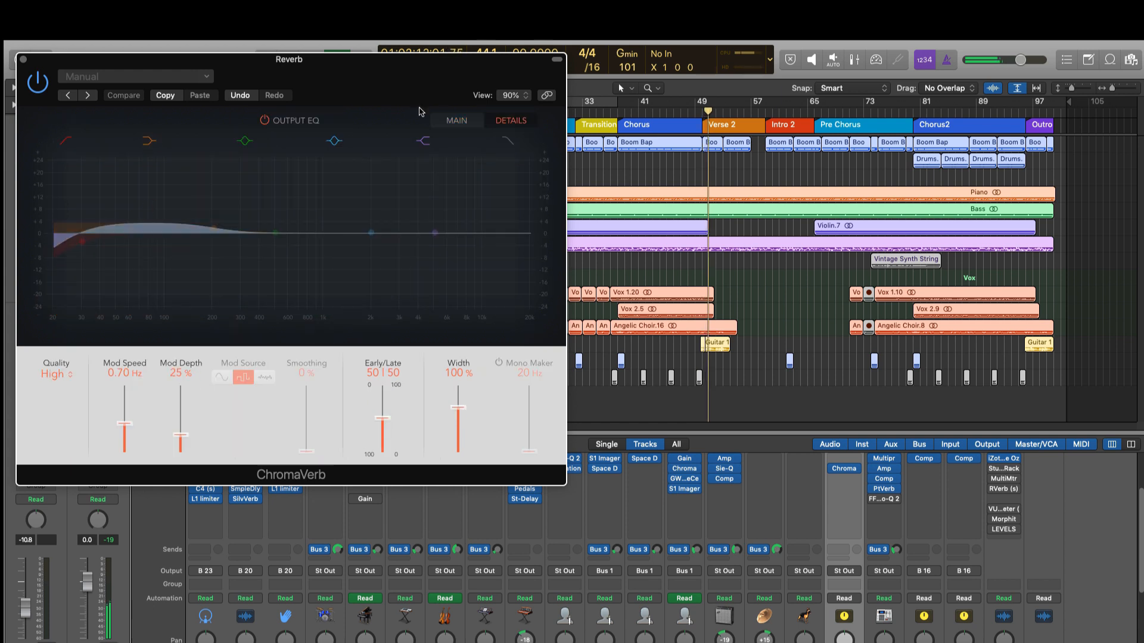
{"action": "left_click", "coordinate": [451, 121]}
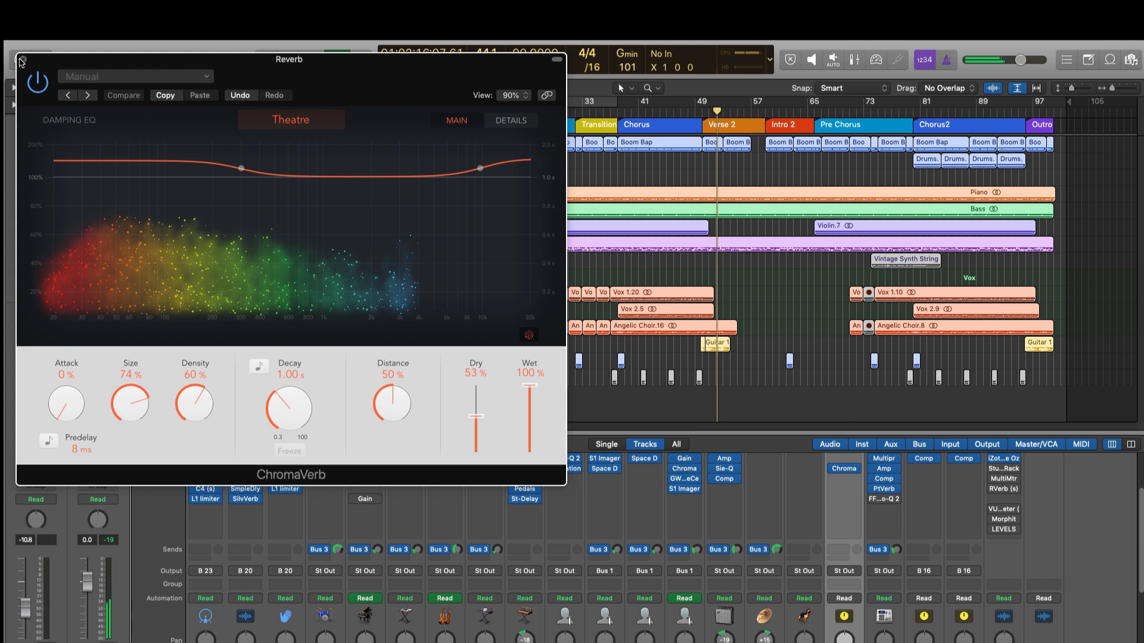
{"action": "left_click", "coordinate": [22, 60]}
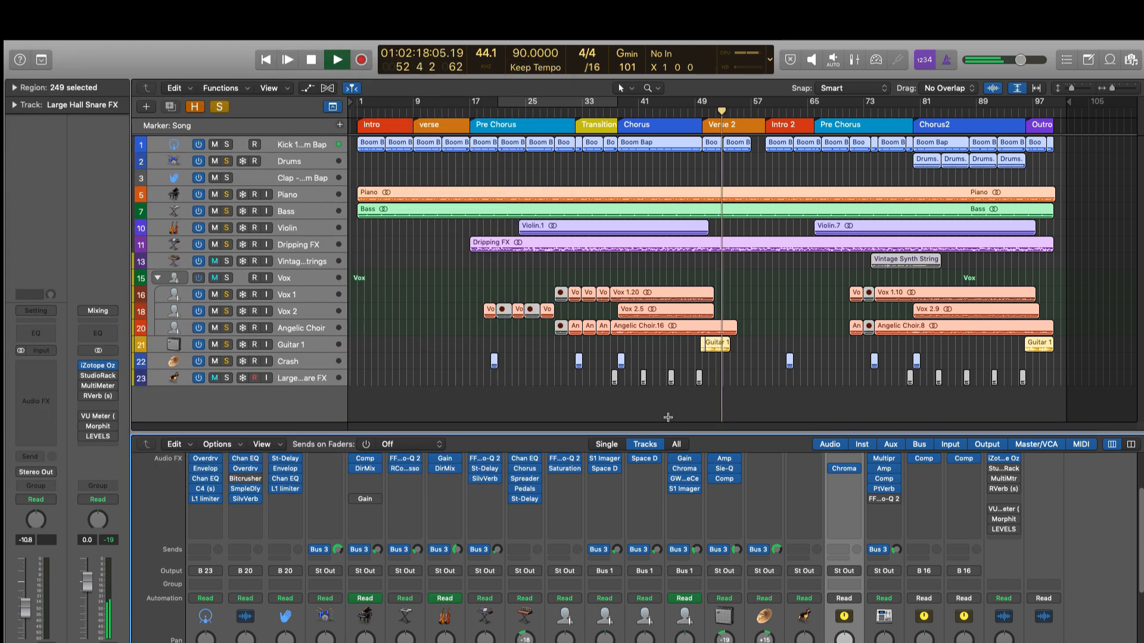
Close the Mixer and select the Vintage Synth Strings track.
{"action": "scroll", "coordinate": [856, 632], "scroll_direction": "down", "scroll_amount": 5}
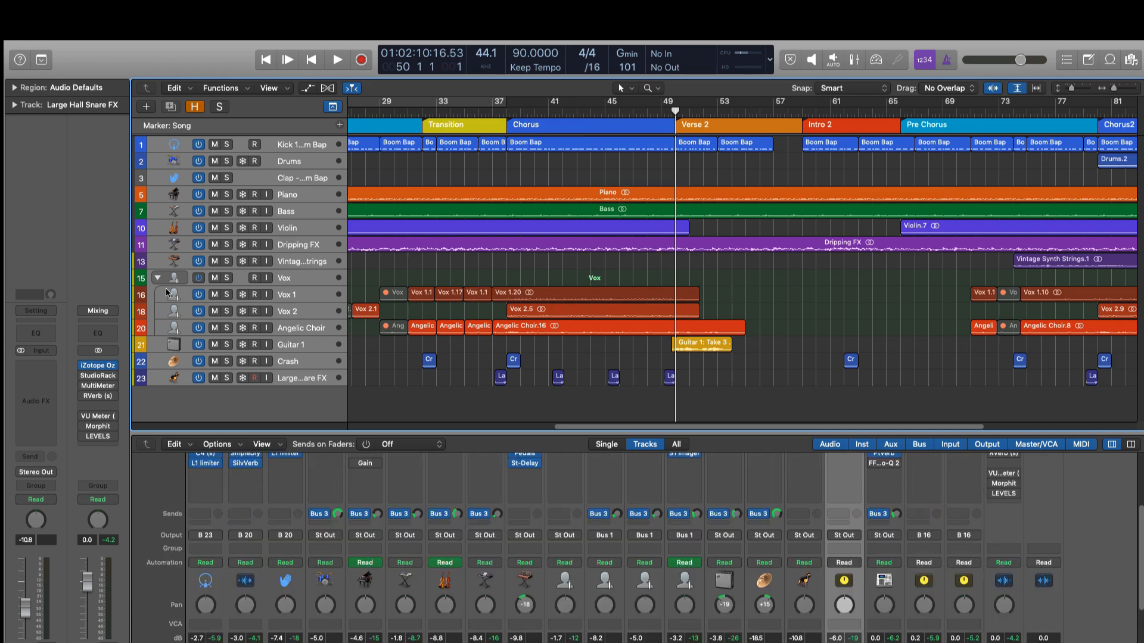
{"action": "left_click", "coordinate": [171, 262]}
{"action": "key", "text": "x"}
{"action": "key", "text": "super+Down"}
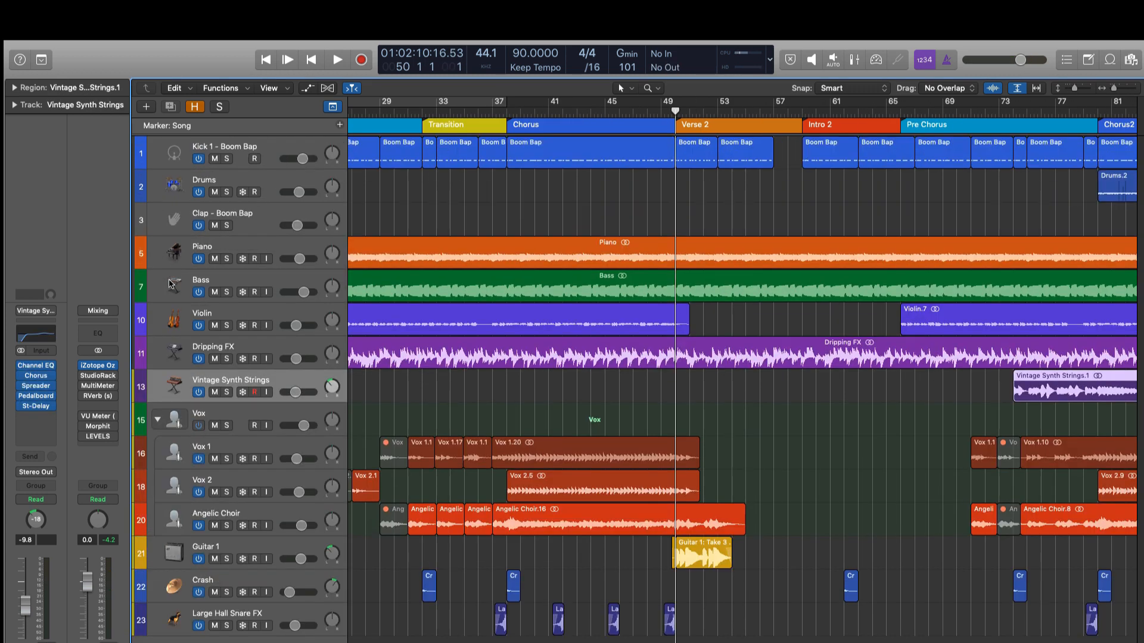
{"action": "left_click", "coordinate": [179, 355]}
{"action": "left_click", "coordinate": [177, 393]}
Solo Vintage Synth Strings and listen to its region from the second Pre Chorus into Chorus2.
{"action": "key", "text": "super+Left"}
{"action": "key", "text": "shift+space"}
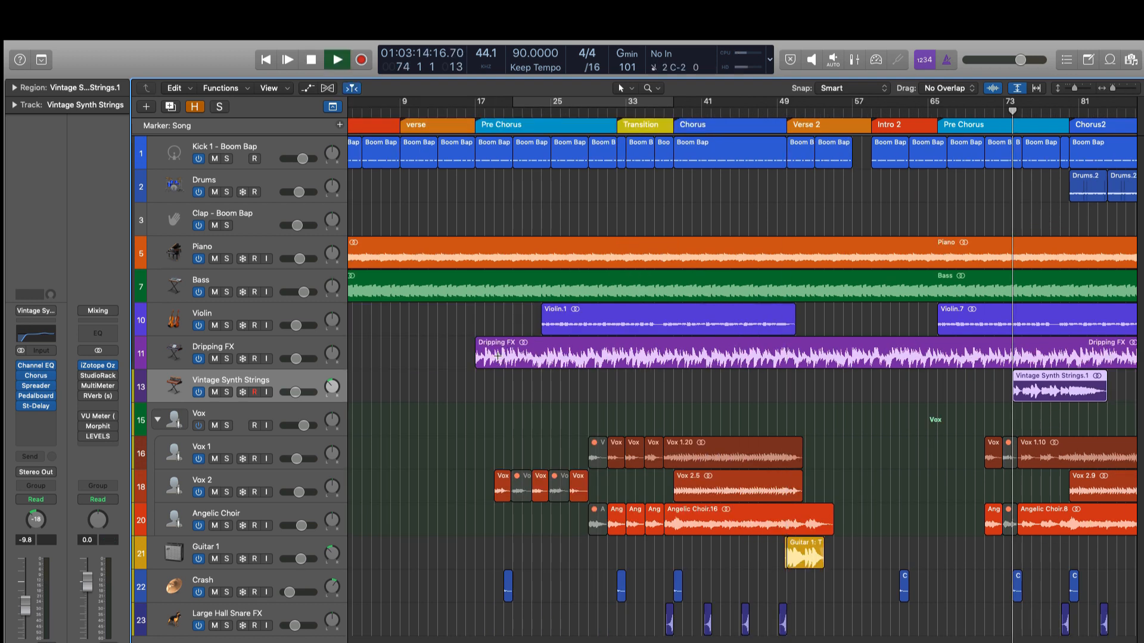
{"action": "left_click", "coordinate": [225, 392]}
{"action": "key", "text": "super+Right"}
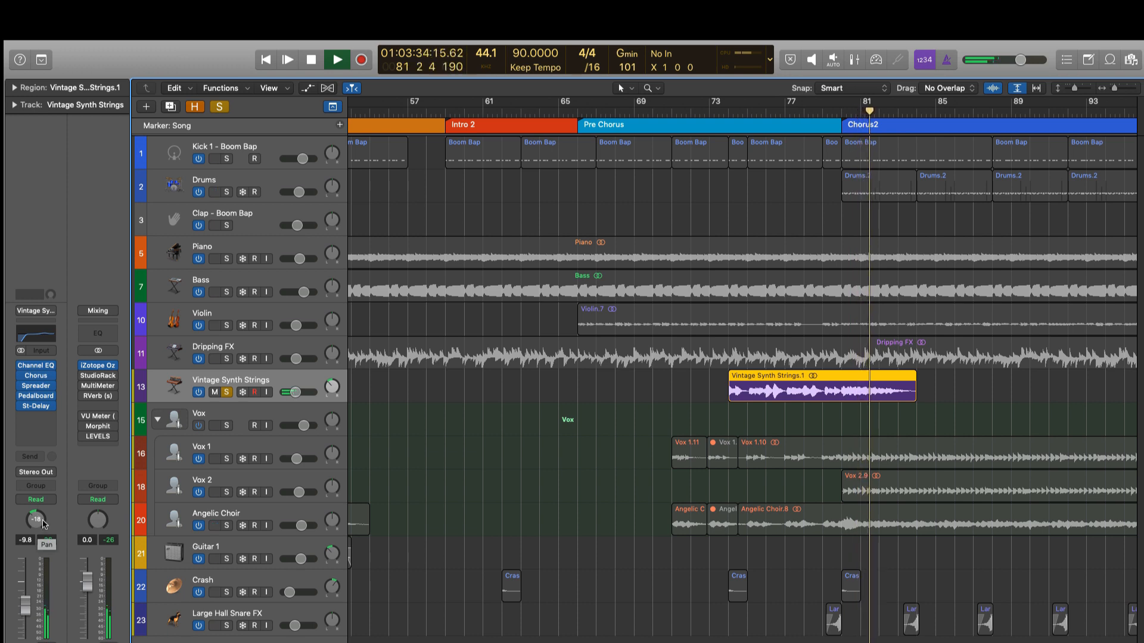
{"action": "key", "text": "space"}
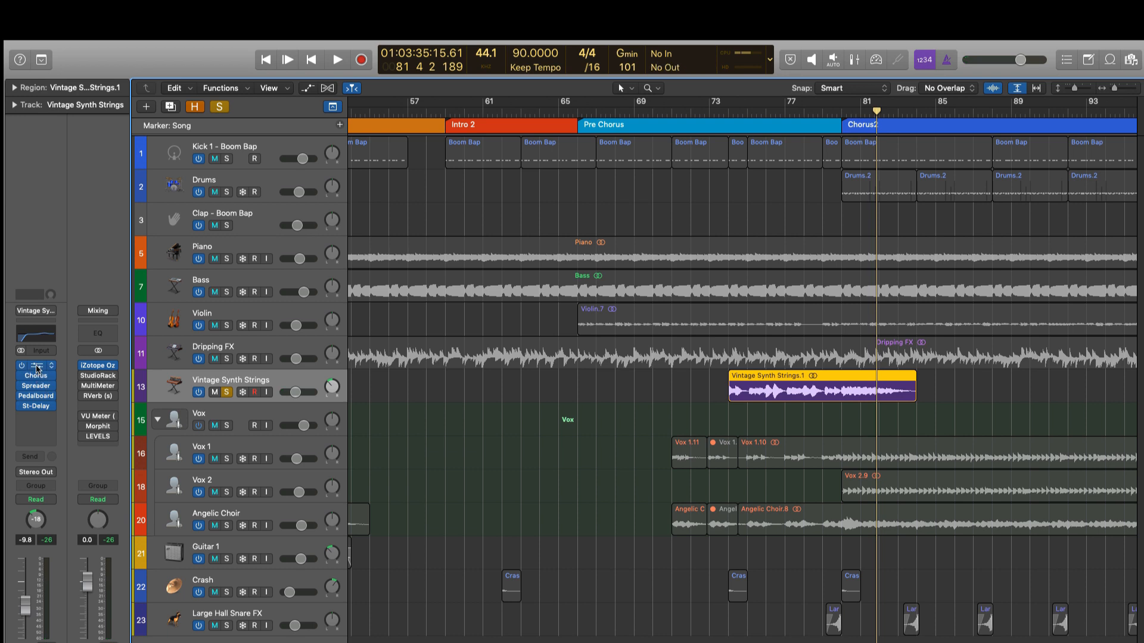
Examine the Vintage Synth Strings' Channel EQ curve and close the plug-in.
{"action": "left_click", "coordinate": [37, 367]}
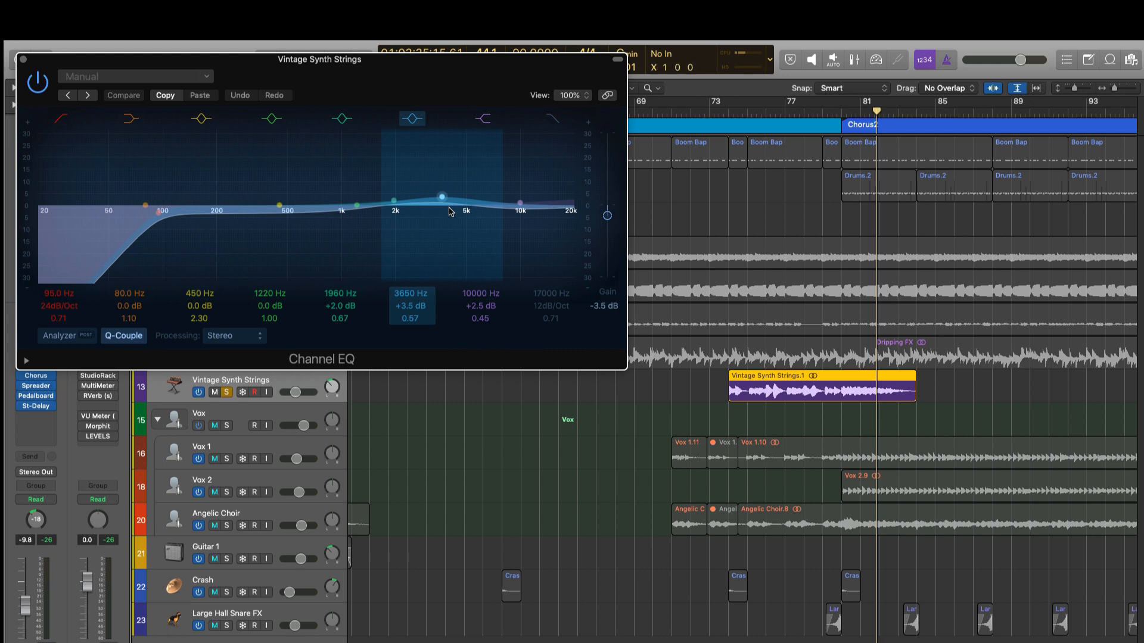
{"action": "mouse_move", "coordinate": [57, 49]}
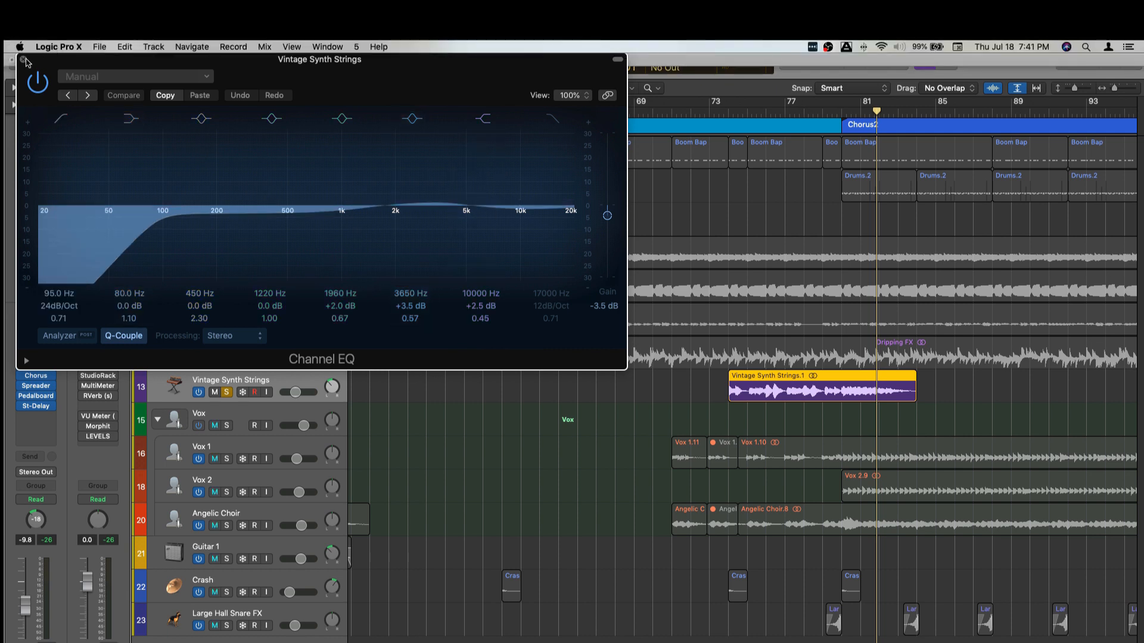
{"action": "left_click", "coordinate": [24, 60]}
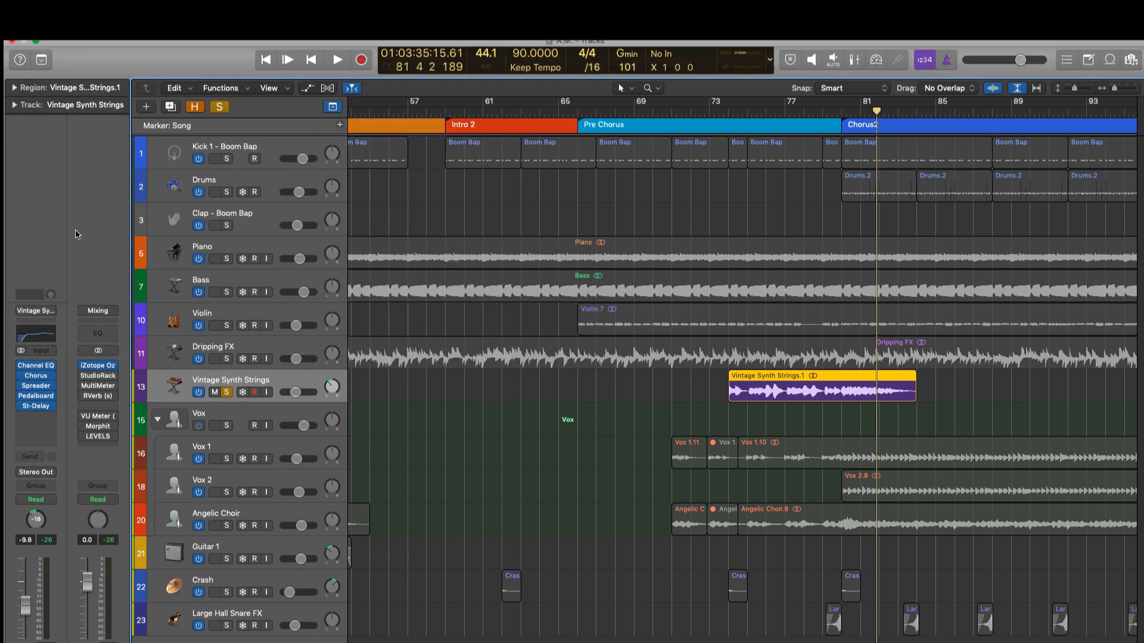
Review the Vintage Synth Strings' Chorus and toggle its bypass during playback to compare the sound, leaving it on.
{"action": "left_click", "coordinate": [37, 378]}
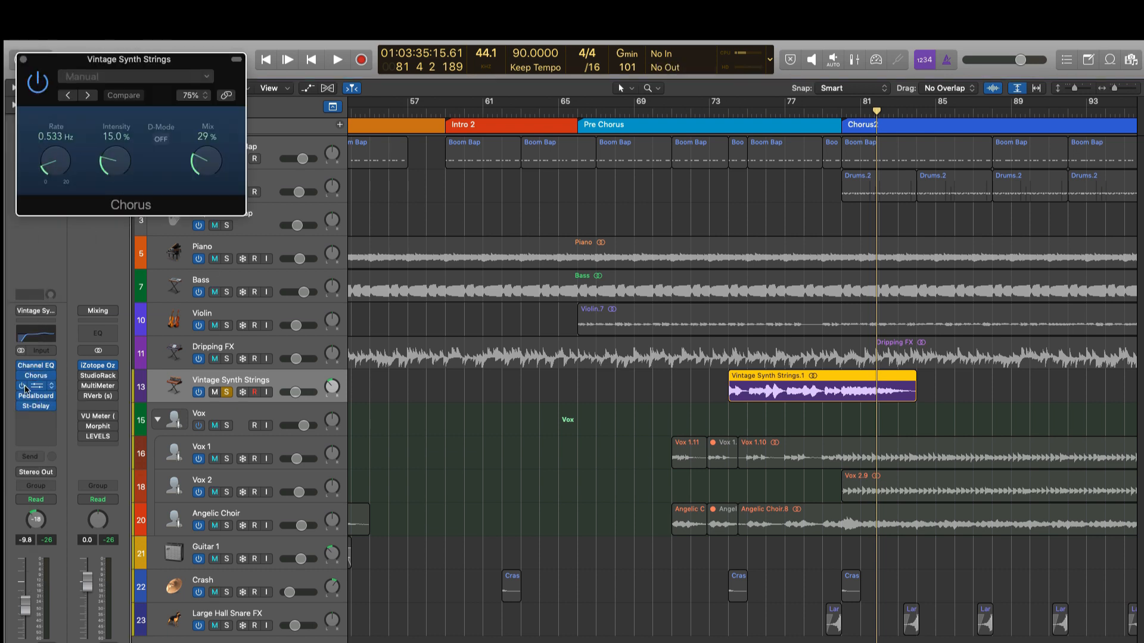
{"action": "left_click_drag", "start_coordinate": [23, 375], "coordinate": [21, 365]}
{"action": "left_click", "coordinate": [21, 366]}
{"action": "key", "text": "space"}
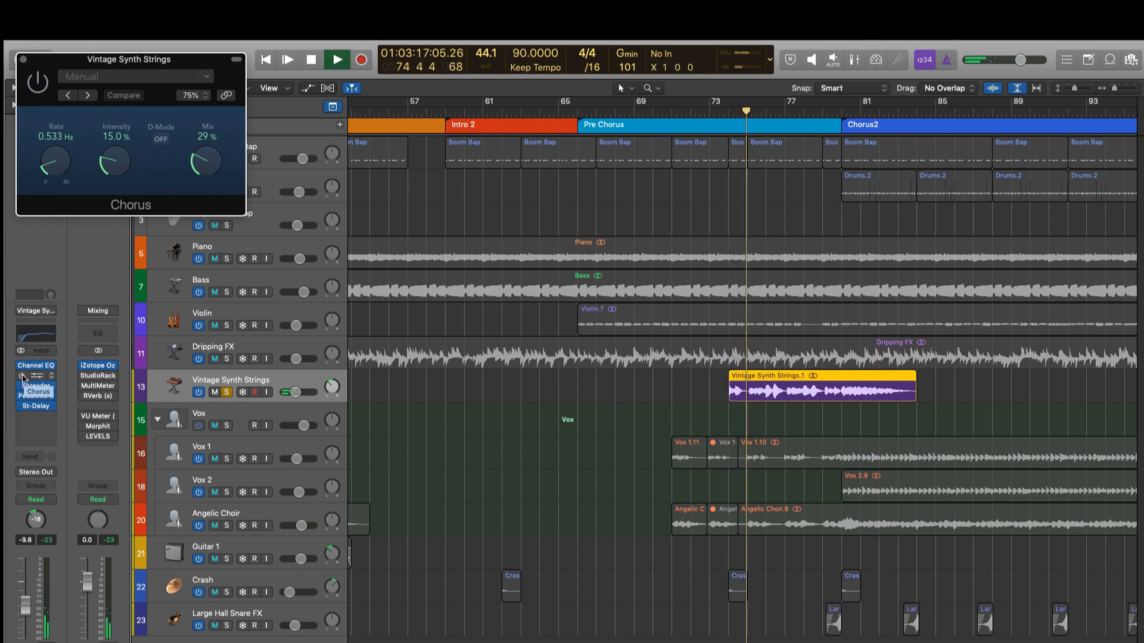
{"action": "left_click", "coordinate": [21, 375]}
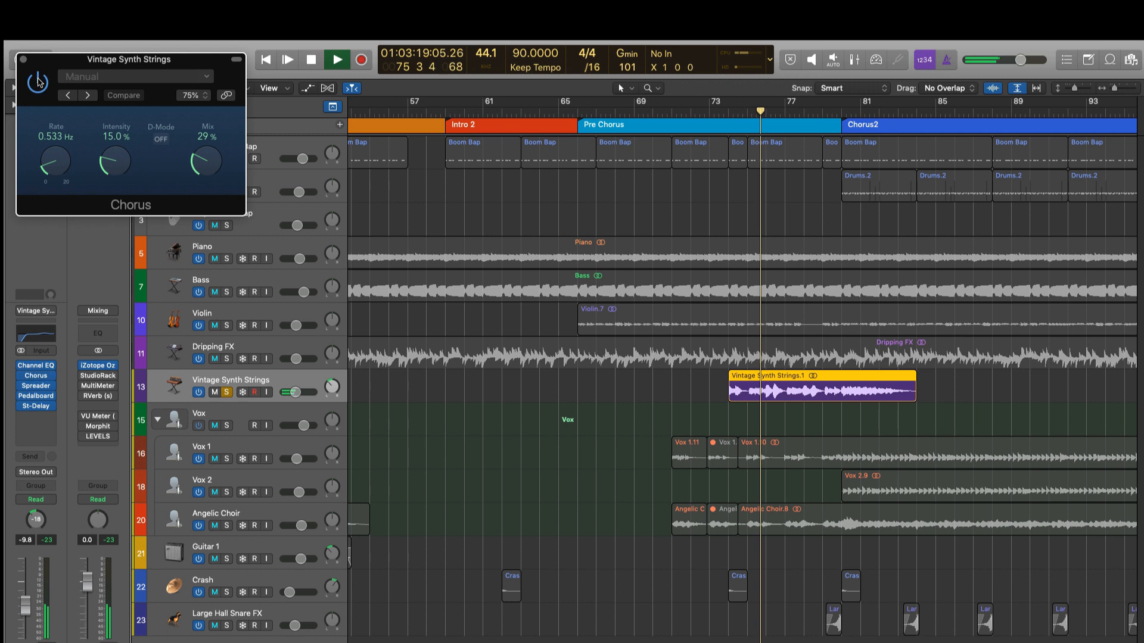
{"action": "key", "text": "space"}
Close the Chorus, compare the Vintage Synth Strings with and without the Spreader during playback, and close the Spreader.
{"action": "left_click", "coordinate": [35, 385]}
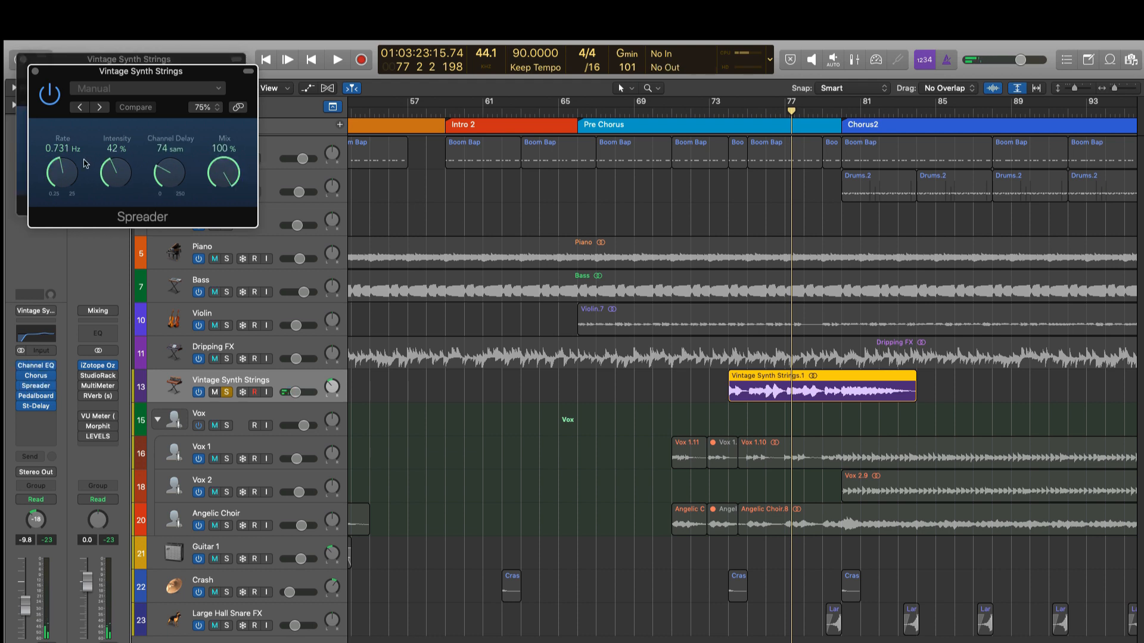
{"action": "left_click", "coordinate": [24, 60]}
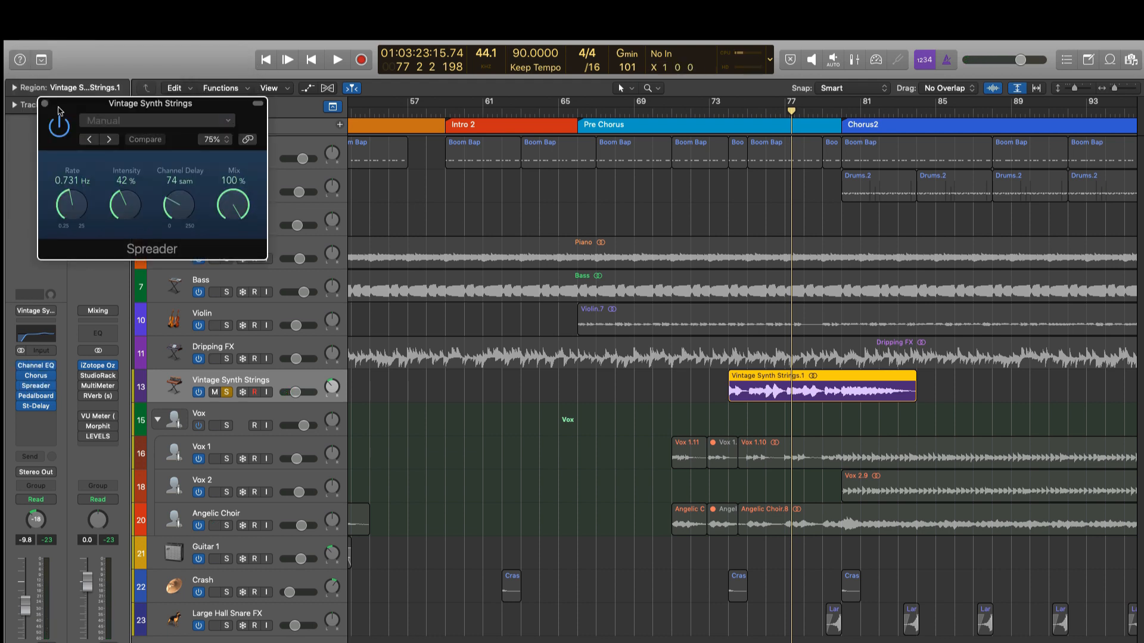
{"action": "left_click_drag", "start_coordinate": [111, 102], "coordinate": [190, 157]}
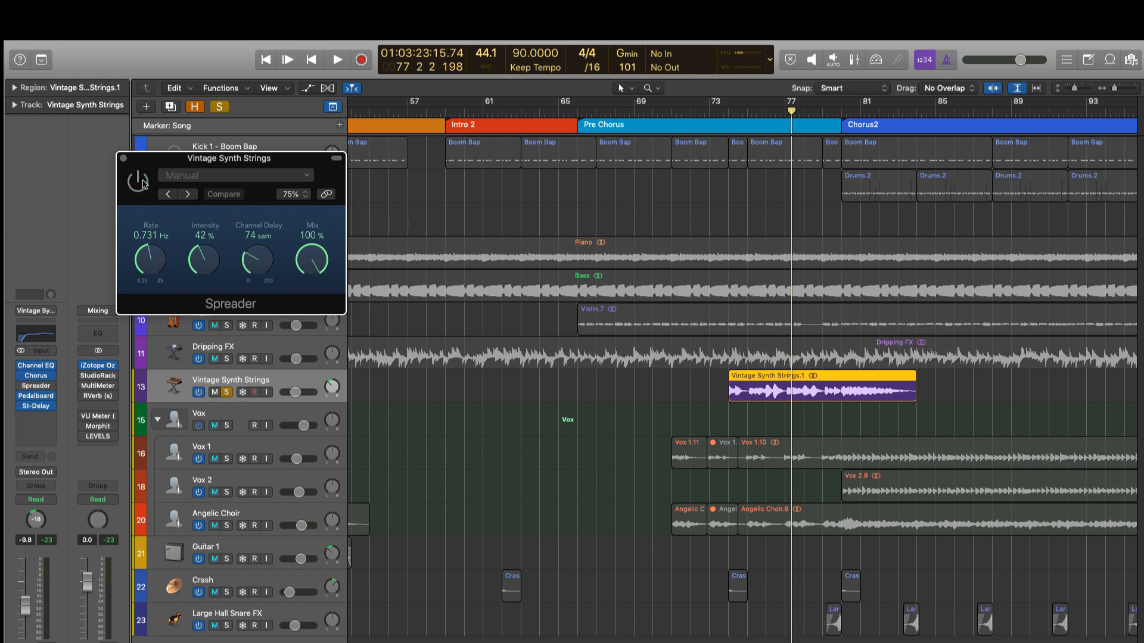
{"action": "key", "text": "space"}
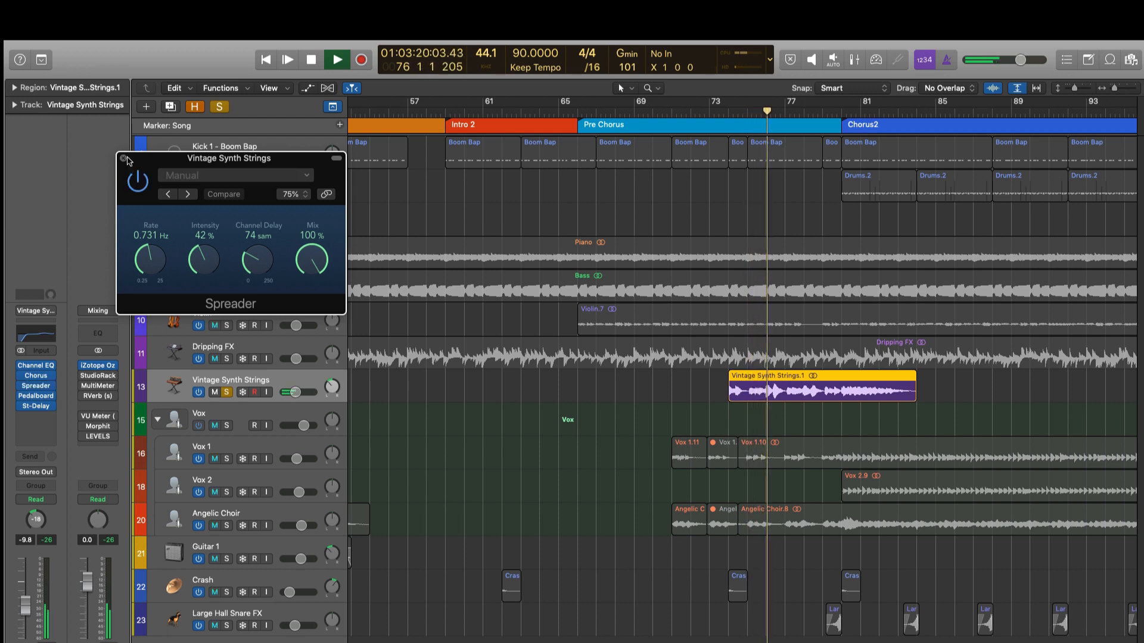
{"action": "left_click", "coordinate": [137, 180]}
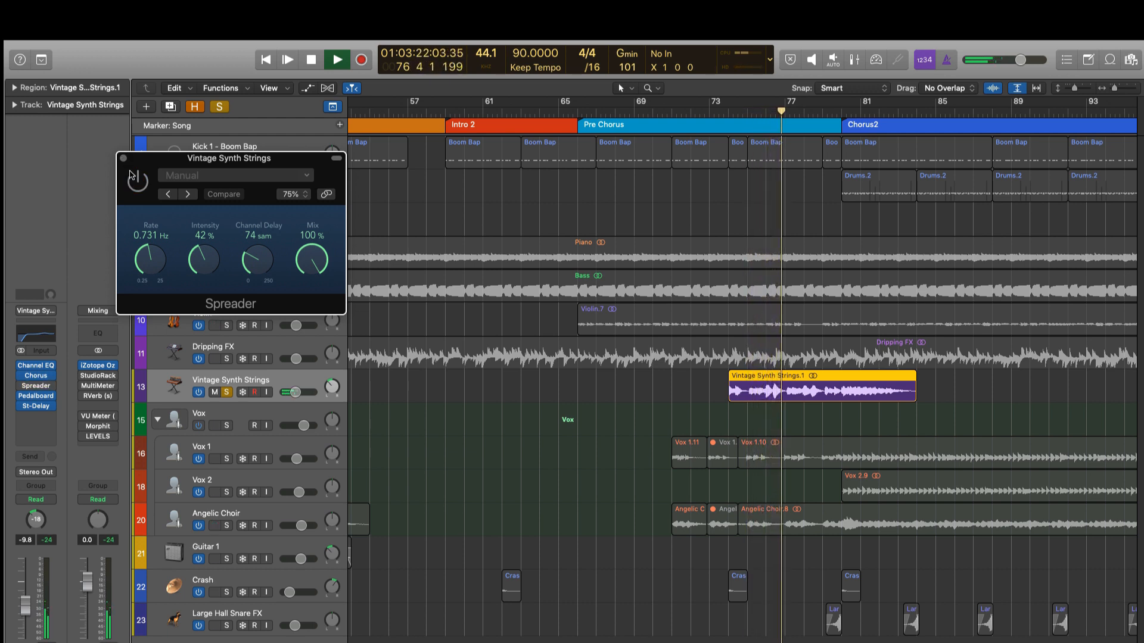
{"action": "left_click", "coordinate": [124, 158]}
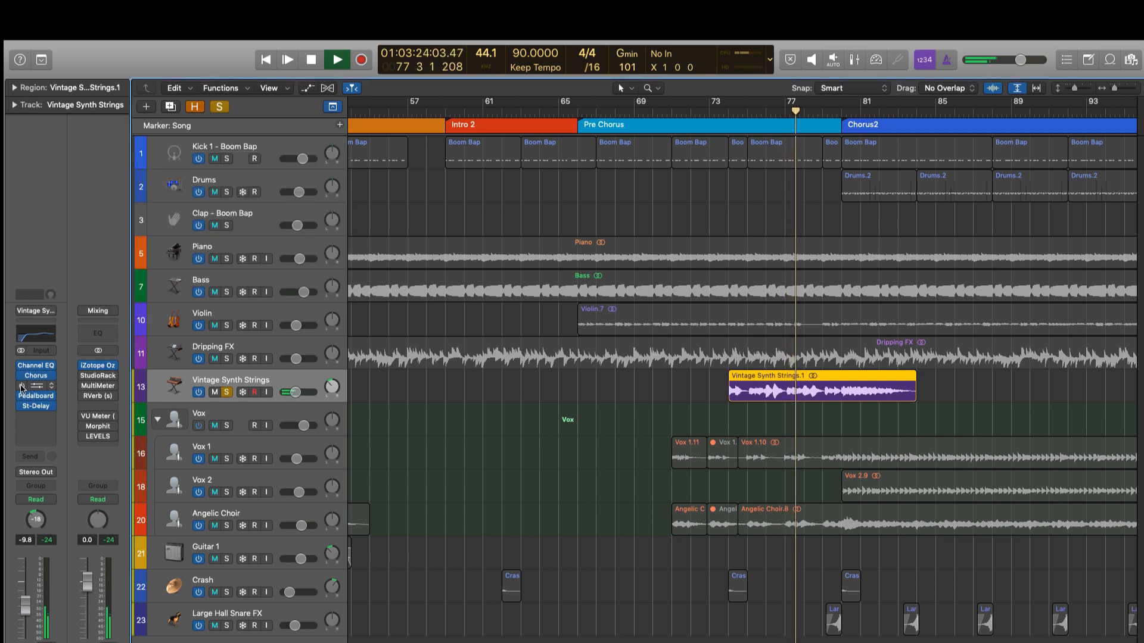
{"action": "key", "text": "space"}
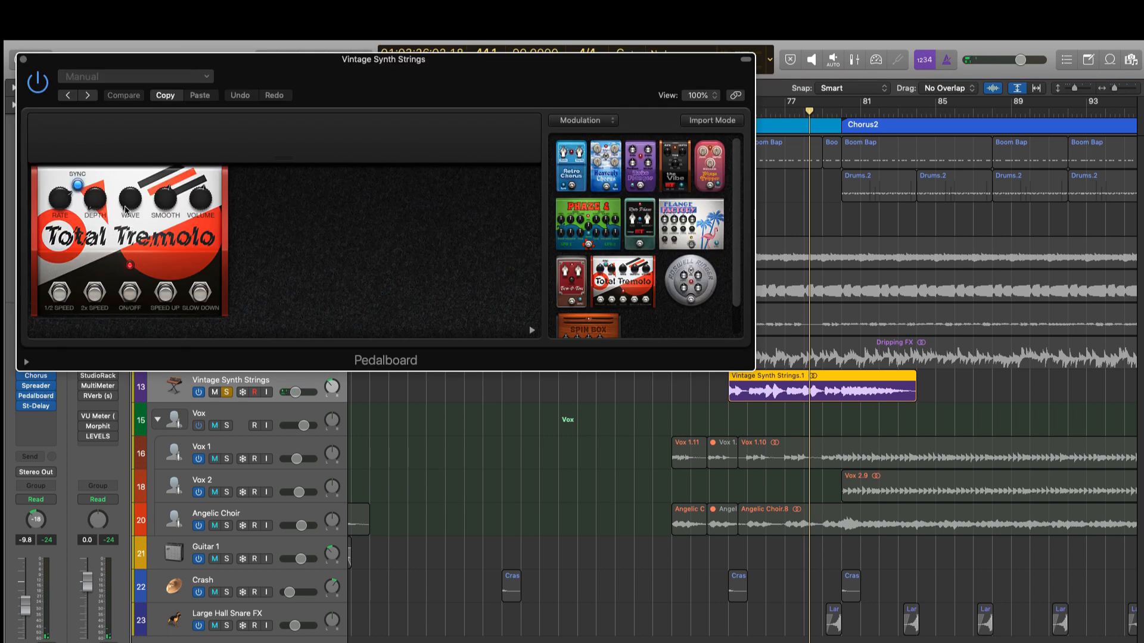
Compare the Vintage Synth Strings with and without the Pedalboard's Total Tremolo during playback and close the Pedalboard.
{"action": "left_click_drag", "start_coordinate": [73, 57], "coordinate": [210, 97]}
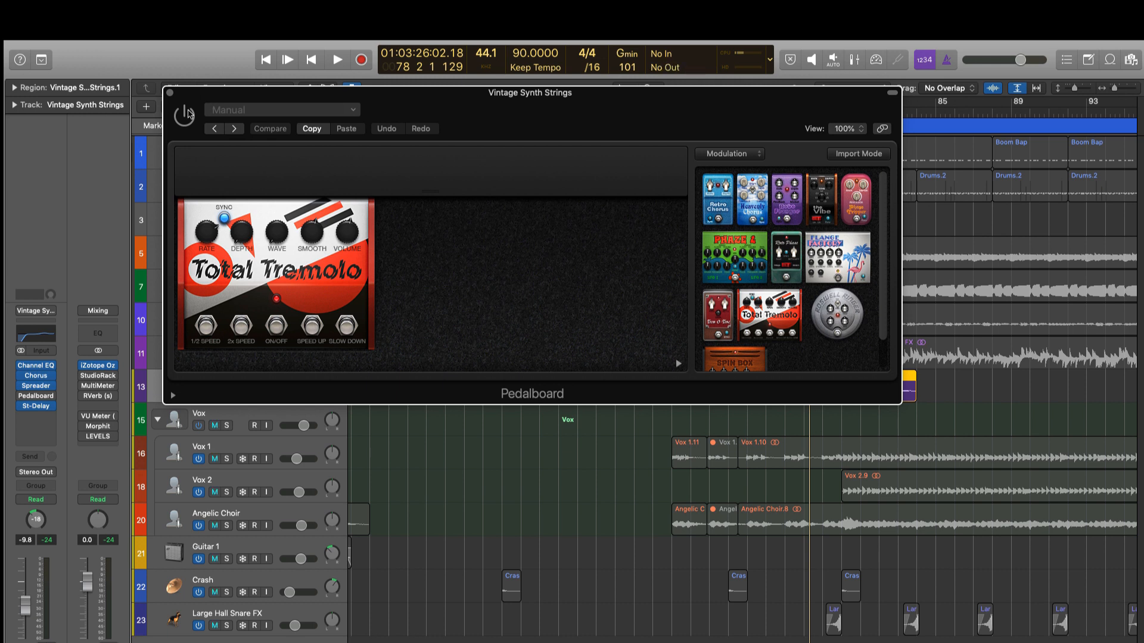
{"action": "key", "text": "space"}
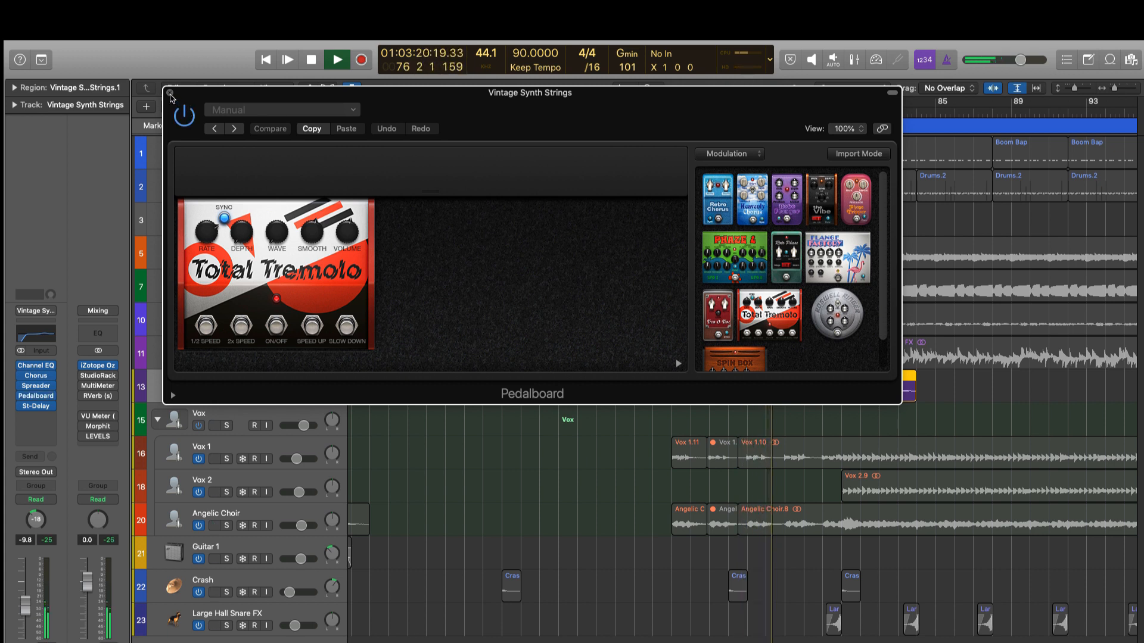
{"action": "left_click", "coordinate": [169, 94]}
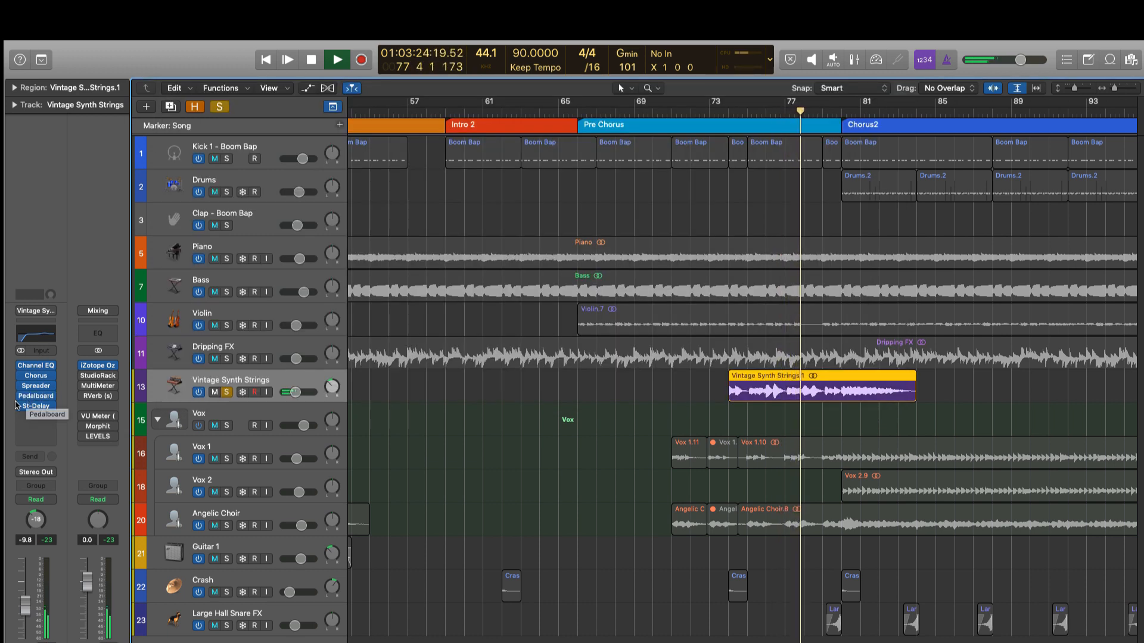
{"action": "mouse_move", "coordinate": [22, 396]}
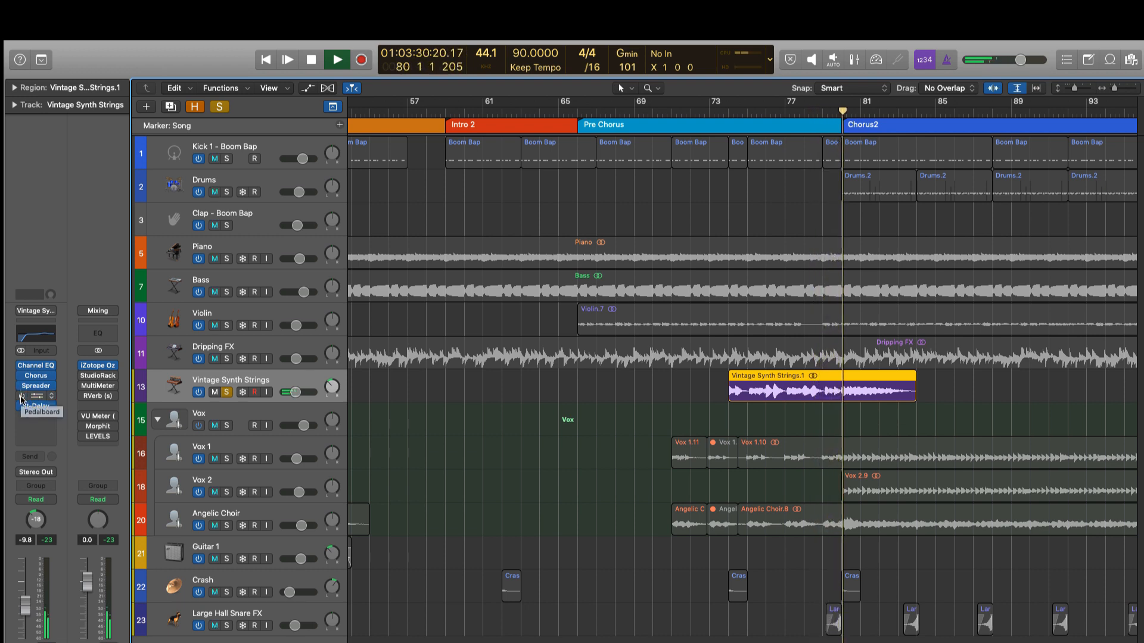
Compare the Vintage Synth Strings with and without the Stereo Delay during playback, close the plug-in and end the track's solo.
{"action": "key", "text": "space"}
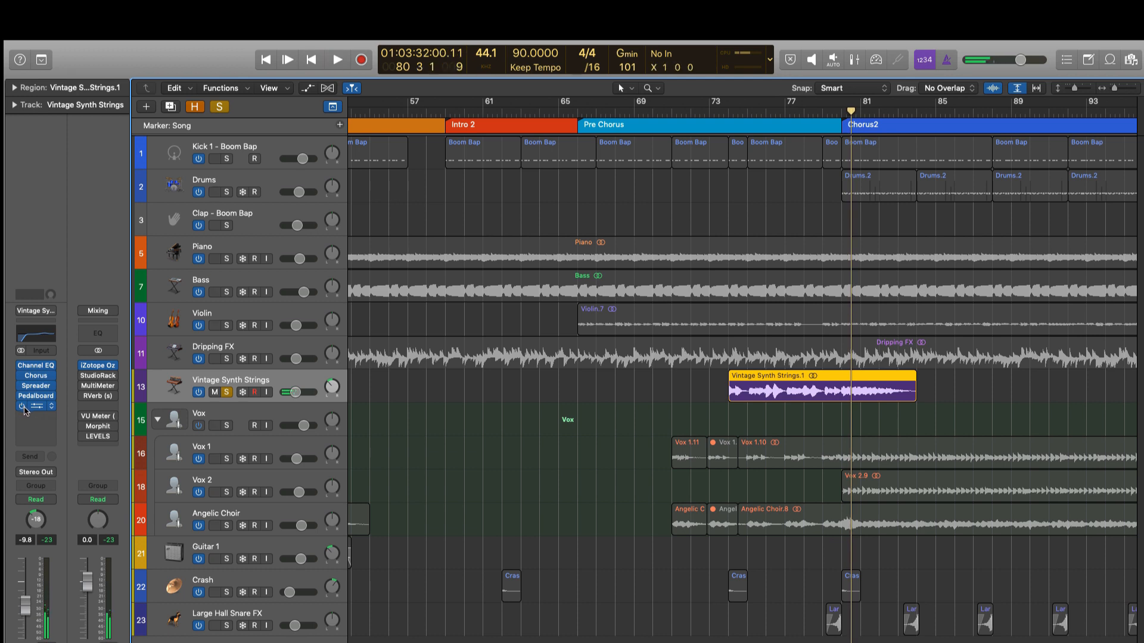
{"action": "left_click", "coordinate": [37, 407]}
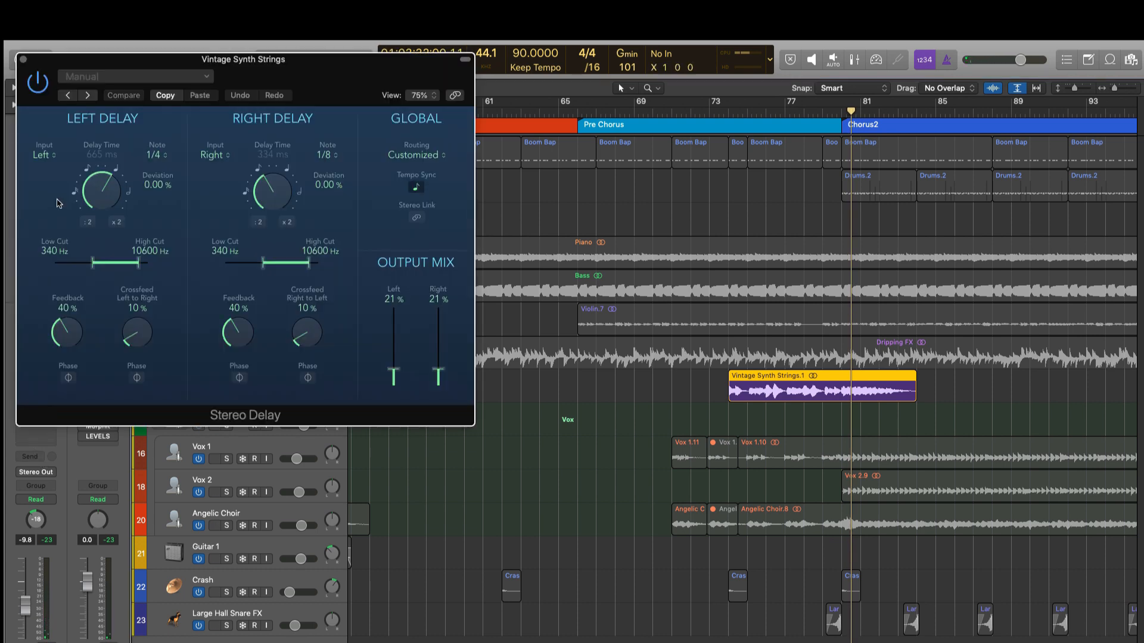
{"action": "key", "text": "space"}
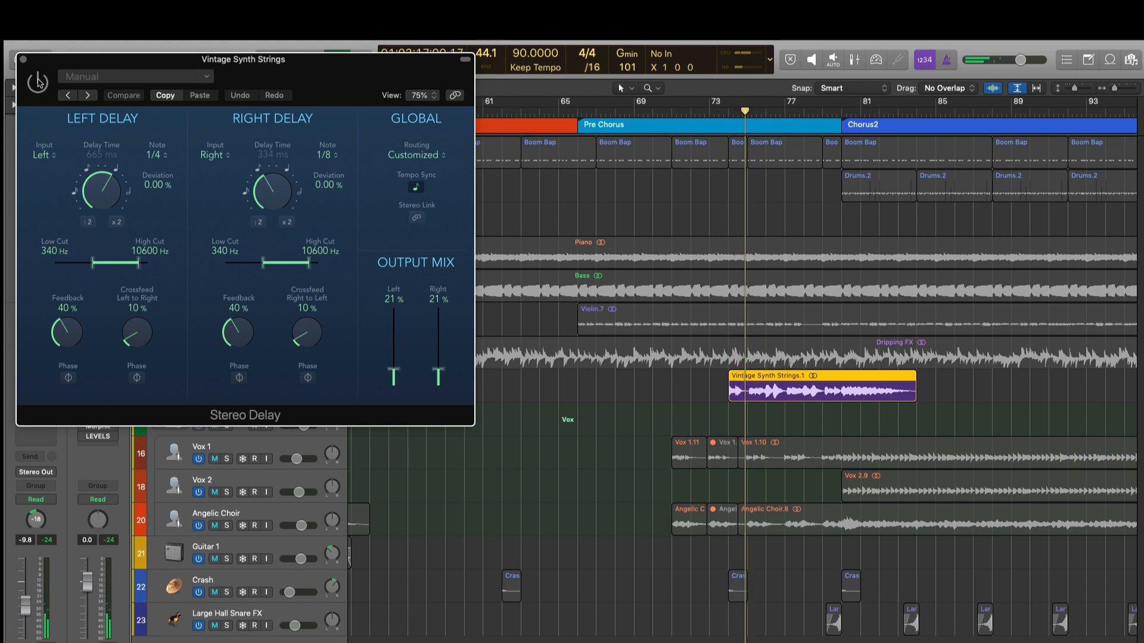
{"action": "left_click", "coordinate": [24, 60]}
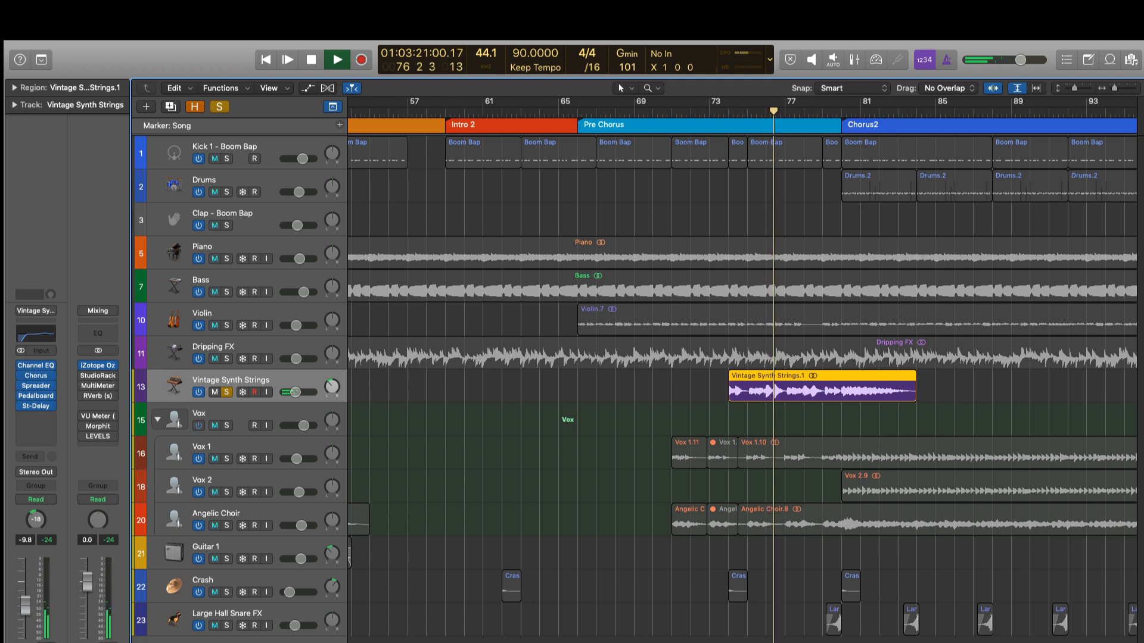
{"action": "key", "text": "space"}
{"action": "key", "text": "s"}
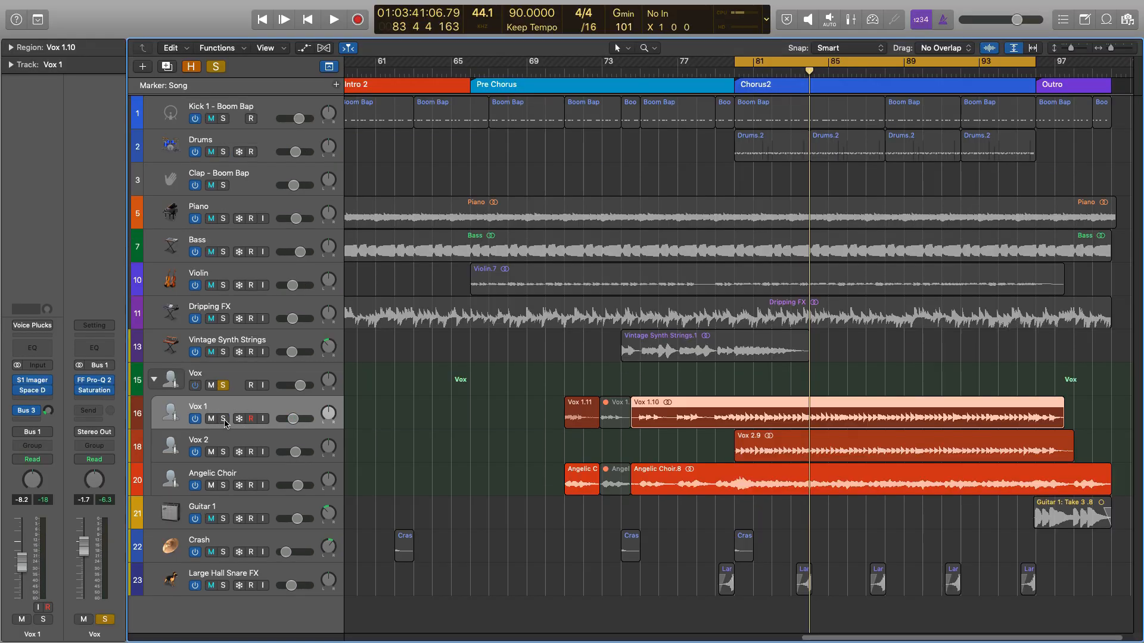
Solo Vox 1, compare it with and without the S1 Imager and the Space Designer during playback, and end its solo.
{"action": "left_click", "coordinate": [224, 420]}
{"action": "key", "text": "space"}
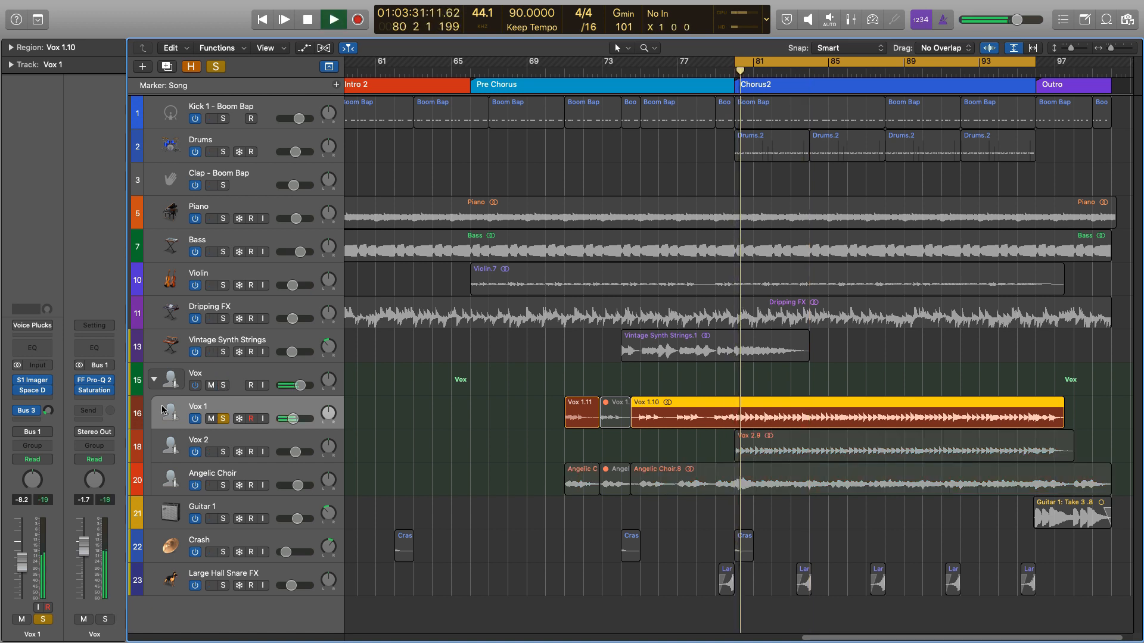
{"action": "left_click", "coordinate": [30, 381]}
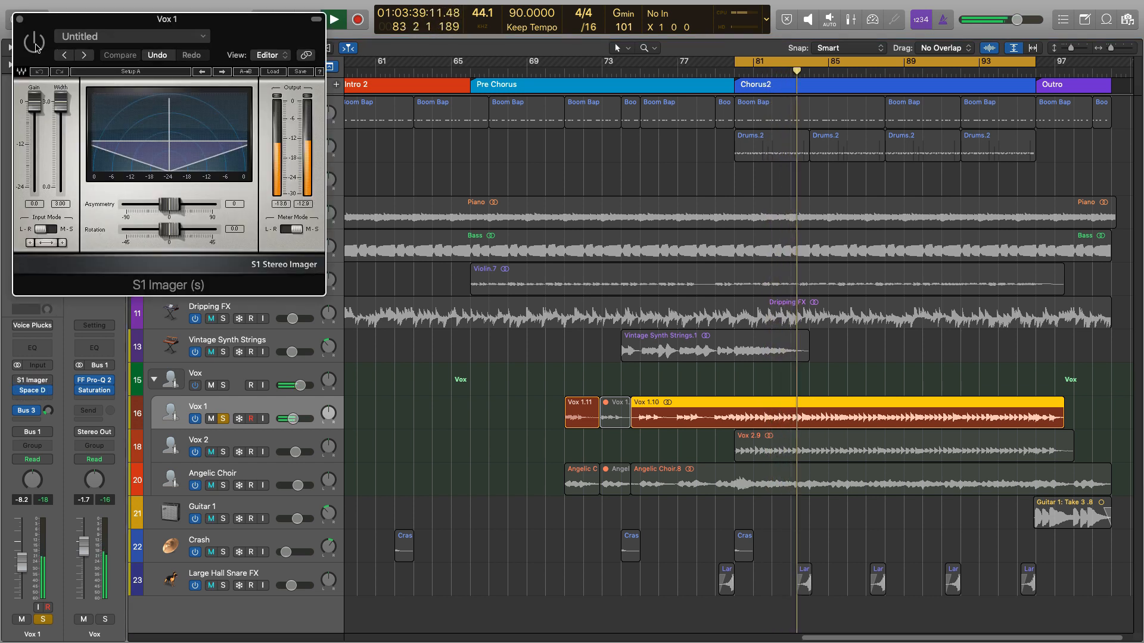
{"action": "left_click", "coordinate": [32, 45]}
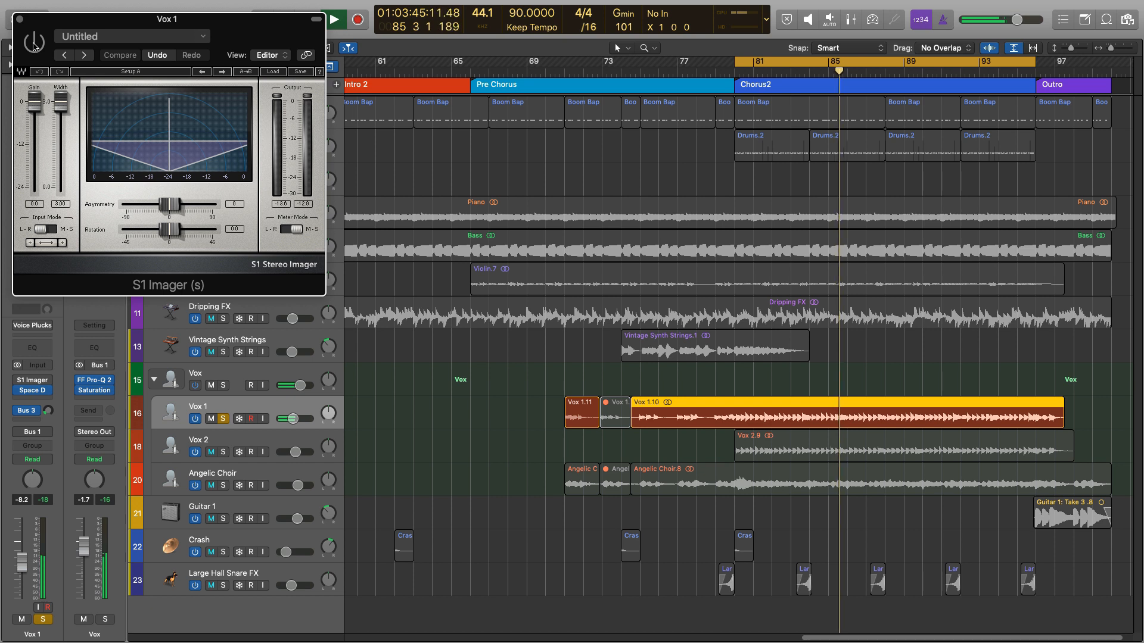
{"action": "left_click", "coordinate": [20, 19]}
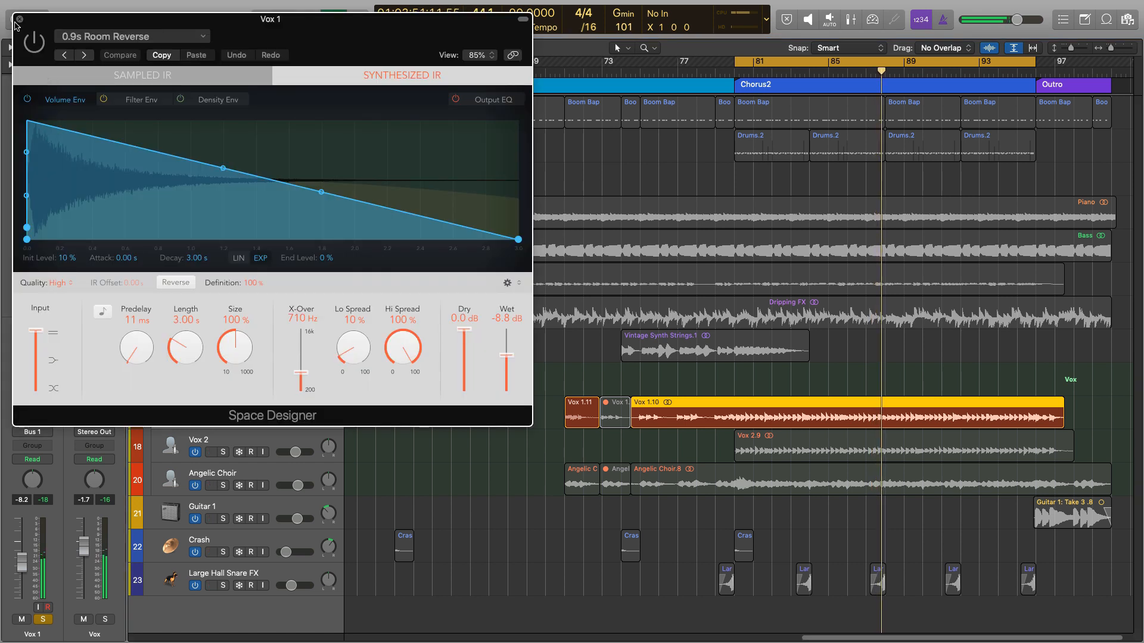
{"action": "left_click", "coordinate": [19, 20]}
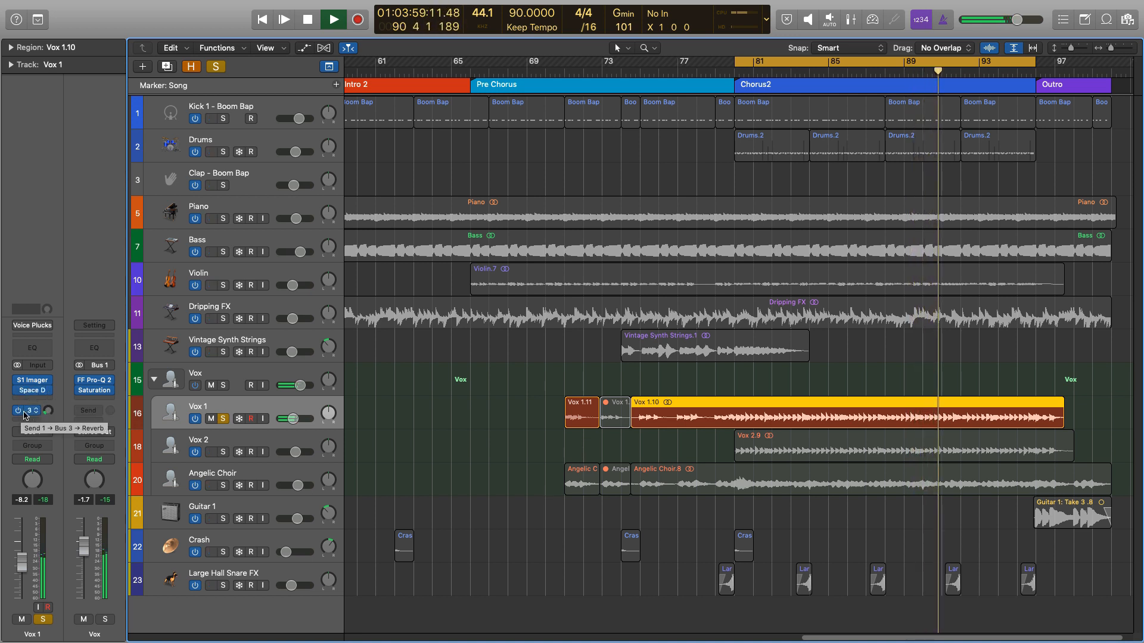
{"action": "left_click", "coordinate": [223, 419]}
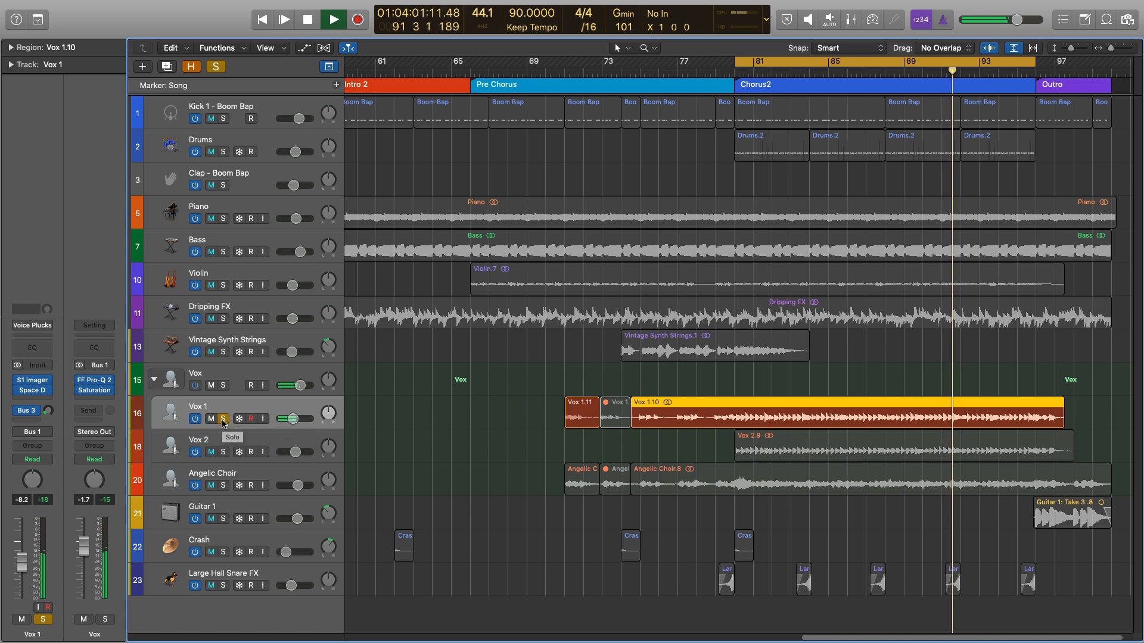
Solo Vox 2, compare it with and without the Space Designer's 0.9s Room Reverse during playback, and end its solo.
{"action": "left_click", "coordinate": [225, 441]}
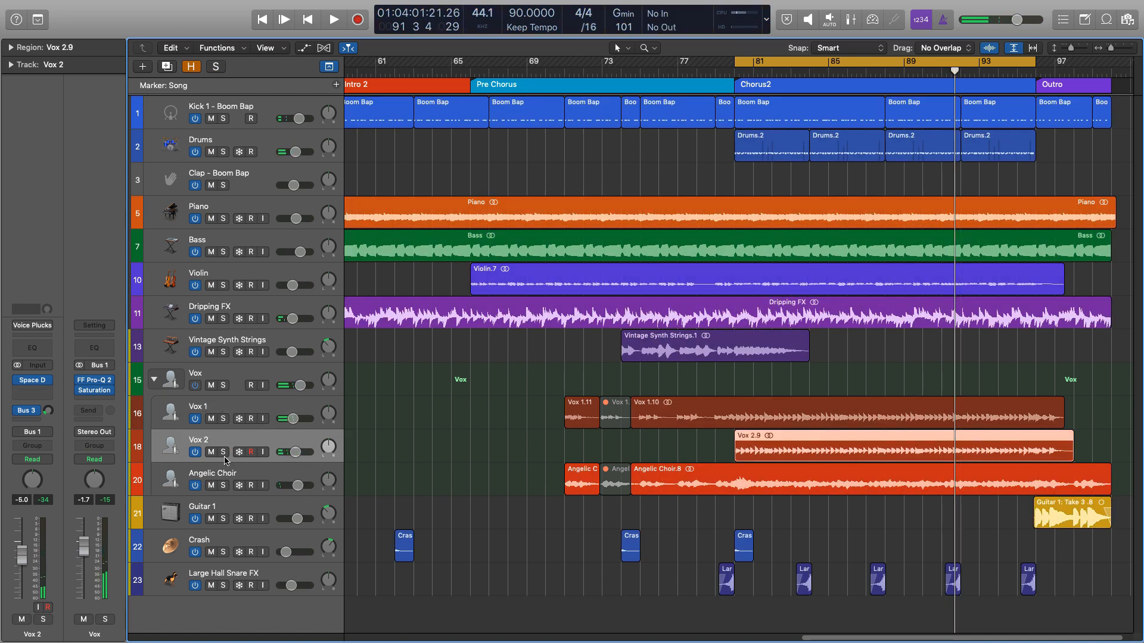
{"action": "left_click", "coordinate": [224, 453]}
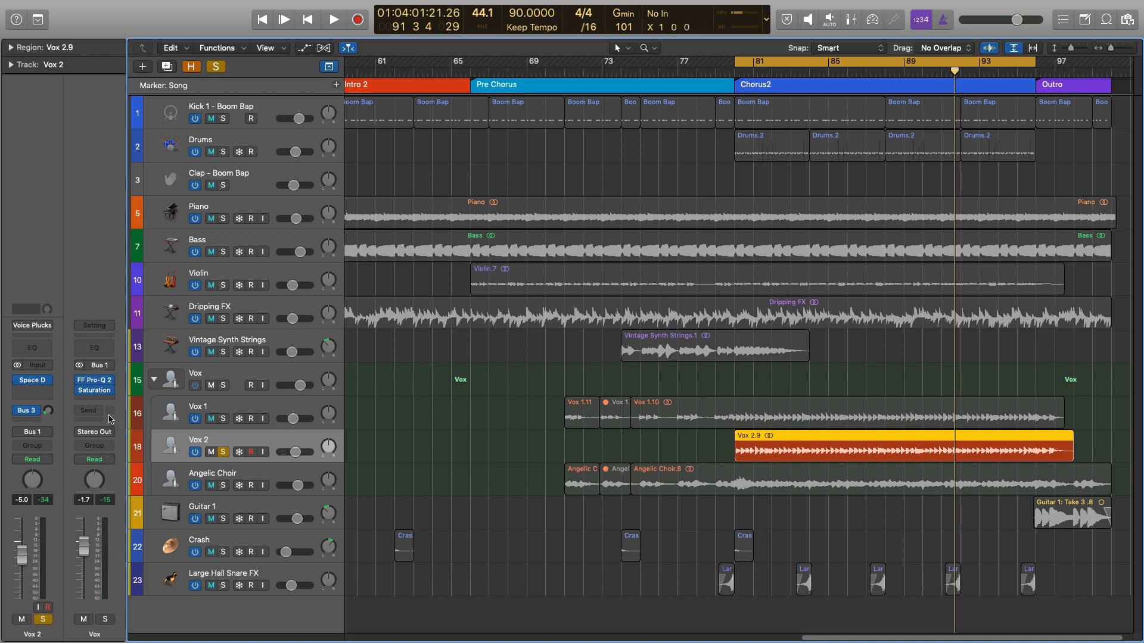
{"action": "key", "text": "space"}
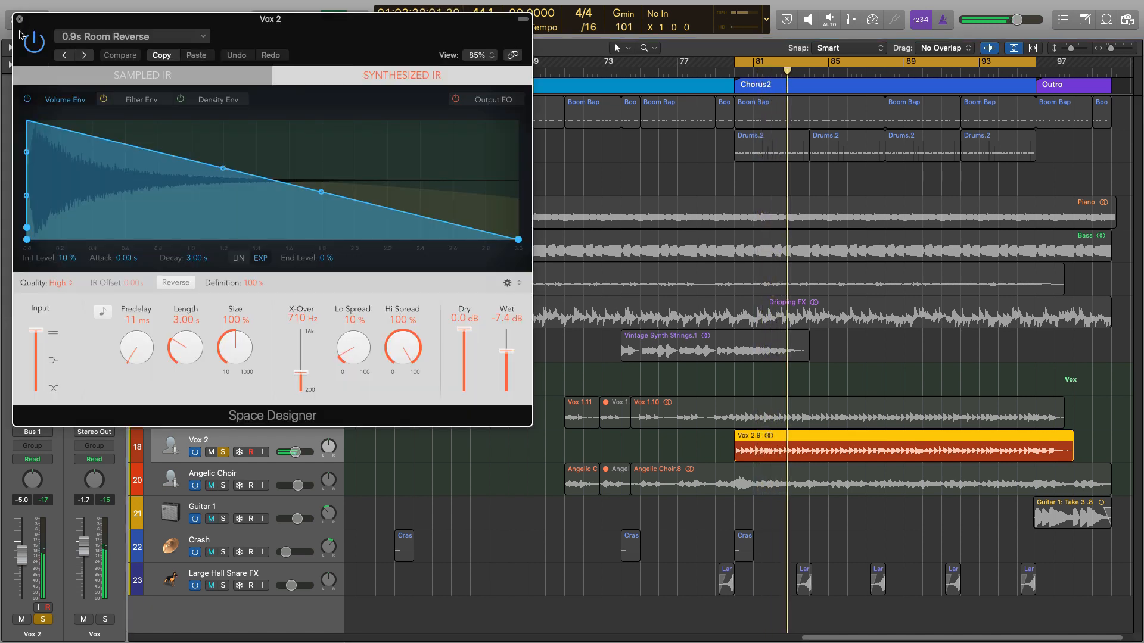
{"action": "left_click", "coordinate": [18, 18]}
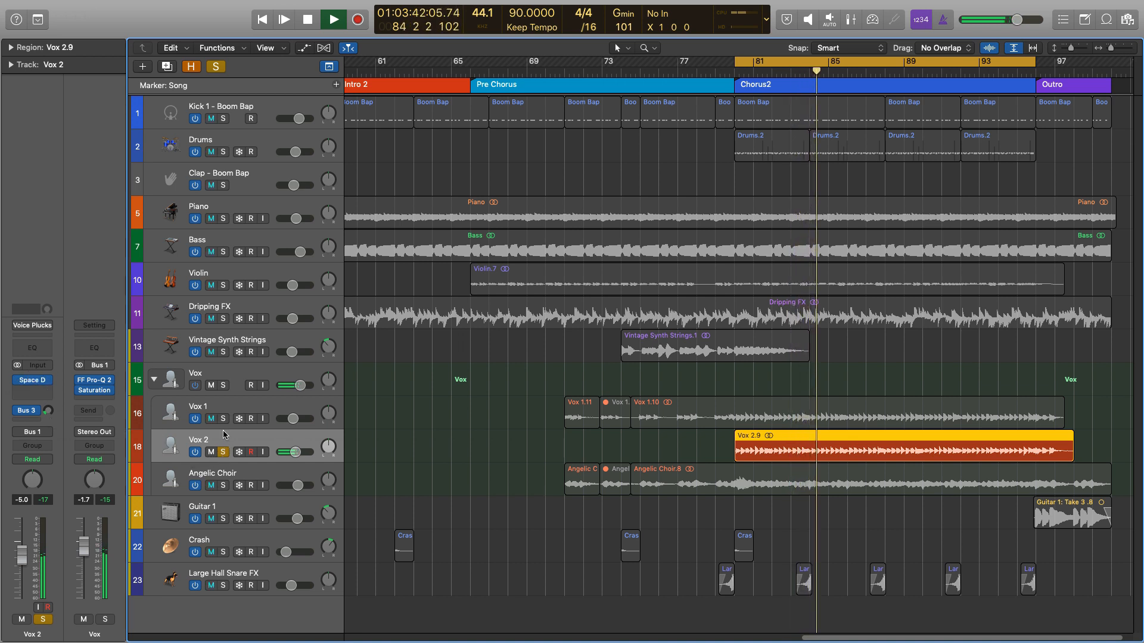
{"action": "key", "text": "space"}
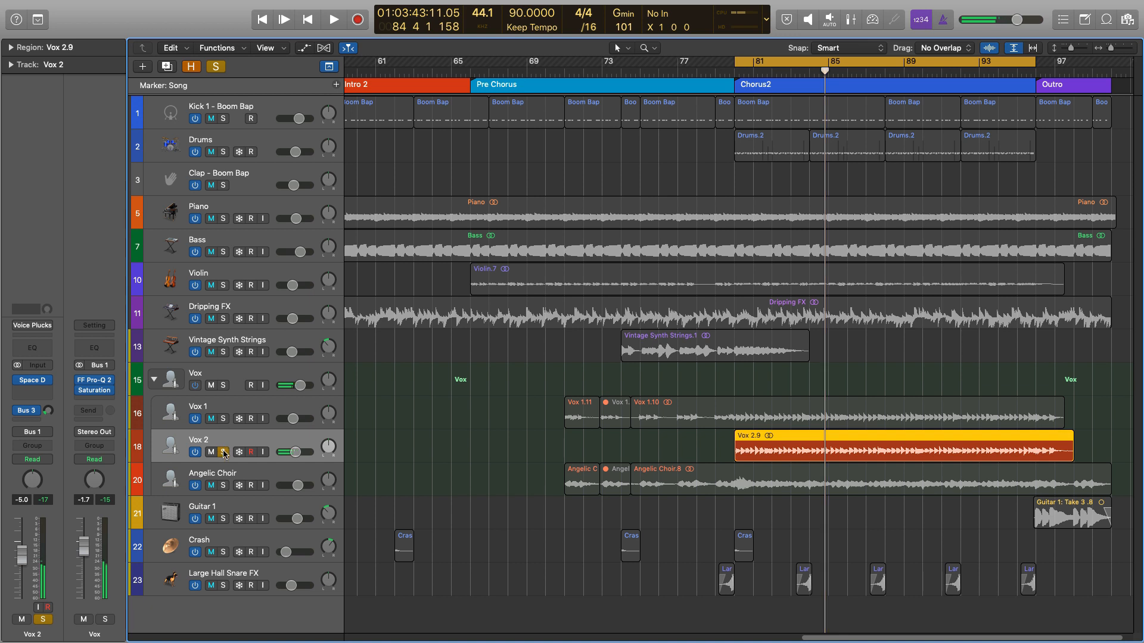
{"action": "left_click", "coordinate": [224, 453]}
Solo the Angelic Choir track, review its Gain plug-in settings and close the plug-in.
{"action": "left_click", "coordinate": [222, 485]}
{"action": "left_click", "coordinate": [223, 475]}
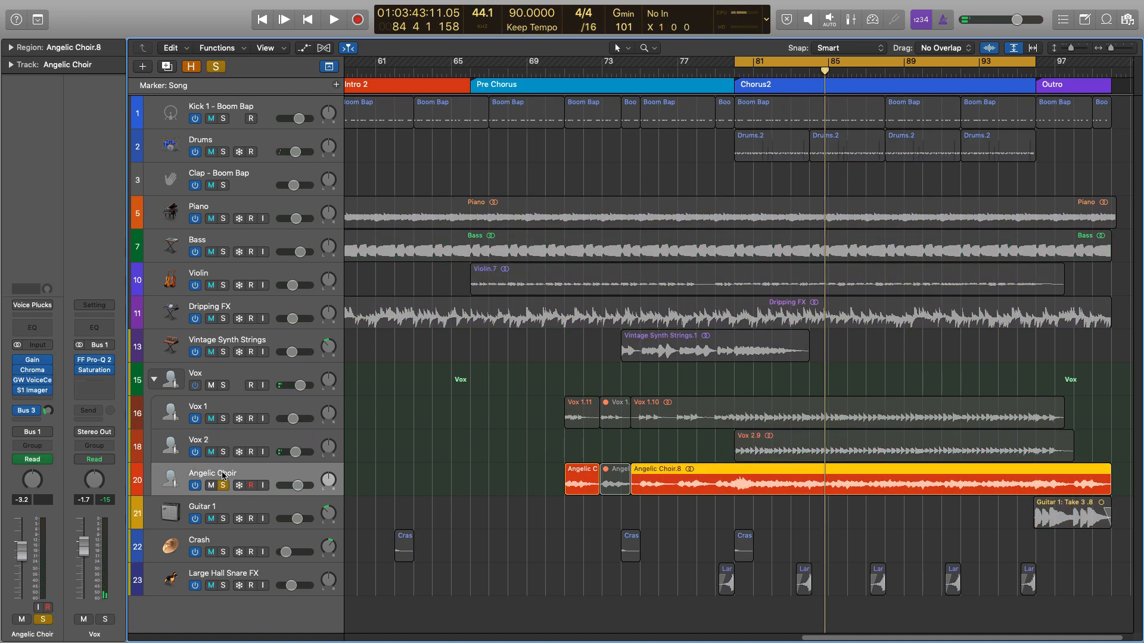
{"action": "left_click", "coordinate": [35, 363]}
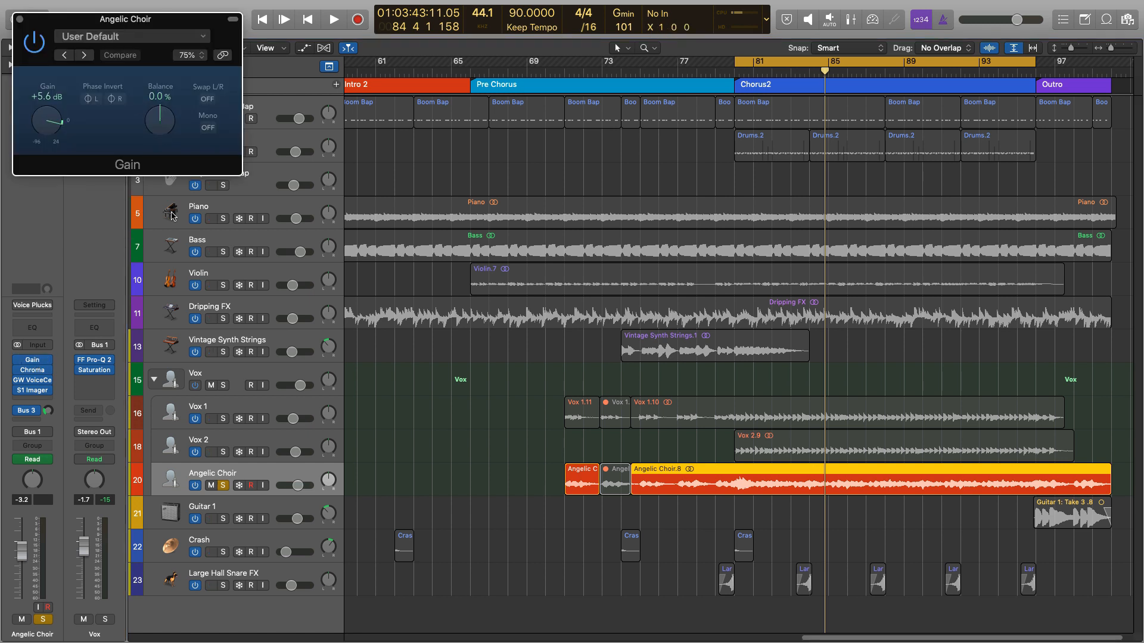
{"action": "left_click_drag", "start_coordinate": [60, 87], "coordinate": [314, 284]}
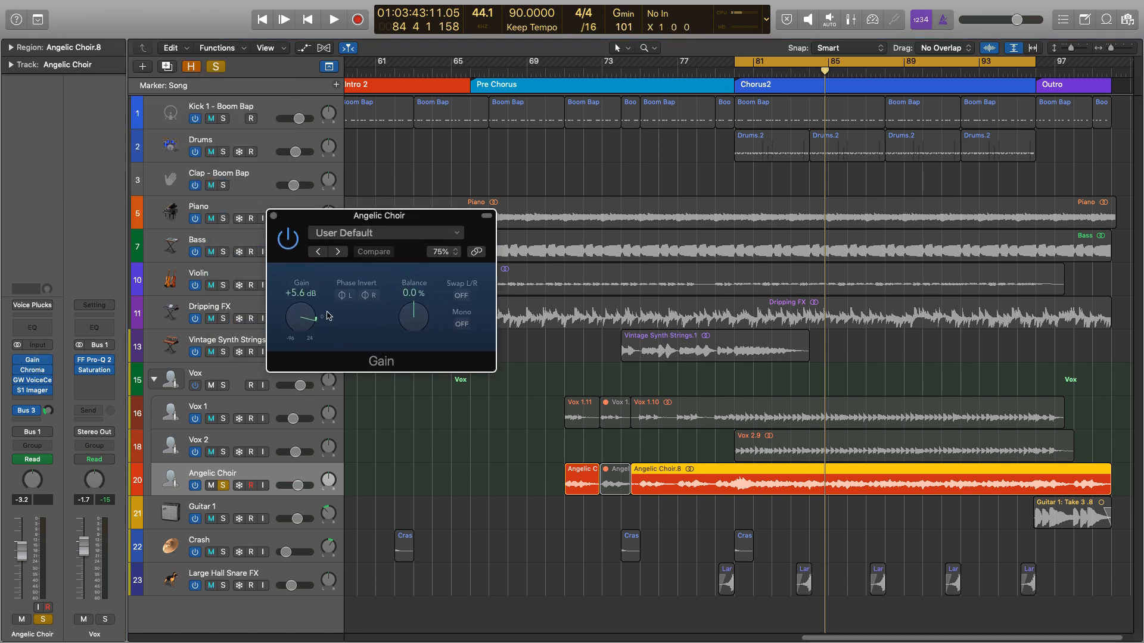
{"action": "left_click", "coordinate": [274, 217]}
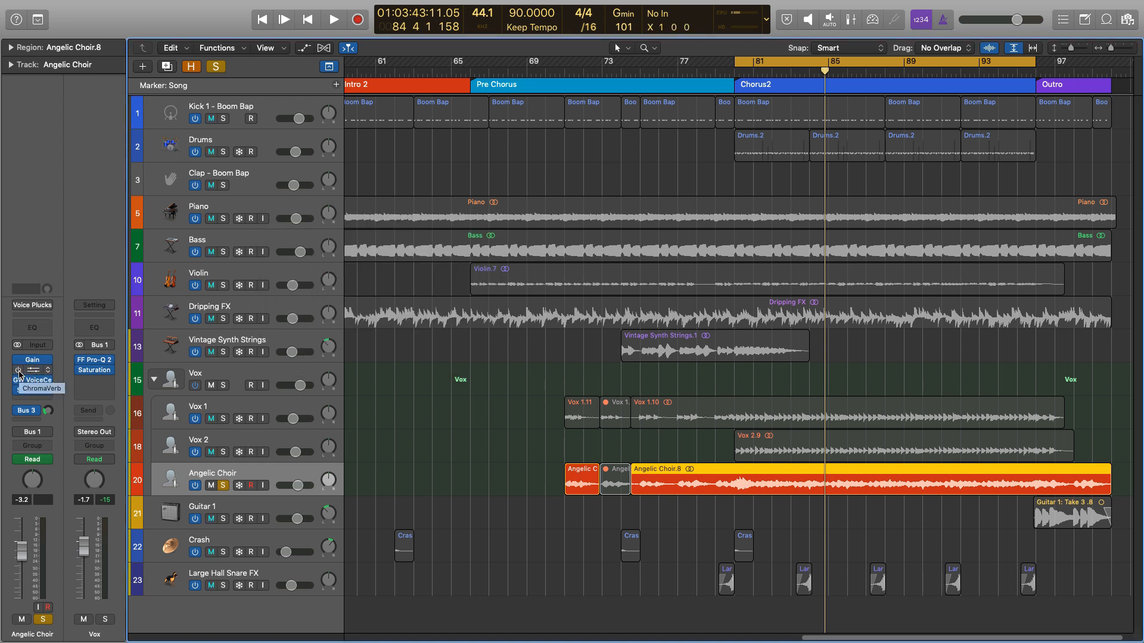
Move the cycle start to bar 81, compare the Angelic Choir with and without ChromaVerb during playback, and close the plug-in.
{"action": "left_click", "coordinate": [30, 370]}
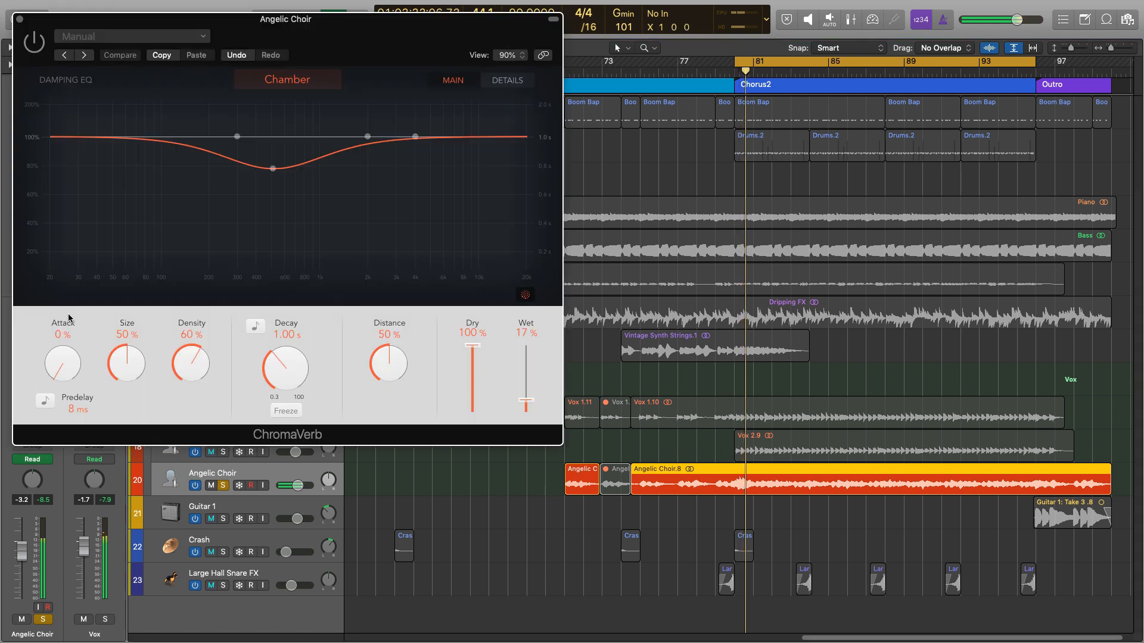
{"action": "left_click_drag", "start_coordinate": [734, 62], "coordinate": [754, 62]}
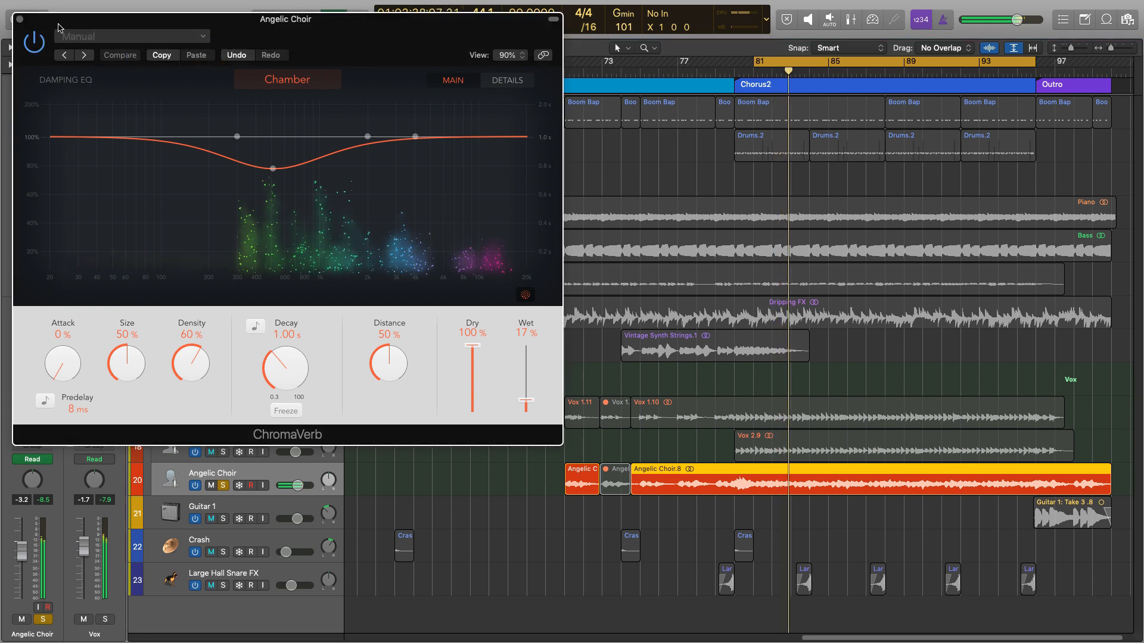
{"action": "left_click_drag", "start_coordinate": [60, 27], "coordinate": [271, 149]}
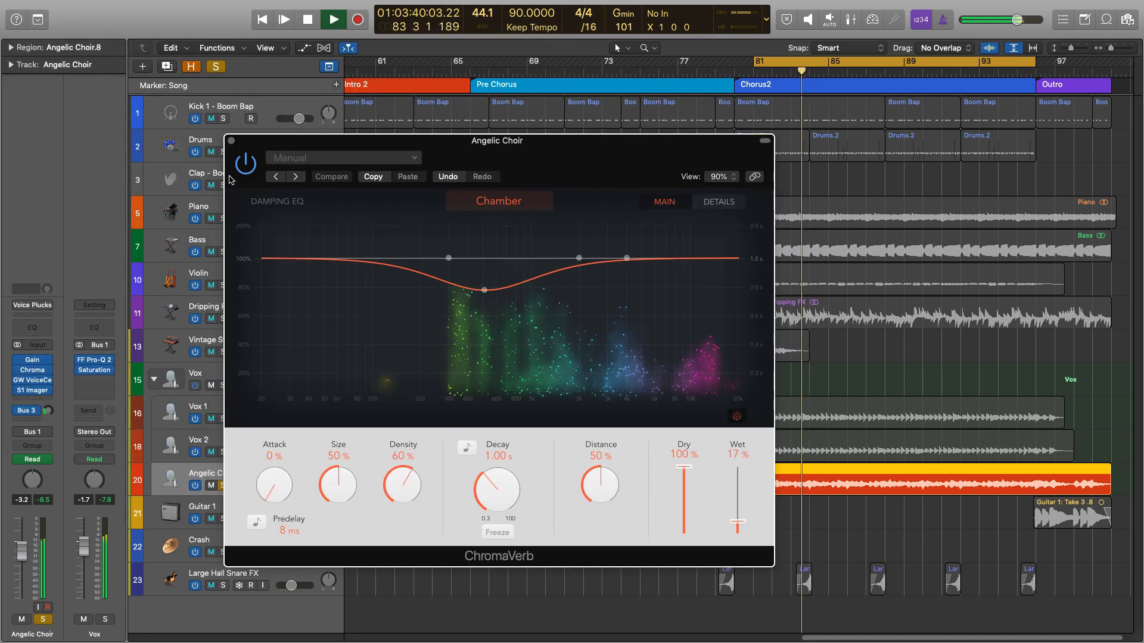
{"action": "left_click", "coordinate": [246, 164]}
{"action": "left_click", "coordinate": [232, 141]}
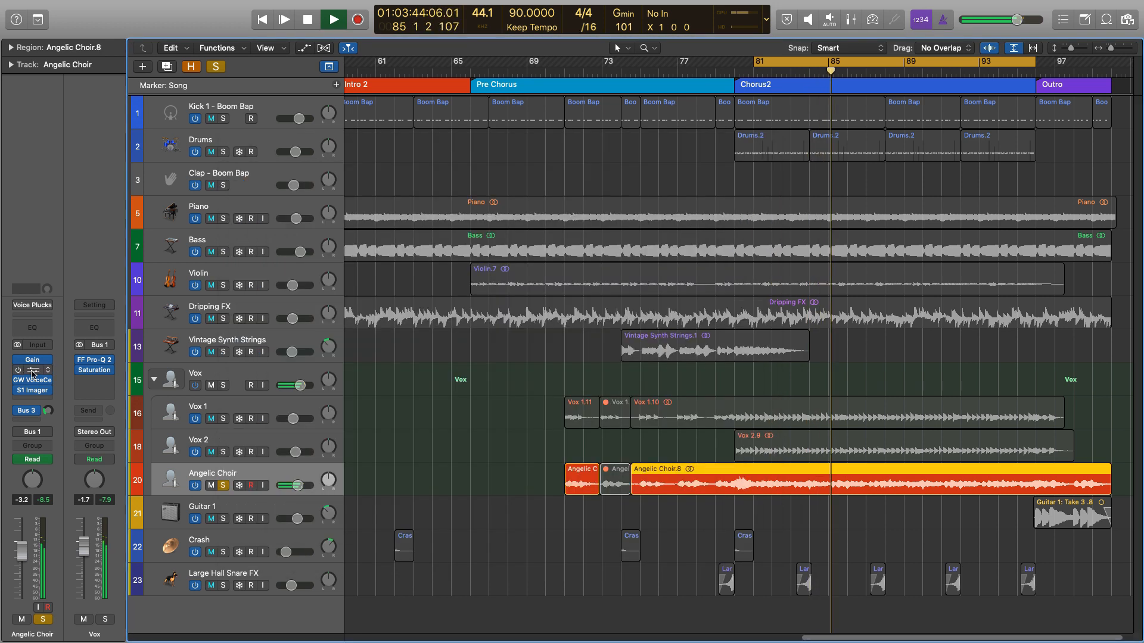
{"action": "key", "text": "space"}
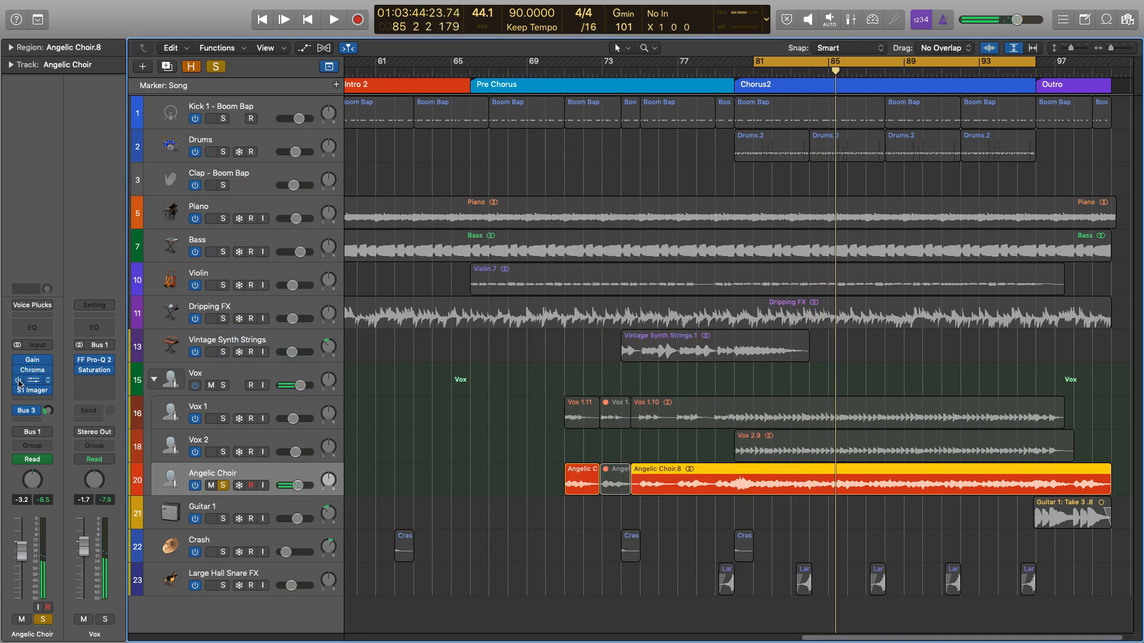
Review the Angelic Choir's GW VoiceCentric delay, doubler and reverb settings, close the plug-in and play the track to hear its effect.
{"action": "left_click", "coordinate": [30, 381]}
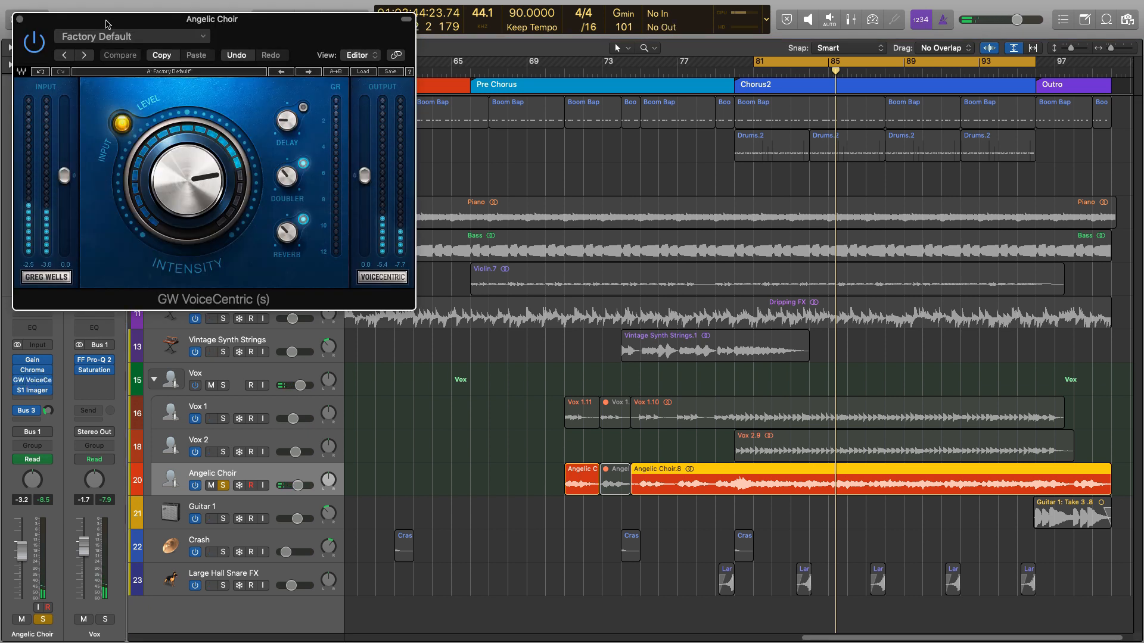
{"action": "left_click_drag", "start_coordinate": [107, 24], "coordinate": [376, 232]}
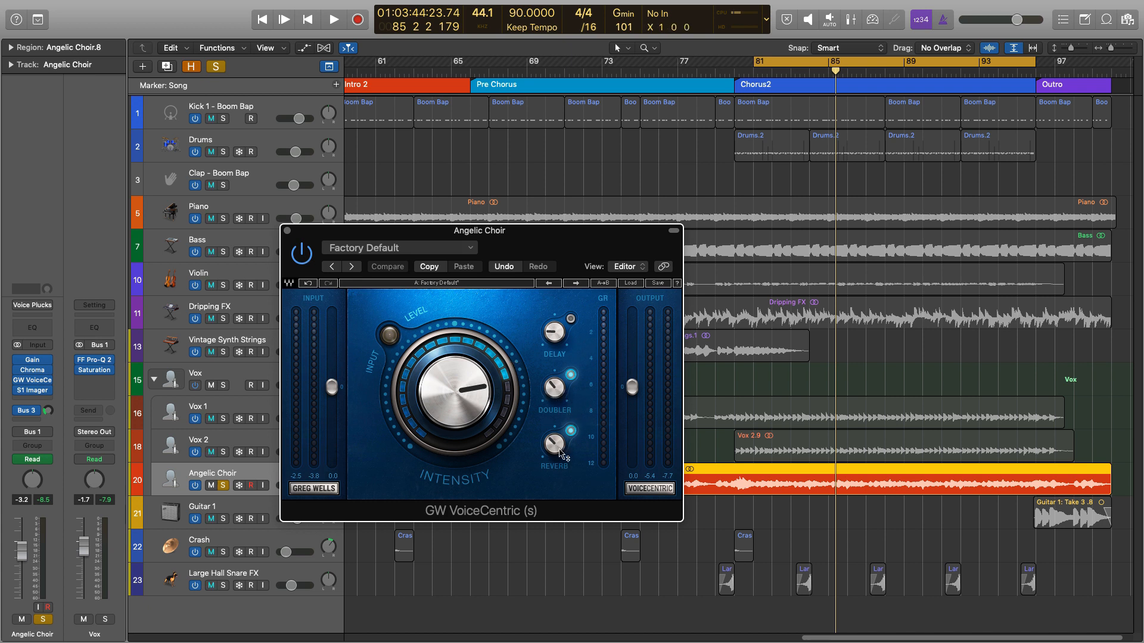
{"action": "left_click", "coordinate": [287, 231]}
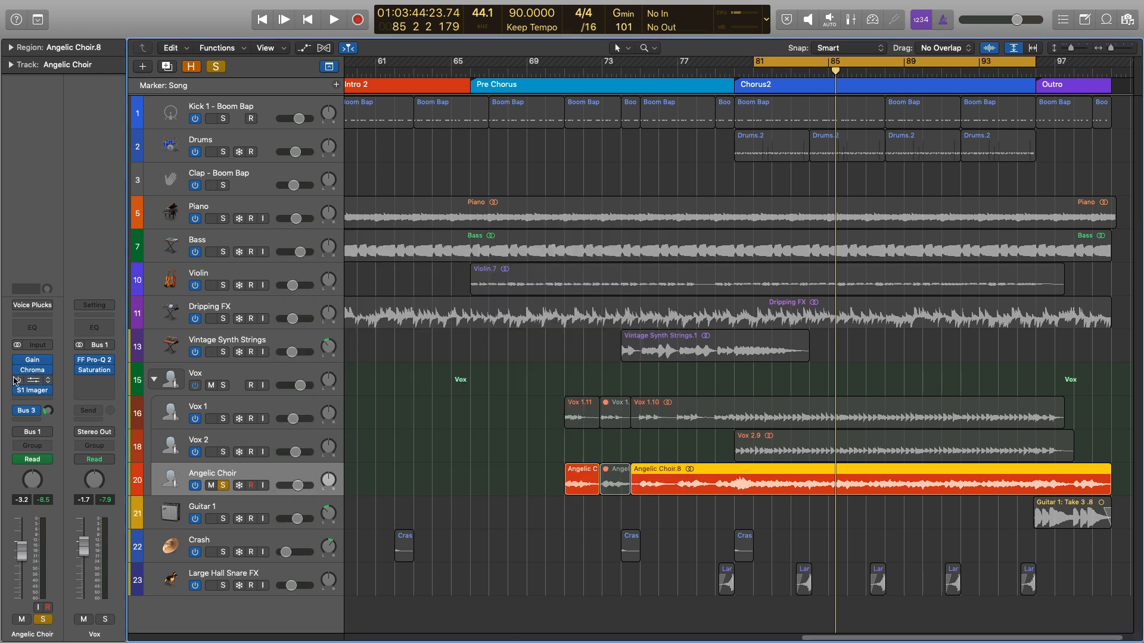
{"action": "key", "text": "space"}
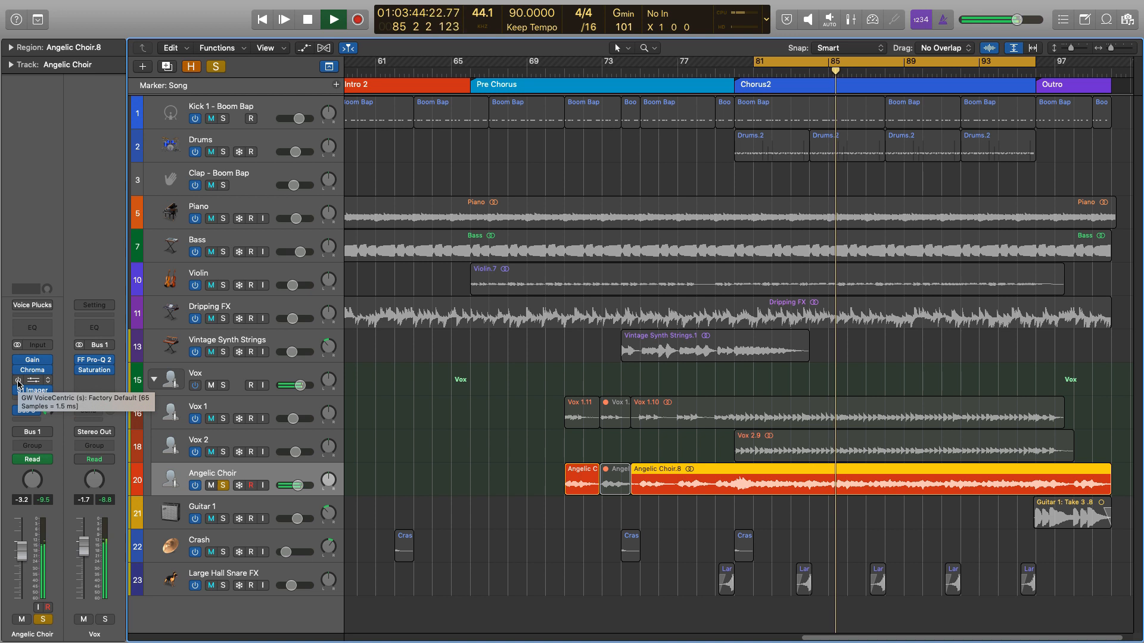
{"action": "key", "text": "space"}
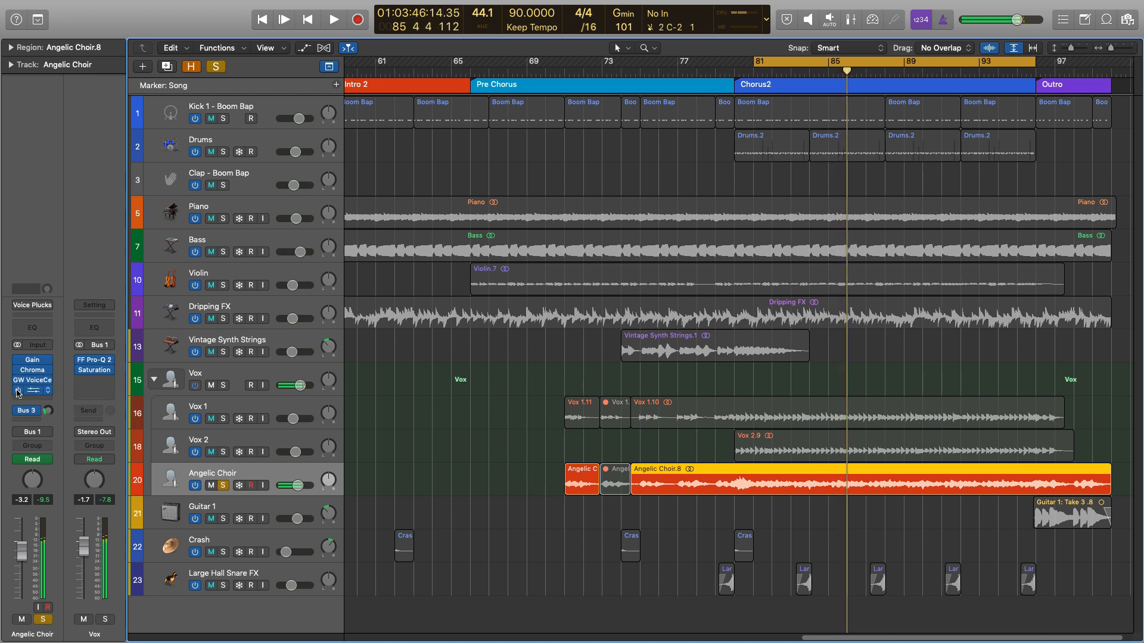
Open the Angelic Choir's S1 Imager and compare the track with and without its stereo widening during playback.
{"action": "left_click", "coordinate": [27, 391]}
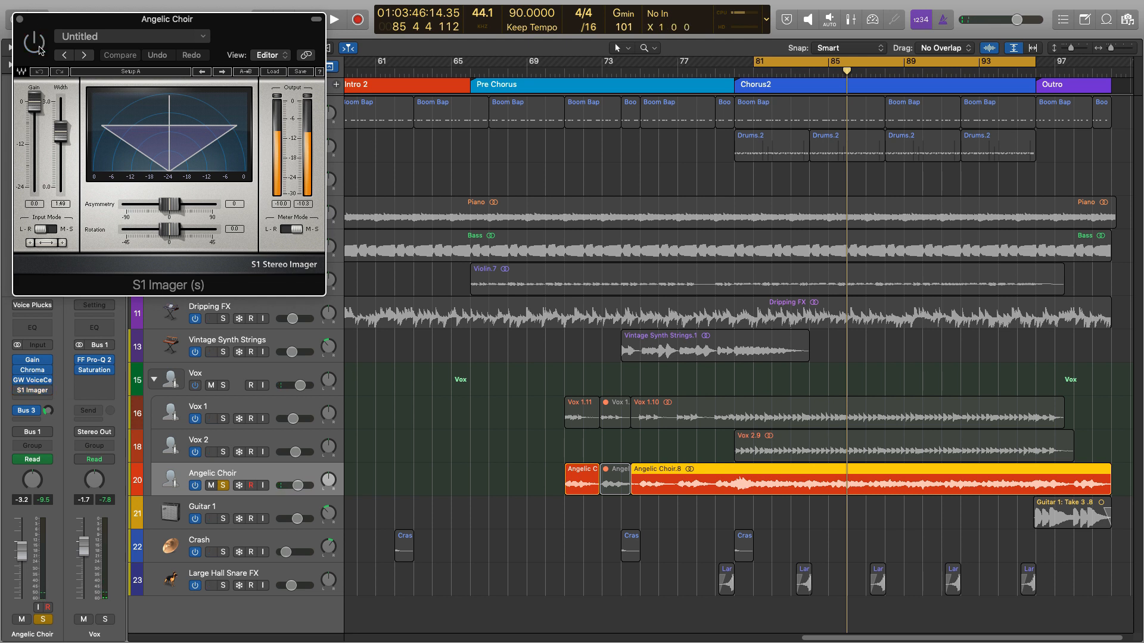
{"action": "key", "text": "space"}
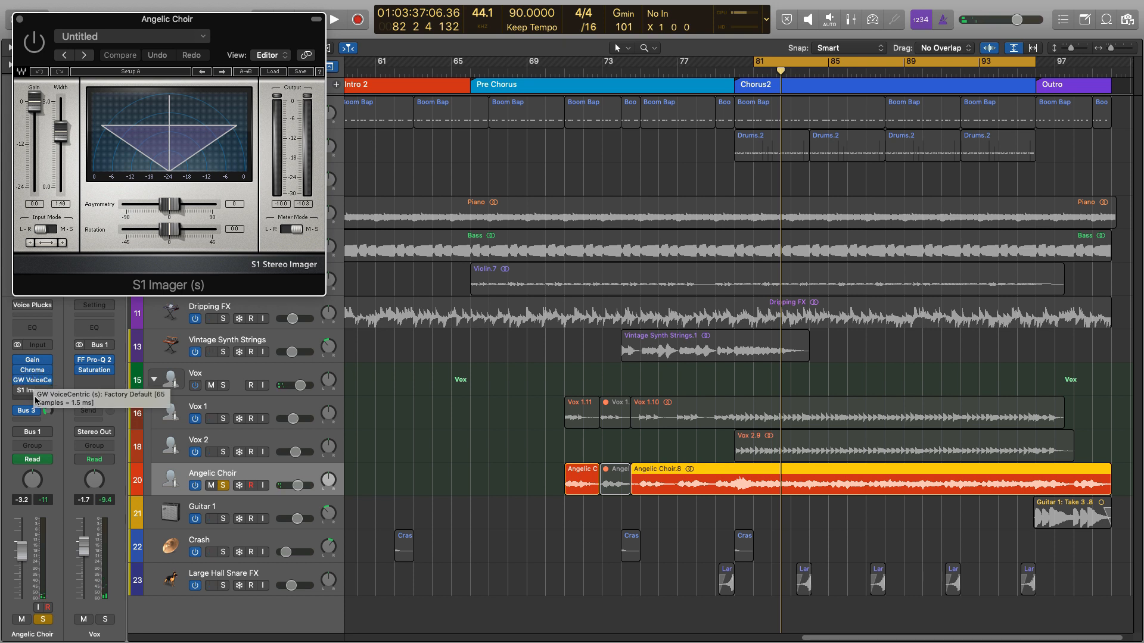
{"action": "left_click_drag", "start_coordinate": [40, 13], "coordinate": [255, 177]}
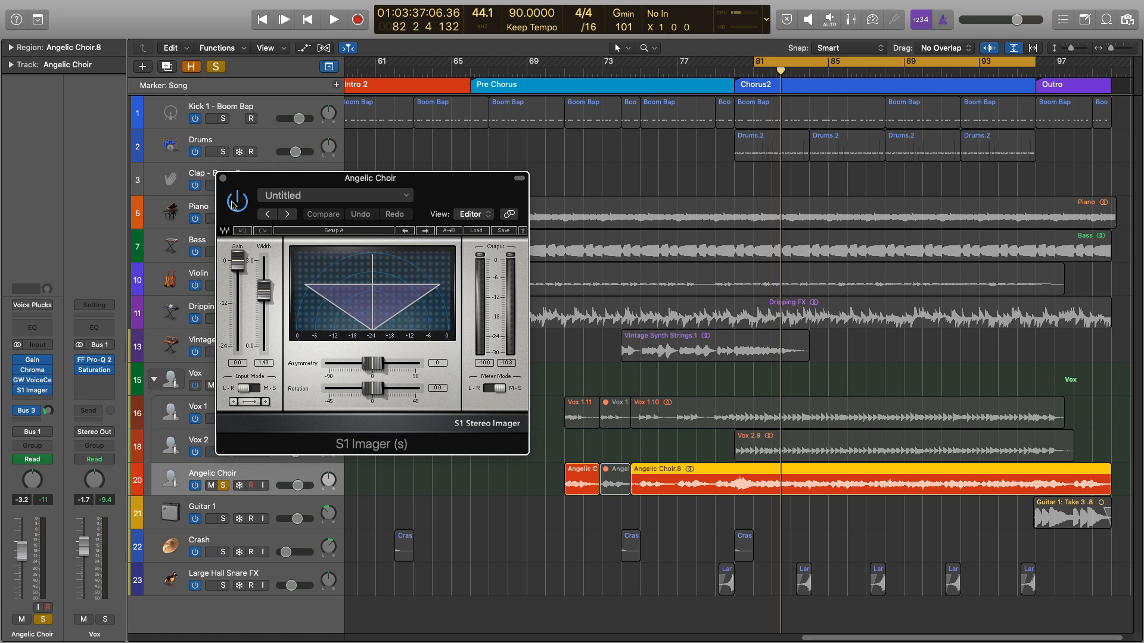
{"action": "left_click_drag", "start_coordinate": [249, 198], "coordinate": [429, 204]}
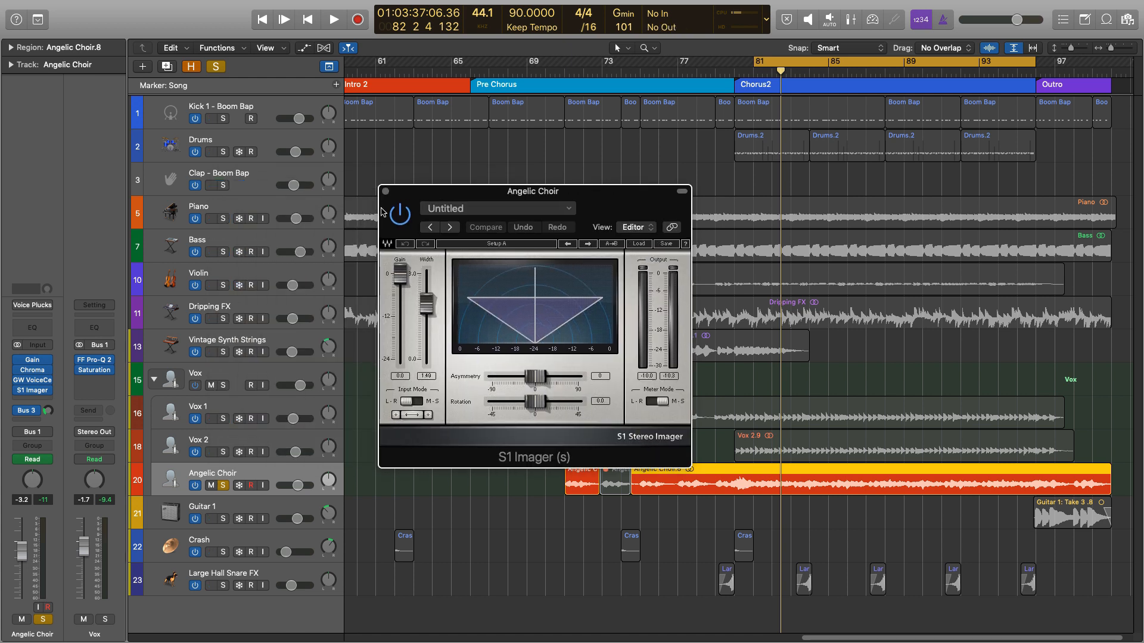
{"action": "key", "text": "space"}
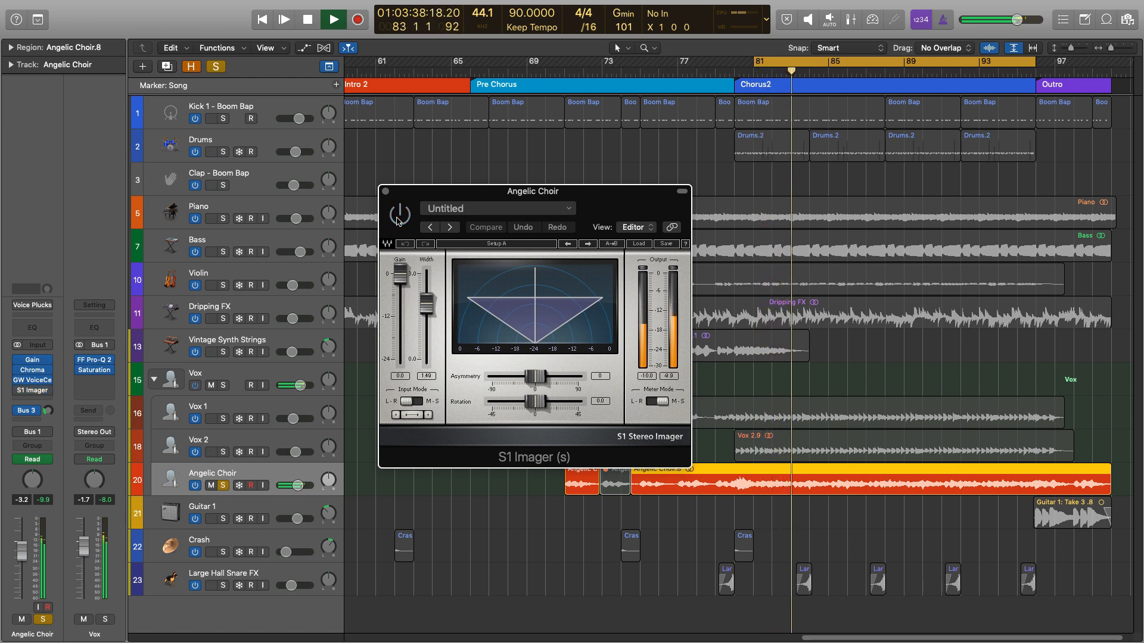
{"action": "left_click", "coordinate": [398, 217]}
{"action": "key", "text": "space"}
Solo the Vox stack, close the S1 Imager, and end the Angelic Choir's own solo in the mixer with all three vocal tracks selected.
{"action": "left_click", "coordinate": [222, 386]}
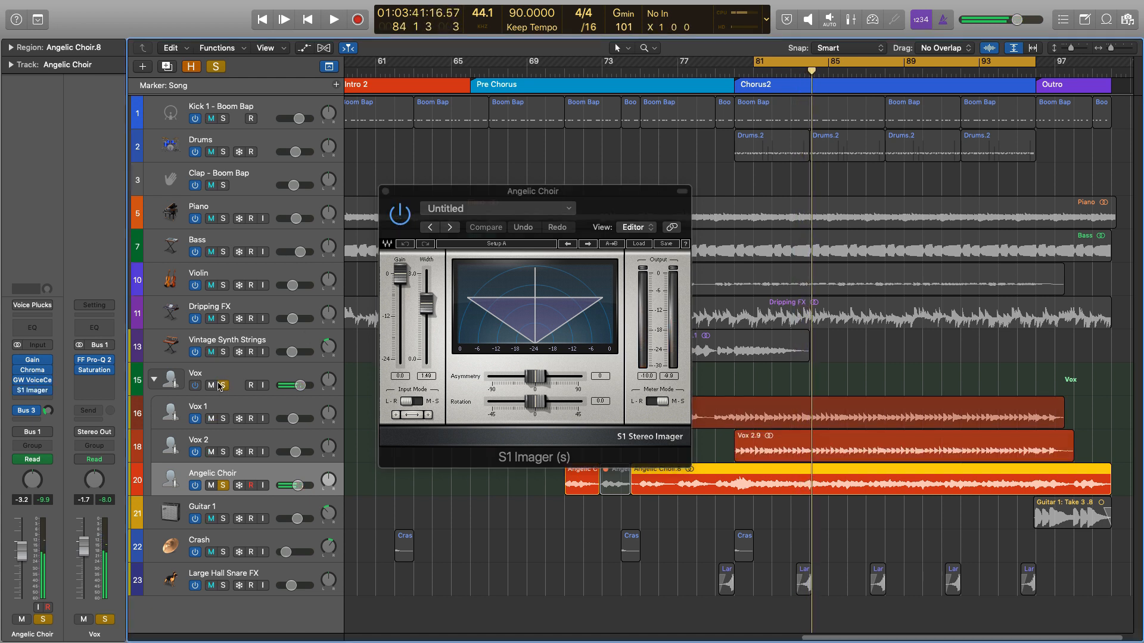
{"action": "left_click", "coordinate": [170, 485], "text": "shift"}
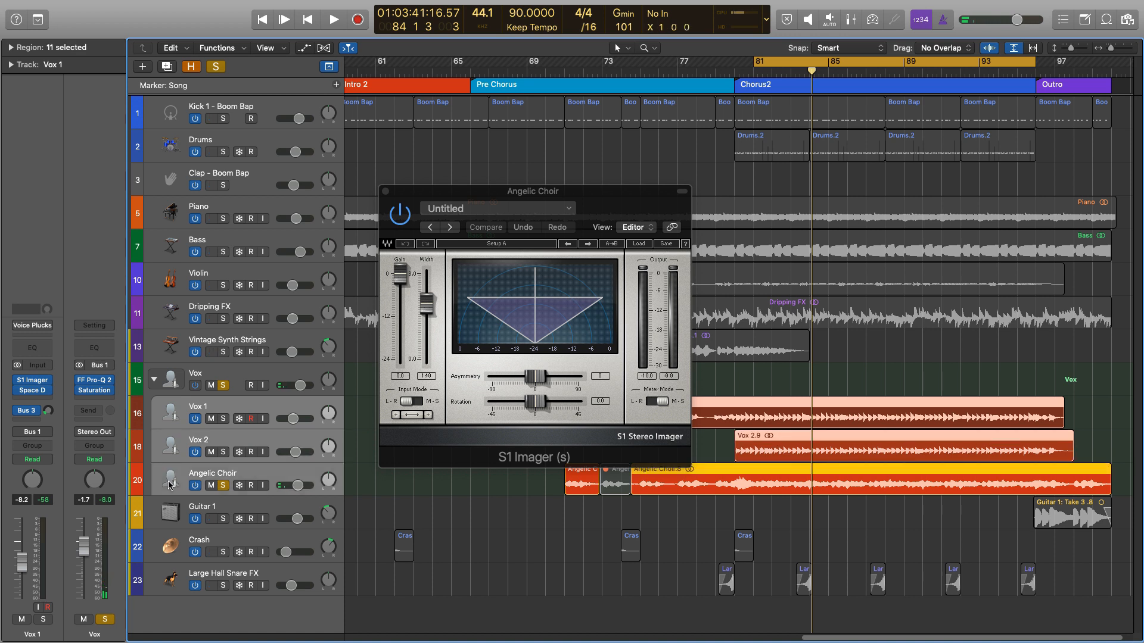
{"action": "left_click", "coordinate": [385, 192]}
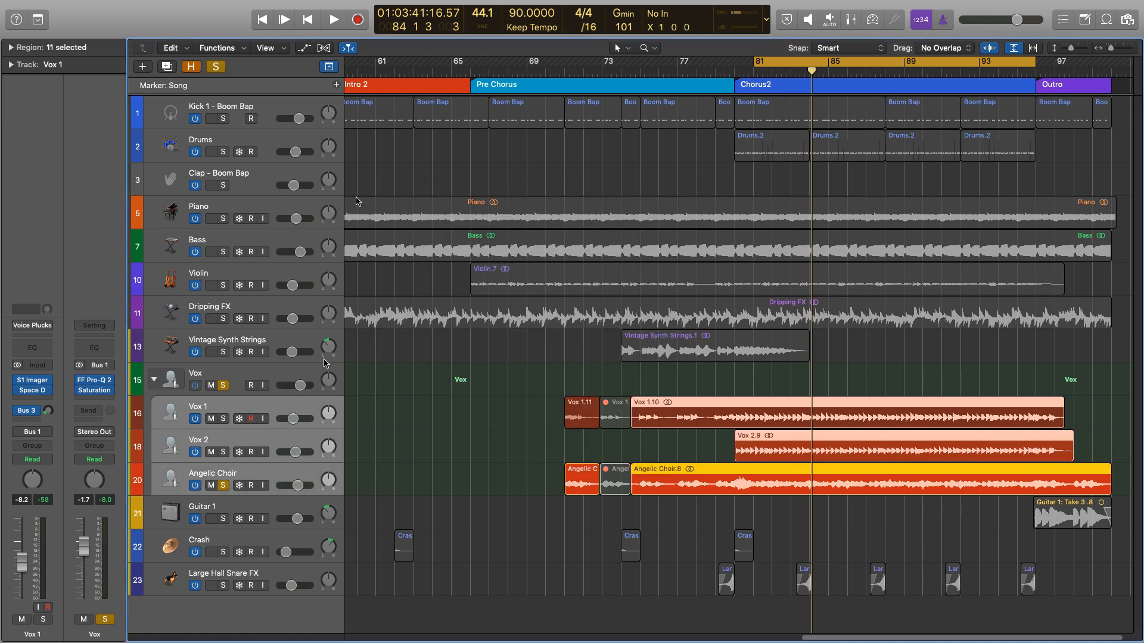
{"action": "key", "text": "x"}
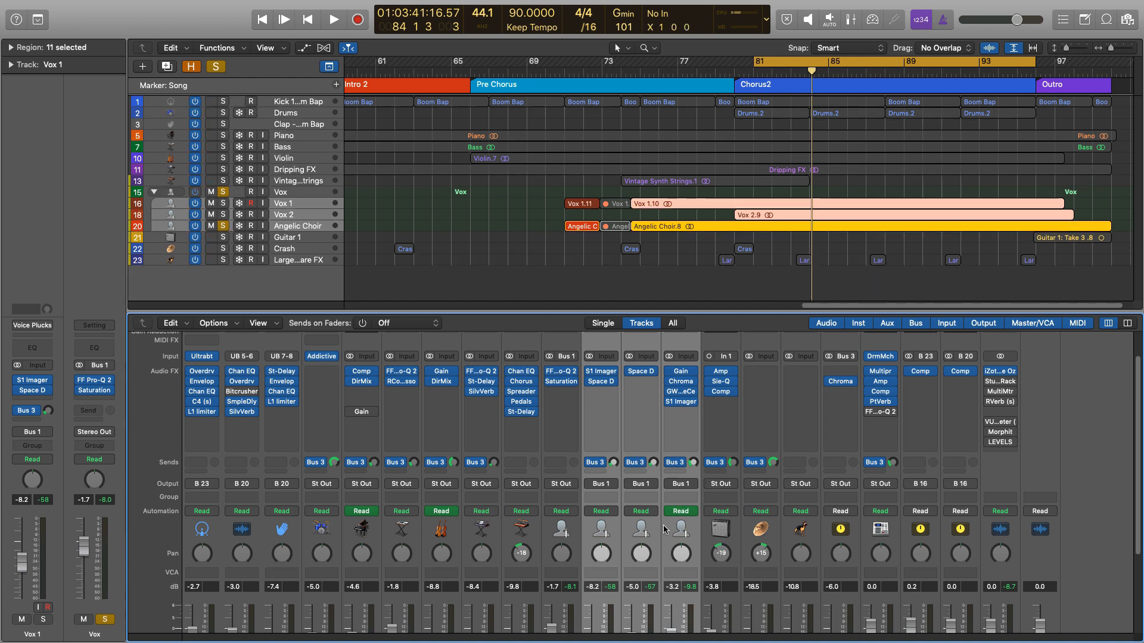
{"action": "scroll", "coordinate": [665, 529], "scroll_direction": "down", "scroll_amount": 5}
{"action": "left_click", "coordinate": [691, 592]}
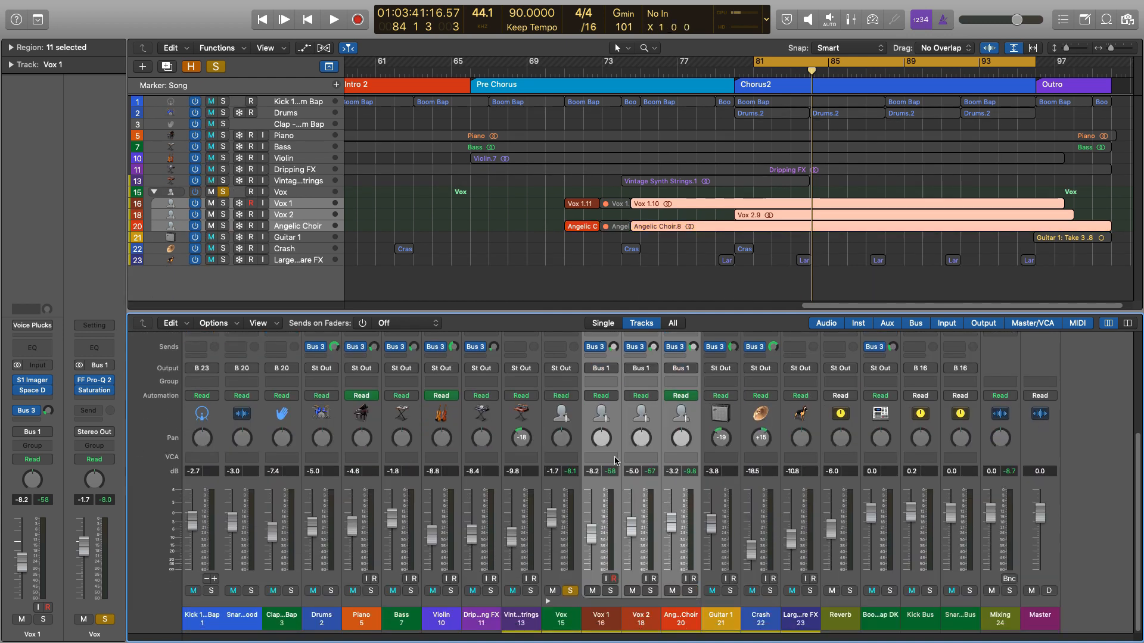
Play the soloed Vox stack and review the vocal channels' plug-ins, sends and levels in the mixer.
{"action": "key", "text": "space"}
{"action": "scroll", "coordinate": [615, 423], "scroll_direction": "up", "scroll_amount": 6}
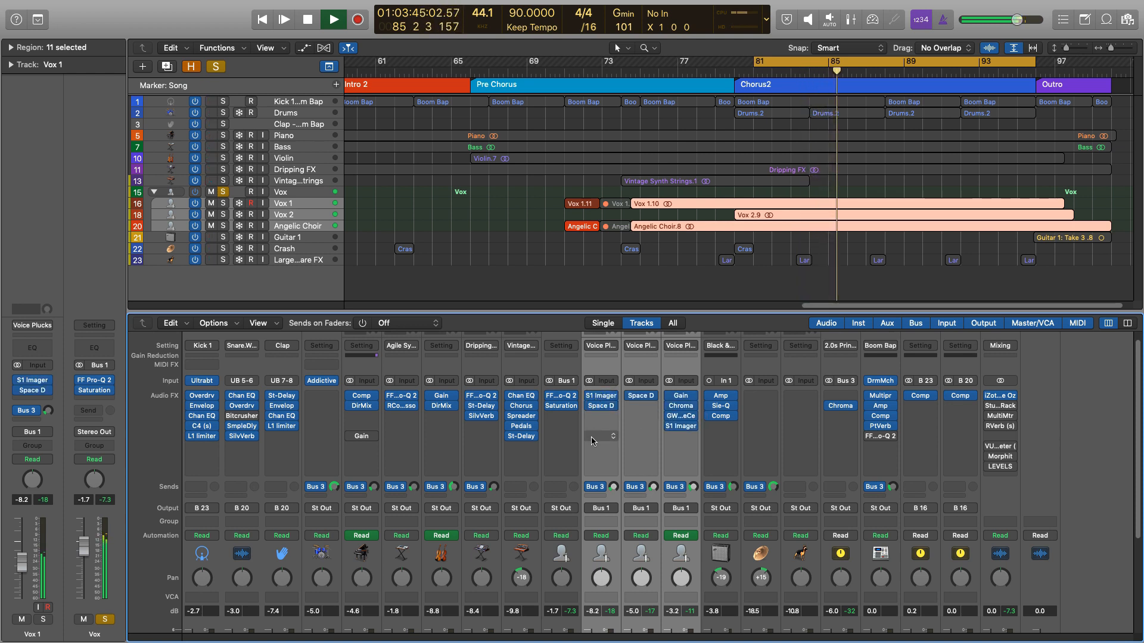
{"action": "scroll", "coordinate": [591, 441], "scroll_direction": "down", "scroll_amount": 3}
{"action": "key", "text": "space"}
{"action": "scroll", "coordinate": [592, 443], "scroll_direction": "up", "scroll_amount": 3}
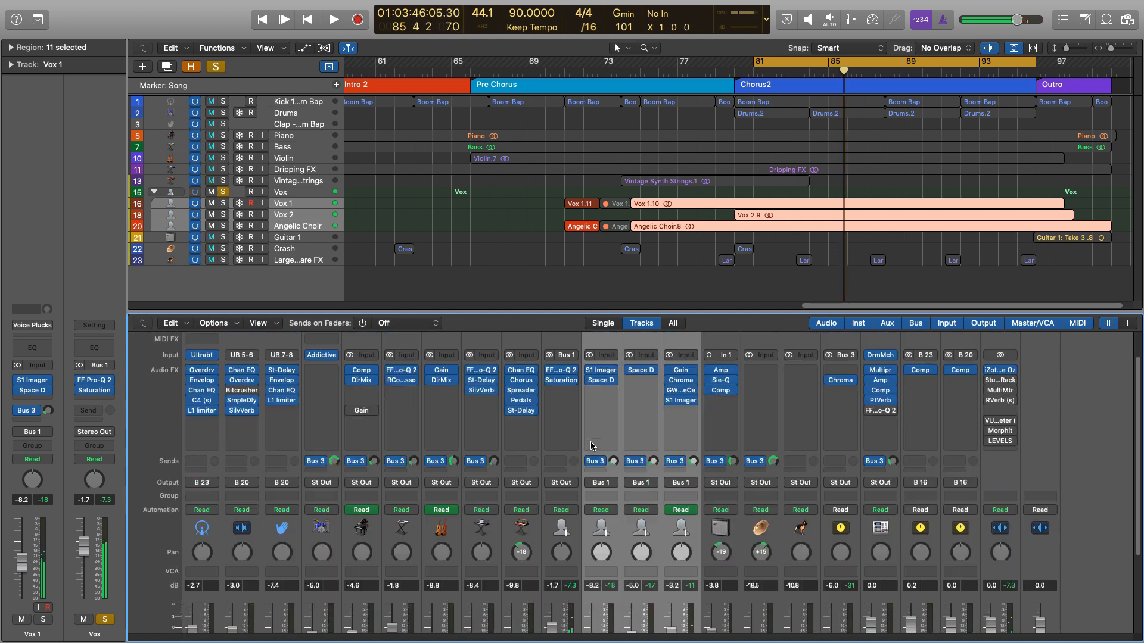
End the Vox stack's solo and play the vocals together with the full arrangement.
{"action": "left_click", "coordinate": [224, 194]}
{"action": "key", "text": "space"}
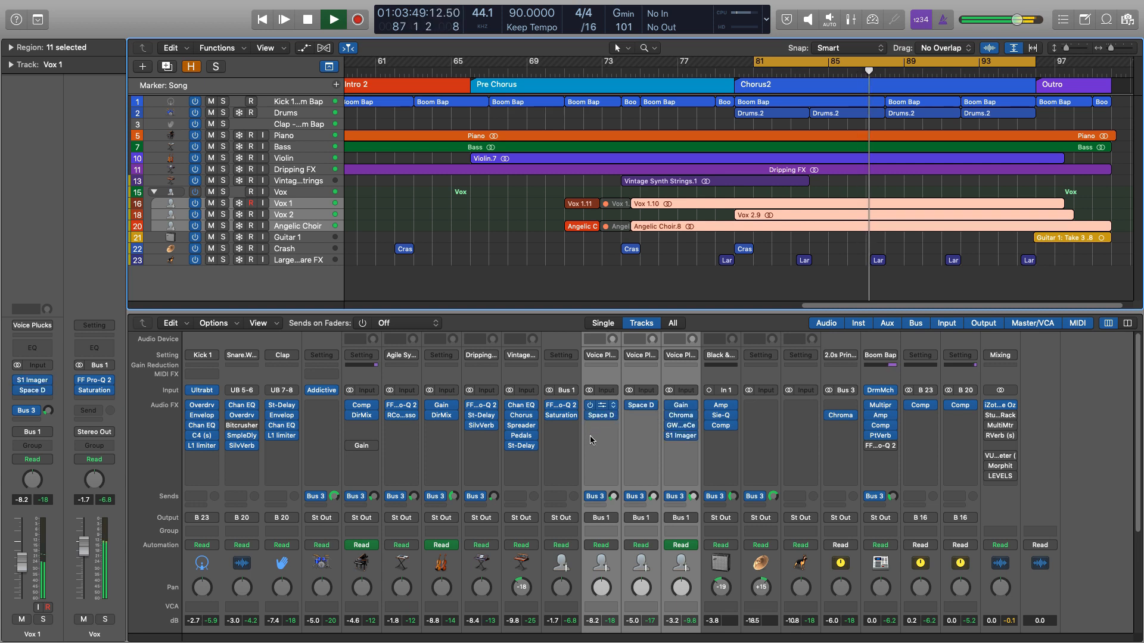
{"action": "key", "text": "space"}
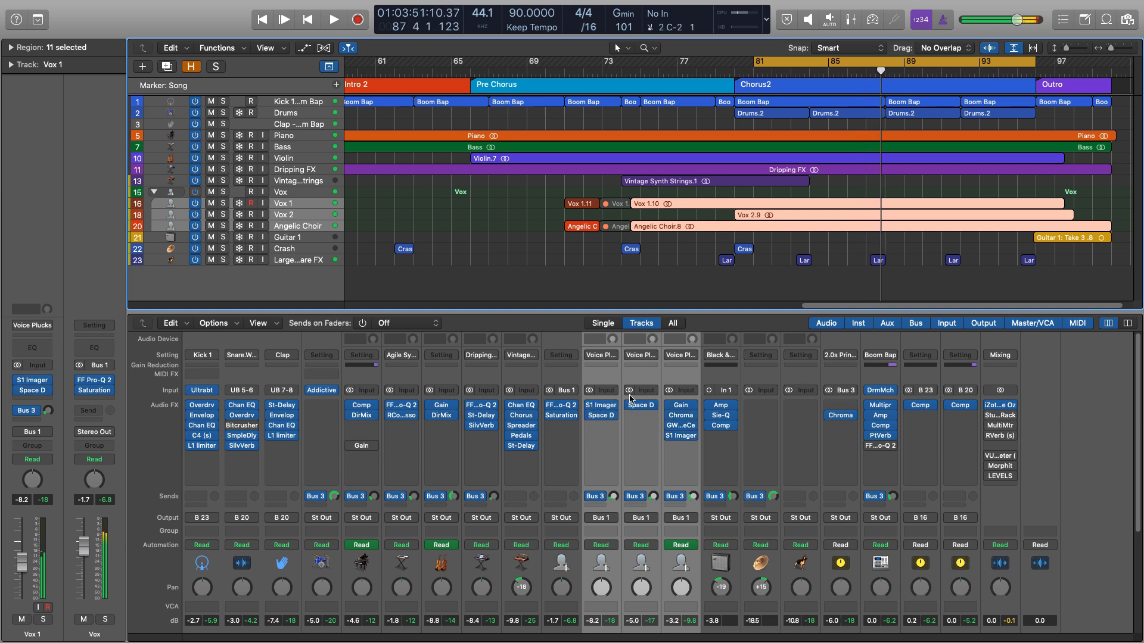
Select the Vox stack's channel strip in the mixer and examine its FF Pro-Q 2 and Saturation inserts.
{"action": "scroll", "coordinate": [577, 435], "scroll_direction": "down", "scroll_amount": 5}
{"action": "left_click", "coordinate": [563, 480]}
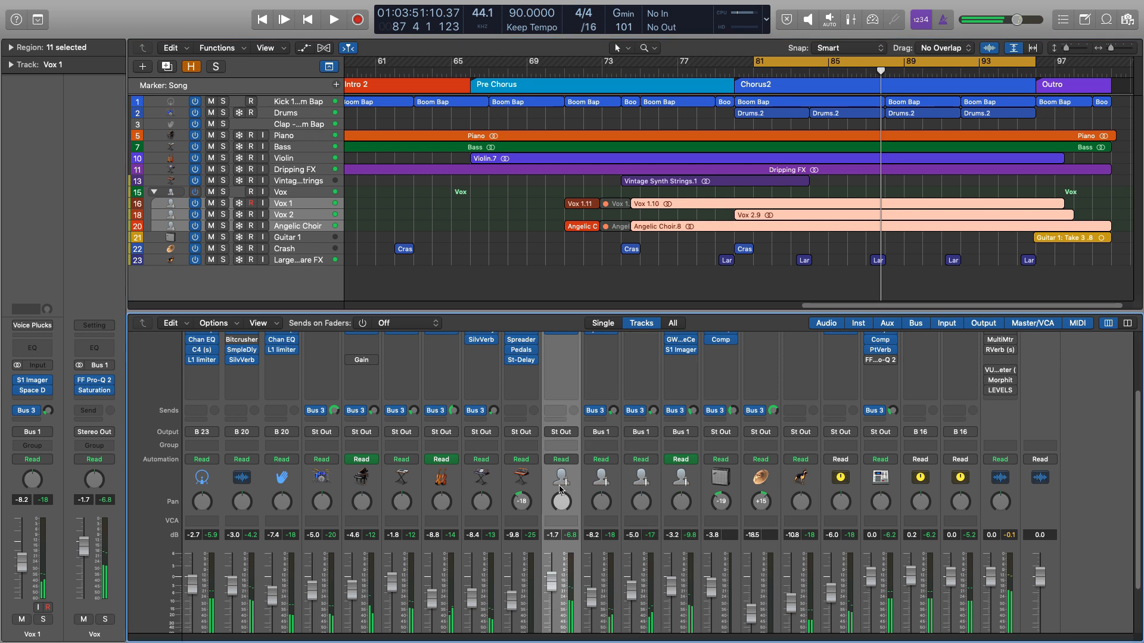
{"action": "scroll", "coordinate": [561, 485], "scroll_direction": "up", "scroll_amount": 5}
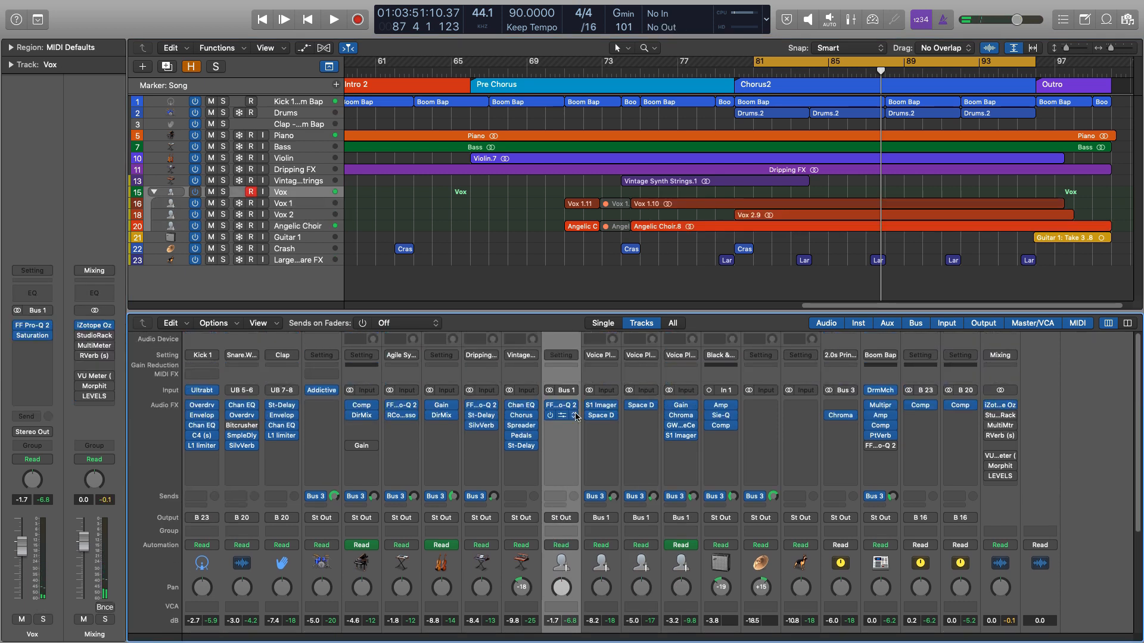
{"action": "scroll", "coordinate": [564, 426], "scroll_direction": "down", "scroll_amount": 1}
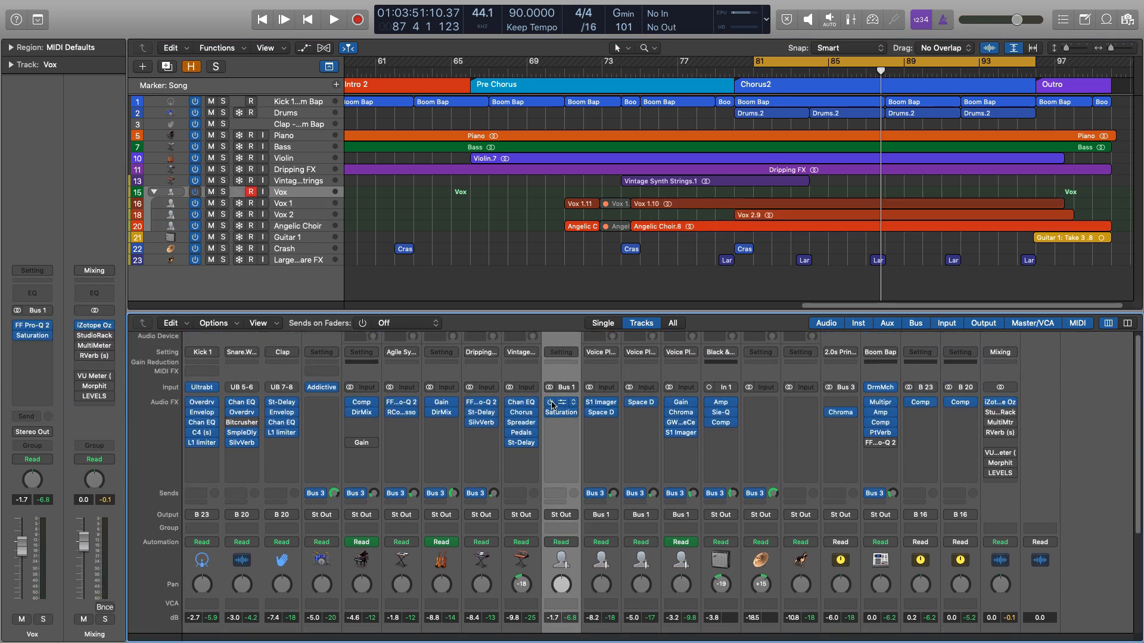
{"action": "scroll", "coordinate": [551, 415], "scroll_direction": "down", "scroll_amount": 5}
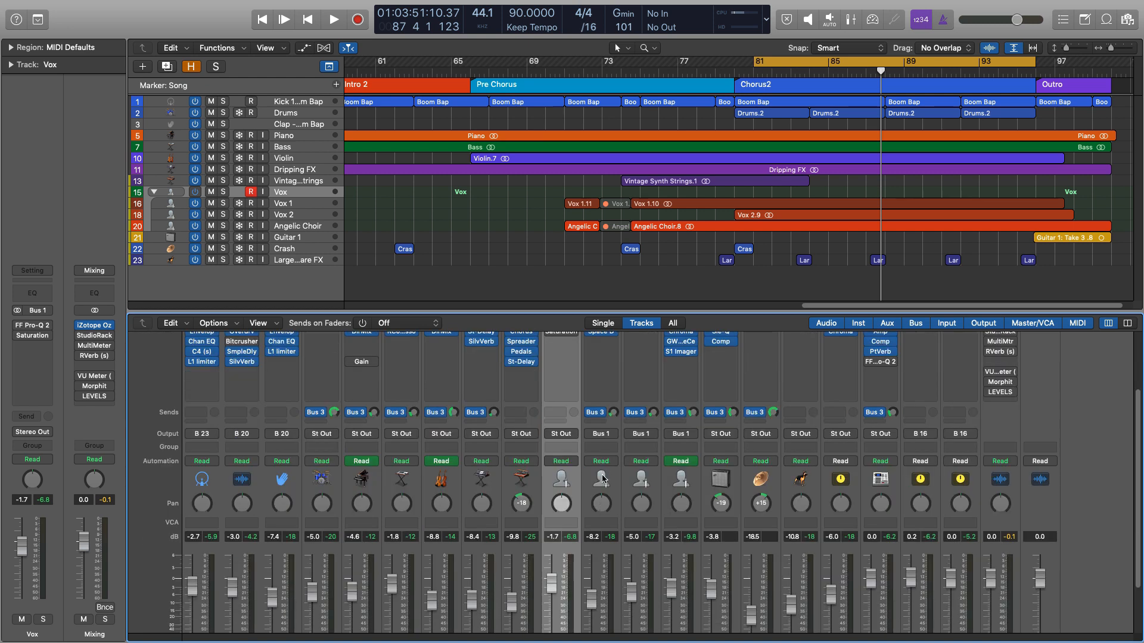
{"action": "left_click", "coordinate": [602, 480]}
{"action": "left_click", "coordinate": [565, 480]}
{"action": "scroll", "coordinate": [554, 417], "scroll_direction": "up", "scroll_amount": 3}
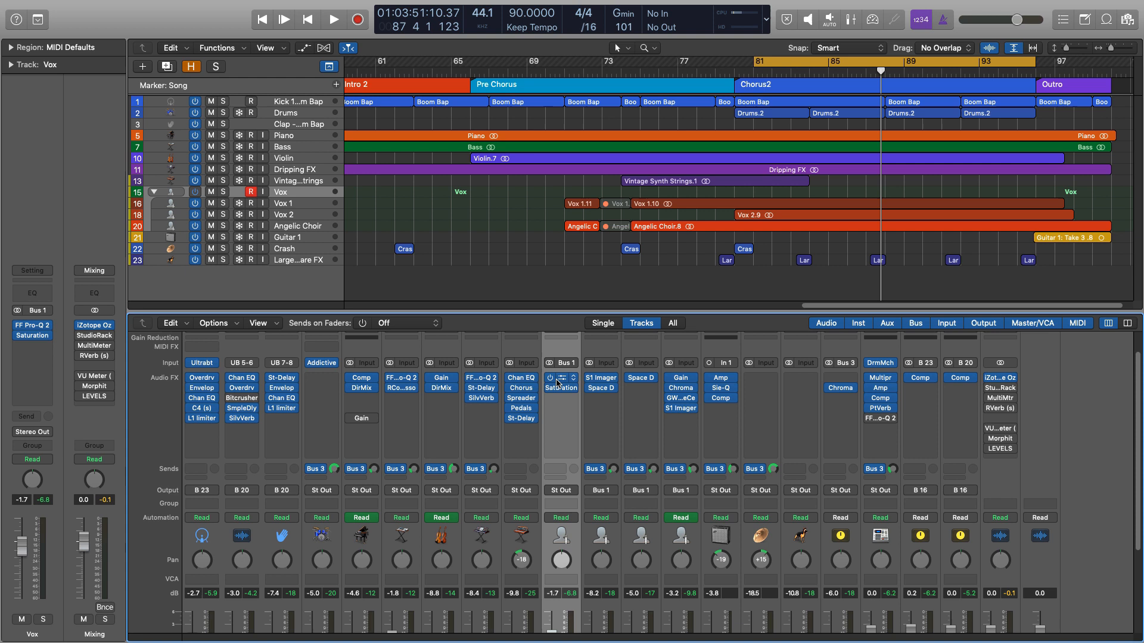
Review the high-frequency boost and low-cut bands in the Vox stack's FF Pro-Q 2, and close the plug-in.
{"action": "left_click", "coordinate": [557, 381]}
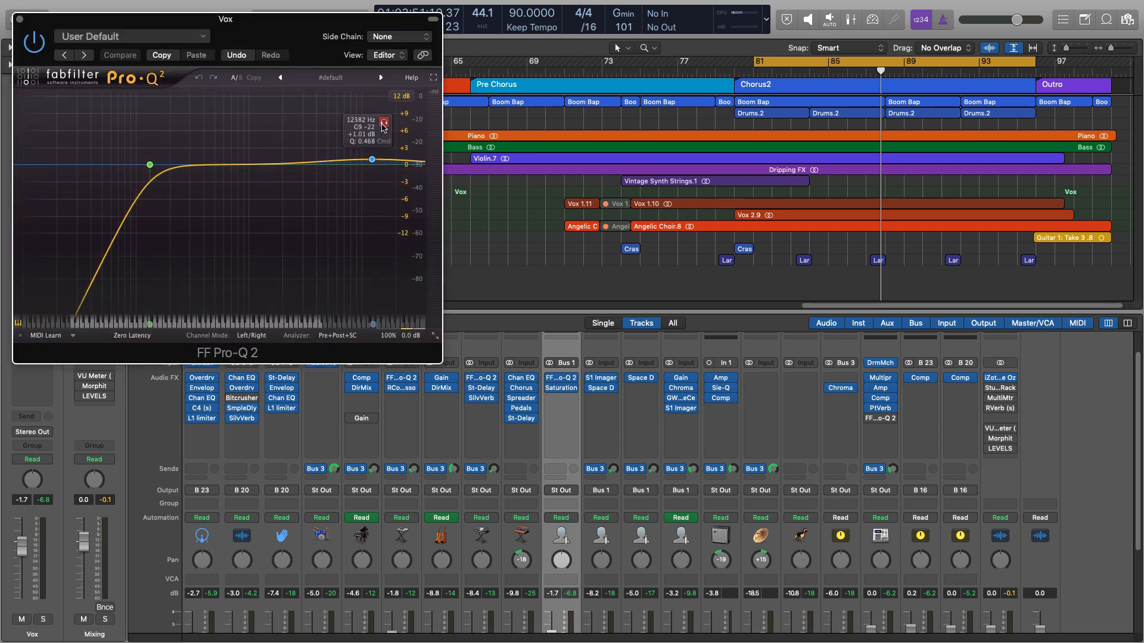
{"action": "left_click", "coordinate": [18, 18]}
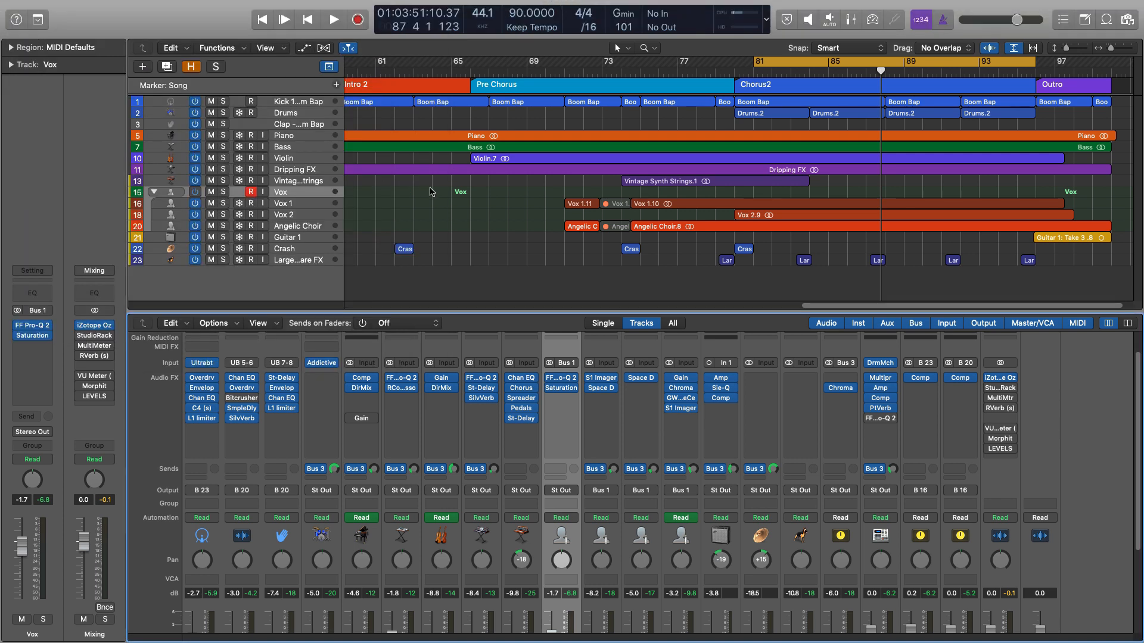
{"action": "left_click", "coordinate": [561, 379]}
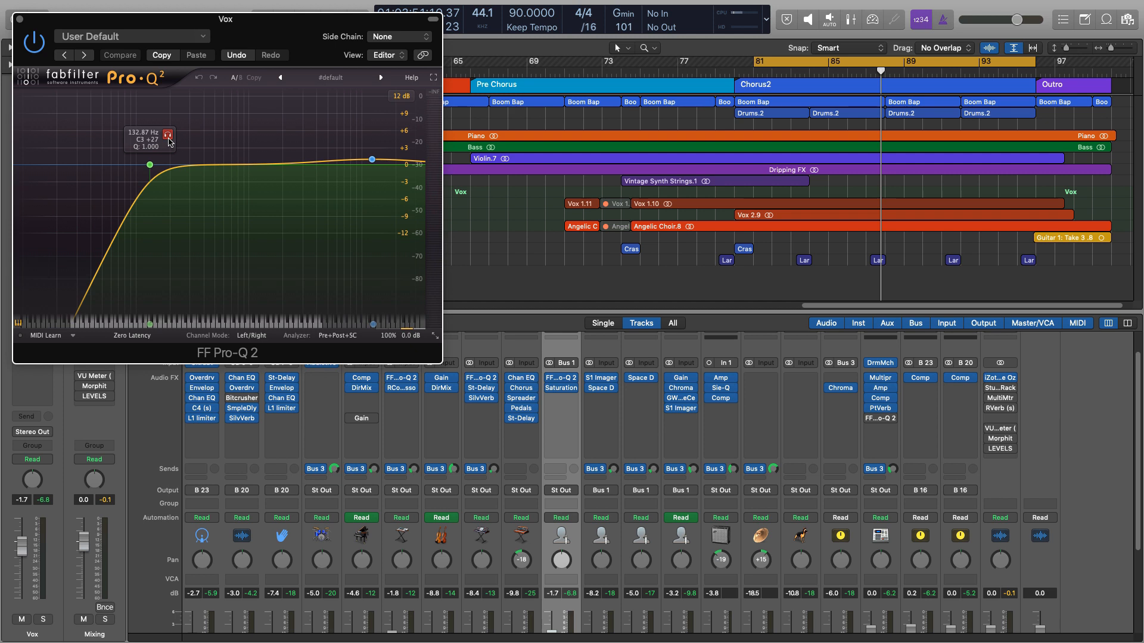
{"action": "left_click", "coordinate": [21, 21]}
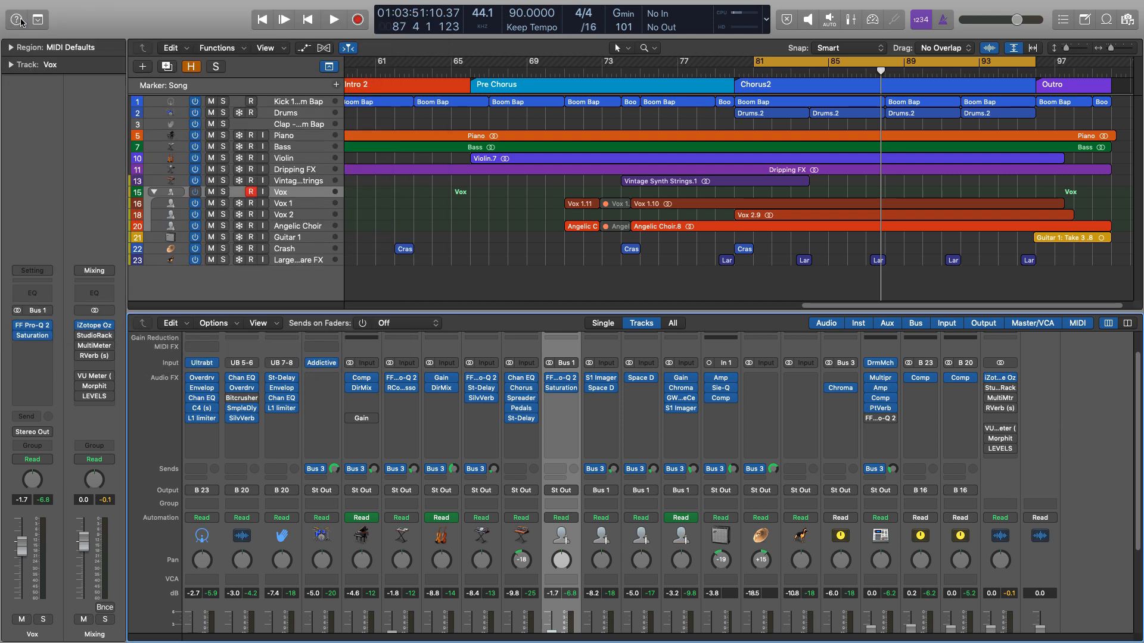
Solo the Vox stack, compare it with and without the Softube Saturation Knob during playback, and close the plug-in.
{"action": "left_click", "coordinate": [562, 389]}
{"action": "left_click_drag", "start_coordinate": [55, 24], "coordinate": [350, 184]}
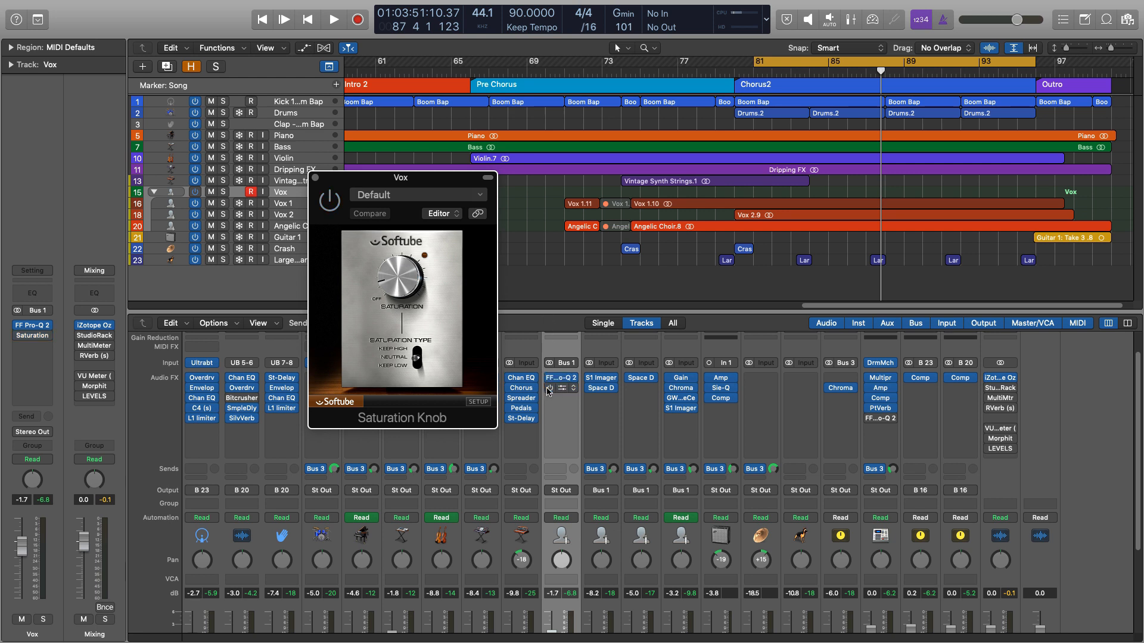
{"action": "key", "text": "space"}
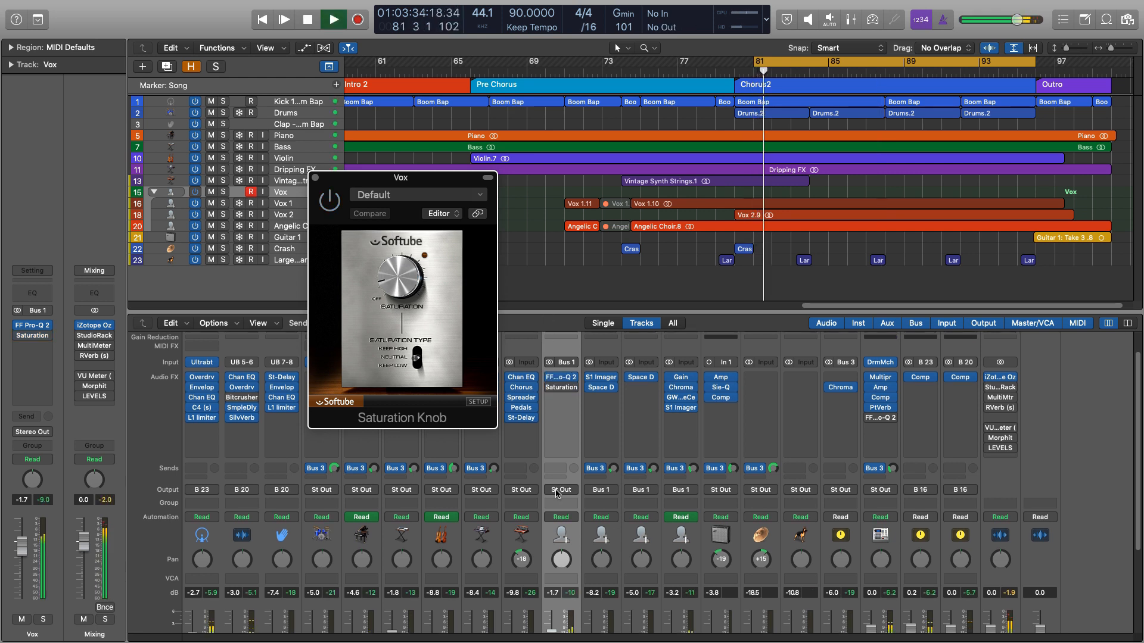
{"action": "scroll", "coordinate": [556, 492], "scroll_direction": "down", "scroll_amount": 5}
{"action": "left_click", "coordinate": [572, 591]}
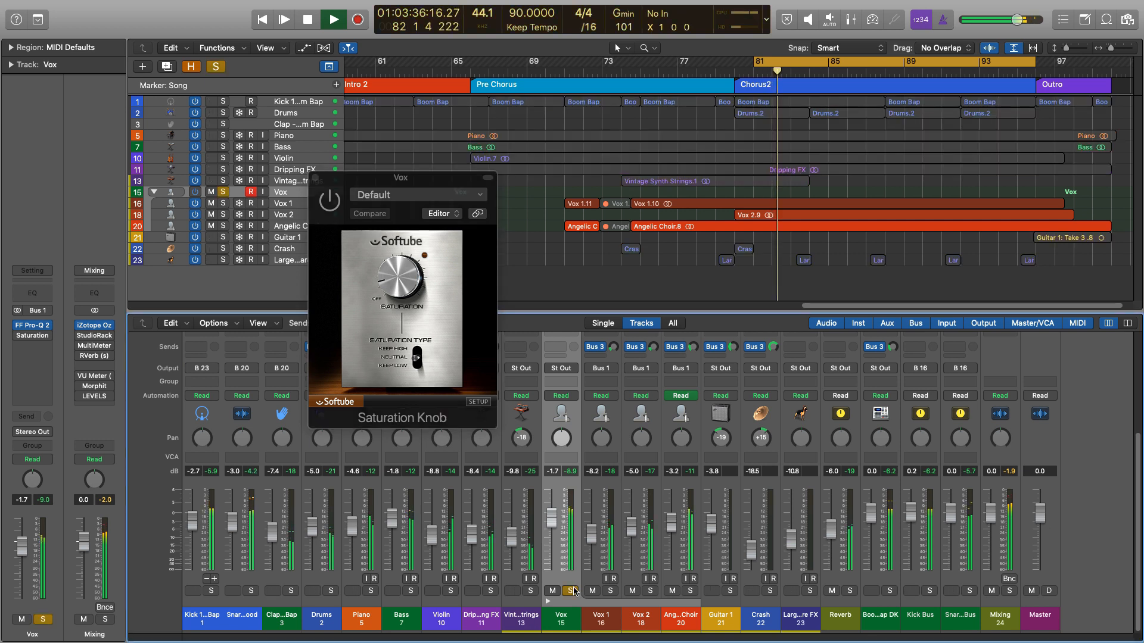
{"action": "left_click", "coordinate": [329, 203]}
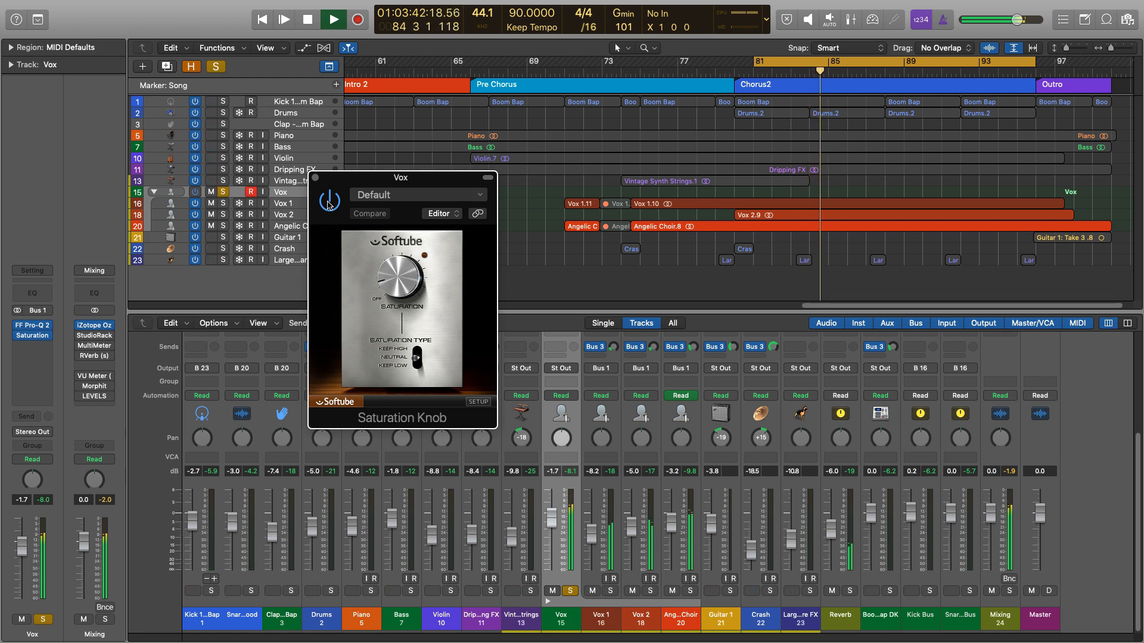
{"action": "key", "text": "space"}
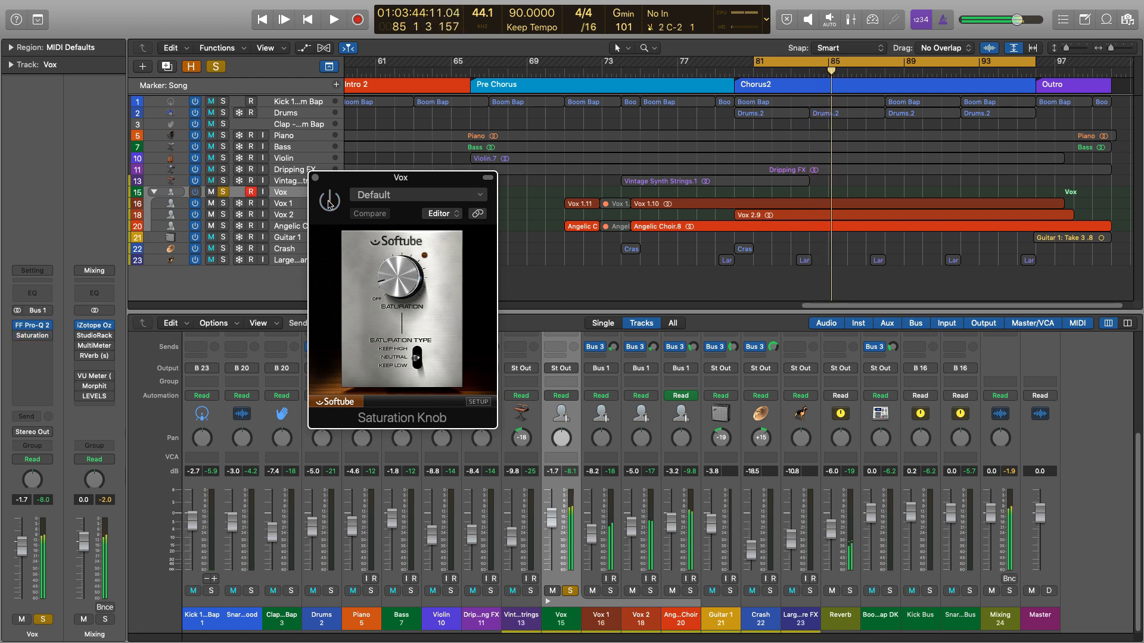
{"action": "left_click", "coordinate": [315, 178]}
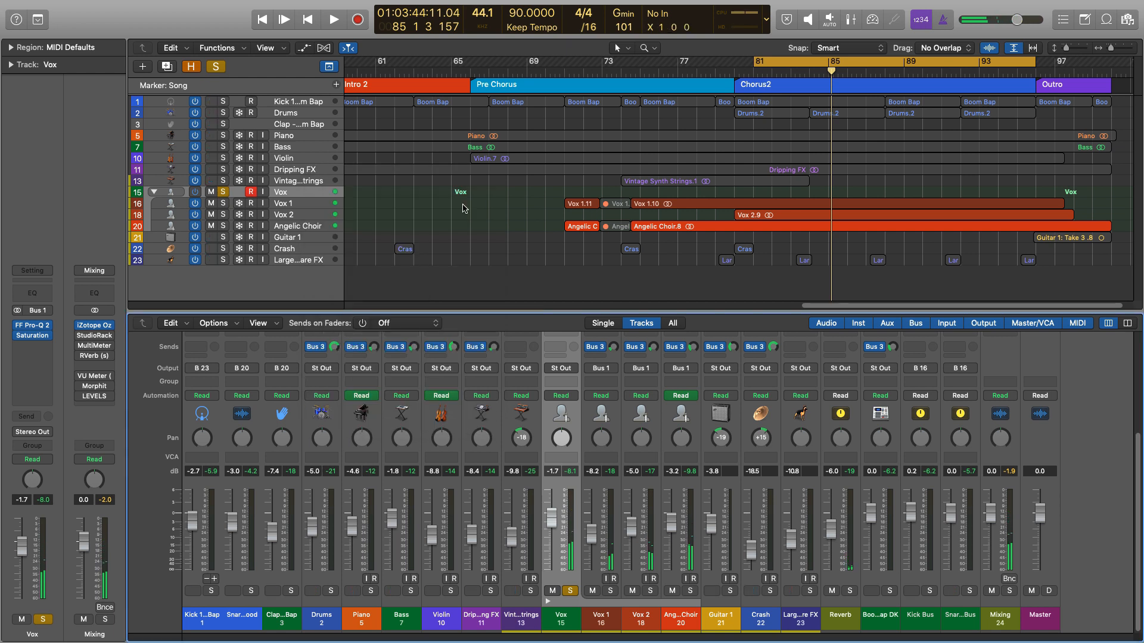
End the Vox stack's solo, collapse the stack and hide the mixer.
{"action": "left_click", "coordinate": [224, 192]}
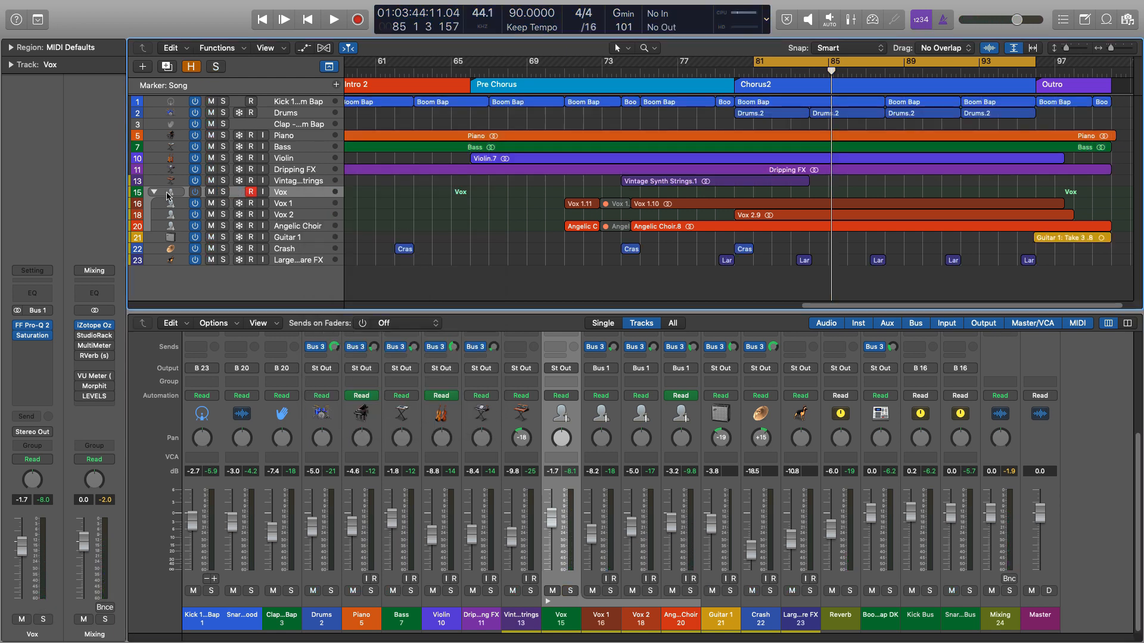
{"action": "scroll", "coordinate": [526, 438], "scroll_direction": "up", "scroll_amount": 5}
{"action": "scroll", "coordinate": [531, 443], "scroll_direction": "down", "scroll_amount": 5}
{"action": "scroll", "coordinate": [569, 474], "scroll_direction": "up", "scroll_amount": 6}
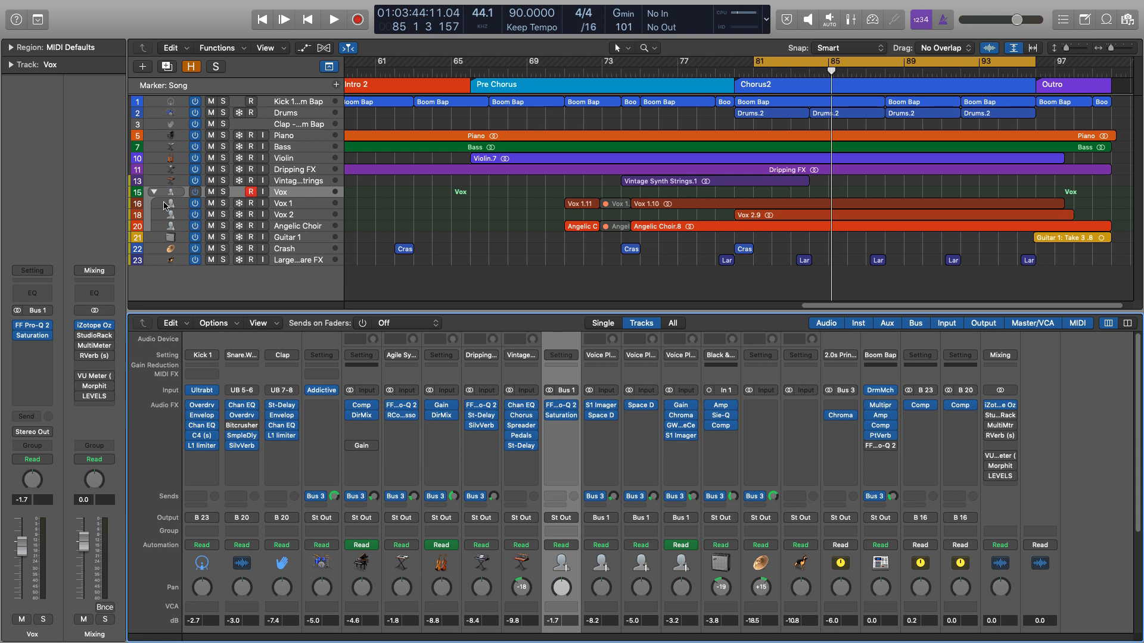
{"action": "left_click", "coordinate": [154, 193]}
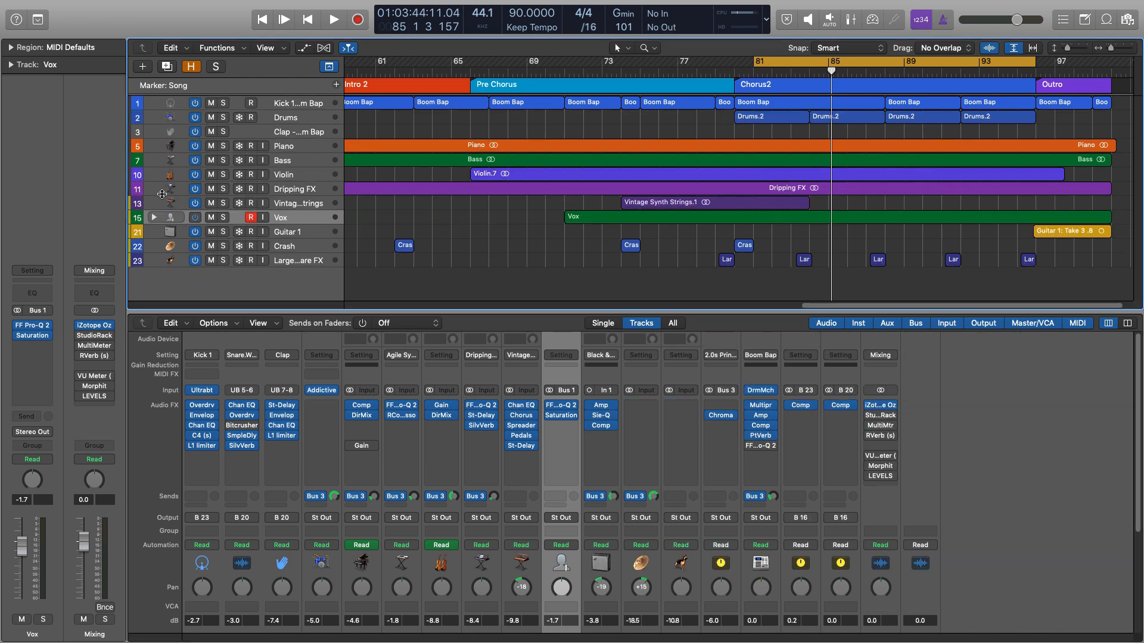
{"action": "key", "text": "x"}
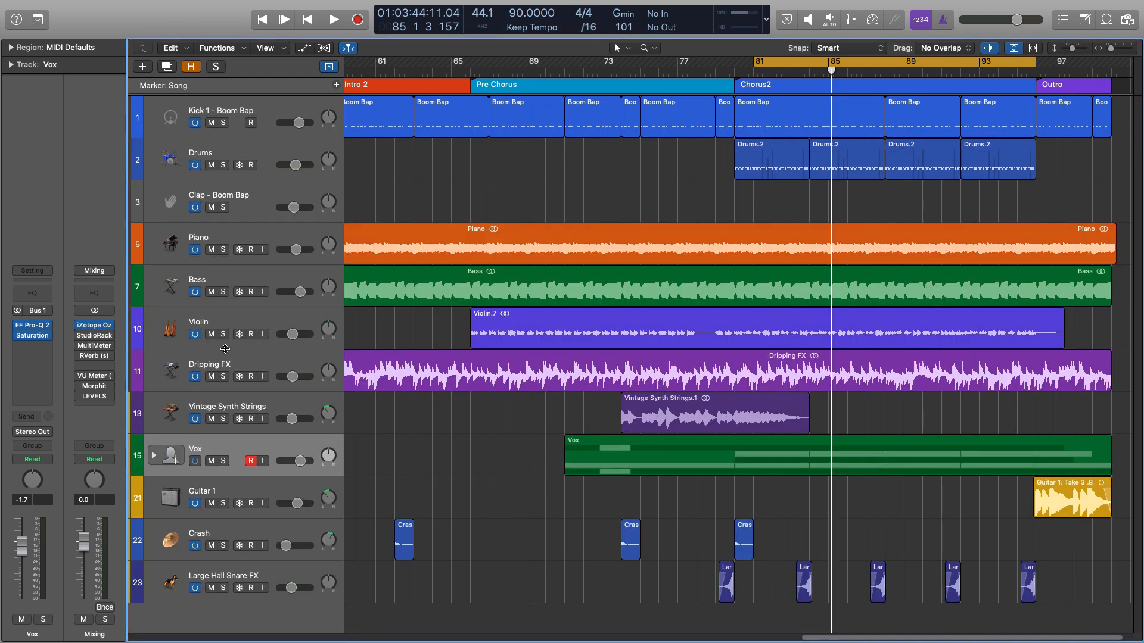
Select and solo the Guitar 1 track, and turn off cycle playback.
{"action": "left_click", "coordinate": [173, 490]}
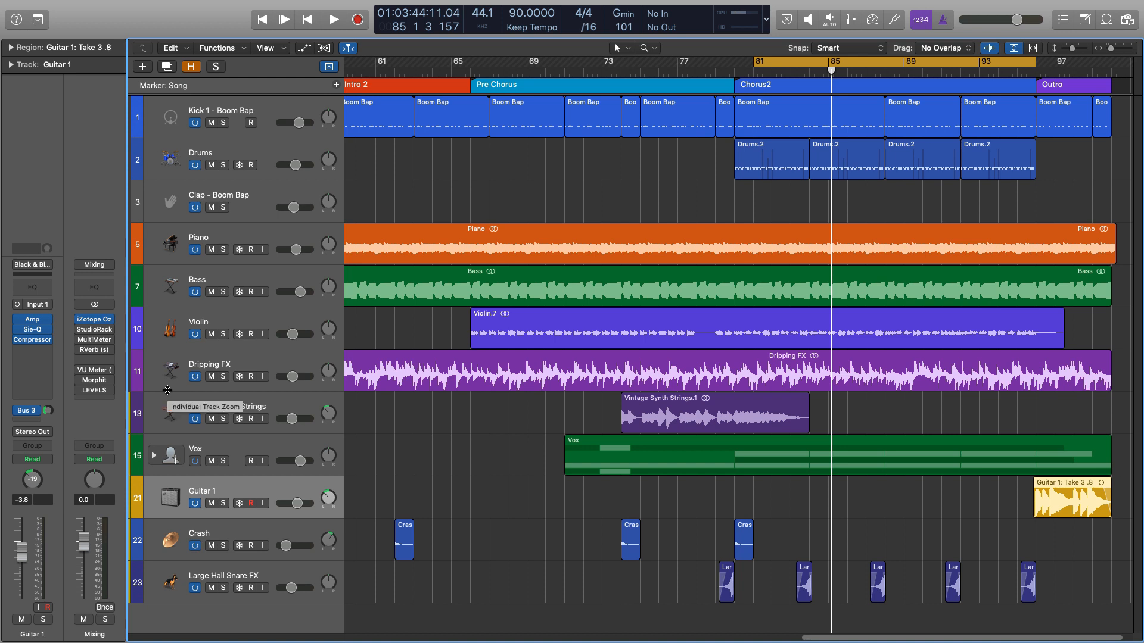
{"action": "key", "text": "space"}
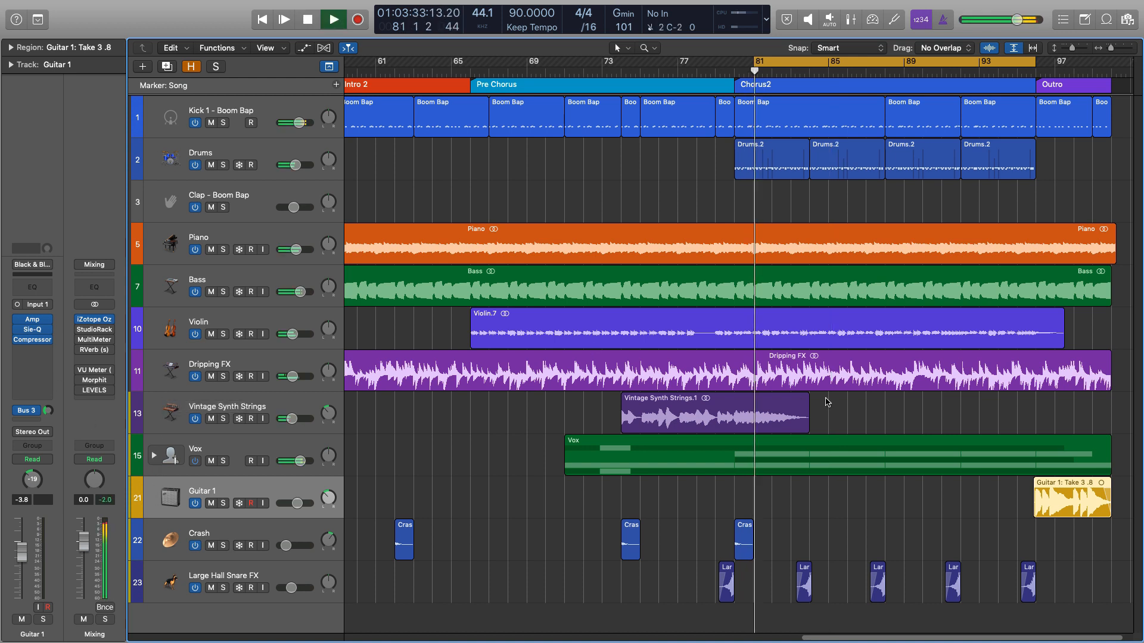
{"action": "left_click", "coordinate": [224, 505]}
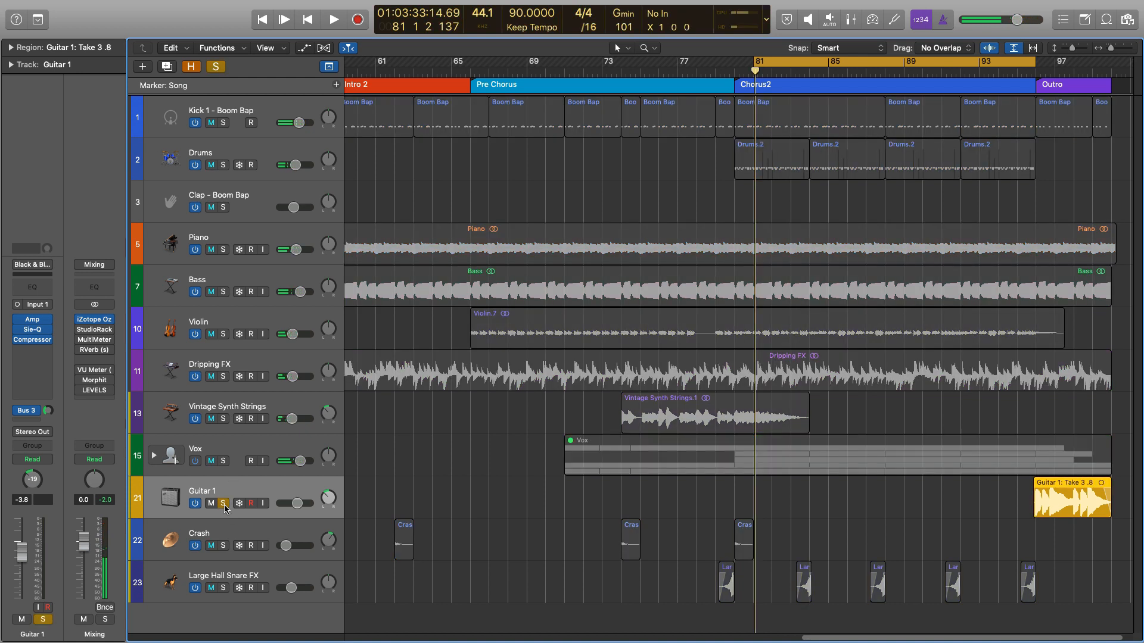
{"action": "key", "text": "space"}
{"action": "key", "text": "space"}
{"action": "key", "text": "c"}
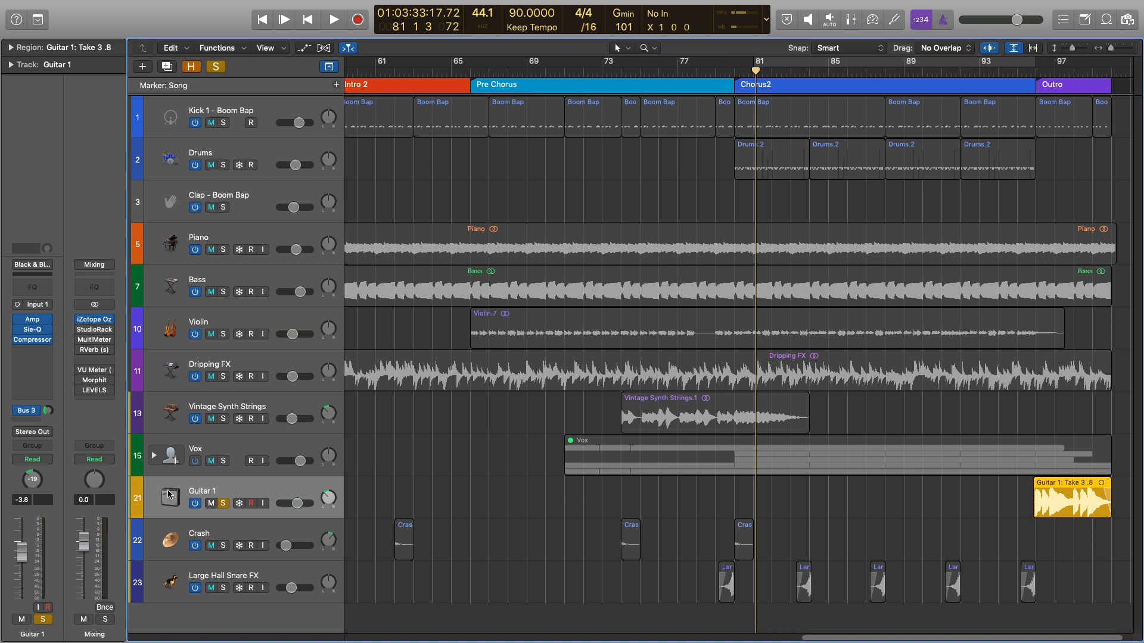
Play the soloed Guitar 1 region in Verse 2 with its processing on, and again with its inserts and Bus 3 send bypassed.
{"action": "key", "text": "shift+space"}
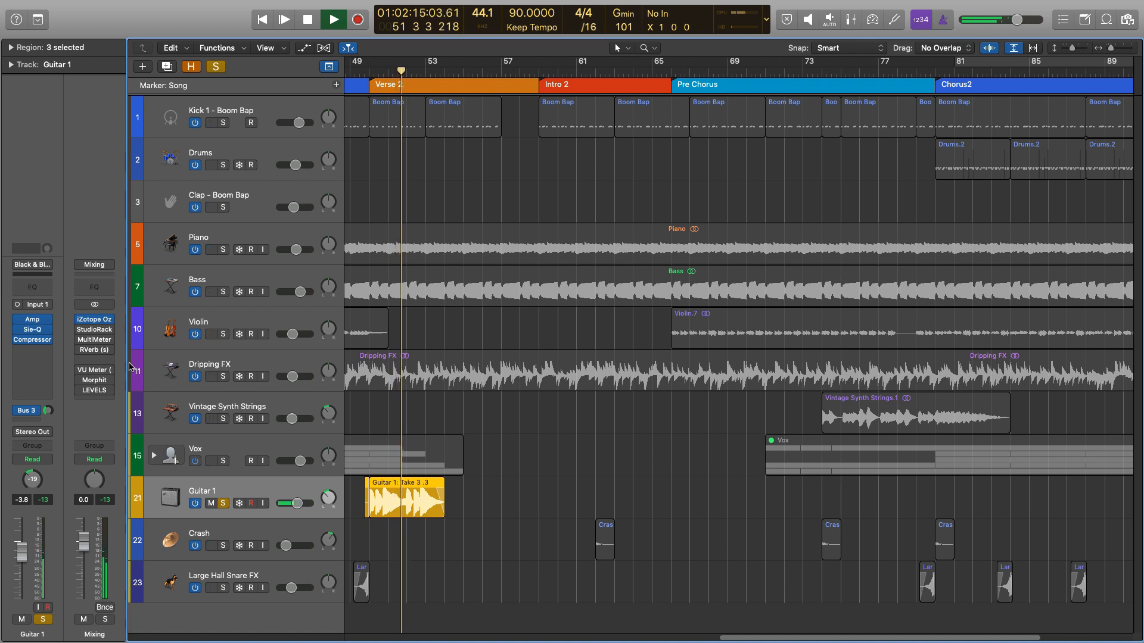
{"action": "key", "text": "space"}
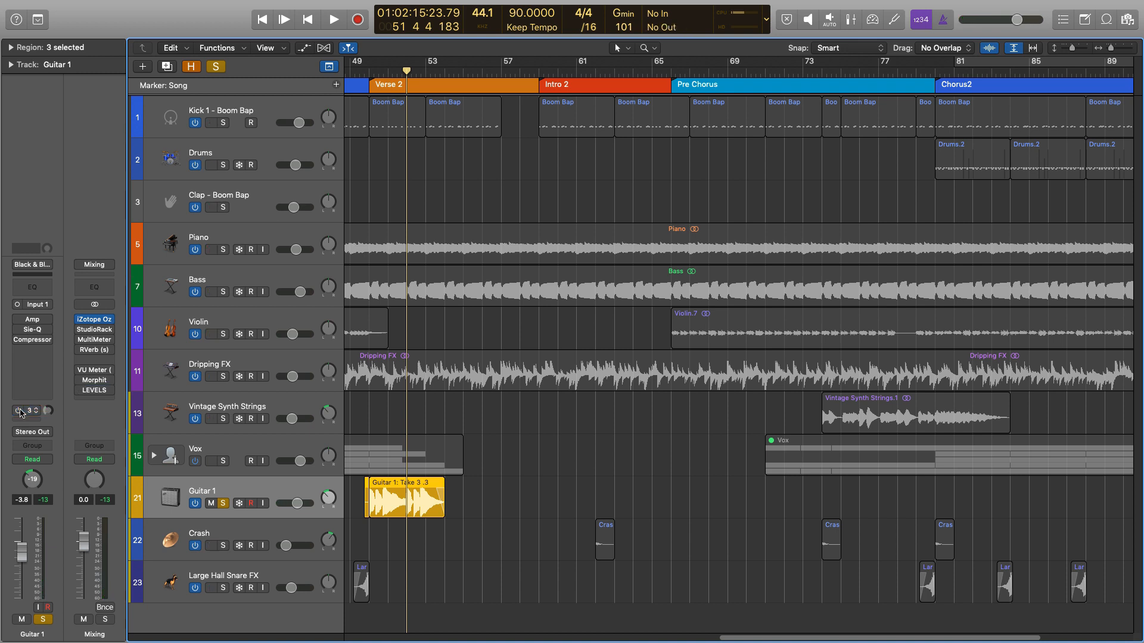
{"action": "key", "text": "space"}
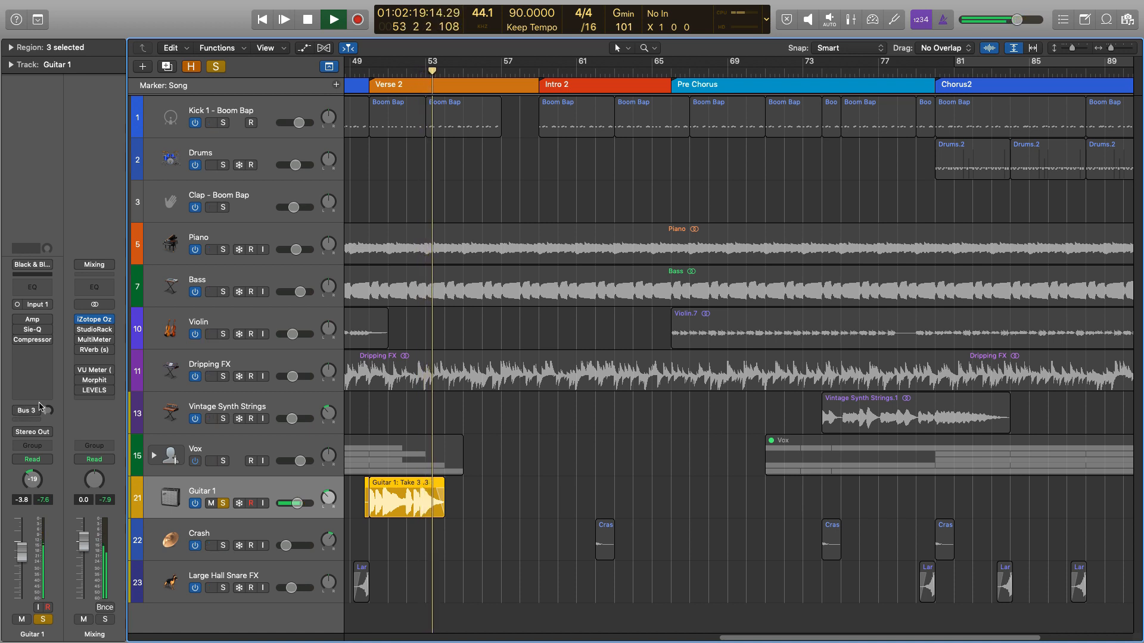
{"action": "key", "text": "space"}
Re-enable Guitar 1's inserts, open its Amp Designer, and examine the Black & Blue Clean preset with the plug-in header shown.
{"action": "left_click_drag", "start_coordinate": [18, 325], "coordinate": [17, 337]}
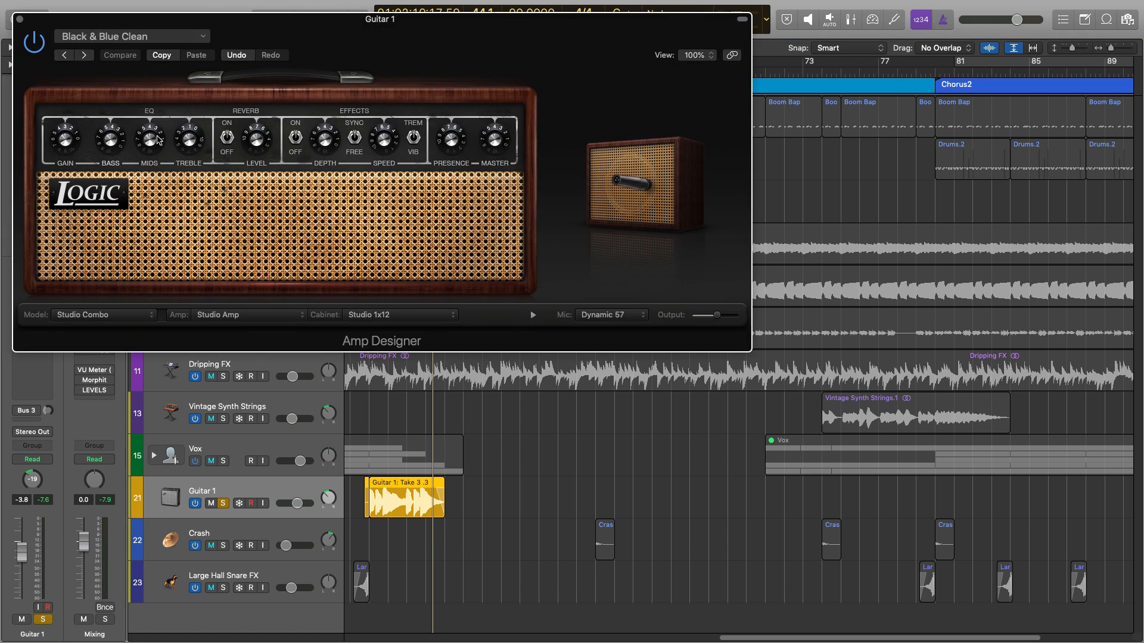
{"action": "double_click", "coordinate": [192, 21]}
{"action": "left_click_drag", "start_coordinate": [192, 21], "coordinate": [442, 211]}
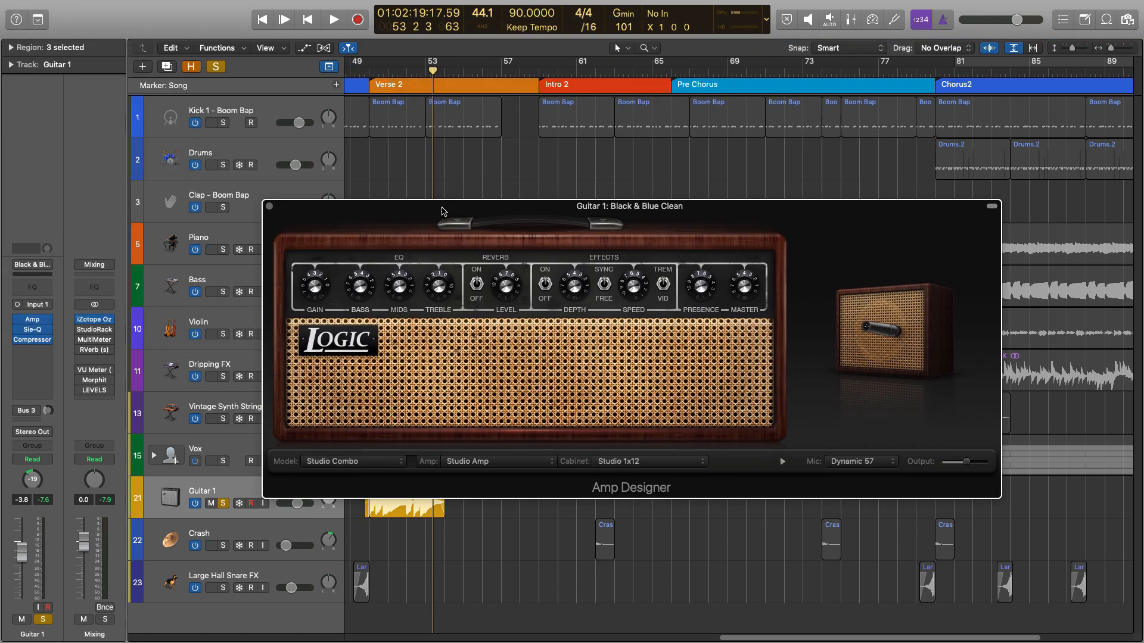
{"action": "double_click", "coordinate": [311, 208]}
{"action": "double_click", "coordinate": [310, 208]}
{"action": "double_click", "coordinate": [300, 208]}
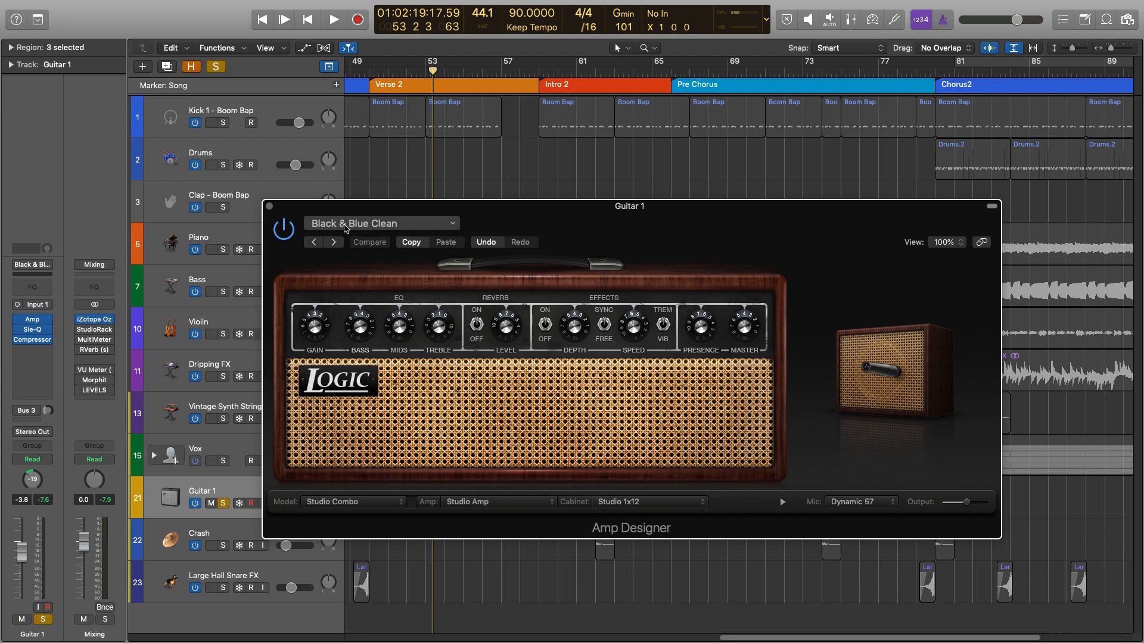
{"action": "mouse_move", "coordinate": [855, 468]}
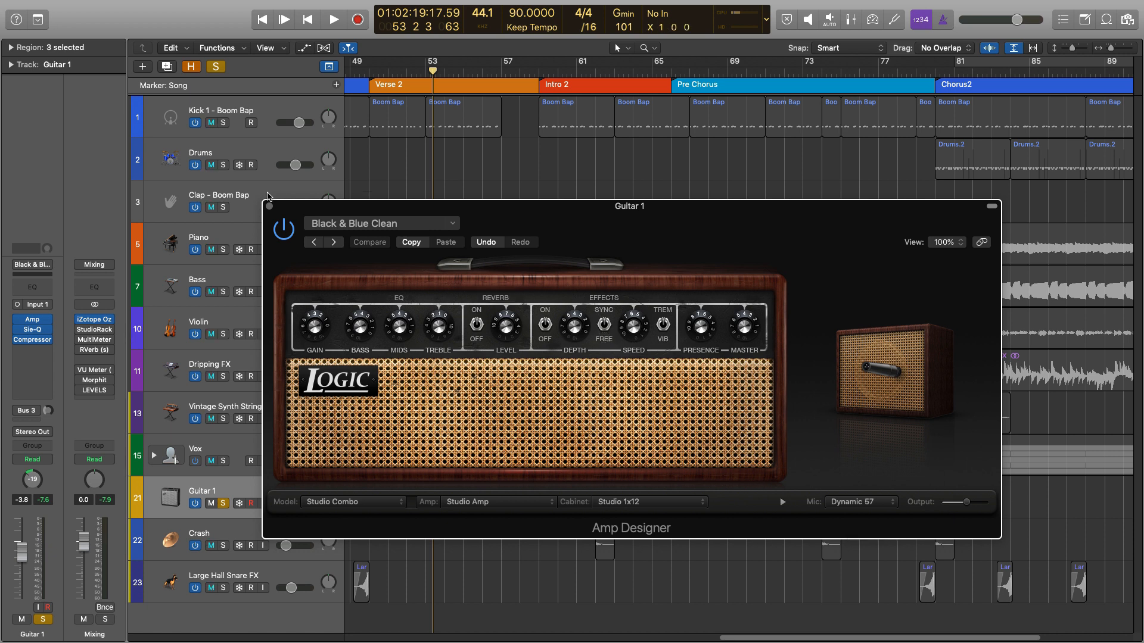
Listen to Guitar 1 in Verse 2 with Amp Designer bypassed, moving the plug-in clear of the region and turning cycle playback back on.
{"action": "left_click", "coordinate": [285, 231]}
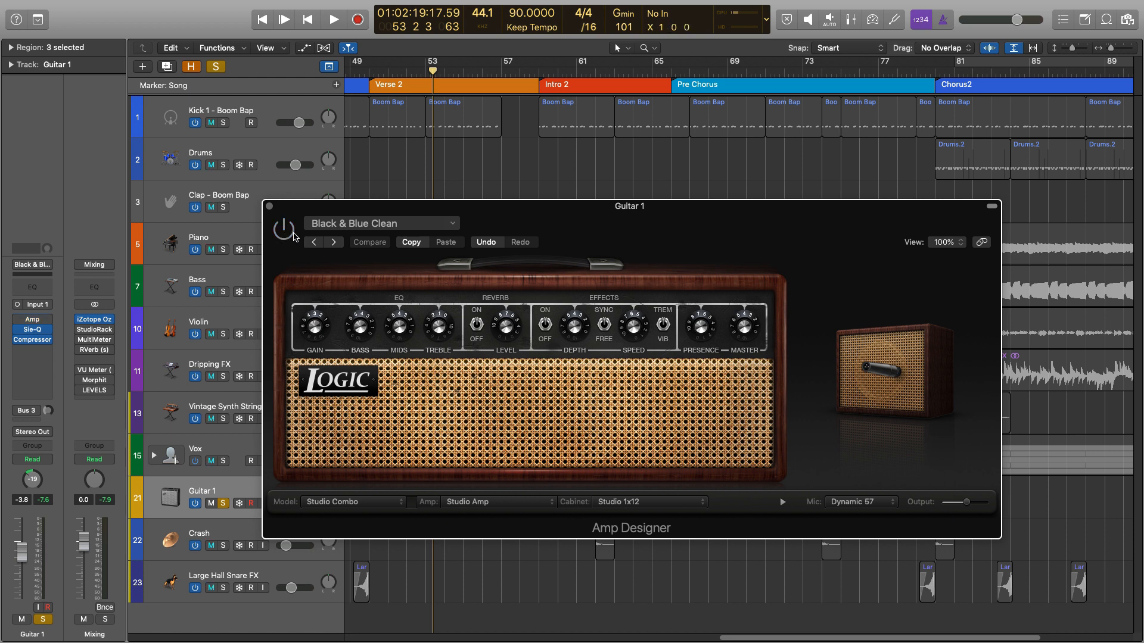
{"action": "key", "text": "space"}
{"action": "left_click_drag", "start_coordinate": [343, 208], "coordinate": [342, 239]}
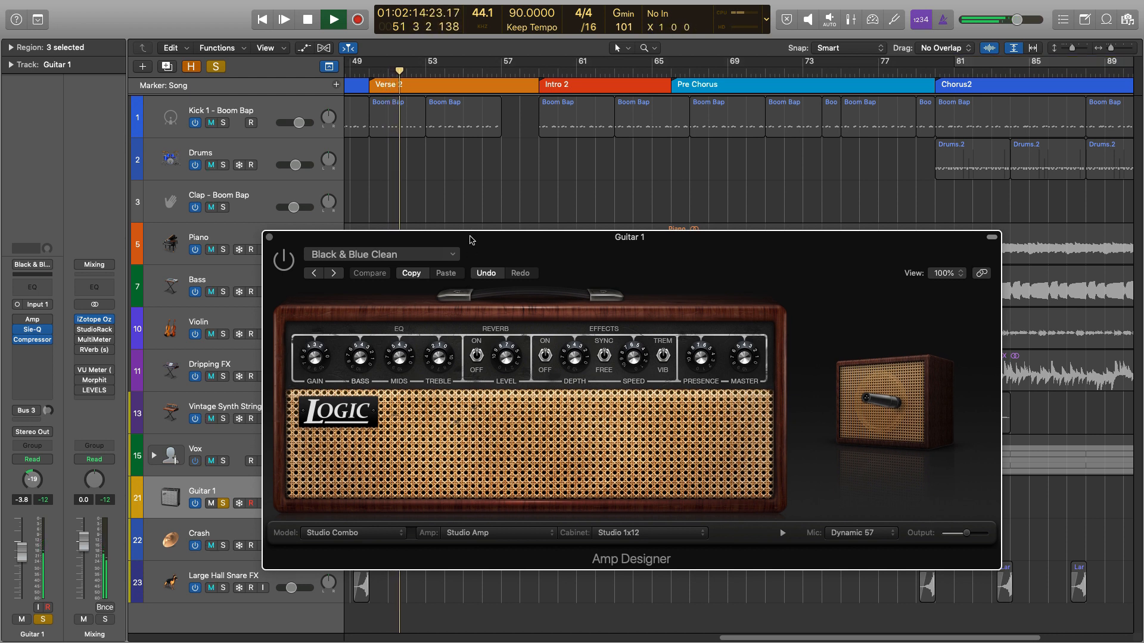
{"action": "left_click_drag", "start_coordinate": [471, 239], "coordinate": [590, 108]}
{"action": "left_click", "coordinate": [382, 489]}
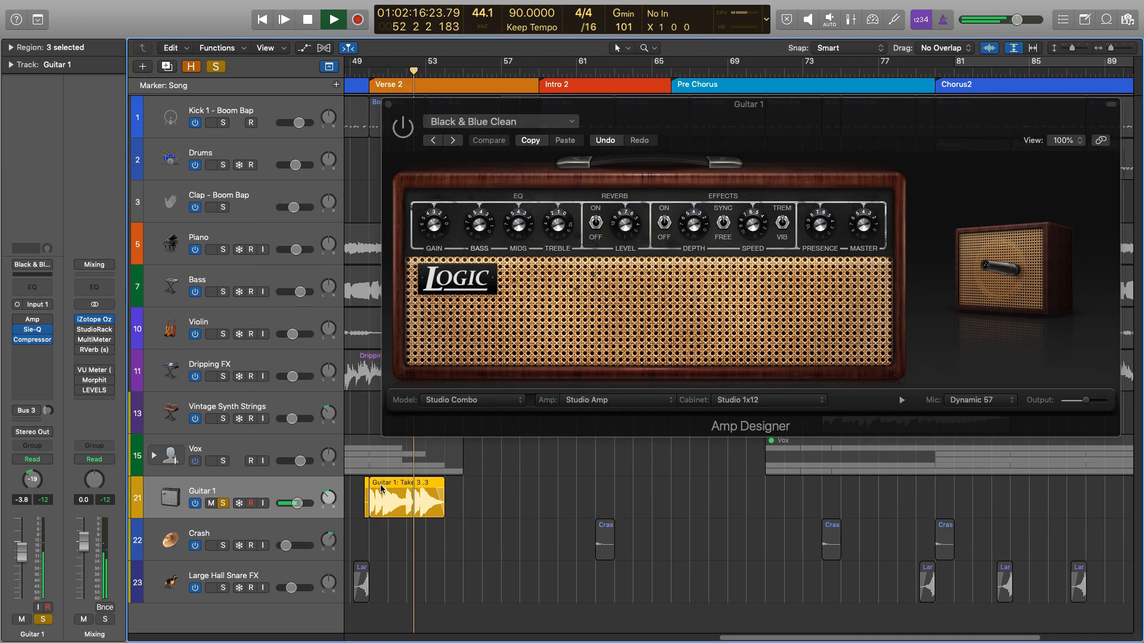
{"action": "key", "text": "c"}
{"action": "key", "text": "space"}
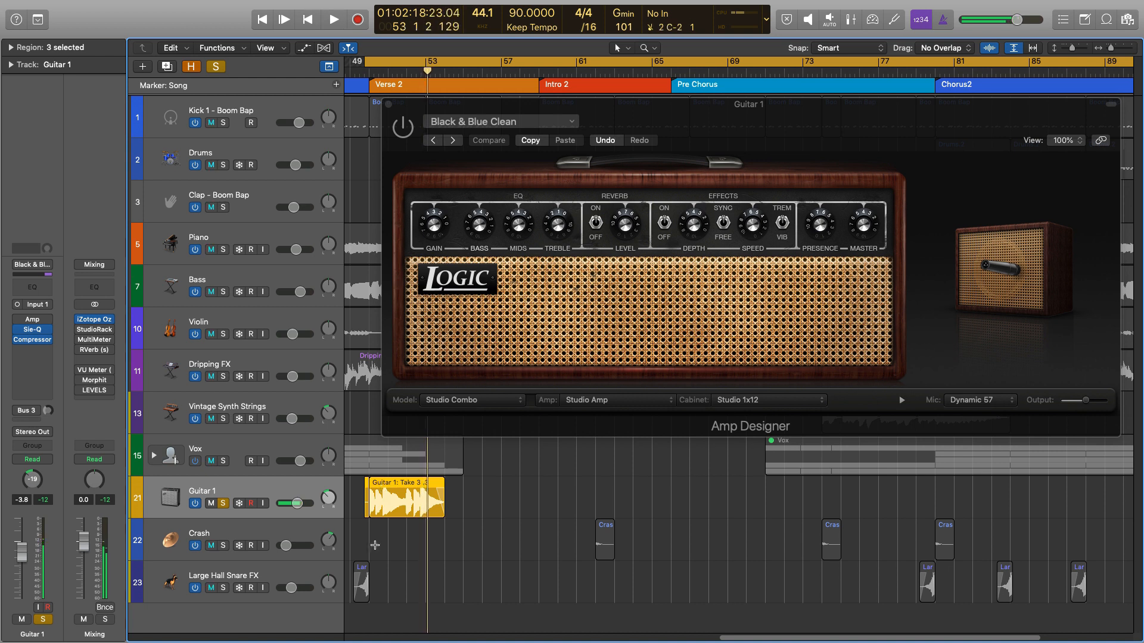
Re-enable Amp Designer and play the soloed Guitar 1 region again.
{"action": "left_click", "coordinate": [395, 122]}
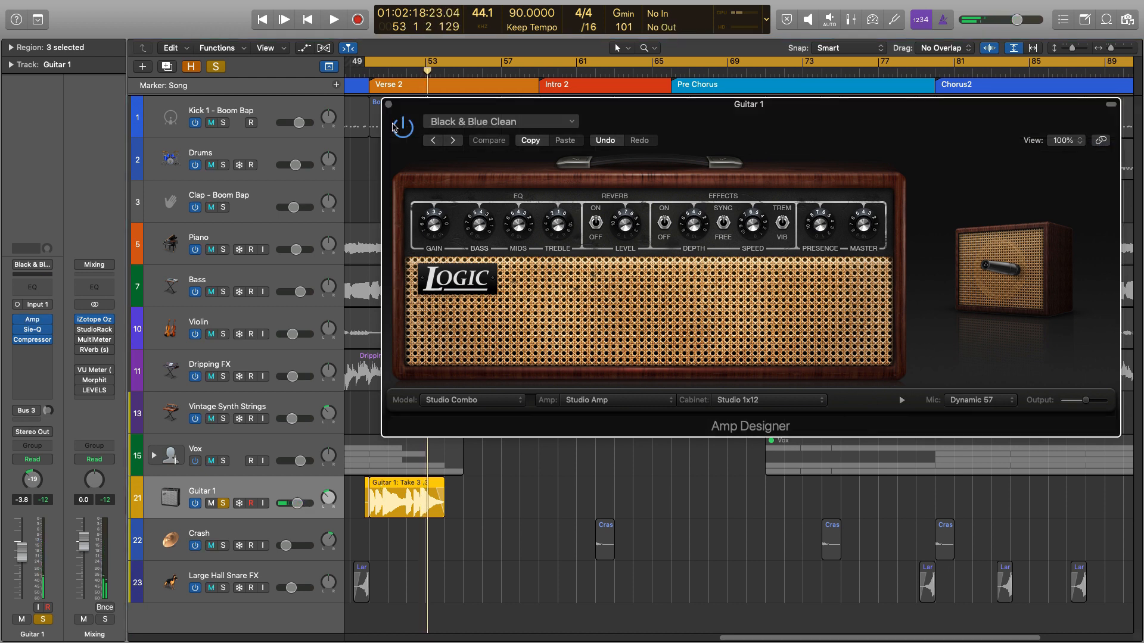
{"action": "key", "text": "space"}
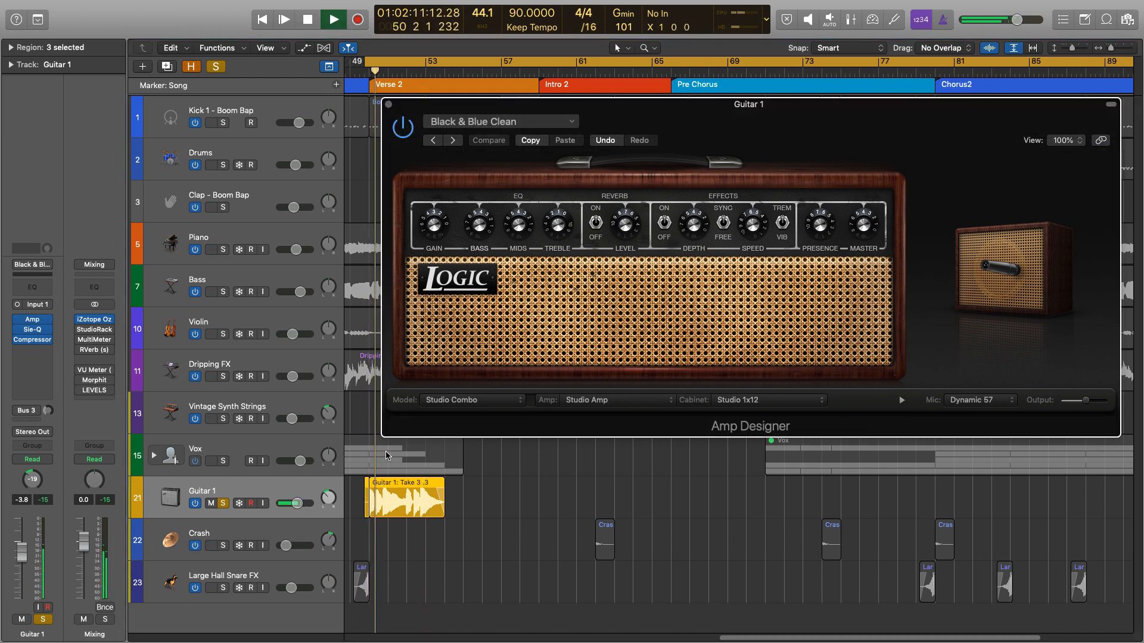
{"action": "left_click", "coordinate": [399, 492]}
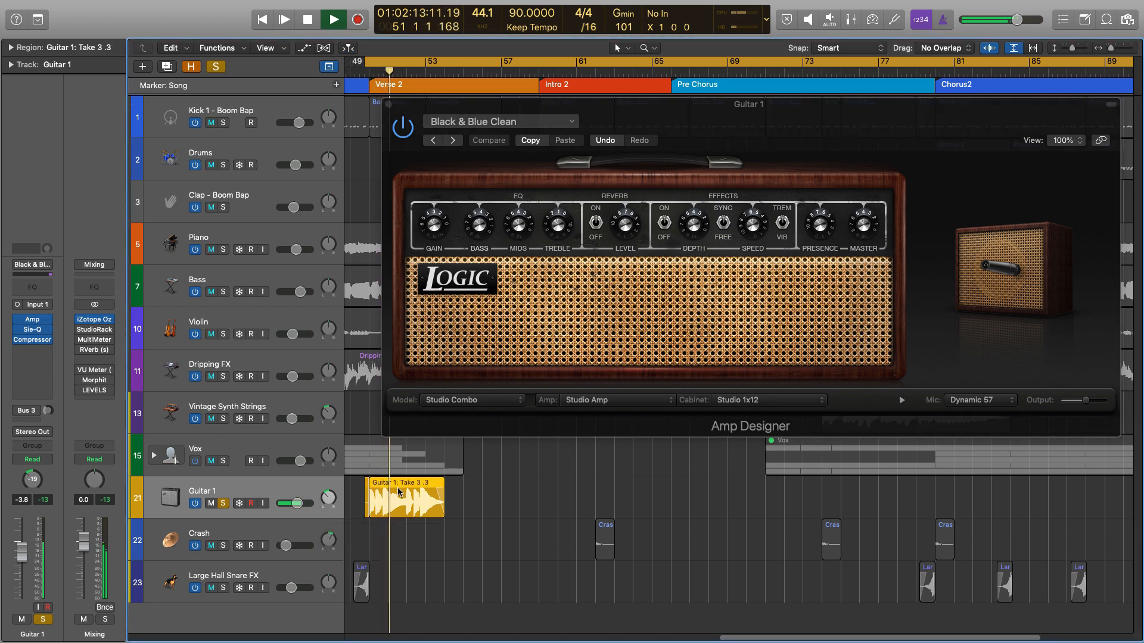
Compare Amp Designer's microphone centred and off-centre on the cabinet during playback, restore the off-centre position, and close the plug-in.
{"action": "mouse_move", "coordinate": [964, 245]}
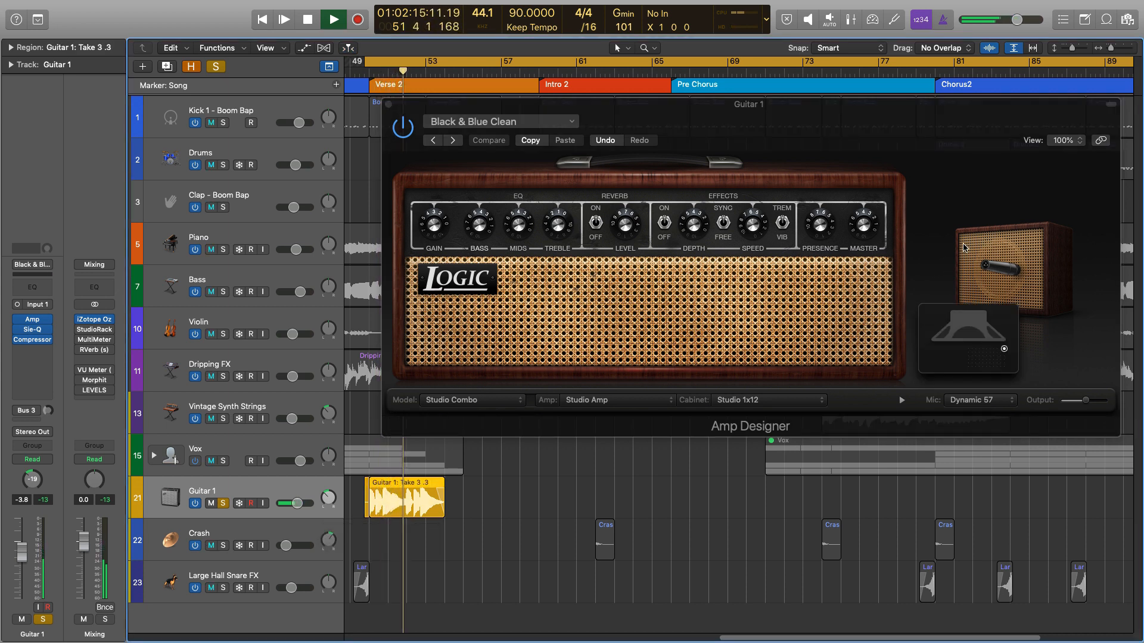
{"action": "key", "text": "space"}
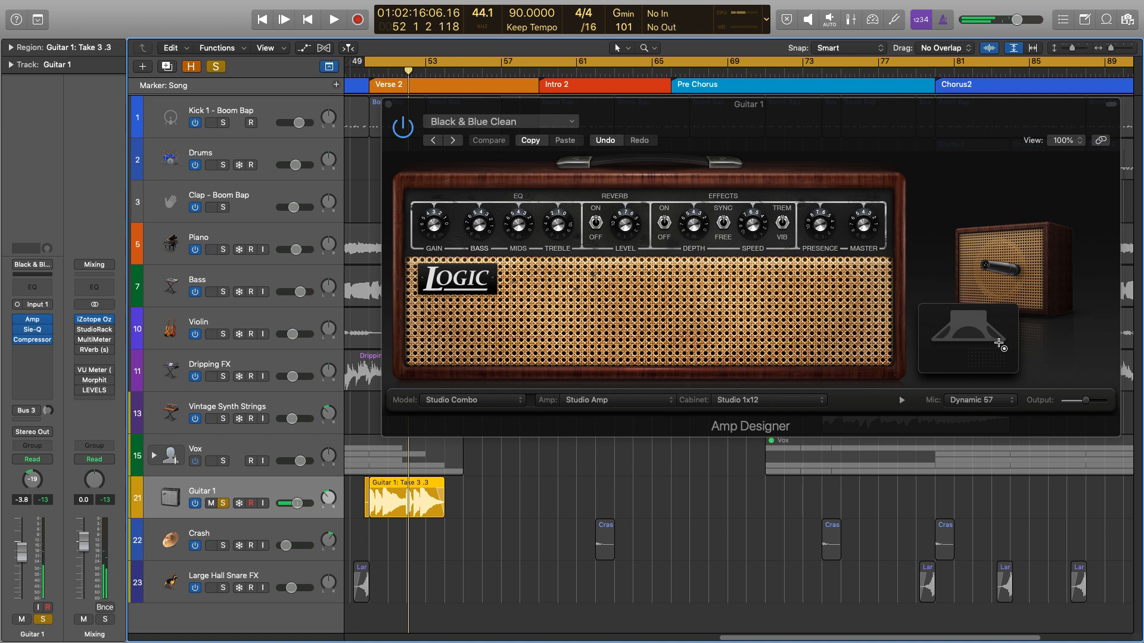
{"action": "left_click", "coordinate": [1004, 350]}
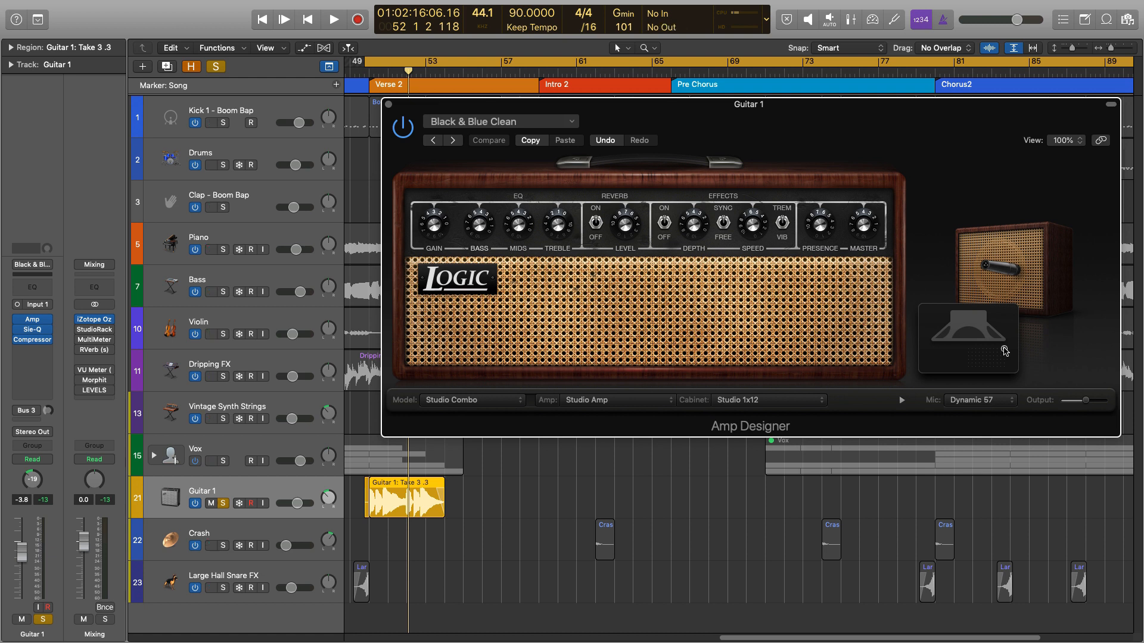
{"action": "key", "text": "space"}
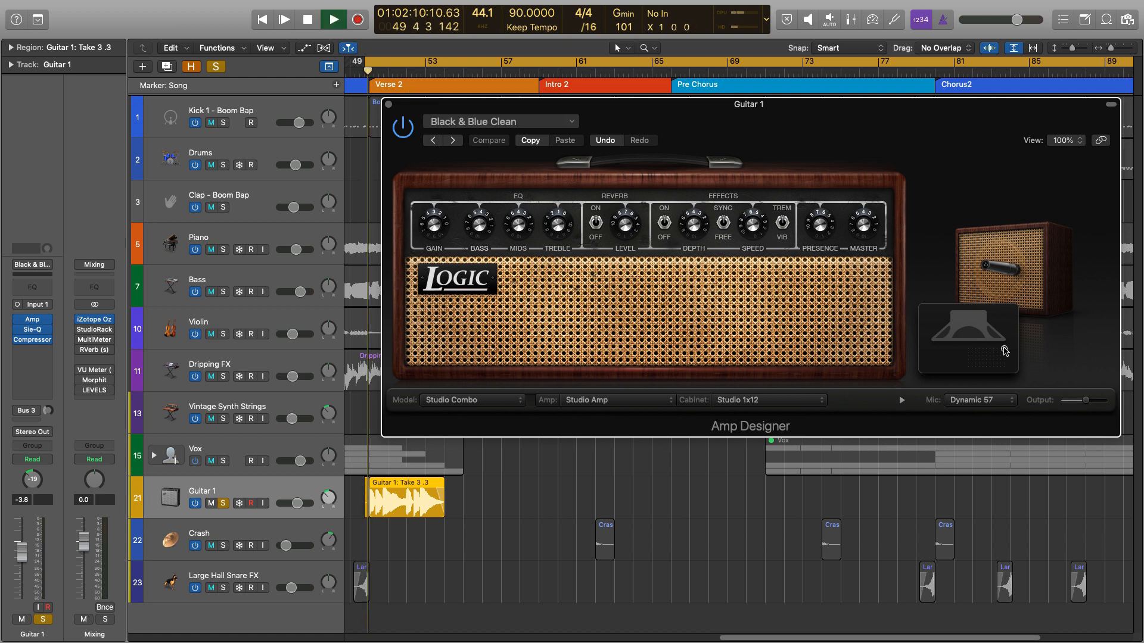
{"action": "left_click_drag", "start_coordinate": [1005, 350], "coordinate": [947, 346]}
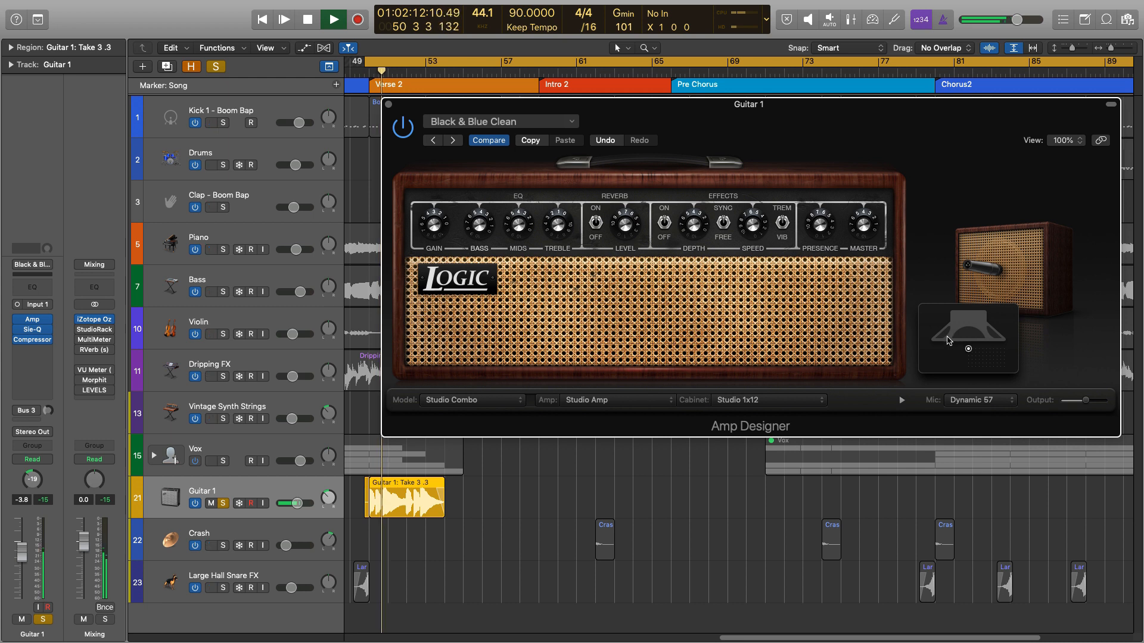
{"action": "left_click_drag", "start_coordinate": [969, 360], "coordinate": [1017, 341]}
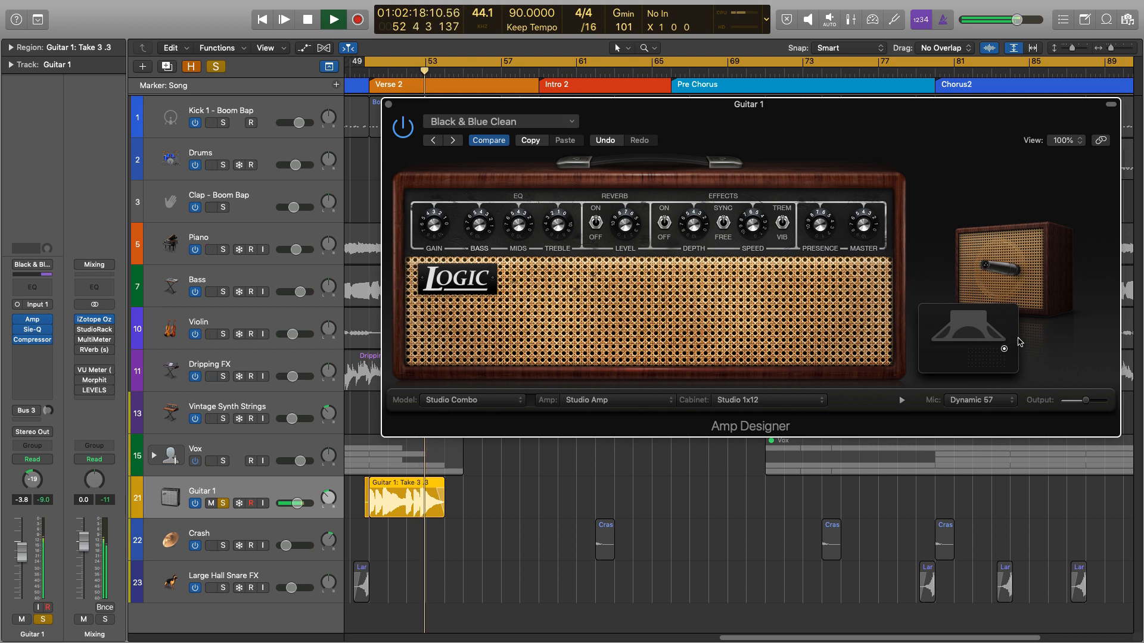
{"action": "key", "text": "space"}
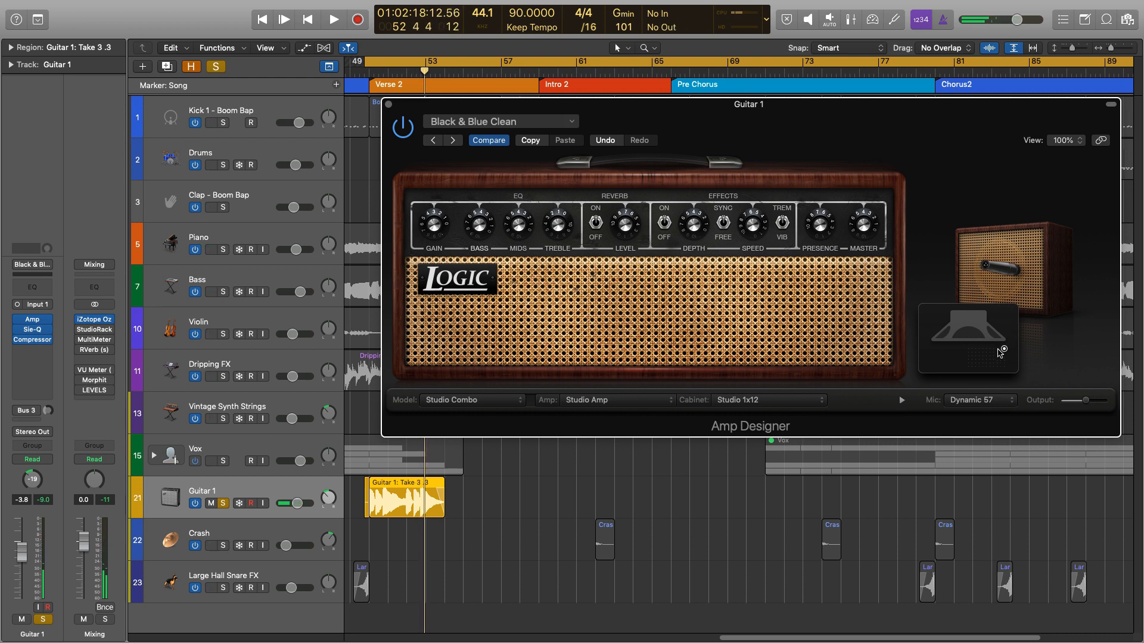
{"action": "mouse_move", "coordinate": [1005, 350]}
{"action": "left_mouse_down"}
{"action": "mouse_move", "coordinate": [967, 346]}
{"action": "mouse_move", "coordinate": [1004, 349]}
{"action": "left_mouse_up"}
{"action": "left_click_drag", "start_coordinate": [1006, 350], "coordinate": [1041, 302]}
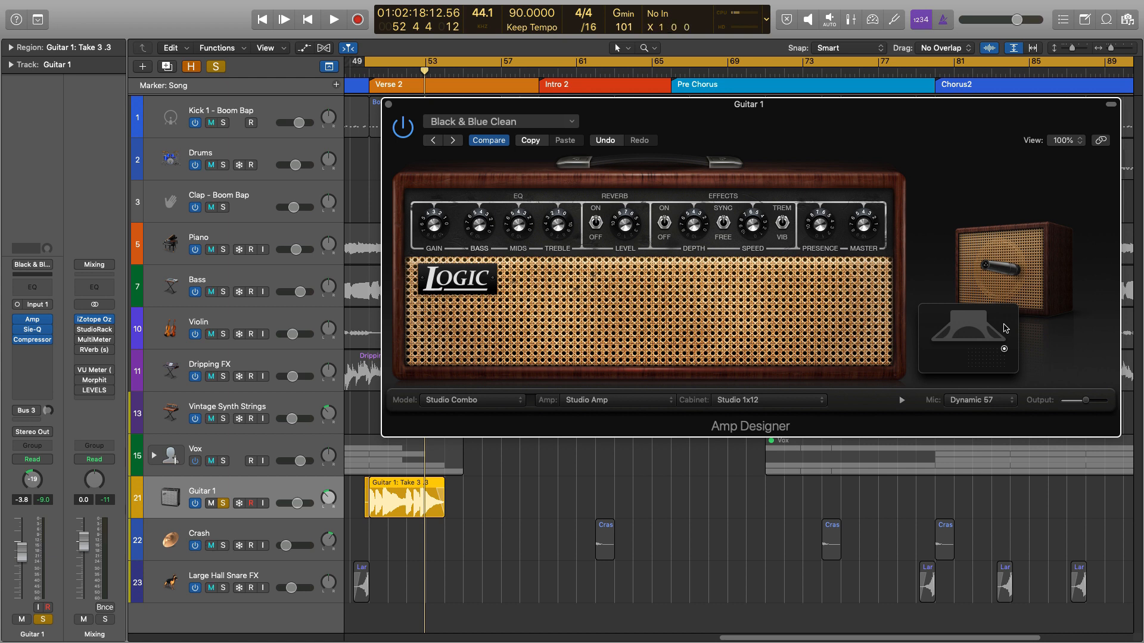
{"action": "left_click_drag", "start_coordinate": [998, 348], "coordinate": [1029, 321]}
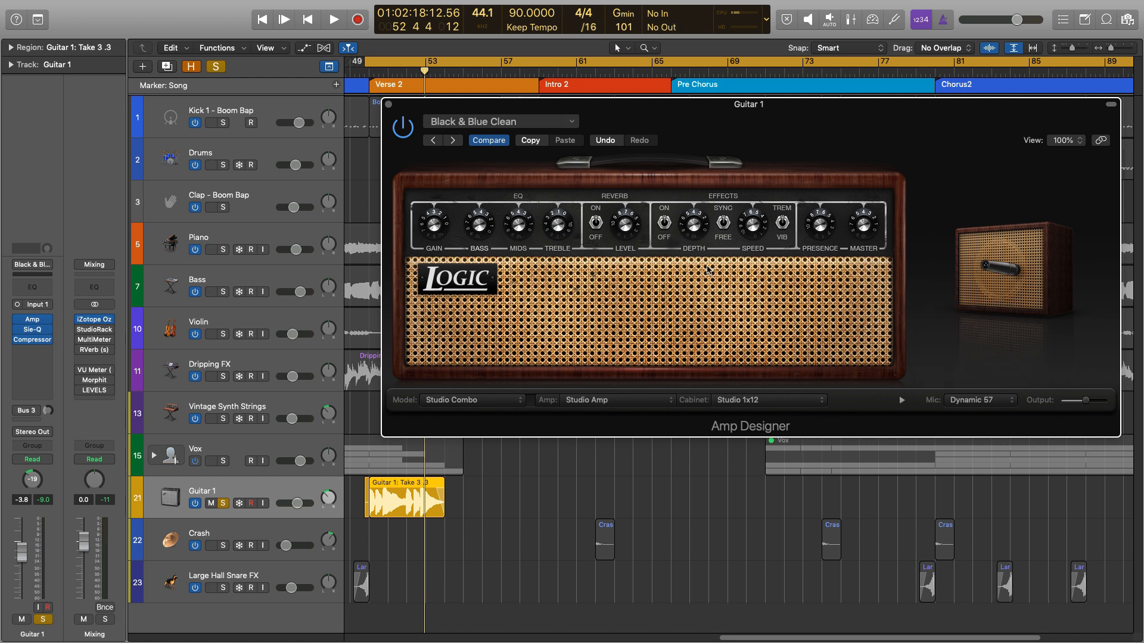
{"action": "left_click", "coordinate": [388, 105]}
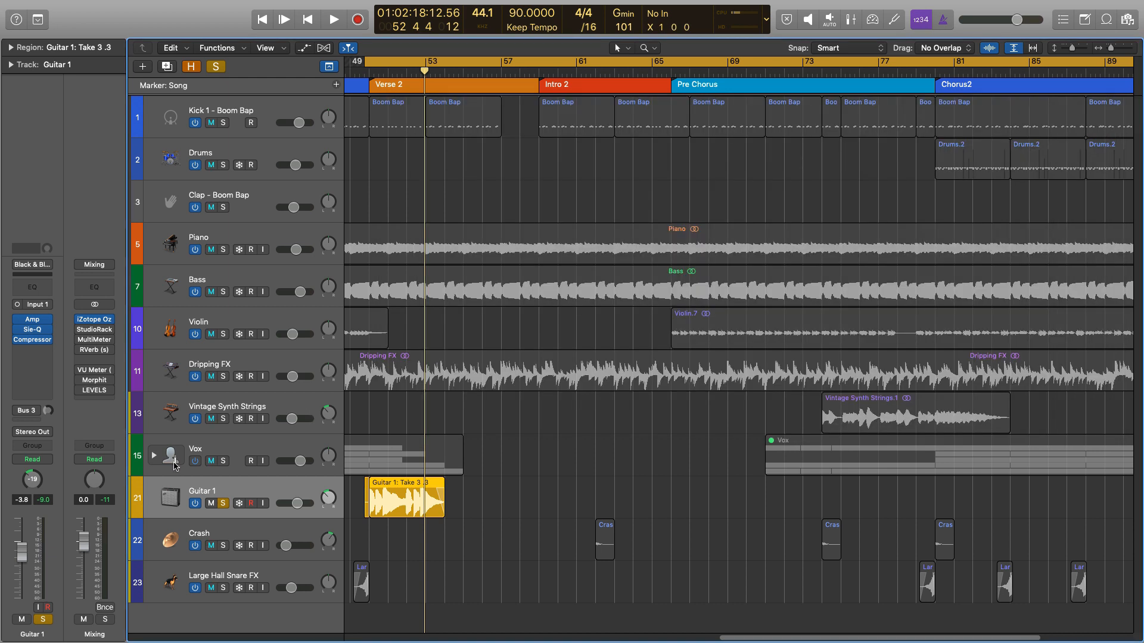
Open Guitar 1's Sie-Q and compare the soloed guitar with the plug-in bypassed and enabled.
{"action": "left_click", "coordinate": [30, 330]}
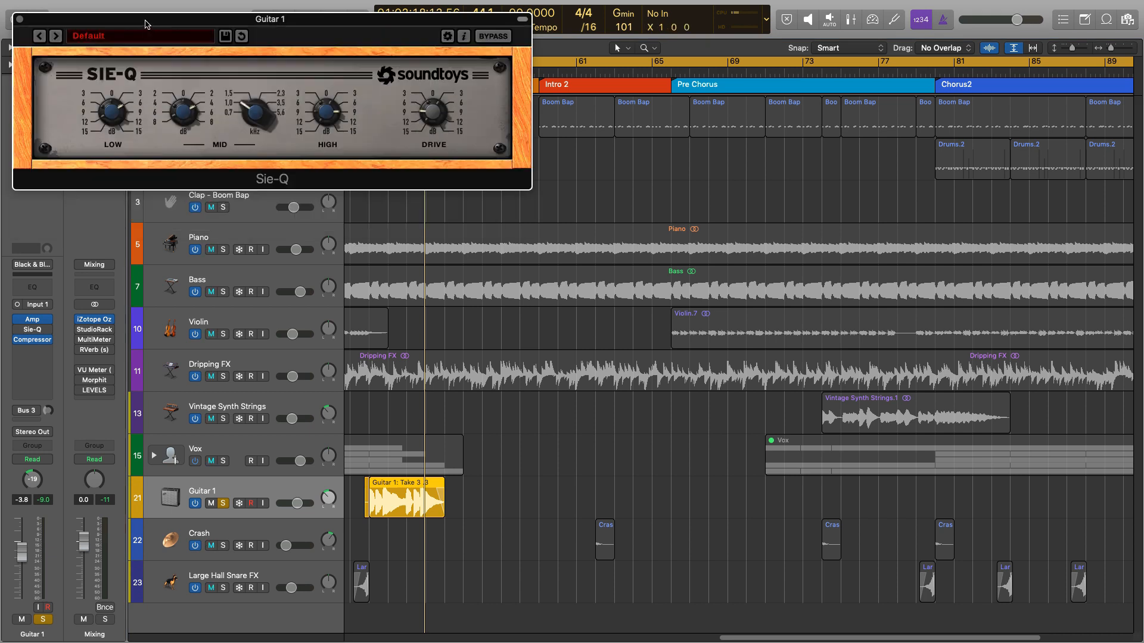
{"action": "left_click_drag", "start_coordinate": [145, 24], "coordinate": [320, 251]}
{"action": "key", "text": "space"}
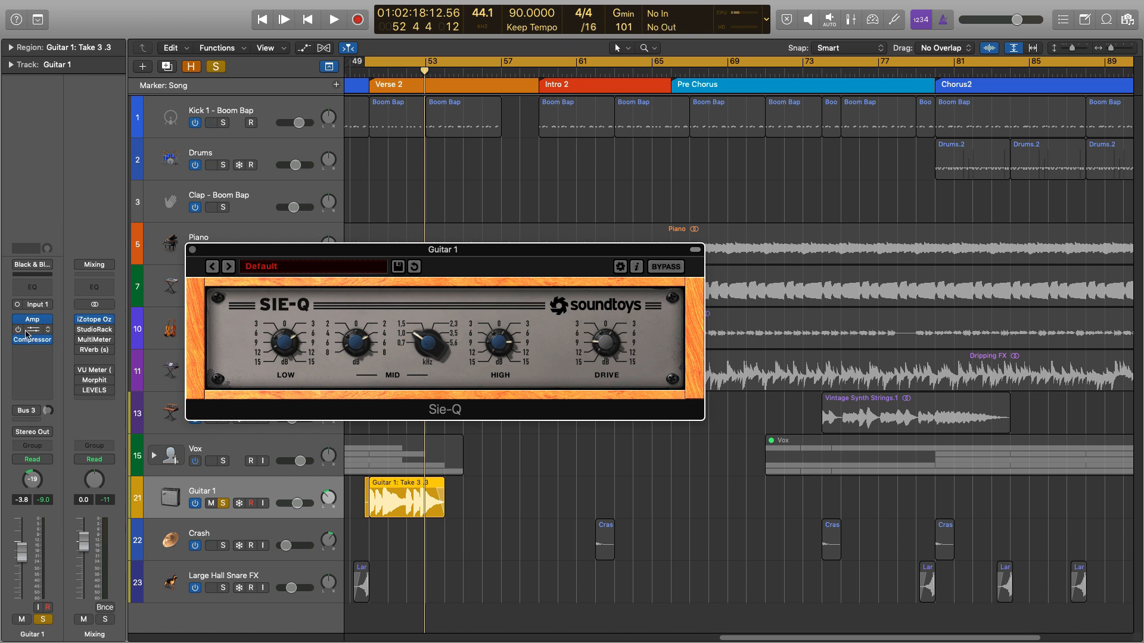
{"action": "key", "text": "space"}
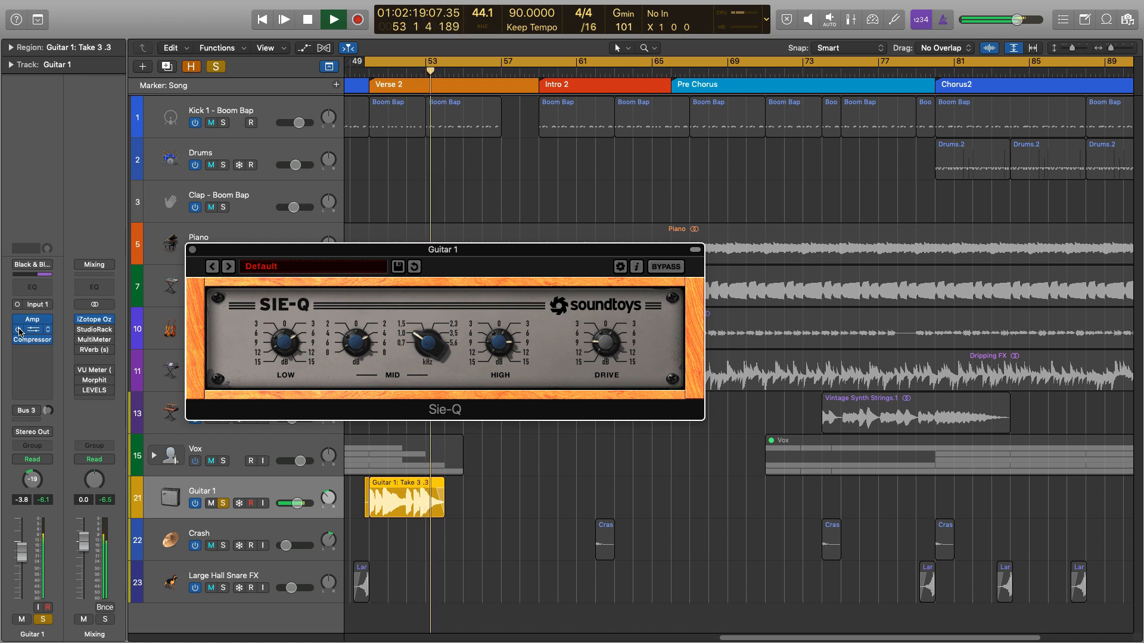
{"action": "key", "text": "space"}
{"action": "mouse_move", "coordinate": [21, 335]}
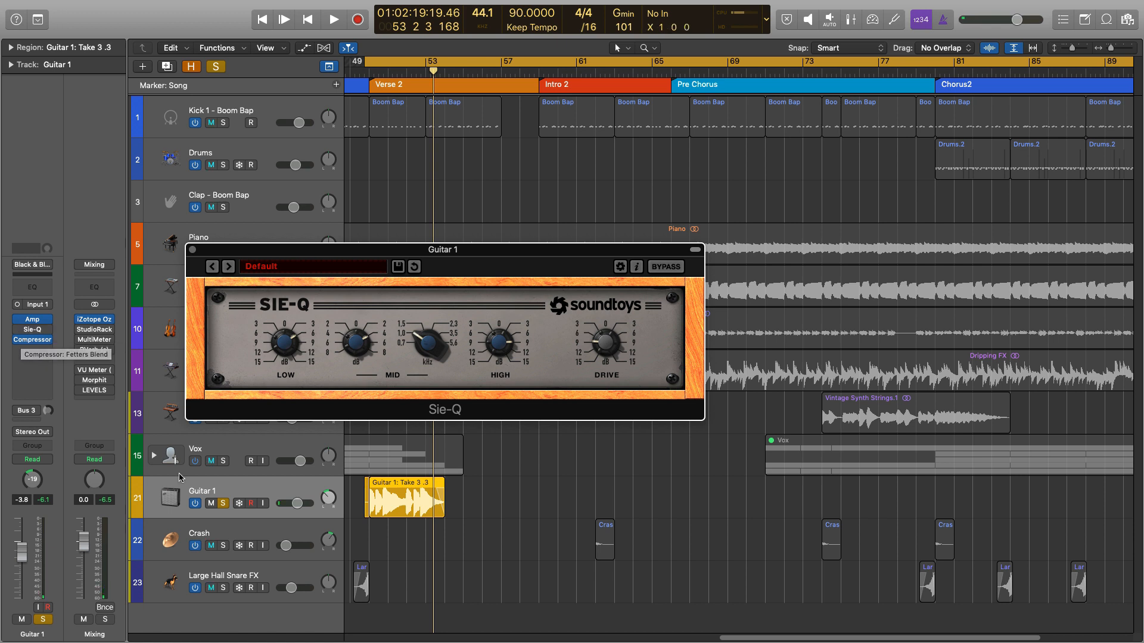
Unsolo Guitar 1, play the full mix while switching Sie-Q back on, and move its window aside.
{"action": "left_click", "coordinate": [223, 504]}
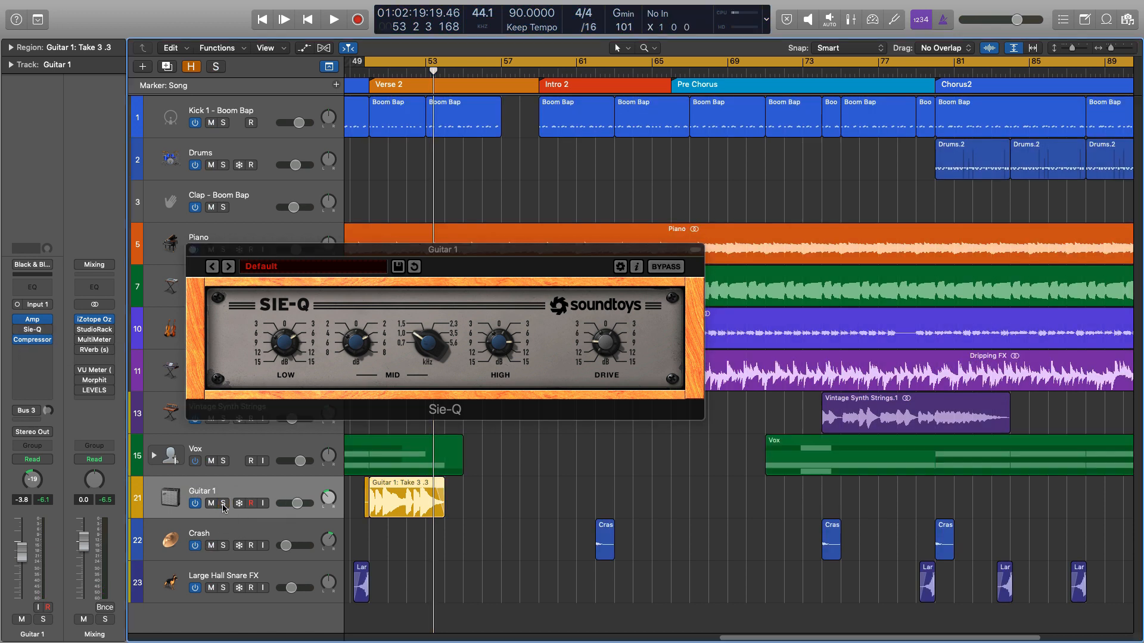
{"action": "mouse_move", "coordinate": [14, 252]}
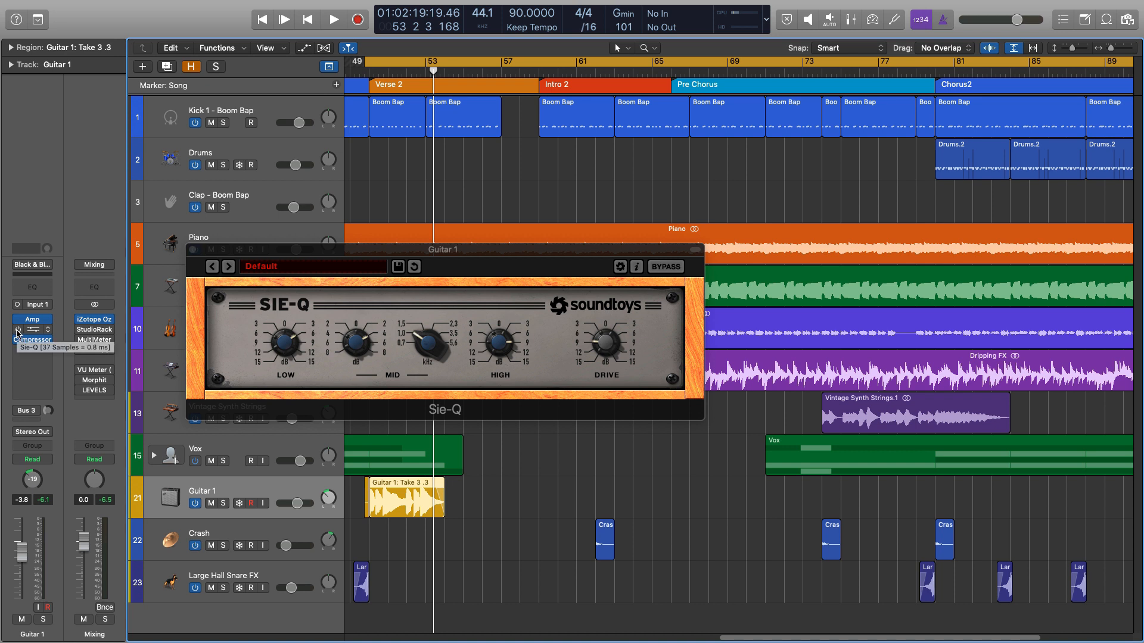
{"action": "key", "text": "space"}
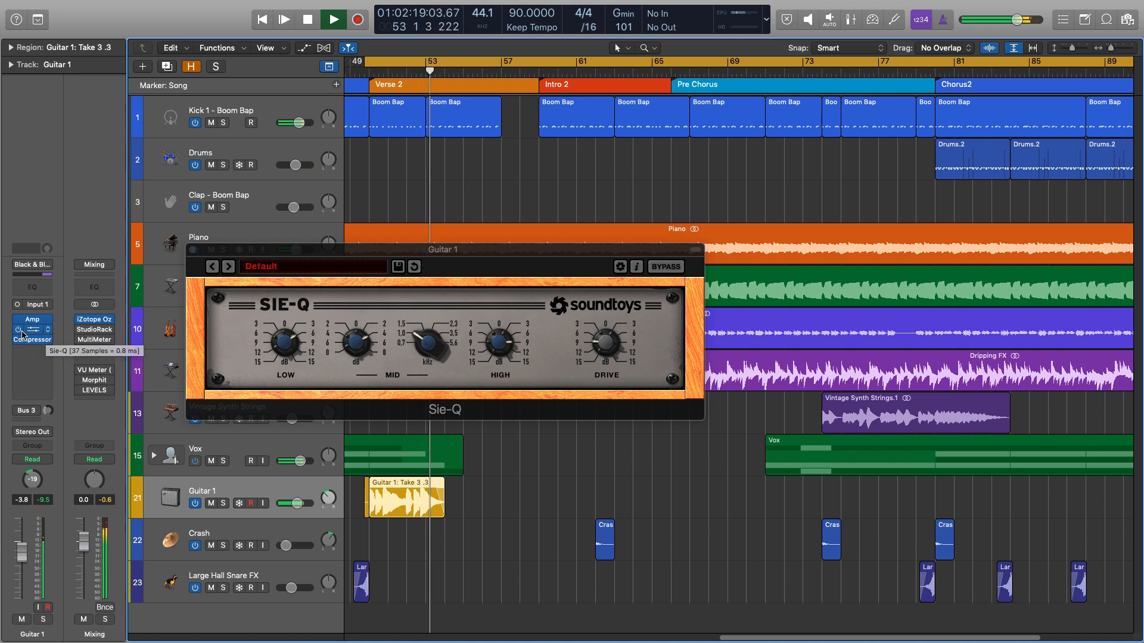
{"action": "key", "text": "space"}
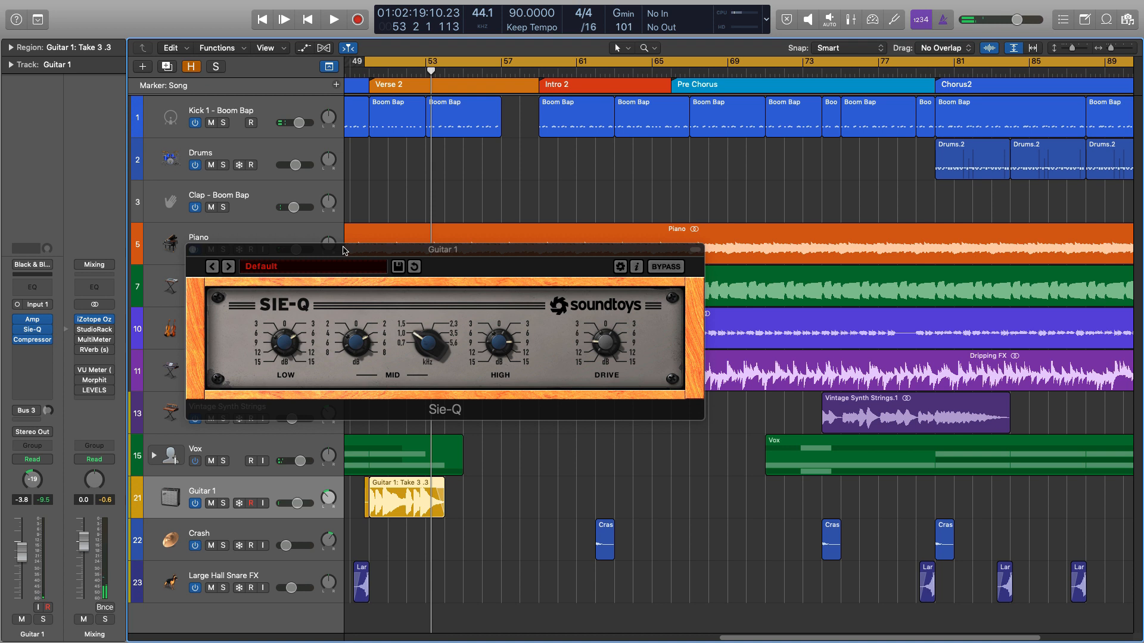
{"action": "left_click_drag", "start_coordinate": [343, 249], "coordinate": [538, 200]}
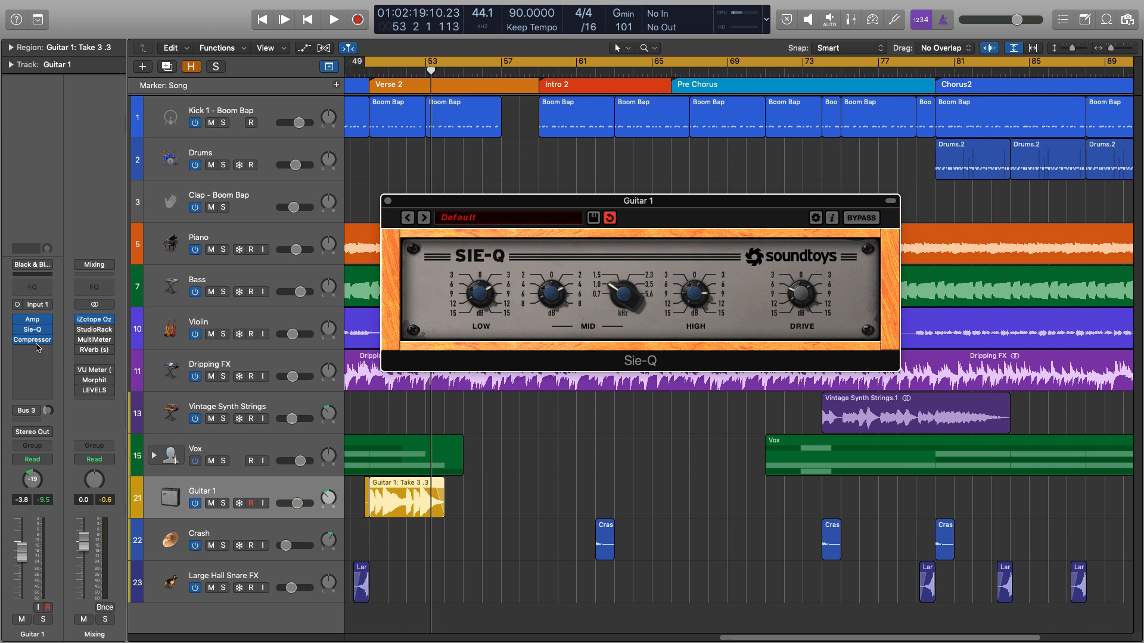
Open Guitar 1's Compressor, close Sie-Q, play the mix to watch the gain reduction meter, and close the plug-in.
{"action": "left_click", "coordinate": [37, 340]}
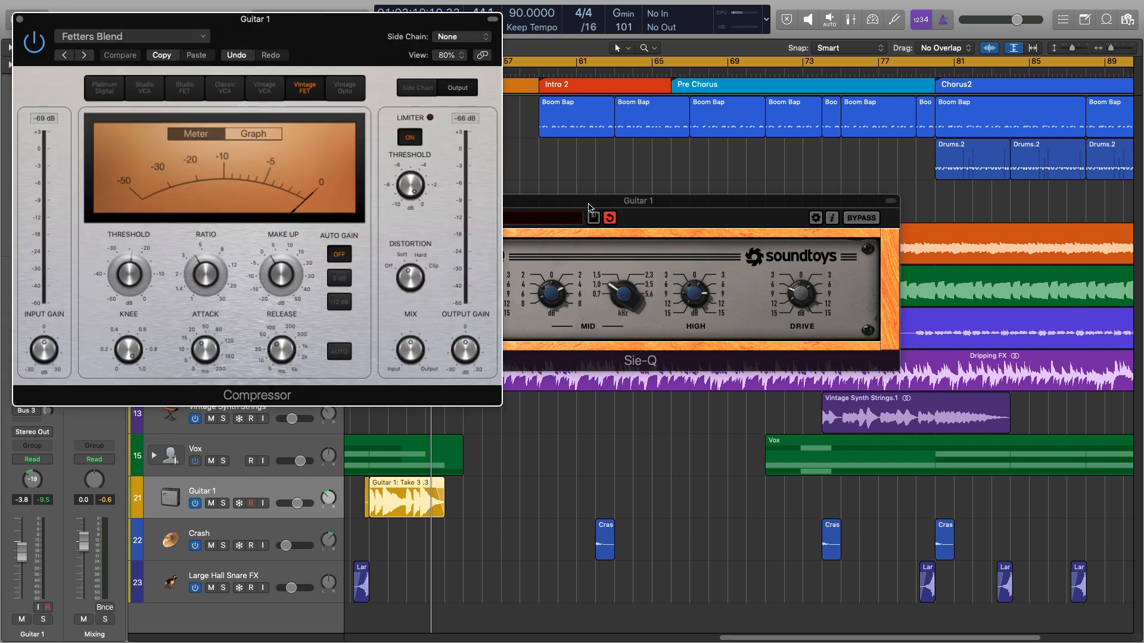
{"action": "left_click_drag", "start_coordinate": [591, 202], "coordinate": [787, 195]}
{"action": "left_click", "coordinate": [585, 190]}
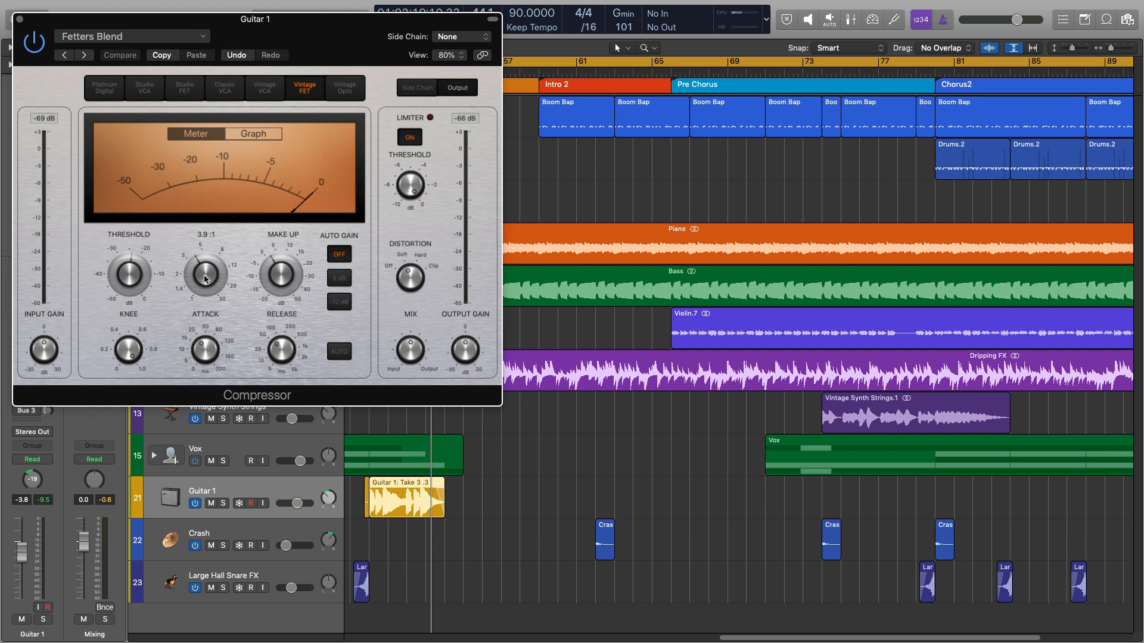
{"action": "left_click_drag", "start_coordinate": [298, 272], "coordinate": [291, 282]}
{"action": "key", "text": "space"}
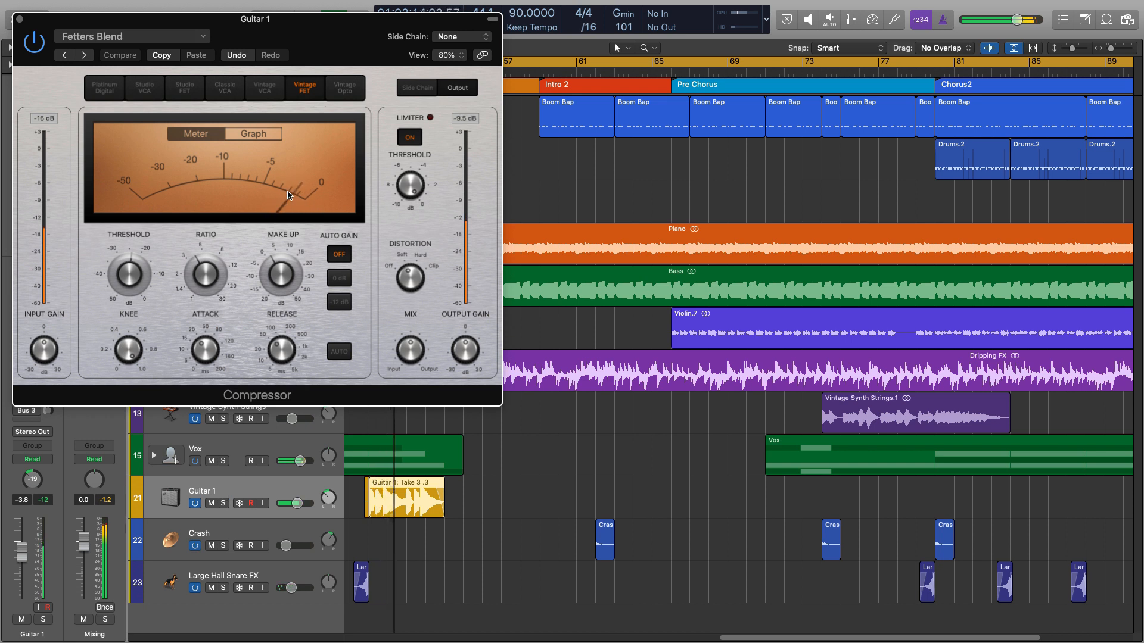
{"action": "mouse_move", "coordinate": [276, 254]}
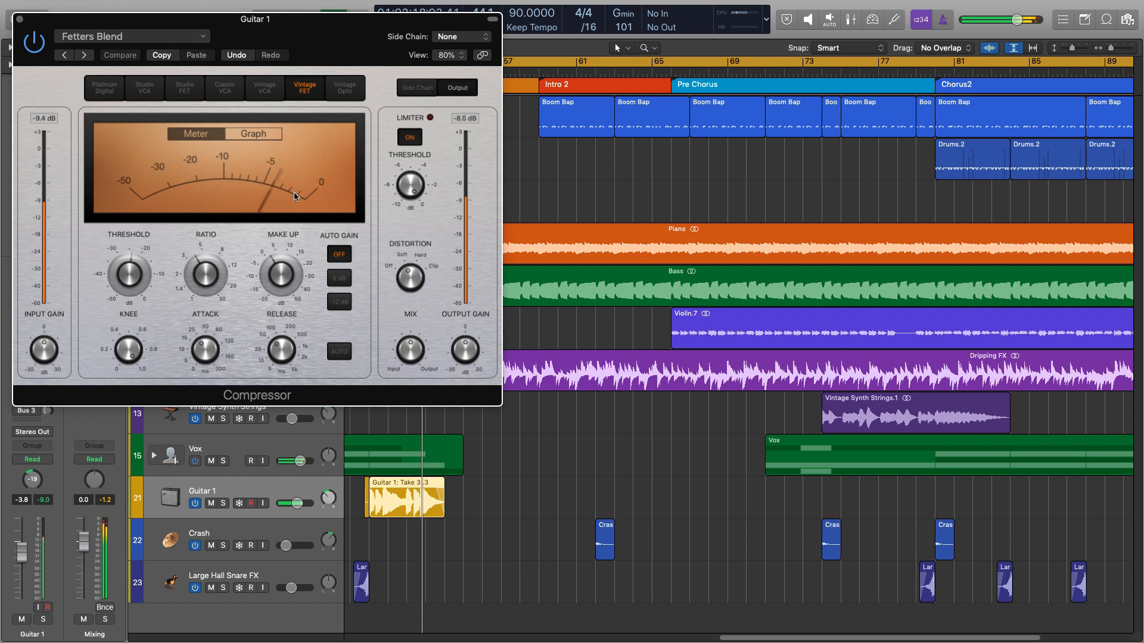
{"action": "key", "text": "space"}
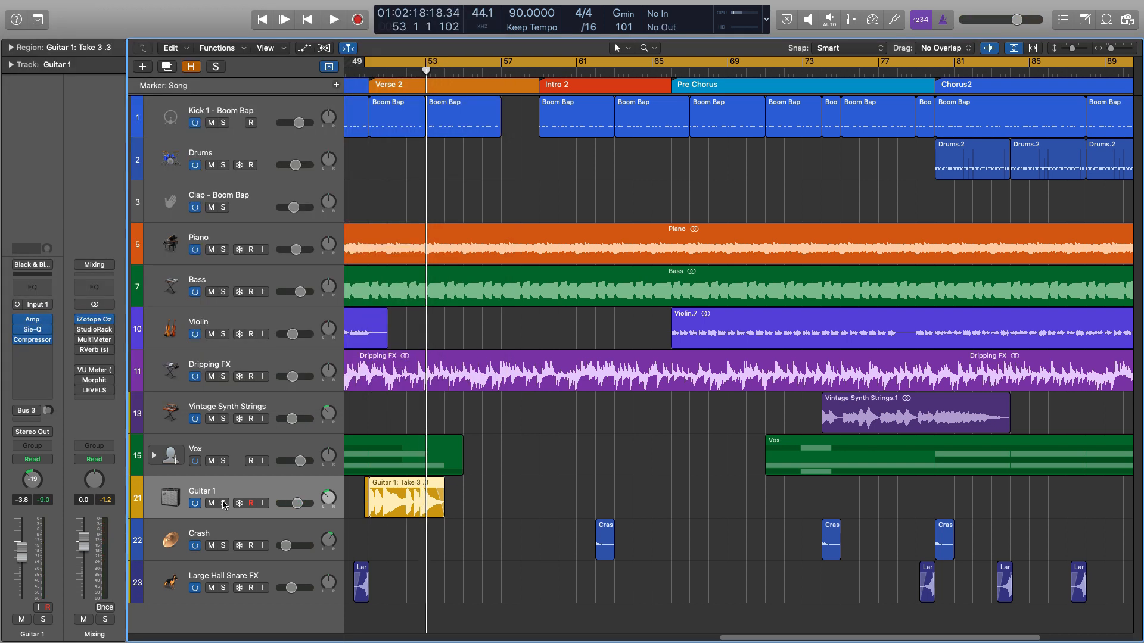
Solo the Crash track, select all its regions, and play from the first crash hit.
{"action": "key", "text": "z"}
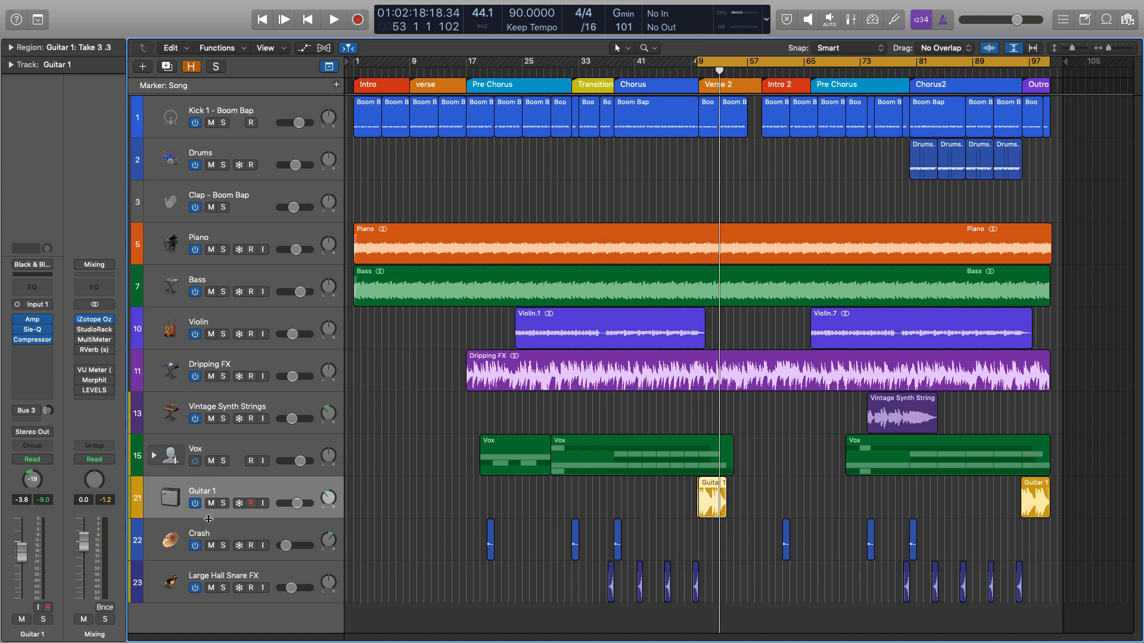
{"action": "left_click", "coordinate": [176, 535]}
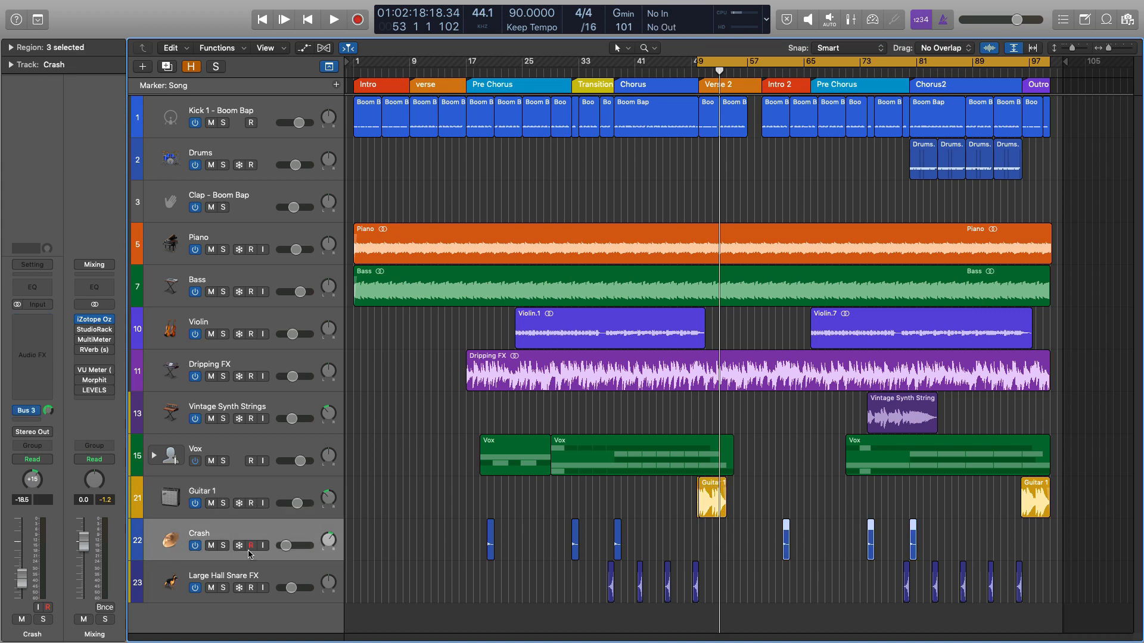
{"action": "left_click", "coordinate": [224, 546]}
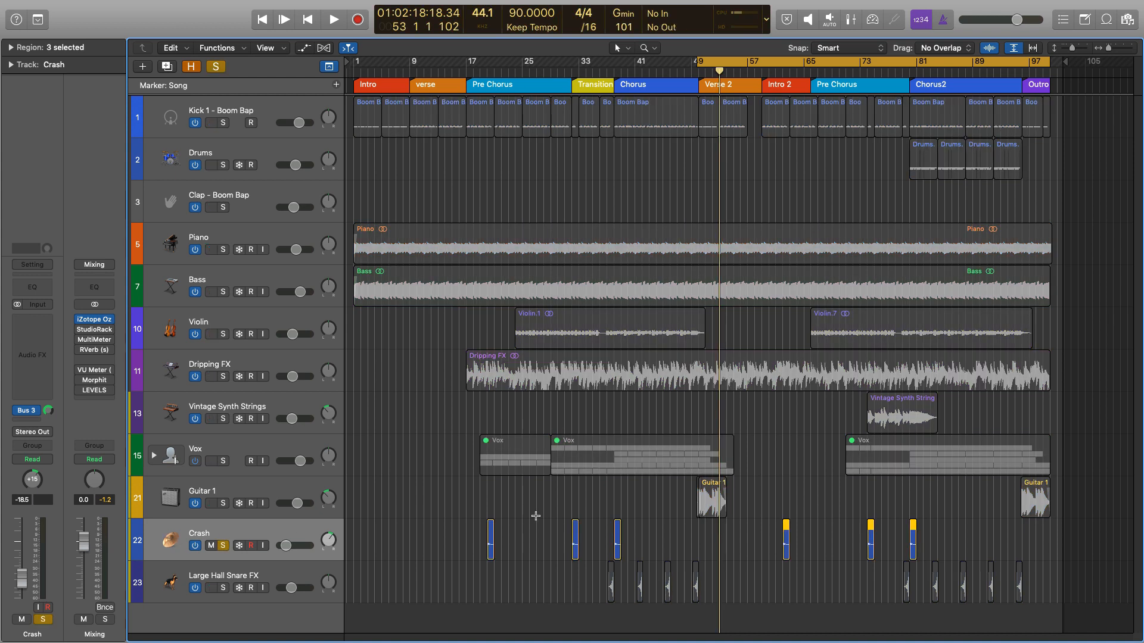
{"action": "key", "text": "super+Right"}
{"action": "key", "text": "super+Right"}
{"action": "key", "text": "super+Right"}
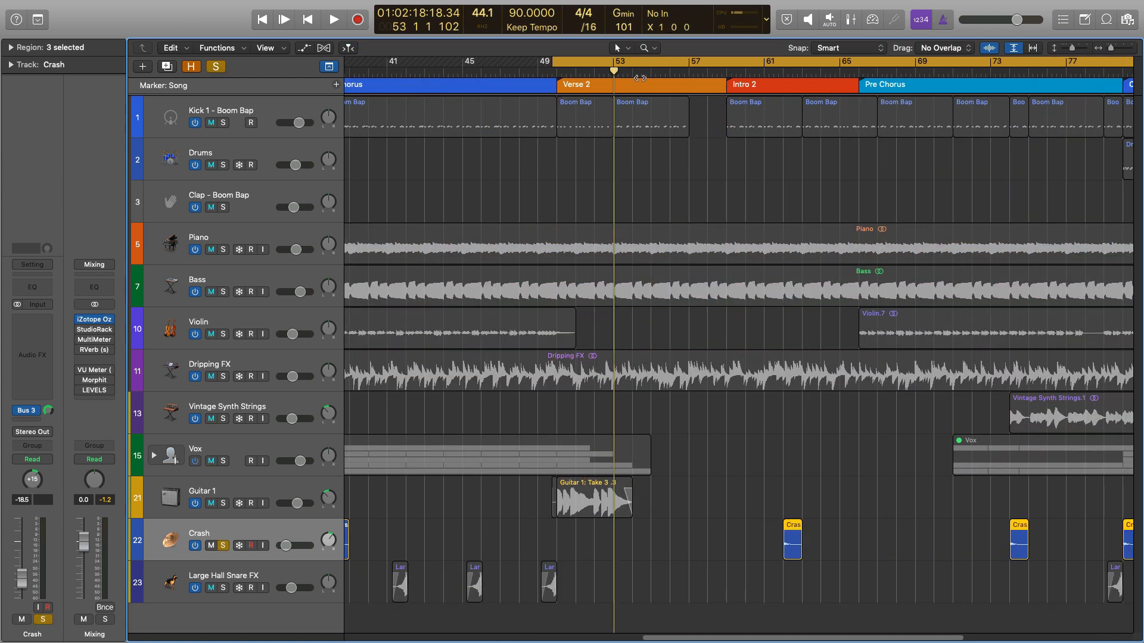
{"action": "left_click", "coordinate": [168, 540]}
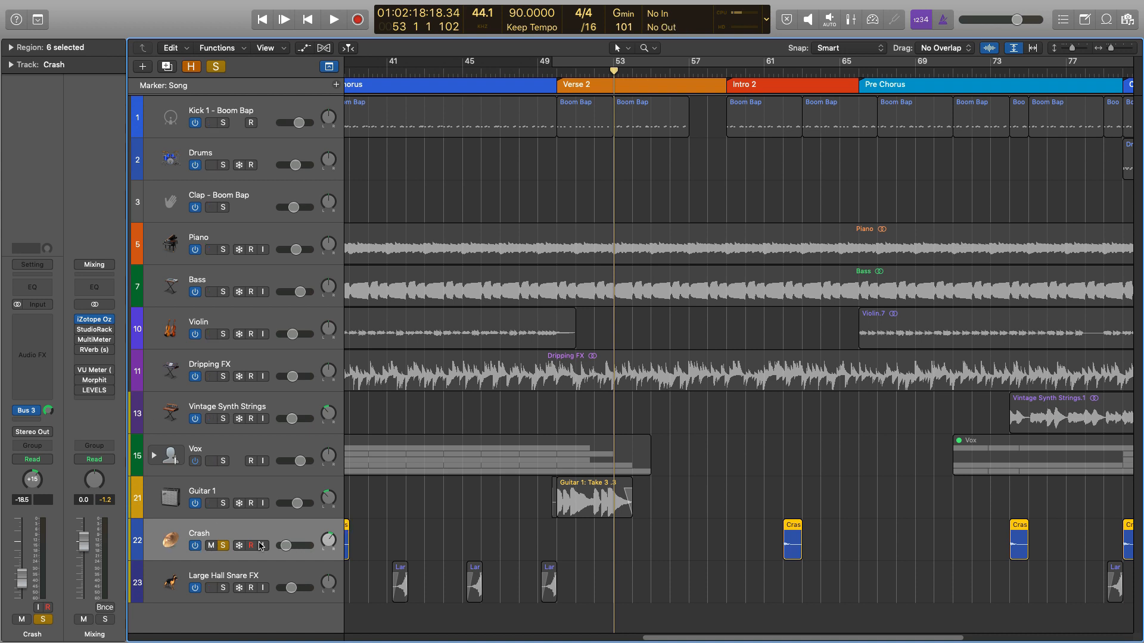
{"action": "key", "text": "shift+space"}
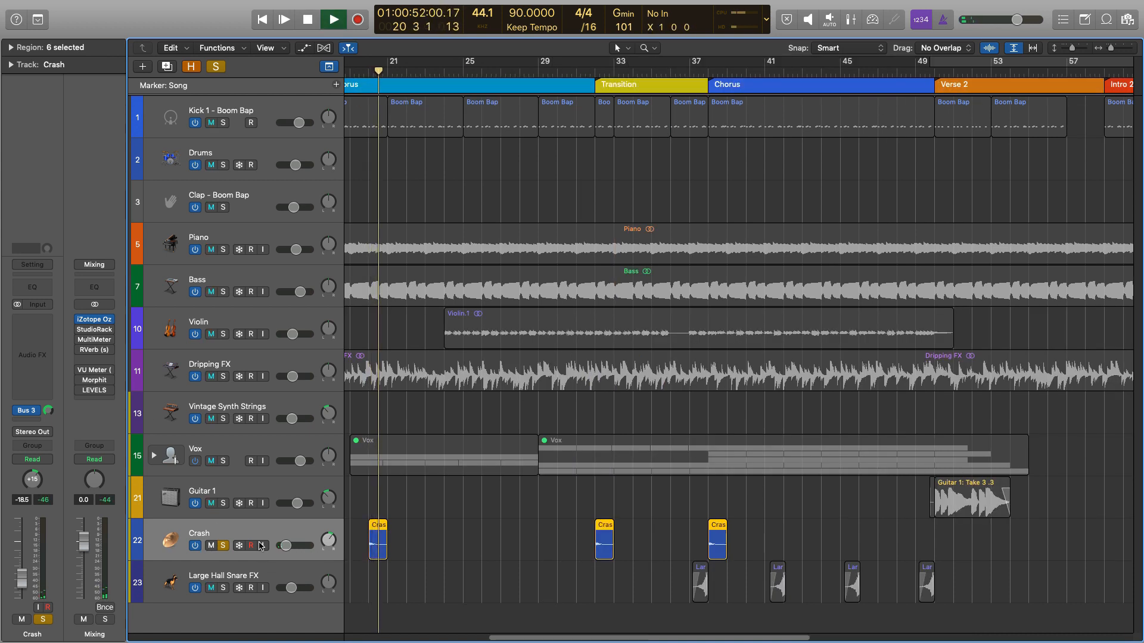
{"action": "key", "text": "space"}
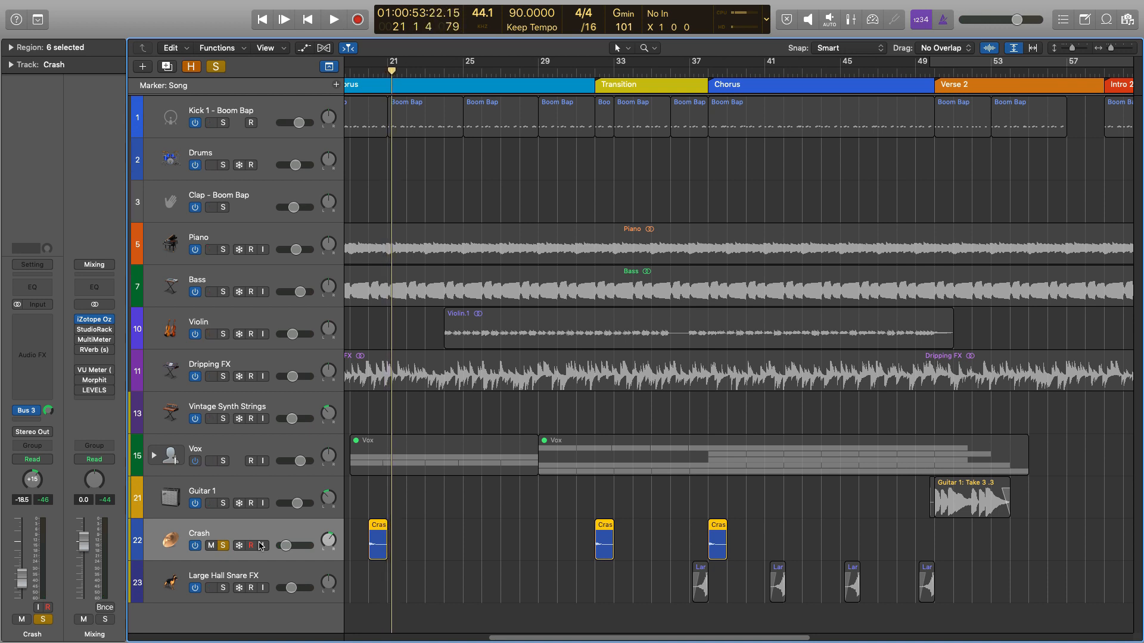
Move the solo from Crash to Large Hall Snare FX and select that track with its regions.
{"action": "left_click", "coordinate": [224, 546]}
{"action": "left_click", "coordinate": [224, 590]}
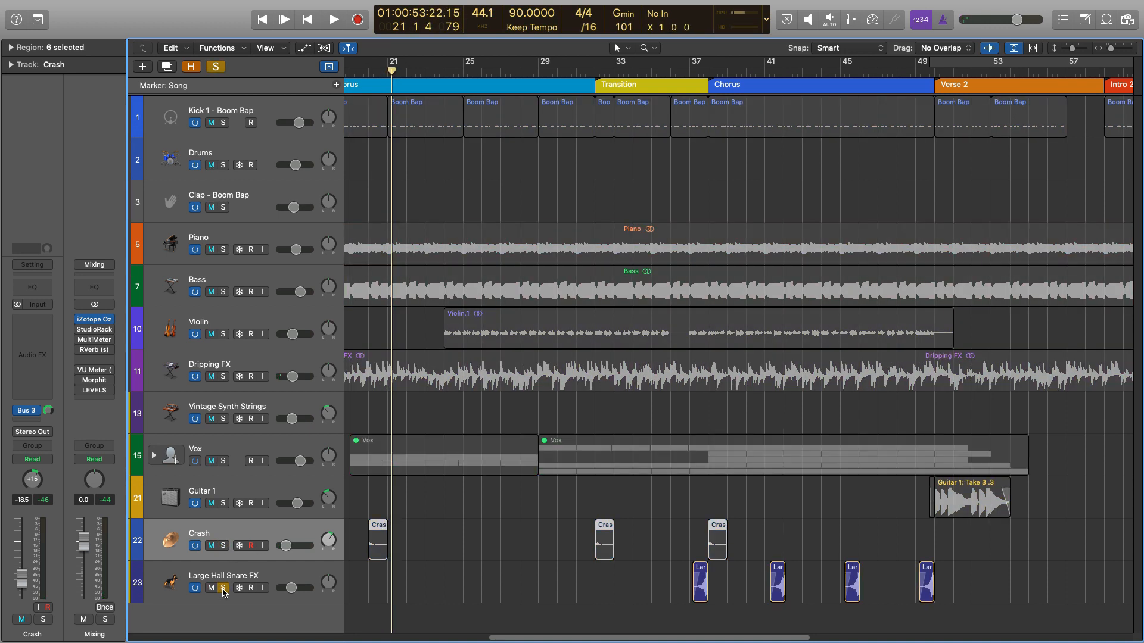
{"action": "left_click", "coordinate": [173, 584]}
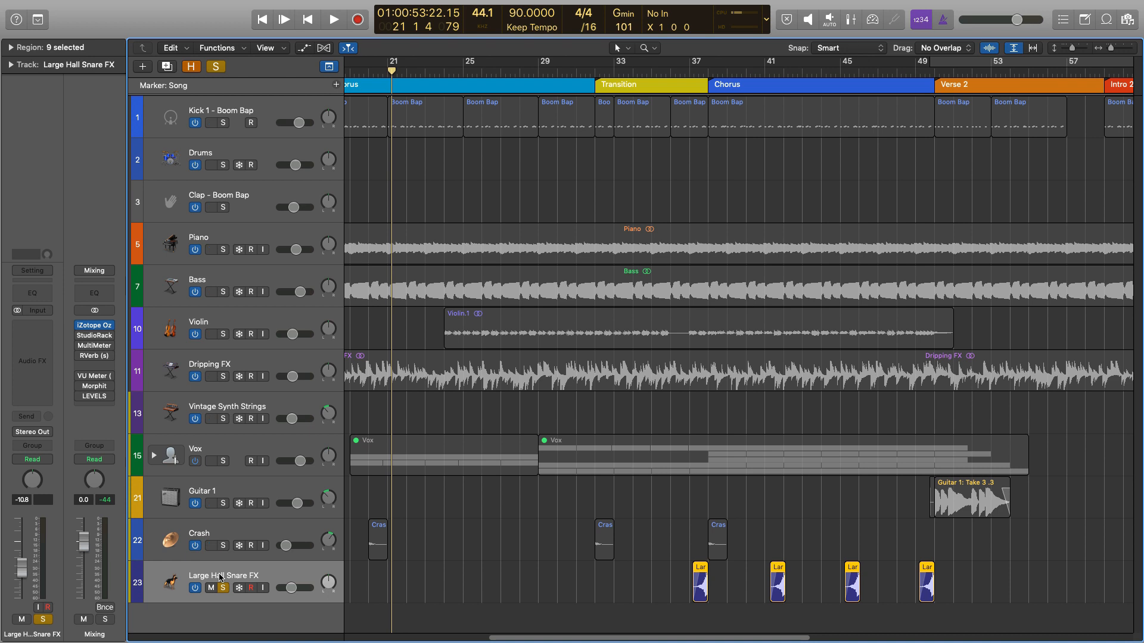
Examine the waveform and fades of the Large Hall Snare FX region just before the first Chorus.
{"action": "key", "text": "super+Right"}
{"action": "key", "text": "super+Right"}
{"action": "key", "text": "super+Right"}
{"action": "key", "text": "super+Right"}
{"action": "key", "text": "super+Right"}
{"action": "key", "text": "super+Right"}
{"action": "key", "text": "super+Right"}
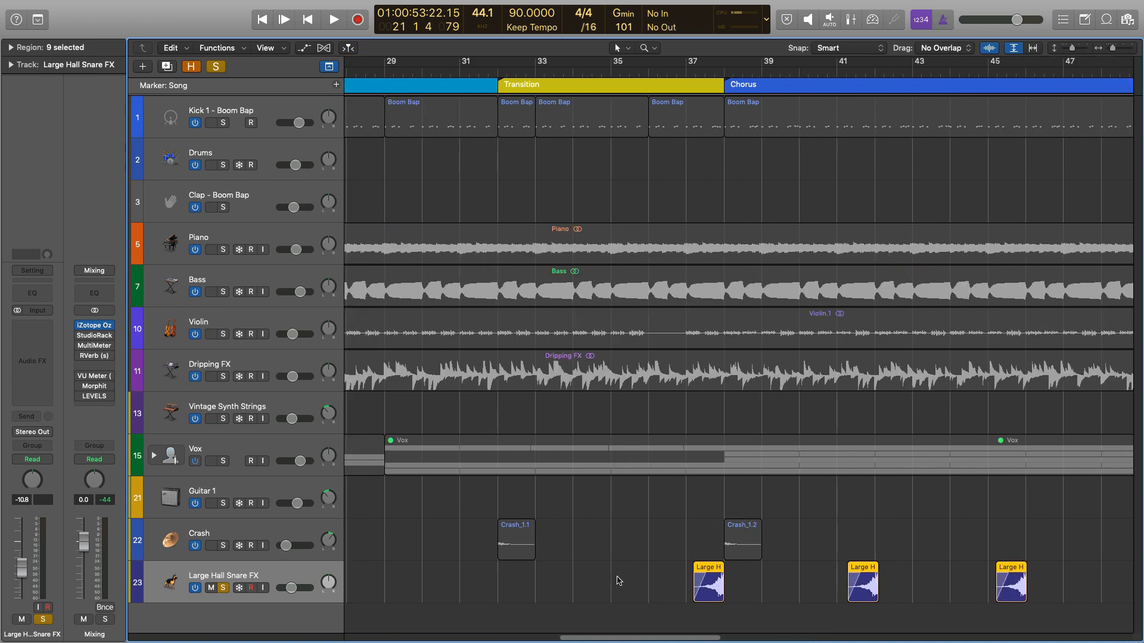
{"action": "key", "text": "z"}
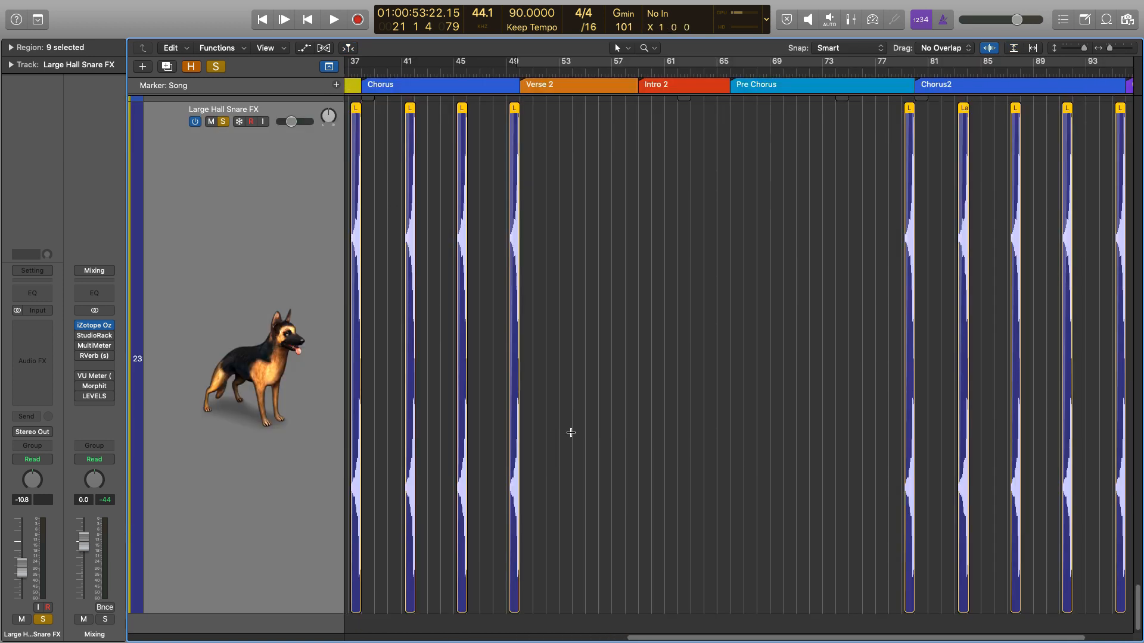
{"action": "key", "text": "z"}
{"action": "left_click", "coordinate": [811, 578]}
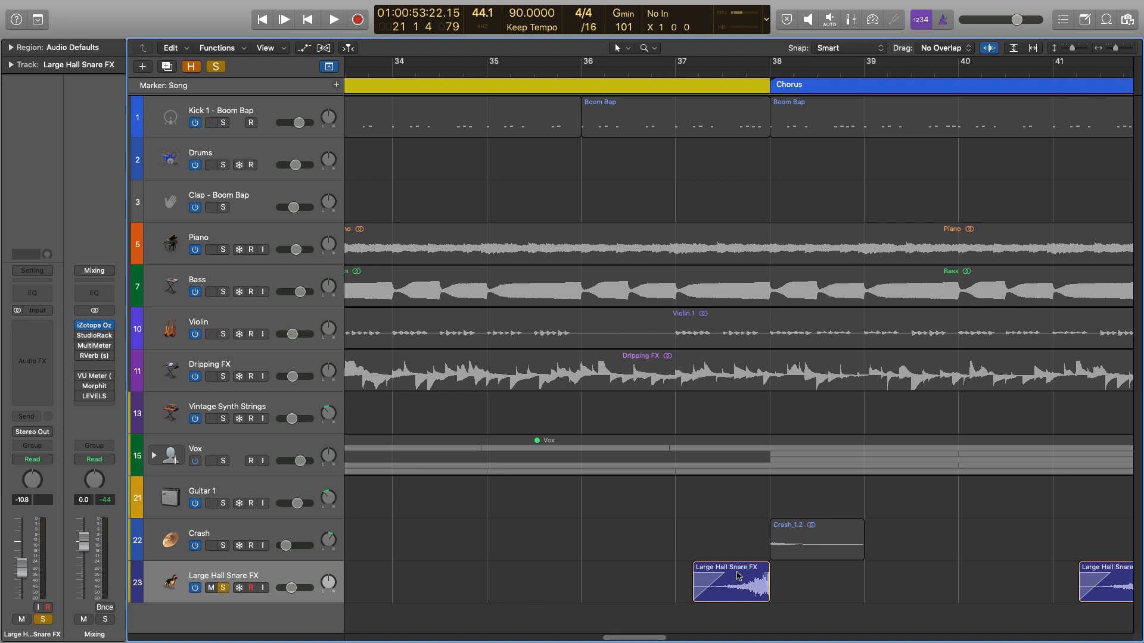
{"action": "left_click", "coordinate": [738, 576]}
{"action": "key", "text": "z"}
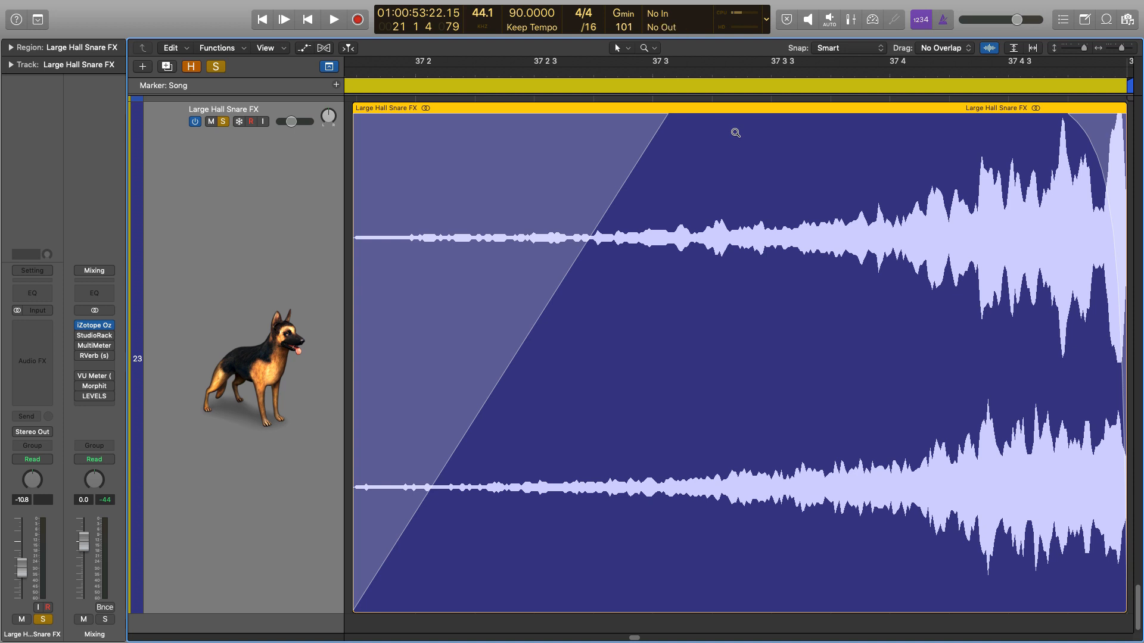
Cycle the selected Large Hall Snare FX region, play it in solo, and turn cycle playback off.
{"action": "key", "text": "super+u"}
{"action": "key", "text": "space"}
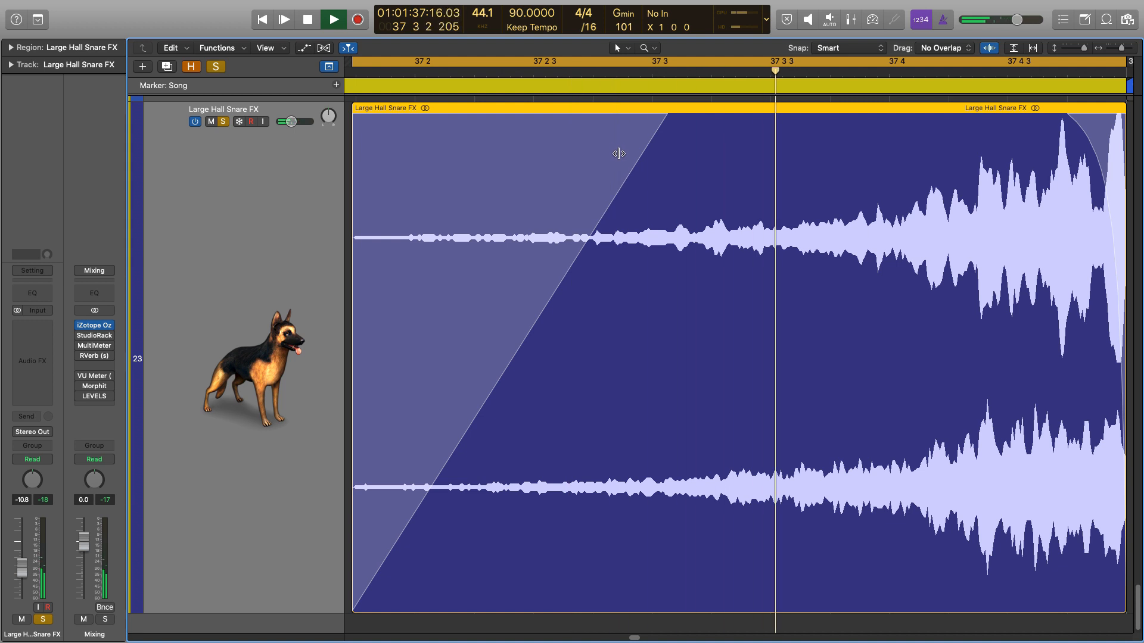
{"action": "key", "text": "space"}
{"action": "key", "text": "c"}
Select all Large Hall Snare FX regions, clear the solo, and return to the view showing every track.
{"action": "key", "text": "super+a"}
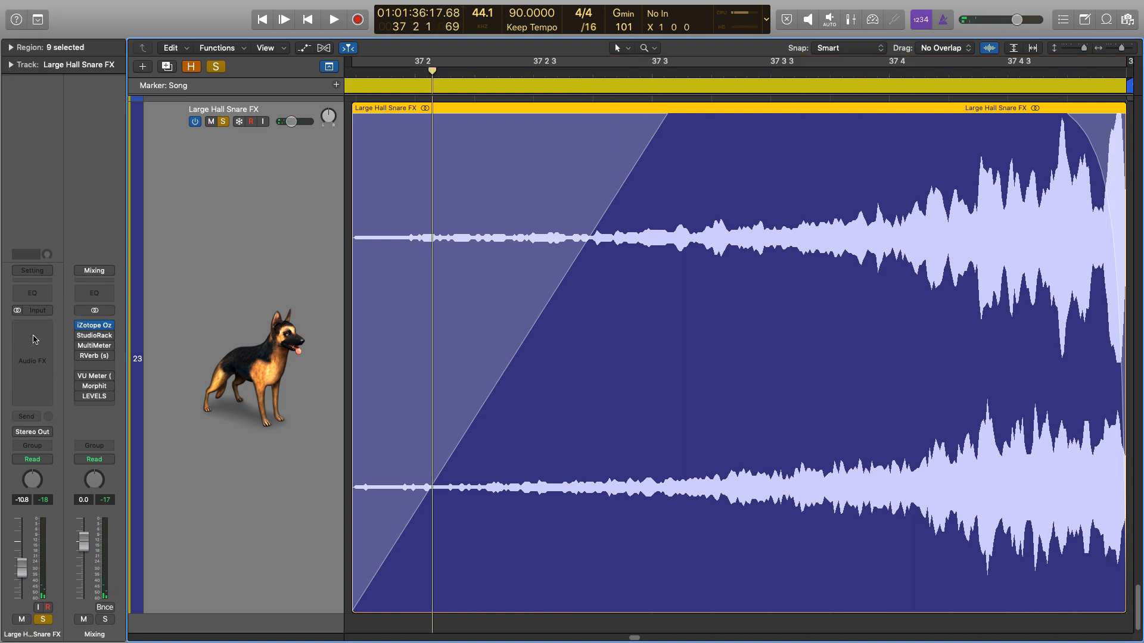
{"action": "key", "text": "z"}
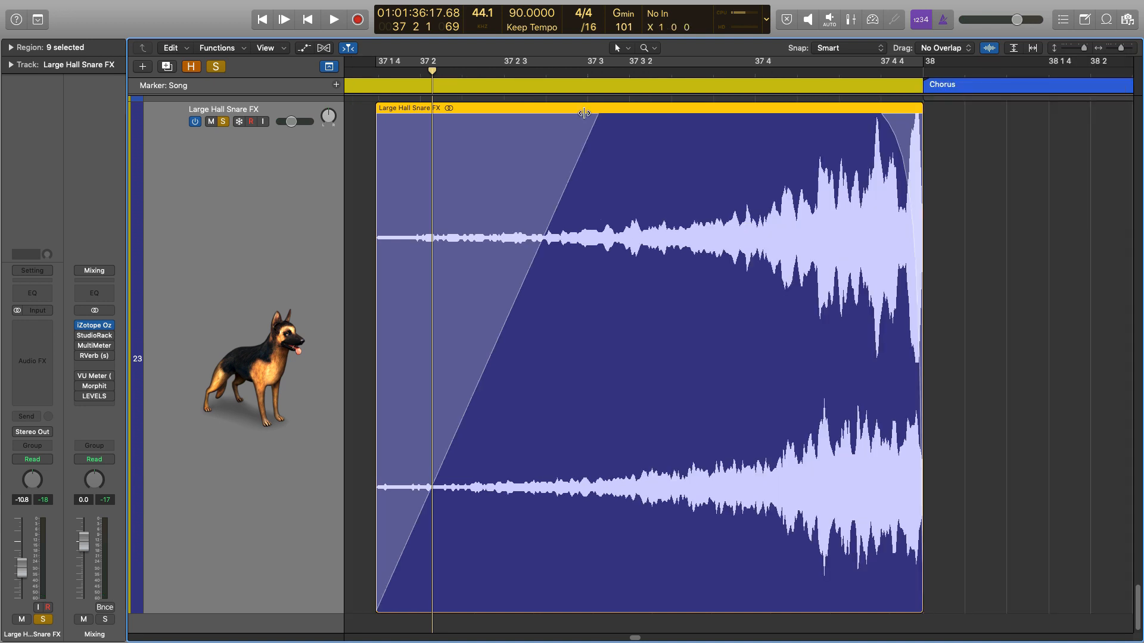
{"action": "left_click", "coordinate": [216, 66]}
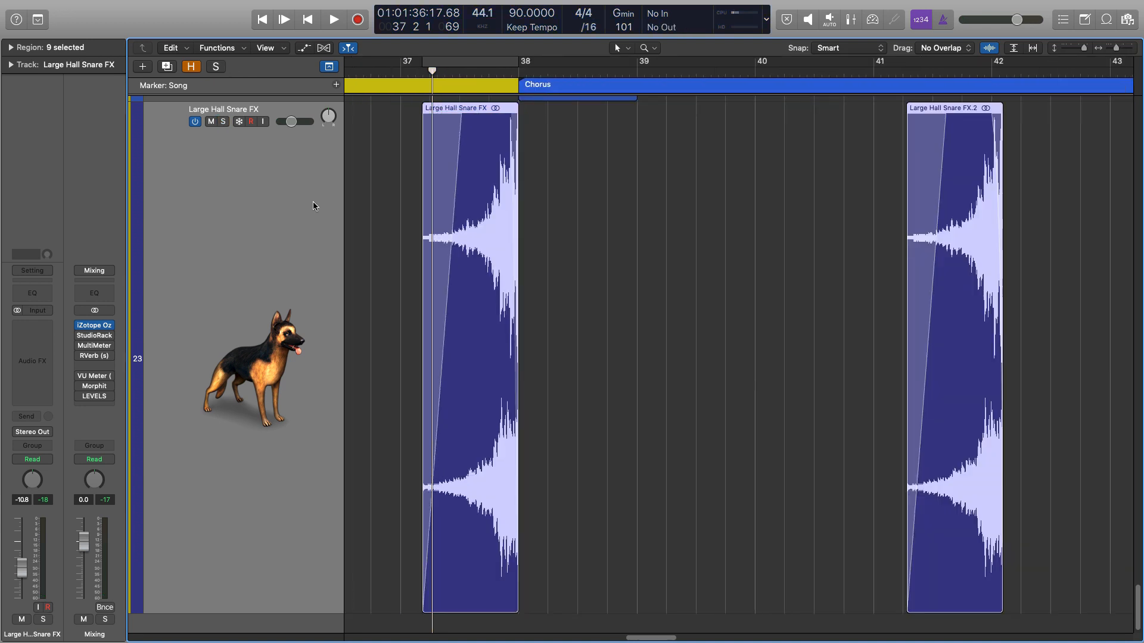
{"action": "key", "text": "x"}
{"action": "key", "text": "x"}
{"action": "key", "text": "x"}
{"action": "key", "text": "x"}
{"action": "key", "text": "z"}
{"action": "key", "text": "z"}
{"action": "left_click", "coordinate": [1013, 48]}
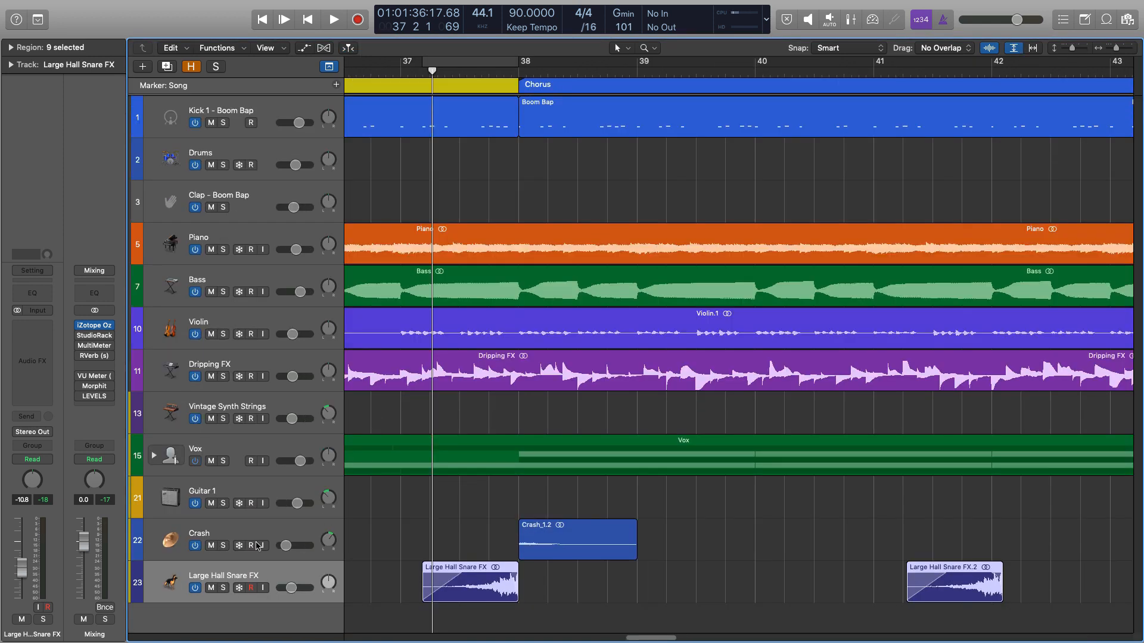
Set the cycle range from bar 37 to bar 39 and mute the Crash and Large Hall Snare FX tracks together.
{"action": "left_click", "coordinate": [184, 543]}
{"action": "left_click", "coordinate": [180, 591]}
{"action": "left_click_drag", "start_coordinate": [405, 61], "coordinate": [637, 143]}
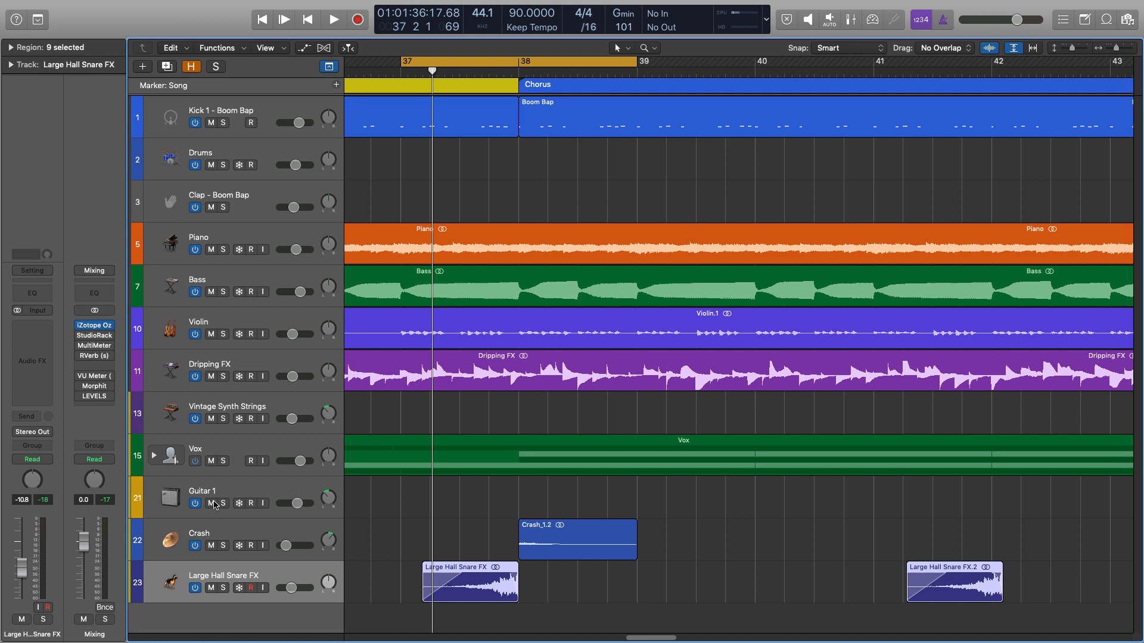
{"action": "left_click", "coordinate": [167, 540]}
{"action": "left_click", "coordinate": [161, 568], "text": "shift"}
{"action": "left_click", "coordinate": [211, 588]}
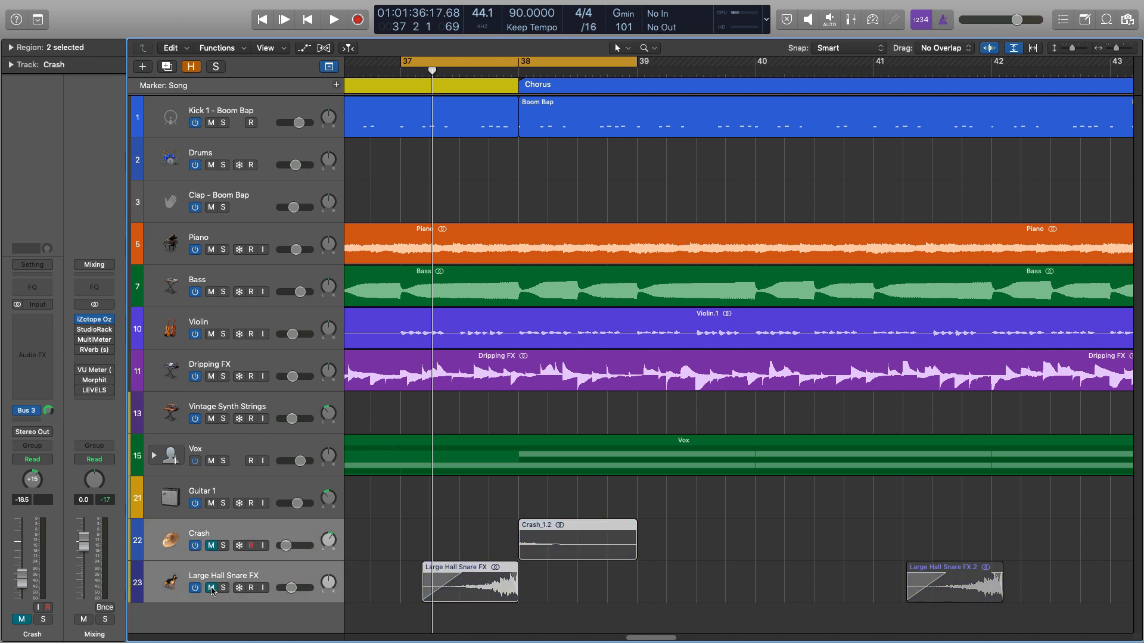
Play the lead-in to the Chorus without the two effect tracks, and unmute Crash and Large Hall Snare FX.
{"action": "key", "text": "space"}
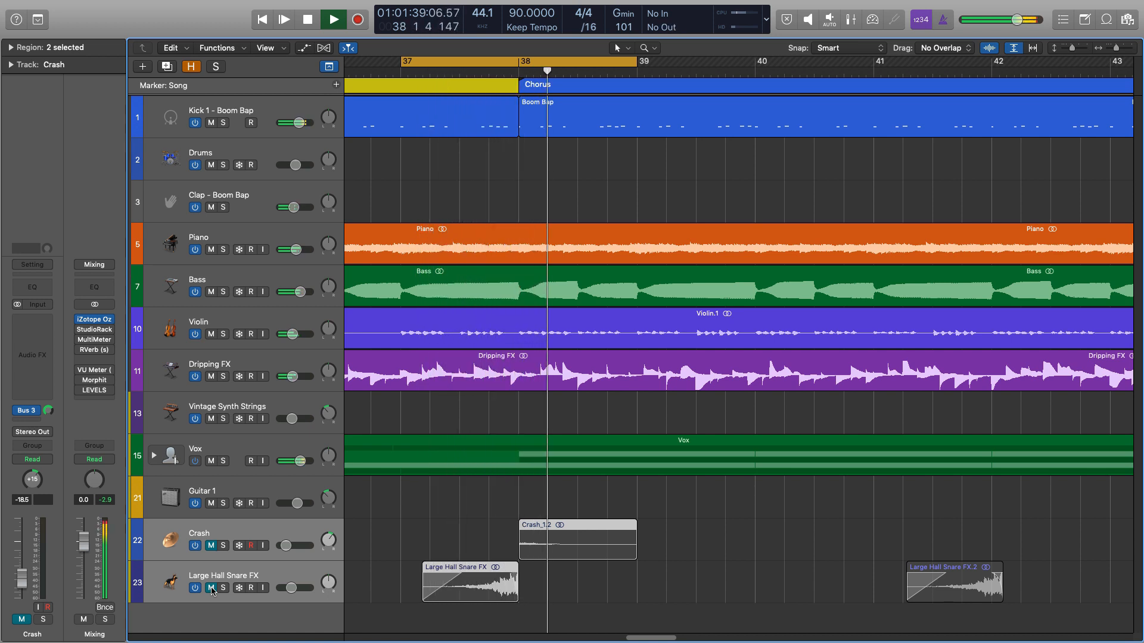
{"action": "key", "text": "space"}
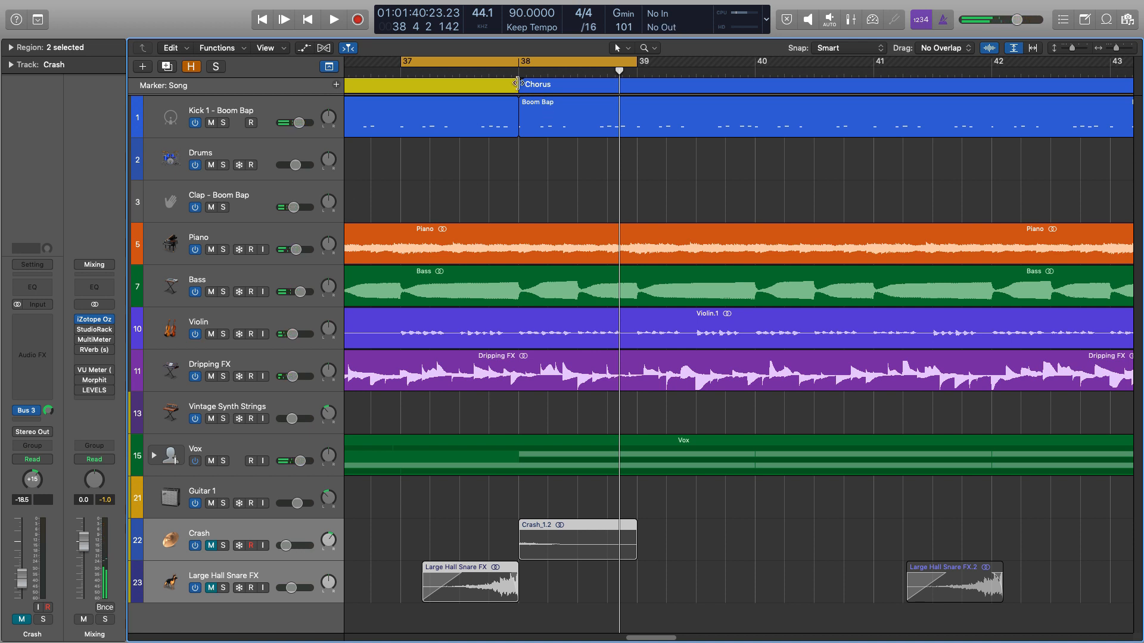
{"action": "key", "text": "super+Left"}
{"action": "key", "text": "super+Left"}
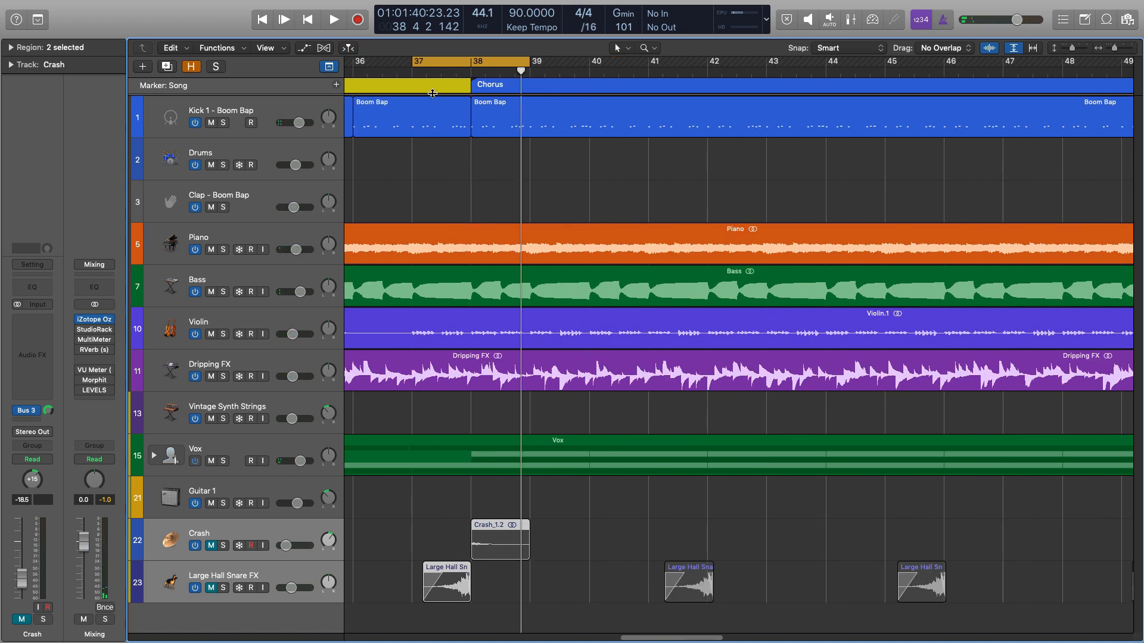
{"action": "key", "text": "super+Right"}
{"action": "key", "text": "super+Right"}
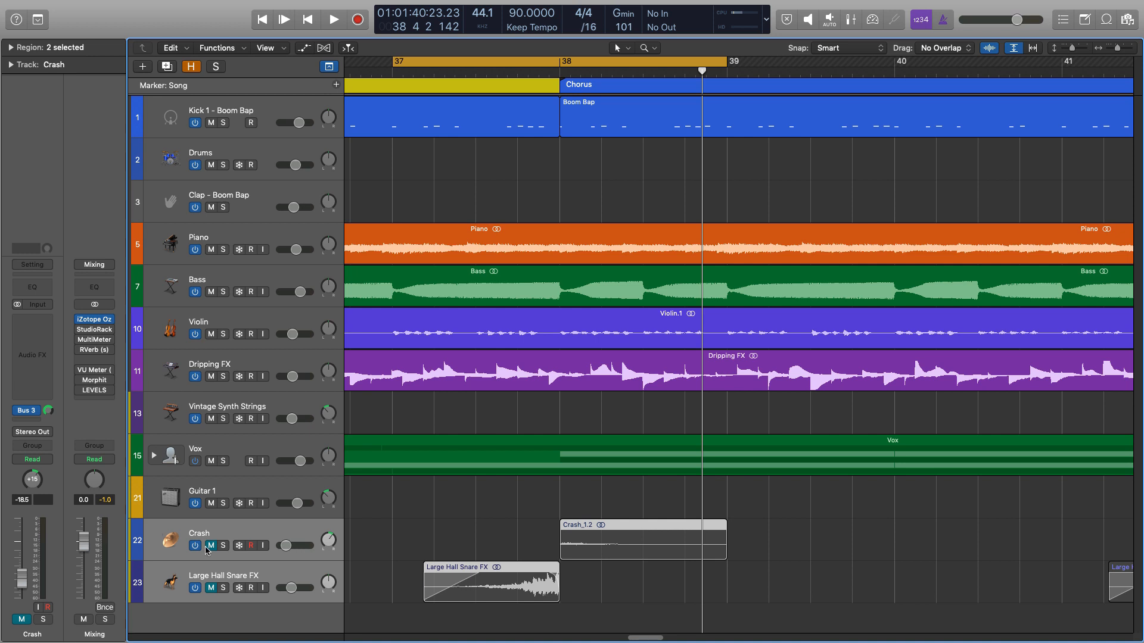
{"action": "left_click_drag", "start_coordinate": [208, 549], "coordinate": [210, 578]}
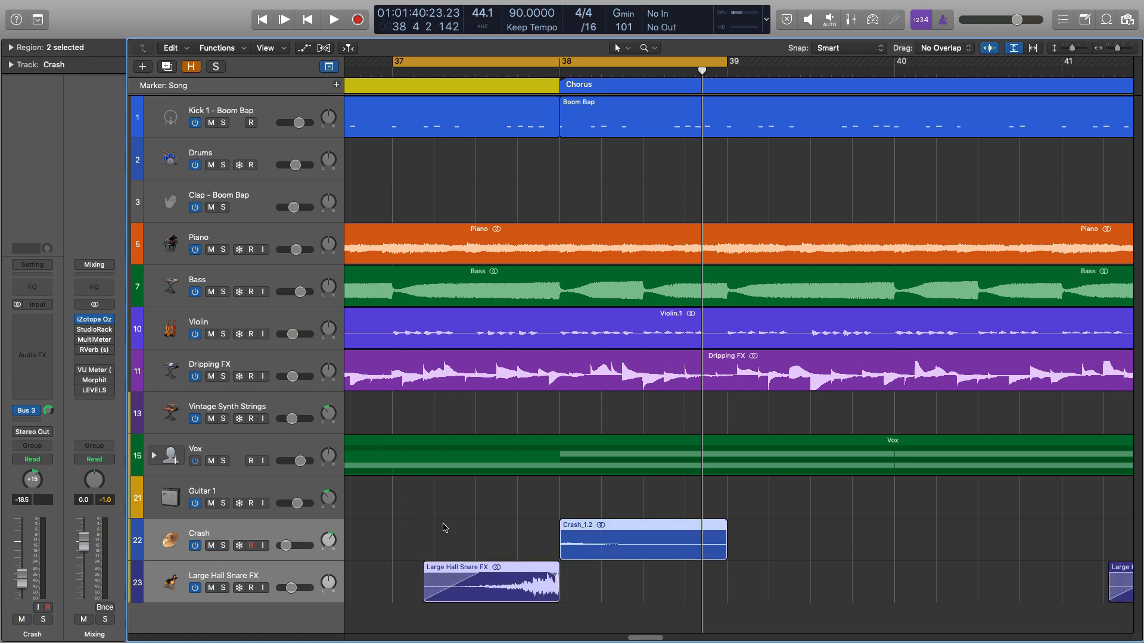
Play the lead-in to the Chorus with both effect tracks active, stop playback, and clear the region selection.
{"action": "key", "text": "space"}
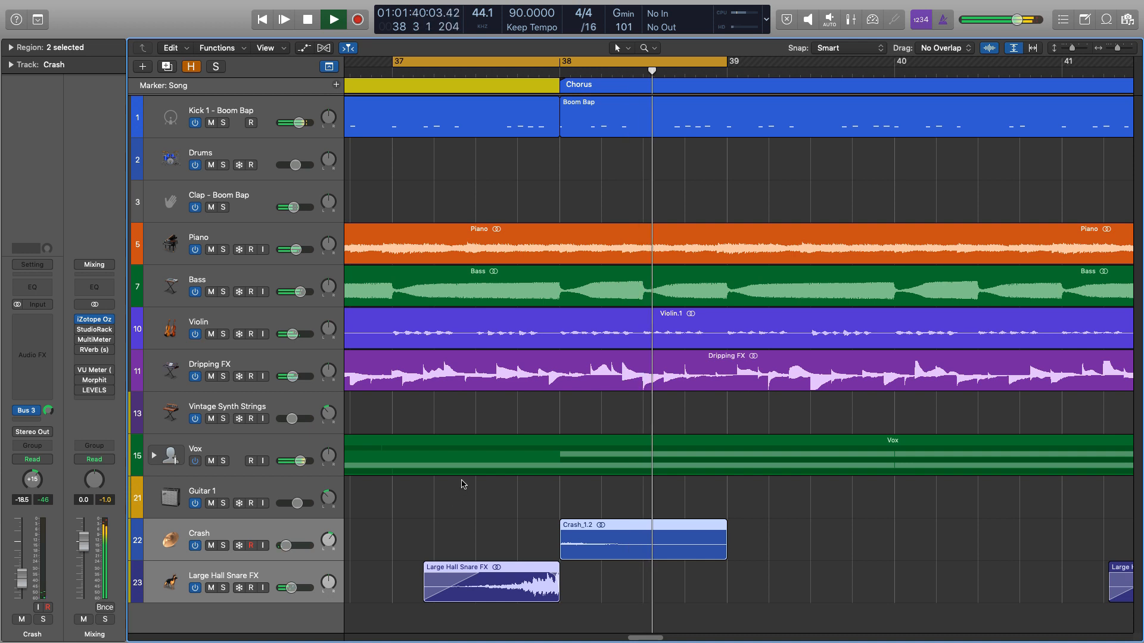
{"action": "key", "text": "space"}
{"action": "left_click", "coordinate": [485, 514]}
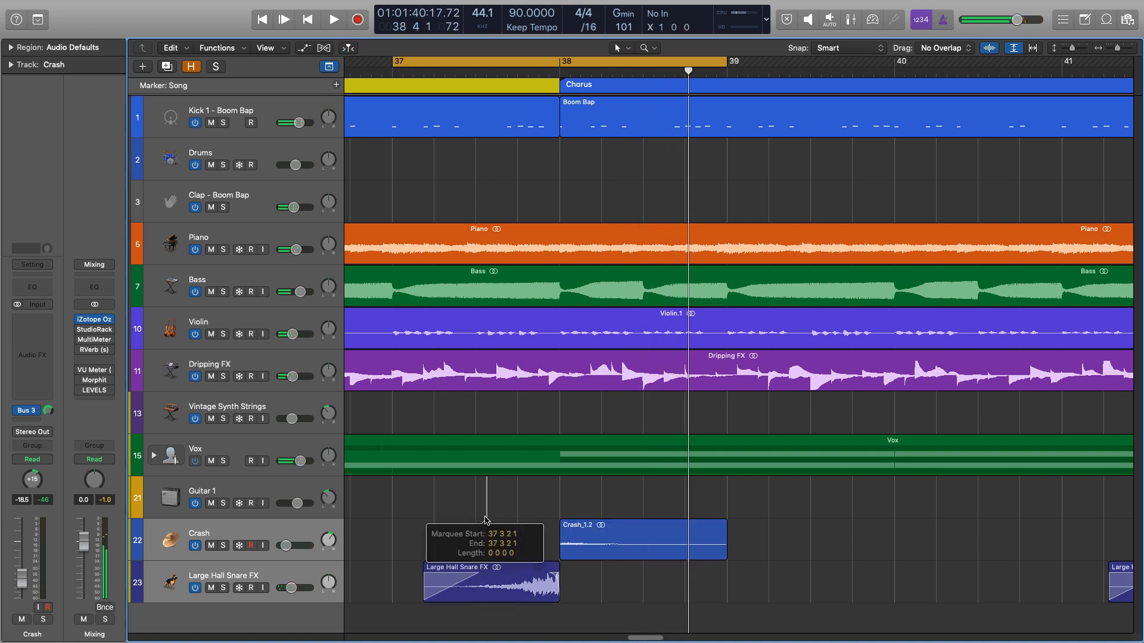
Show the whole arrangement and set the cycle range to span the full song from the Intro to the end of the Outro.
{"action": "scroll", "coordinate": [485, 515], "scroll_direction": "down", "scroll_amount": 3}
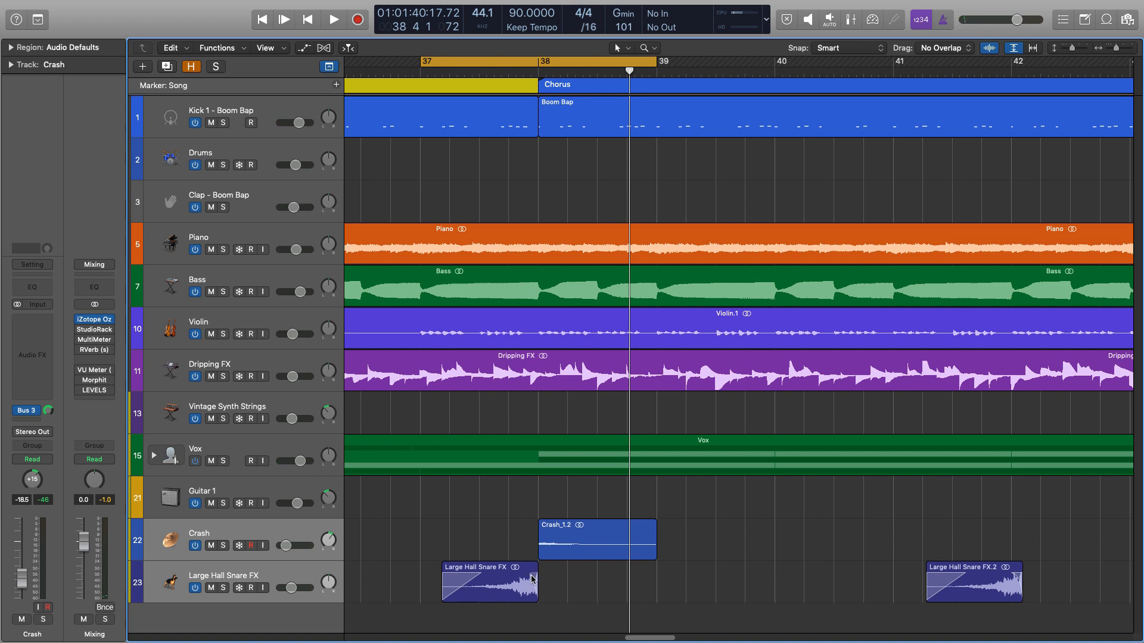
{"action": "scroll", "coordinate": [441, 528], "scroll_direction": "down", "scroll_amount": 8}
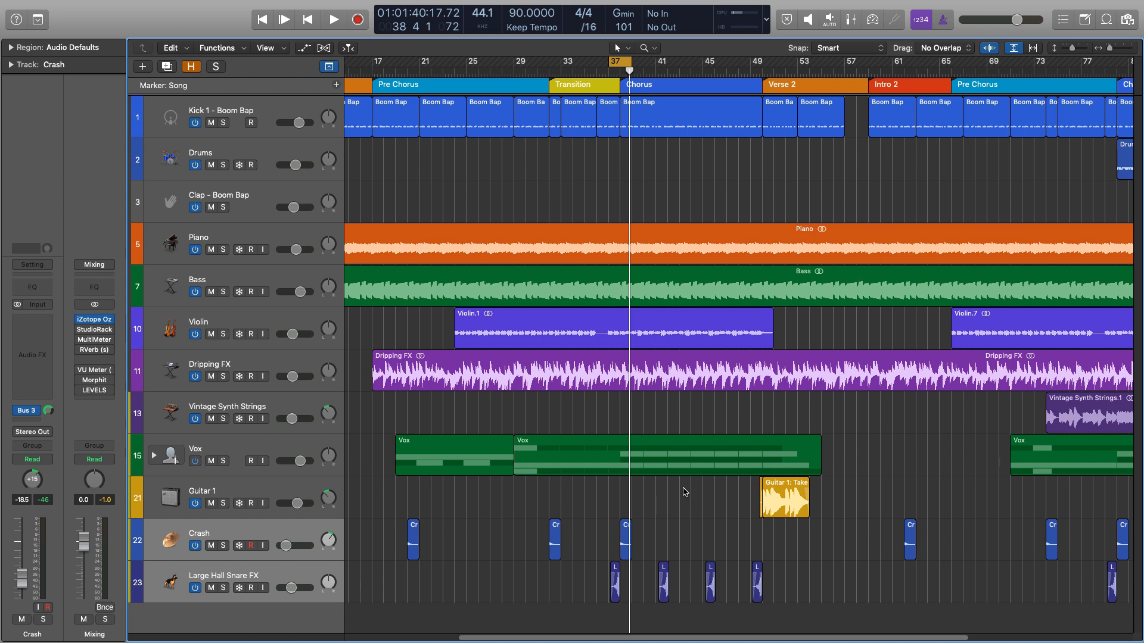
{"action": "key", "text": "super+Right"}
{"action": "key", "text": "super+Right"}
{"action": "key", "text": "super+Right"}
{"action": "key", "text": "super+Left"}
{"action": "key", "text": "super+Left"}
{"action": "key", "text": "super+Left"}
{"action": "key", "text": "super+Left"}
{"action": "key", "text": "super+Left"}
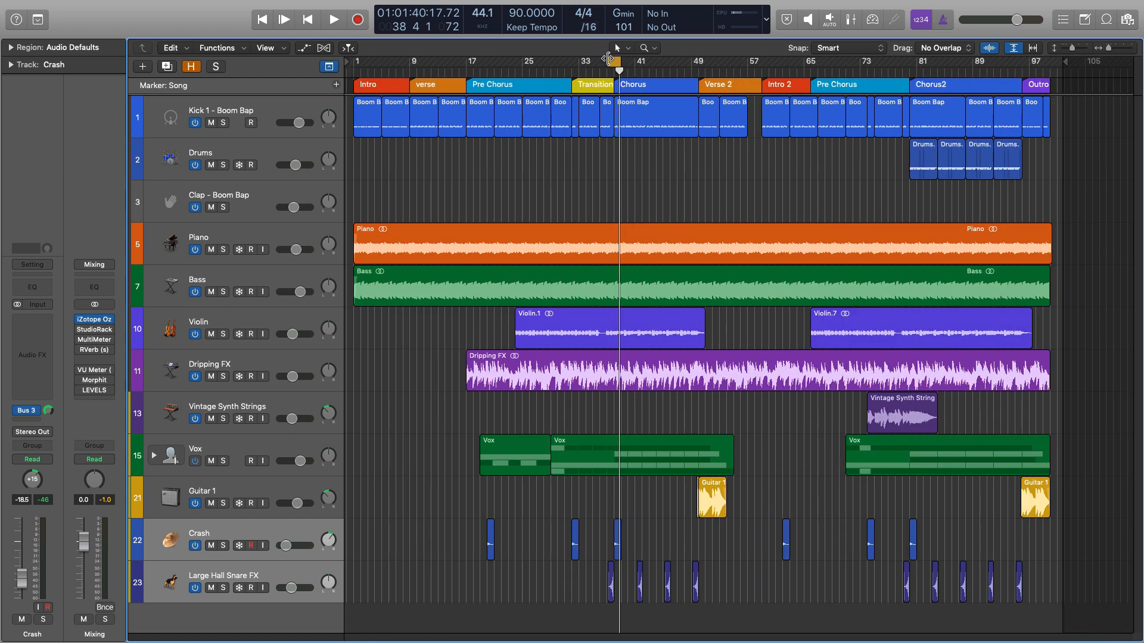
{"action": "left_click", "coordinate": [607, 58]}
{"action": "left_click_drag", "start_coordinate": [358, 65], "coordinate": [1049, 110]}
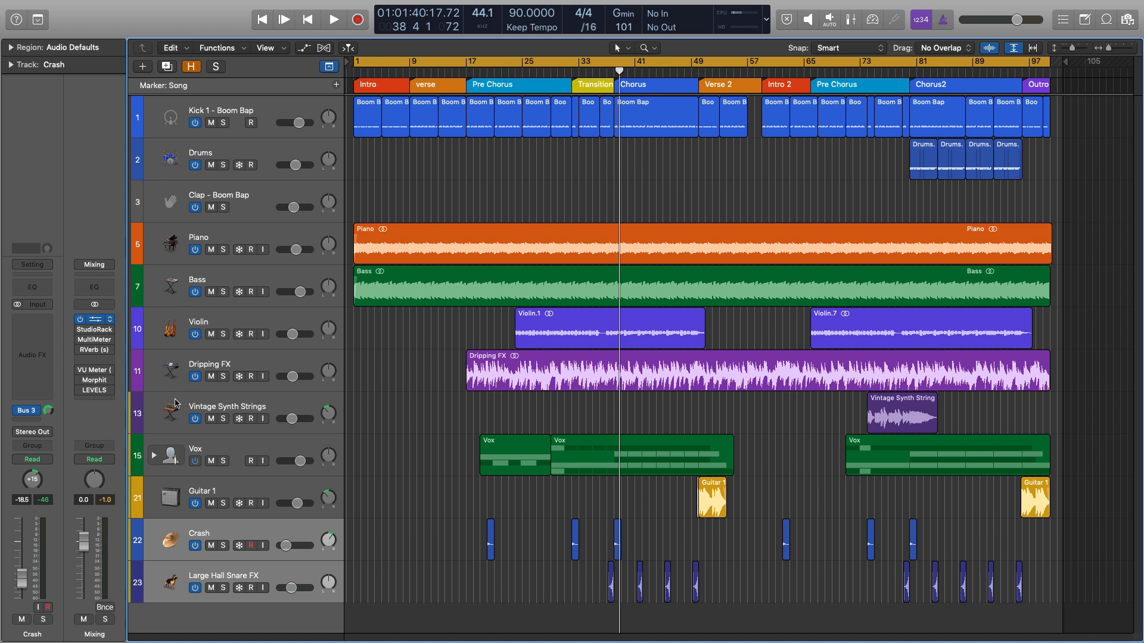
Open iZotope Ozone 7 on the Mixing channel and reset that channel's peak level display.
{"action": "left_click", "coordinate": [105, 347]}
{"action": "left_click_drag", "start_coordinate": [196, 423], "coordinate": [444, 492]}
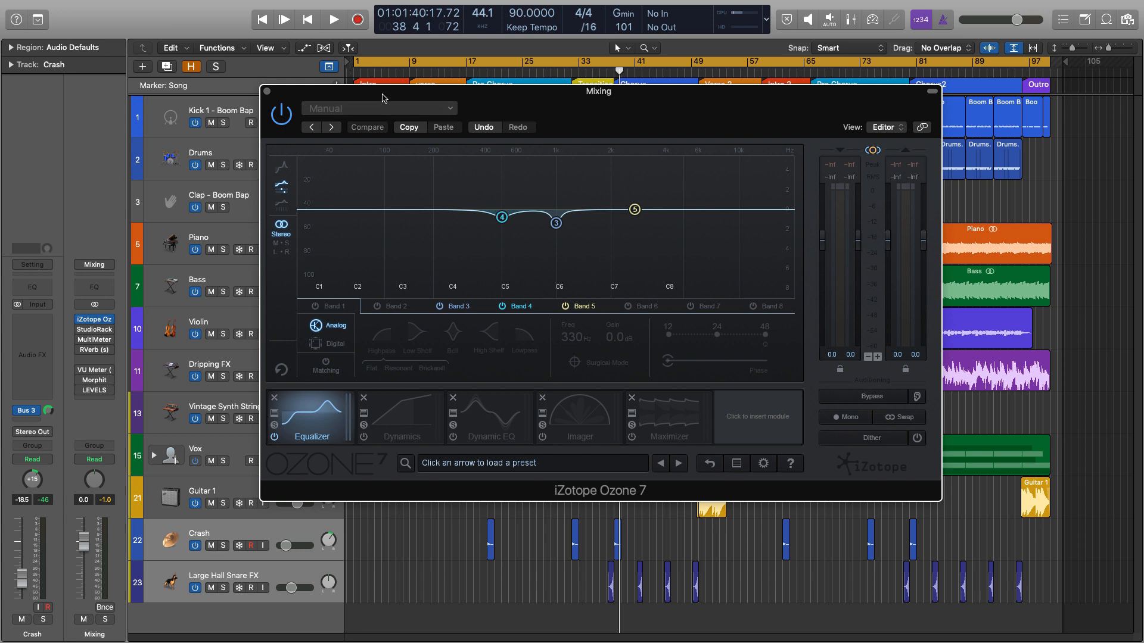
{"action": "left_click", "coordinate": [105, 502]}
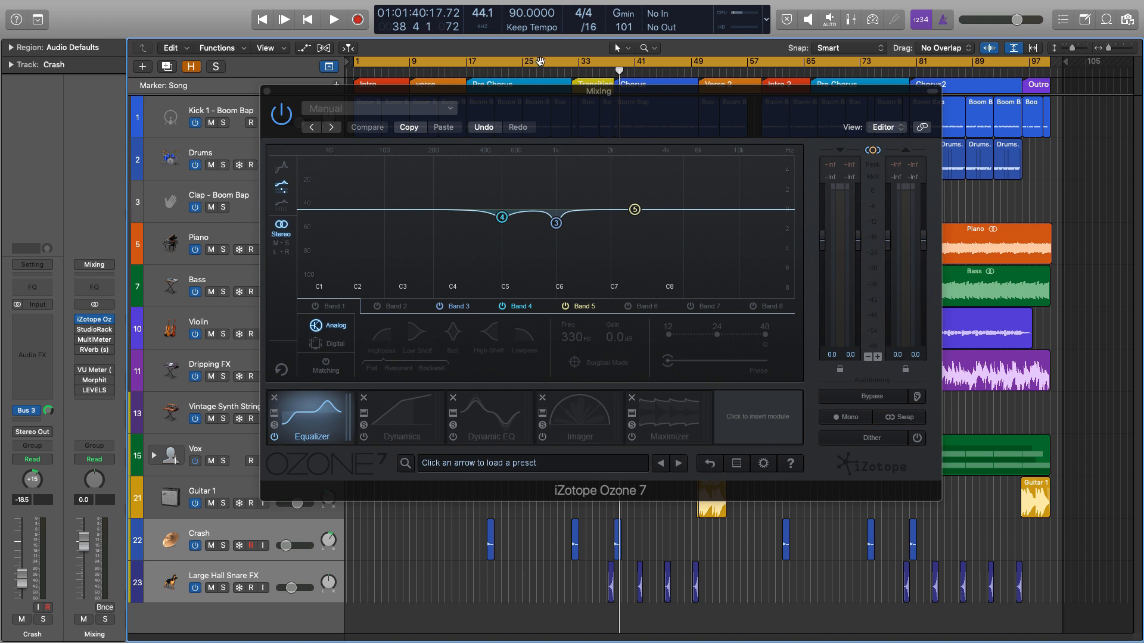
Set a Chorus-length cycle range, move it to Chorus2, and play that section to check the Mixing channel's levels.
{"action": "left_click_drag", "start_coordinate": [619, 66], "coordinate": [690, 69]}
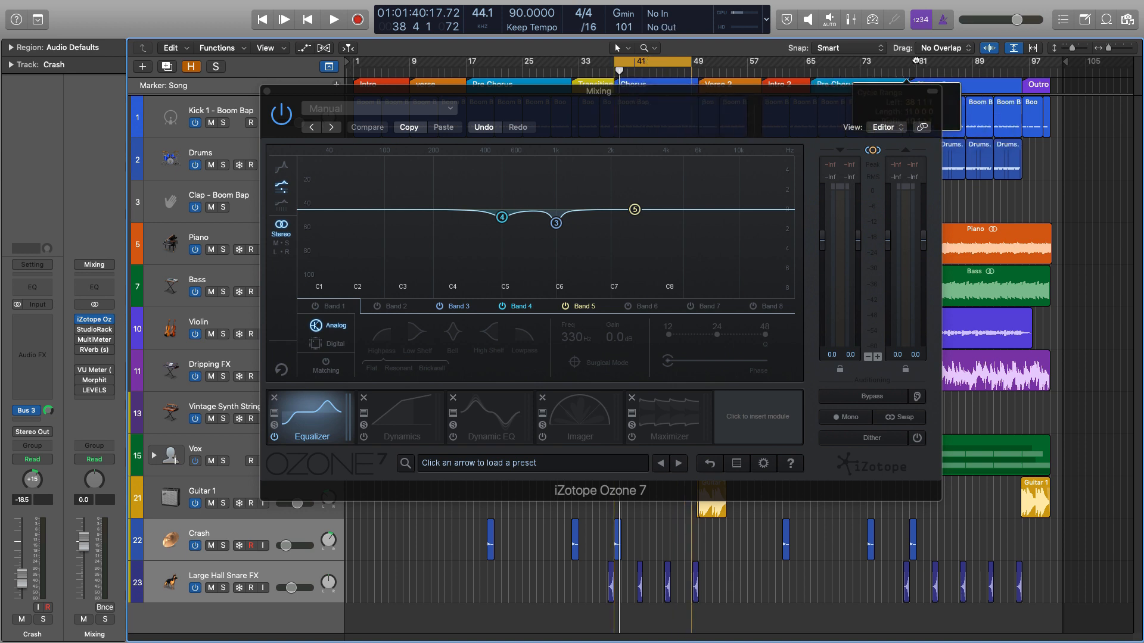
{"action": "left_click_drag", "start_coordinate": [664, 63], "coordinate": [959, 65]}
{"action": "key", "text": "space"}
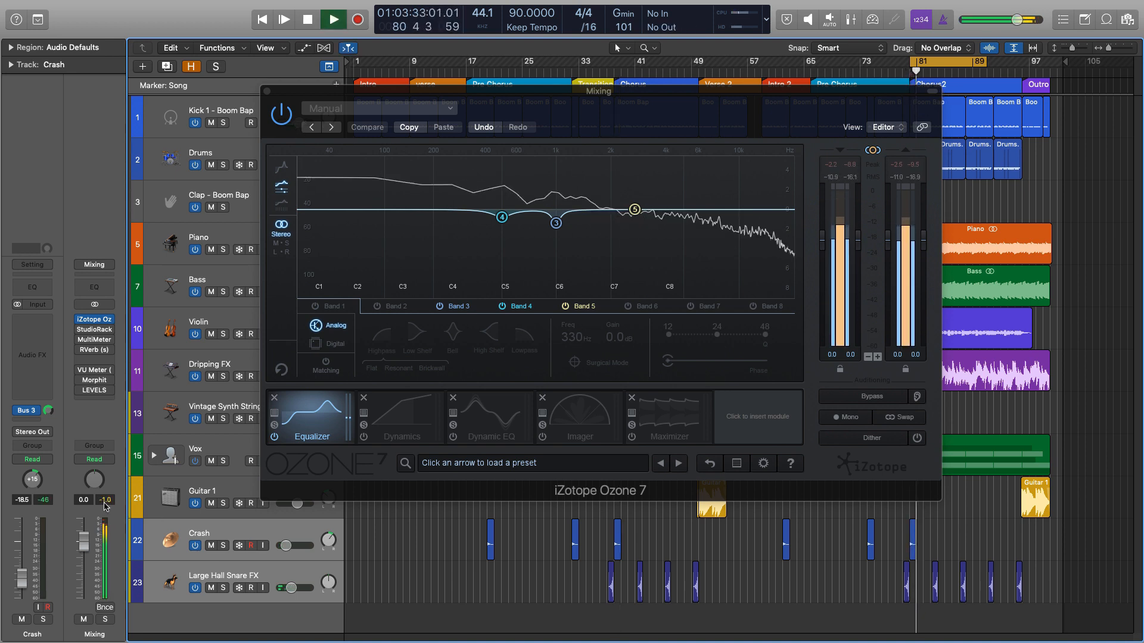
{"action": "key", "text": "space"}
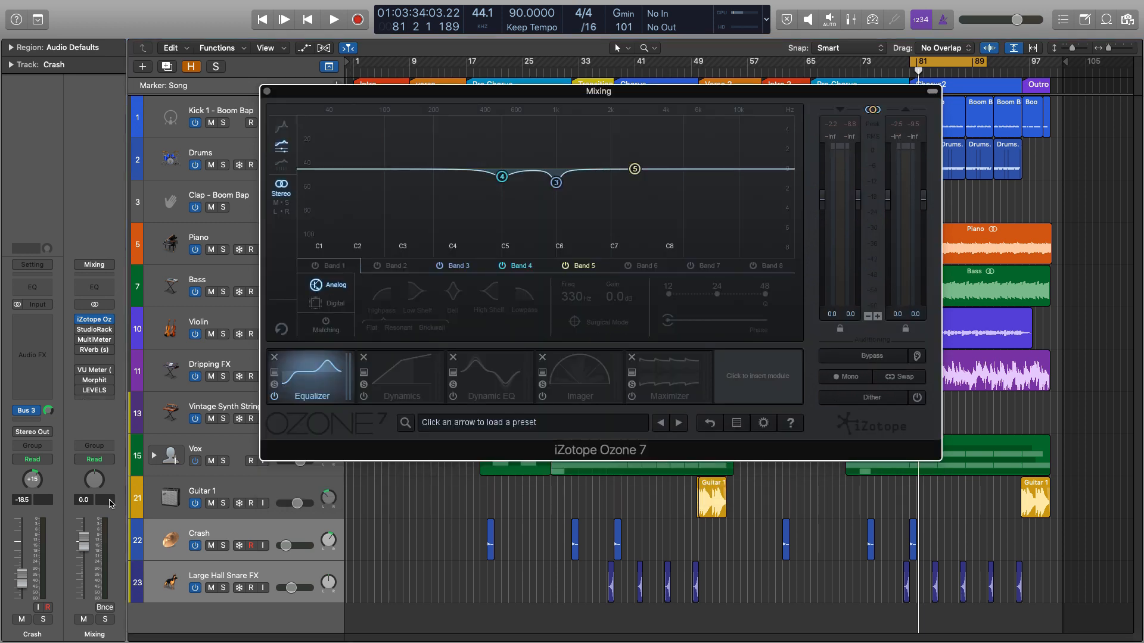
Close and reopen Ozone 7 on the Mixing channel and inspect equalizer Bands 4 and 3.
{"action": "mouse_move", "coordinate": [87, 373]}
{"action": "left_click", "coordinate": [104, 324]}
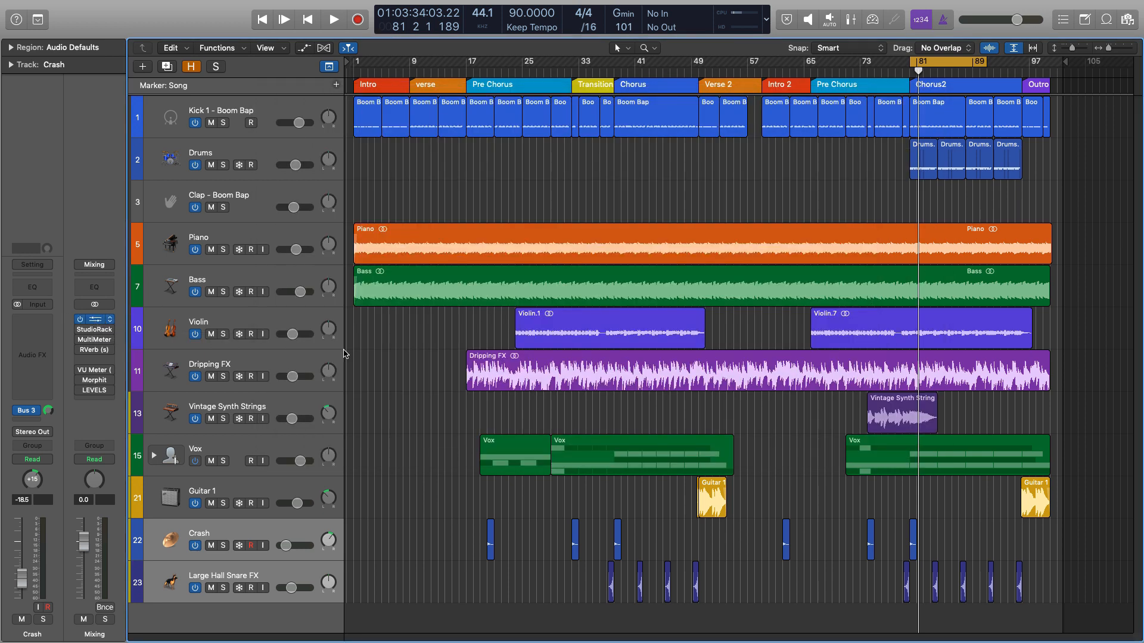
{"action": "left_click", "coordinate": [99, 323]}
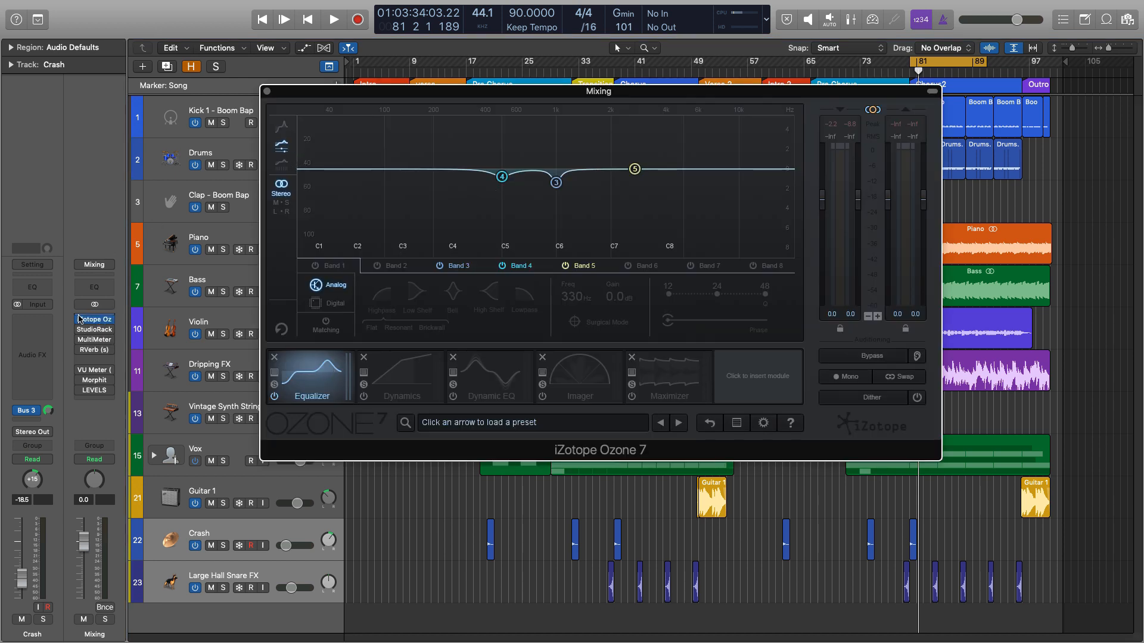
{"action": "mouse_move", "coordinate": [80, 321]}
{"action": "mouse_move", "coordinate": [504, 179]}
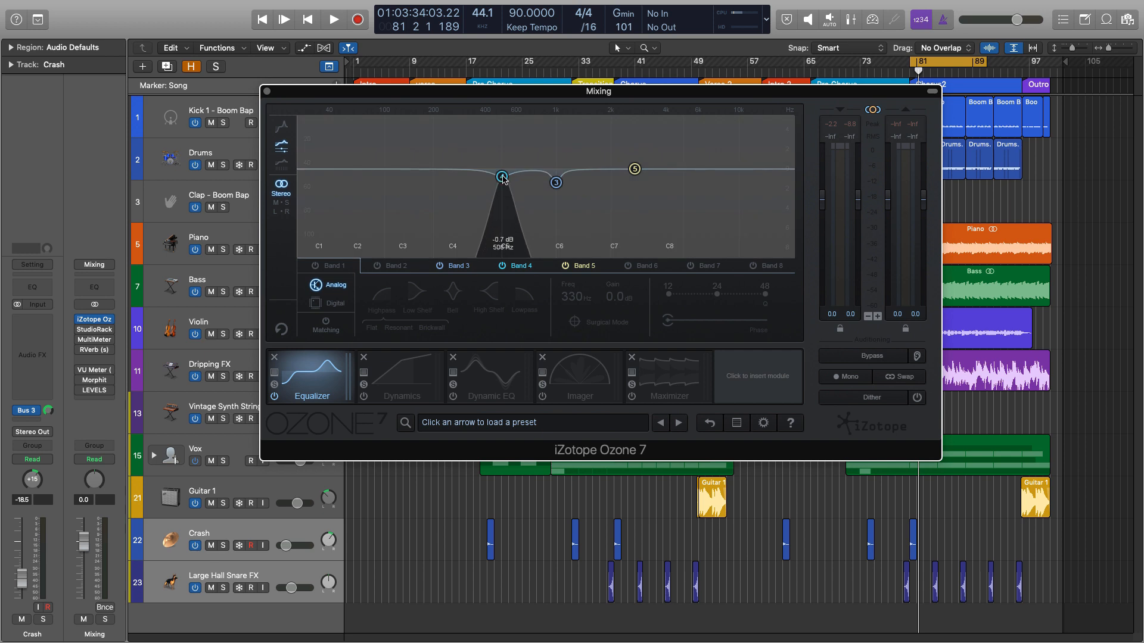
{"action": "mouse_move", "coordinate": [555, 178]}
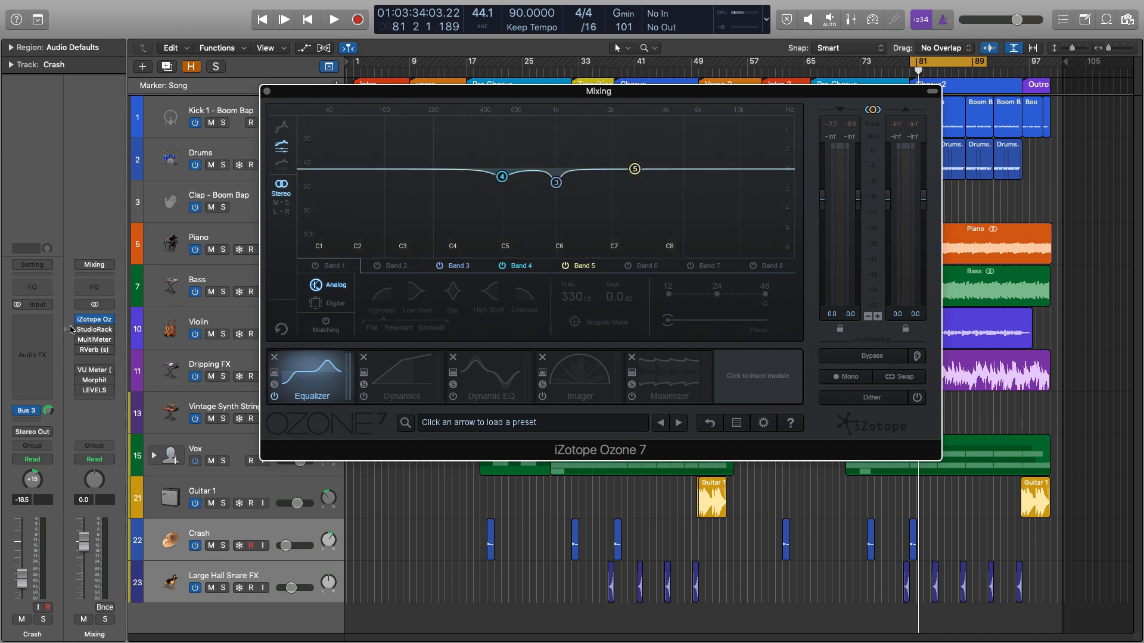
Play Chorus2 while bypassing and re-enabling Ozone 7 on the Mixing channel to compare the mix, and stop playback.
{"action": "key", "text": "space"}
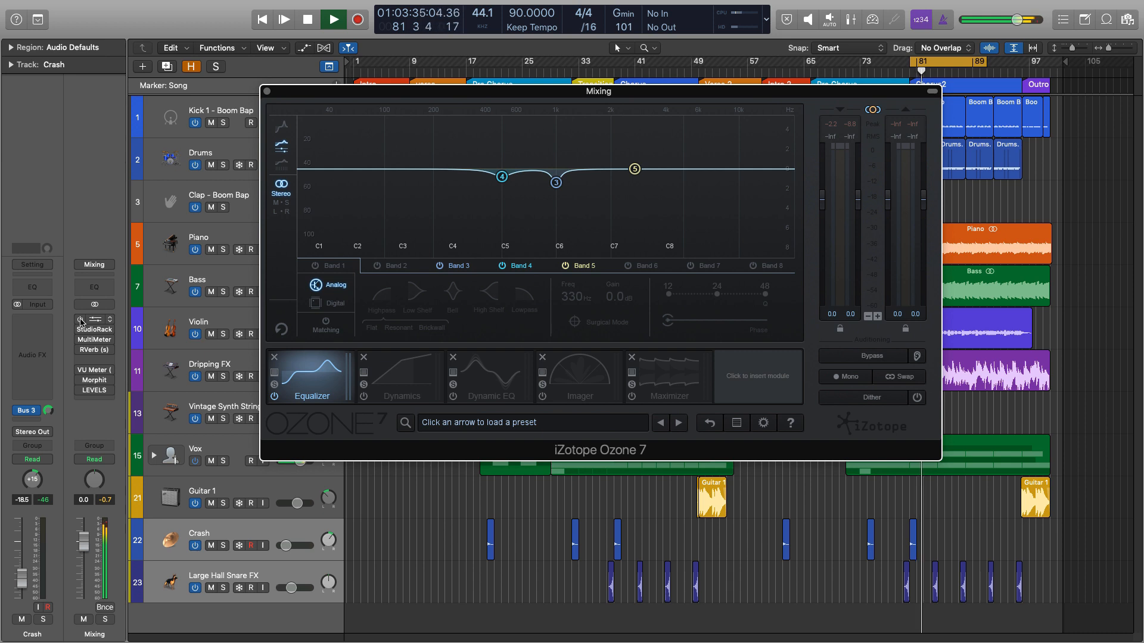
{"action": "key", "text": "space"}
{"action": "key", "text": "space"}
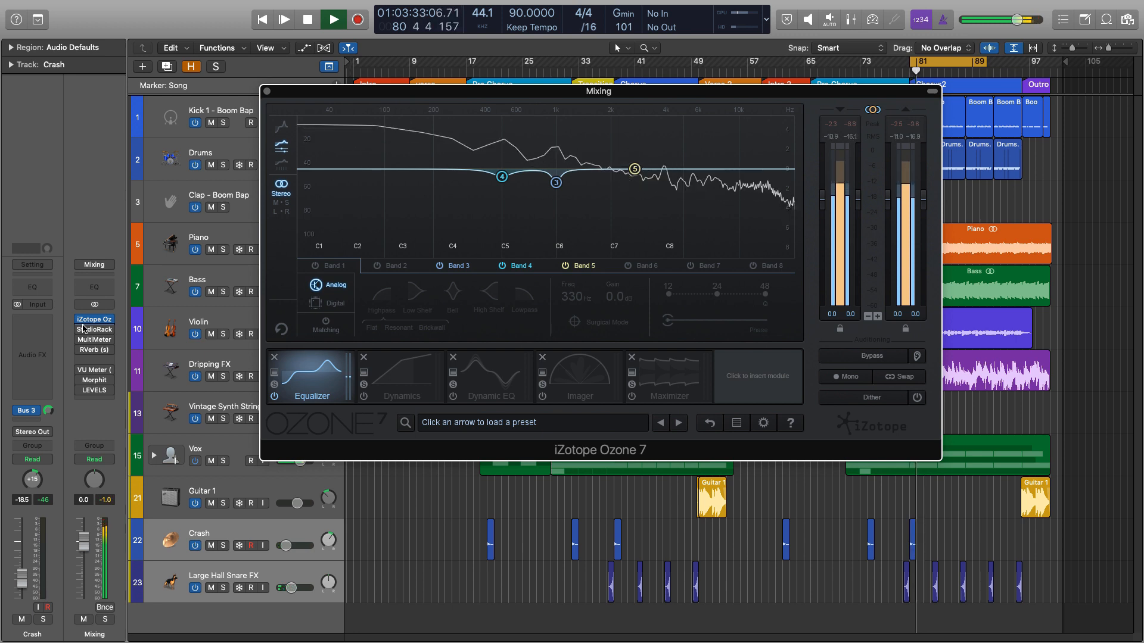
{"action": "left_click", "coordinate": [96, 320]}
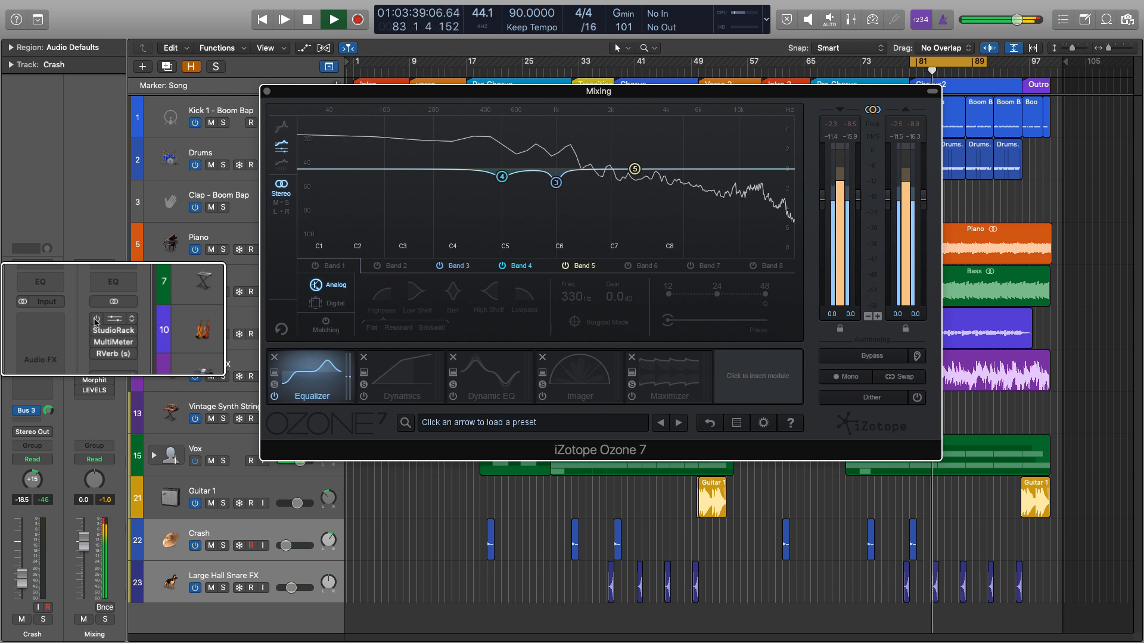
{"action": "left_click", "coordinate": [96, 320]}
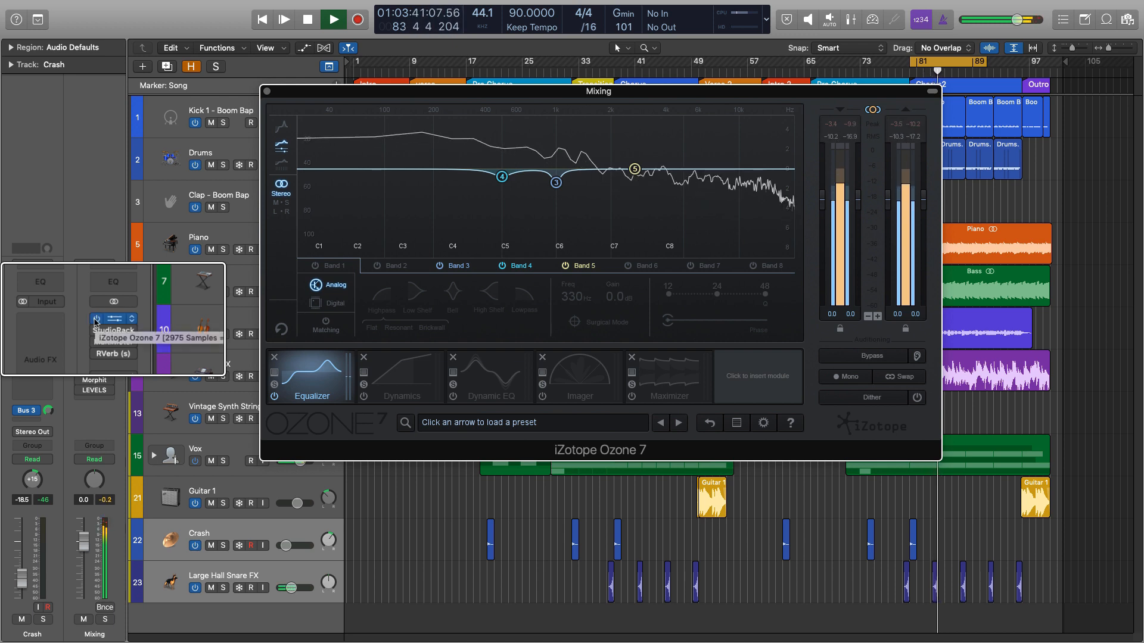
{"action": "key", "text": "space"}
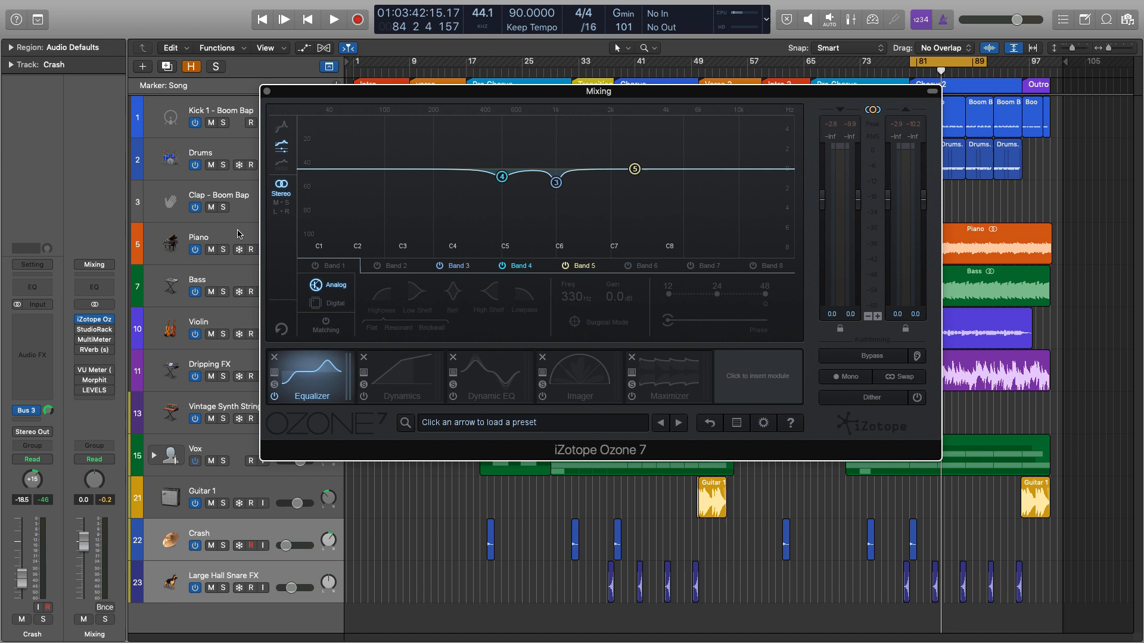
Play Chorus2 to examine the Ozone 7 equalizer and the LEVELS meter, and close the LEVELS window.
{"action": "mouse_move", "coordinate": [75, 320]}
{"action": "key", "text": "space"}
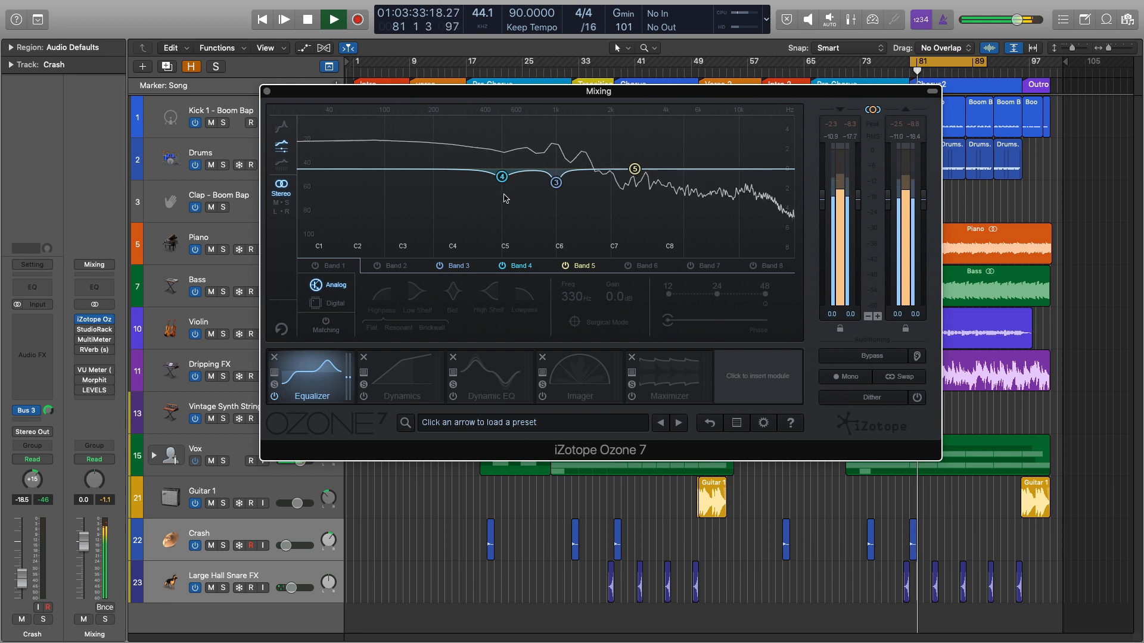
{"action": "left_click_drag", "start_coordinate": [502, 176], "coordinate": [747, 169]}
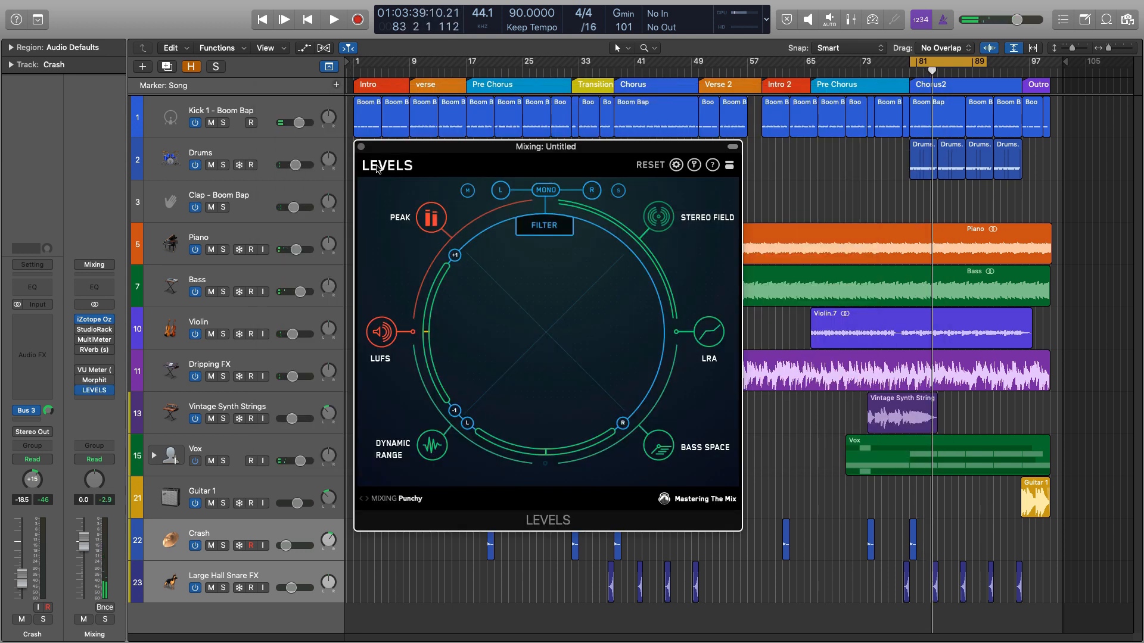
{"action": "left_click", "coordinate": [358, 146]}
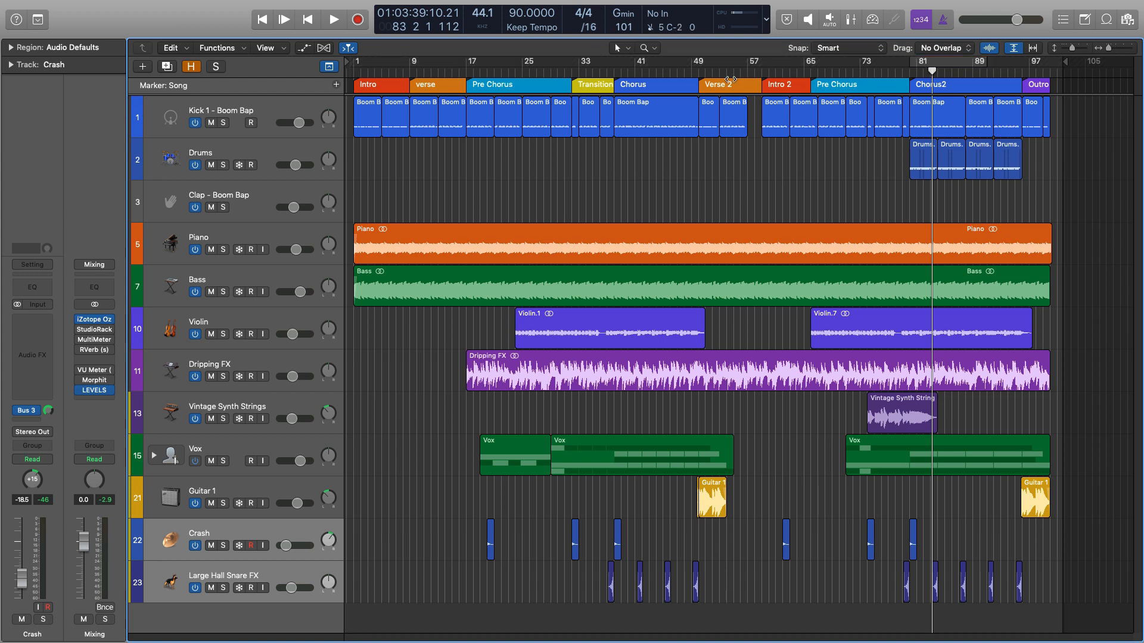
Set a cycle range over the Transition and Chorus from bar 32 to bar 50 and turn cycle playback off.
{"action": "left_click_drag", "start_coordinate": [576, 62], "coordinate": [698, 106]}
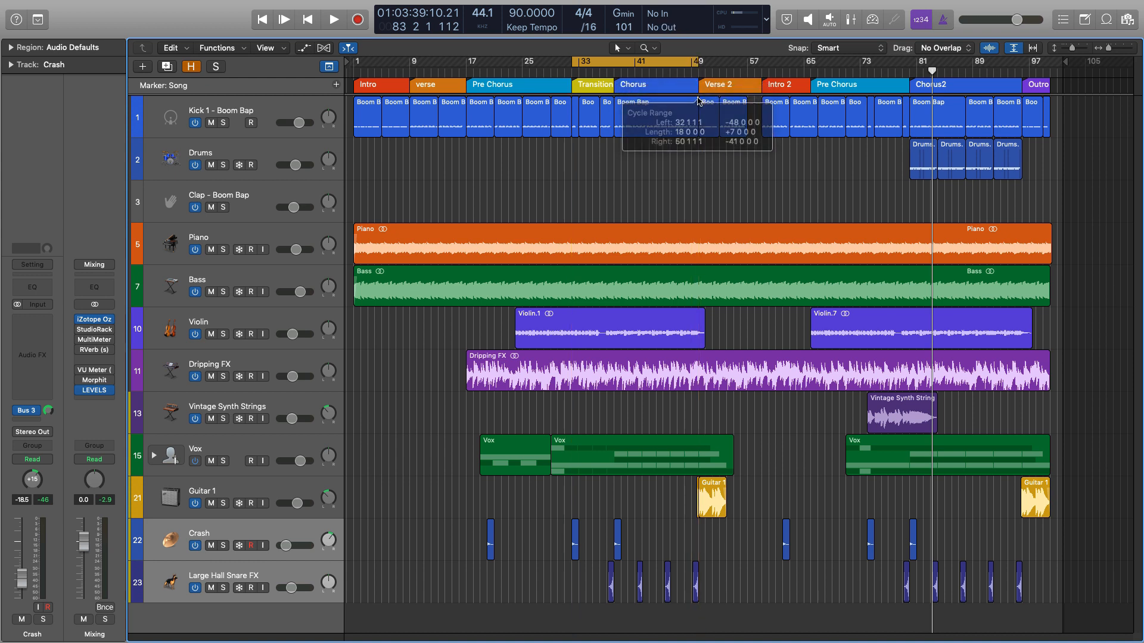
{"action": "left_click", "coordinate": [655, 64]}
Select the Drums track and clear the selection of its regions.
{"action": "left_click", "coordinate": [171, 147]}
{"action": "left_click", "coordinate": [171, 115]}
{"action": "left_click", "coordinate": [162, 152]}
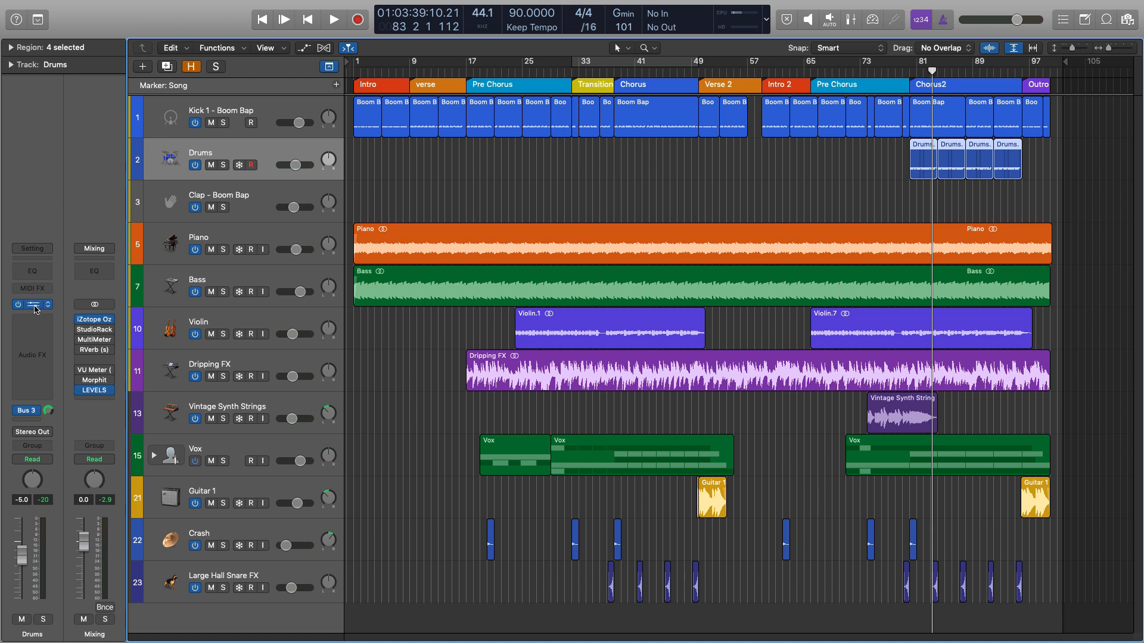
{"action": "left_click", "coordinate": [410, 144]}
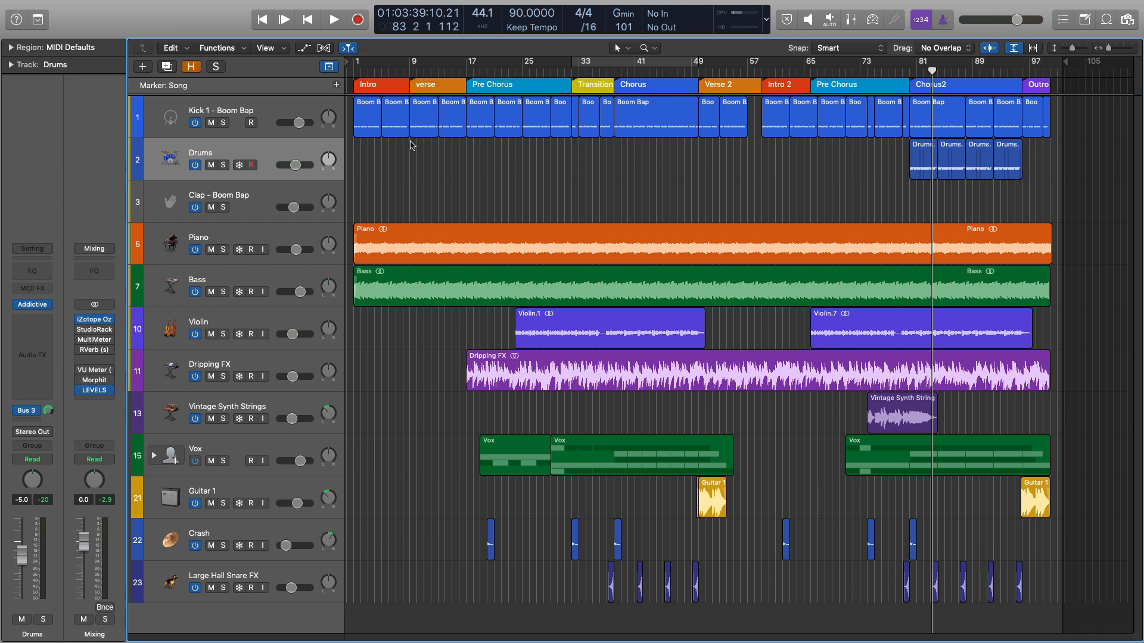
Set the cycle range over the Drums regions in Chorus2 and play that section.
{"action": "scroll", "coordinate": [883, 174], "scroll_direction": "up", "scroll_amount": 3}
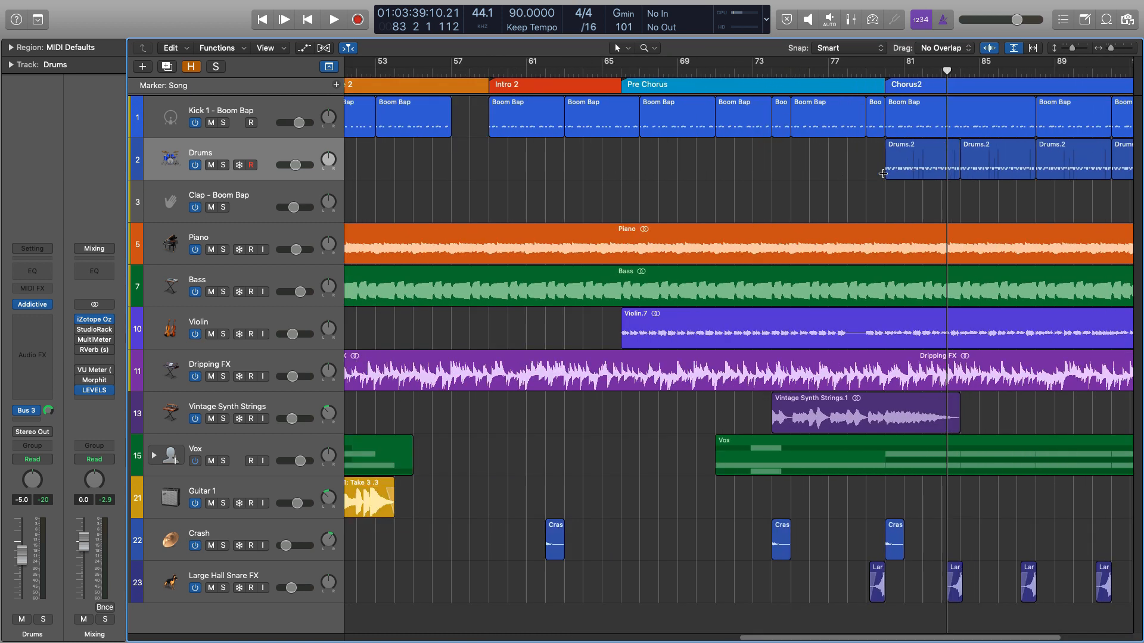
{"action": "left_click_drag", "start_coordinate": [920, 67], "coordinate": [1066, 63]}
{"action": "key", "text": "space"}
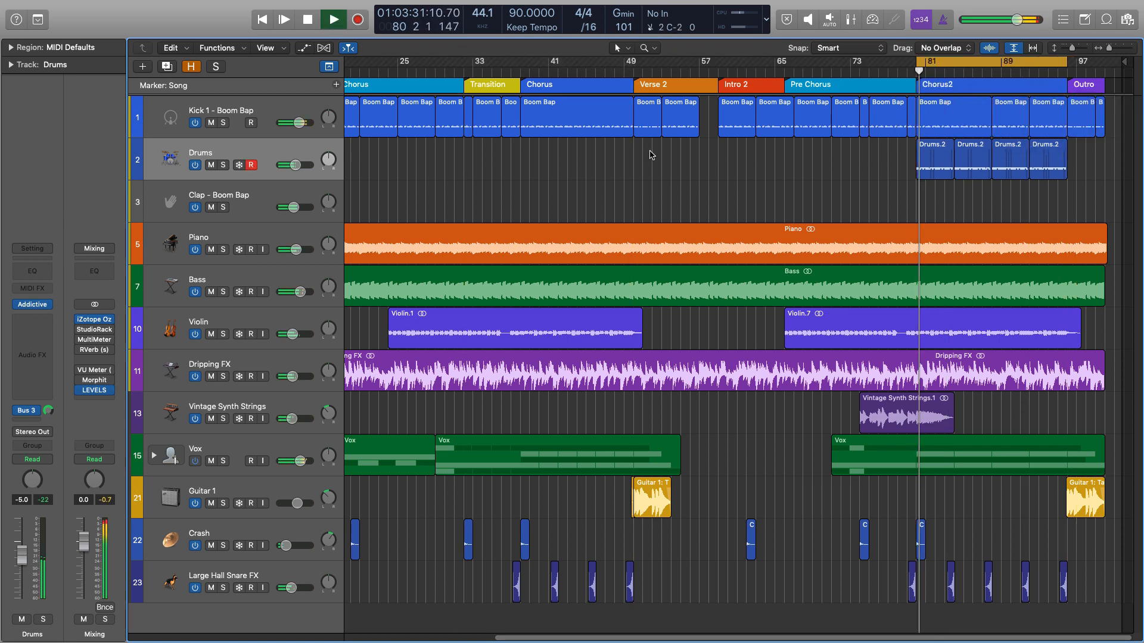